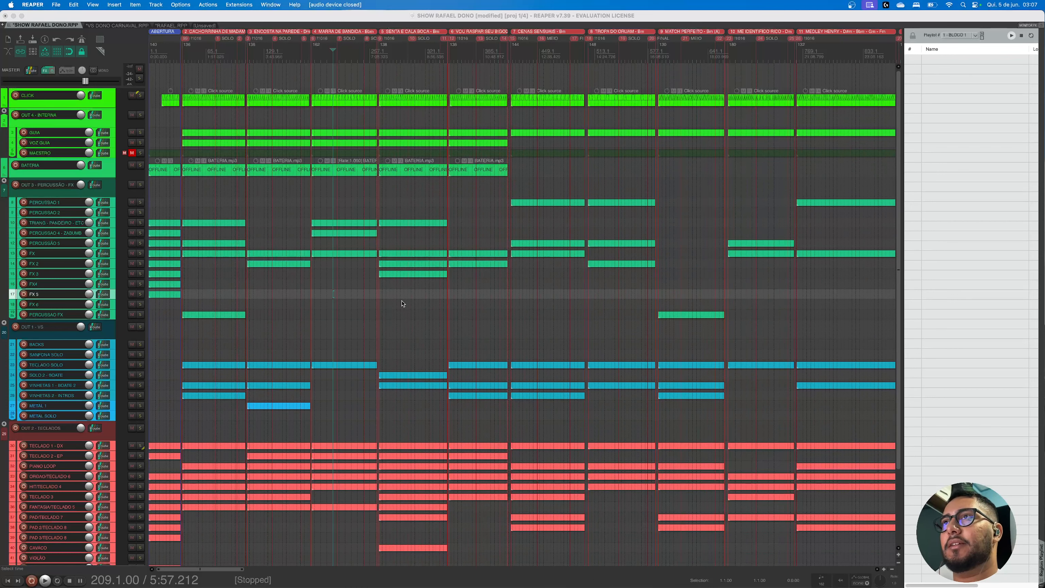
pyautogui.click(412, 315)
pyautogui.scroll(-3, 412, 315)
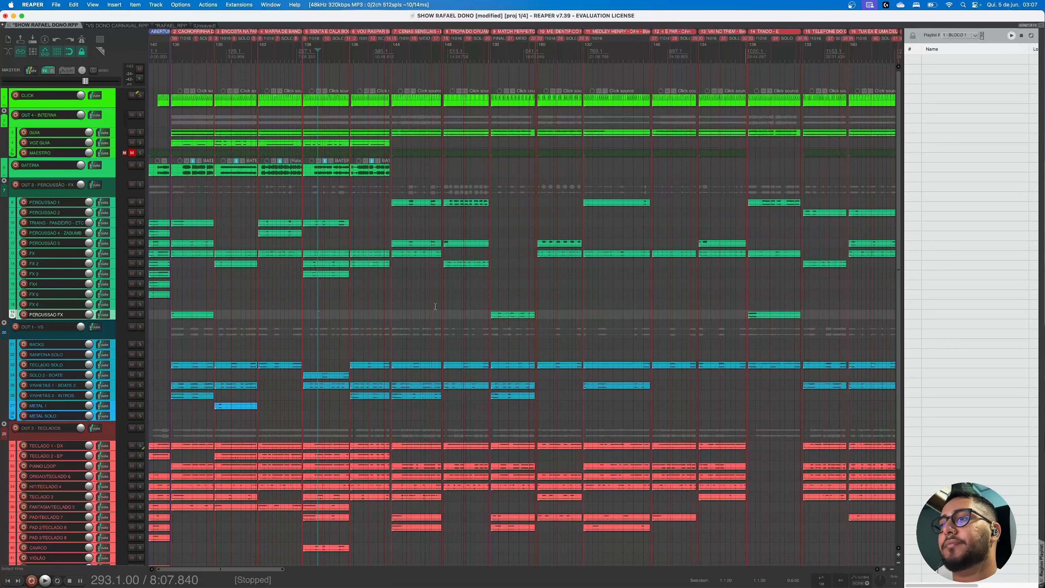
pyautogui.press('super+Tab')
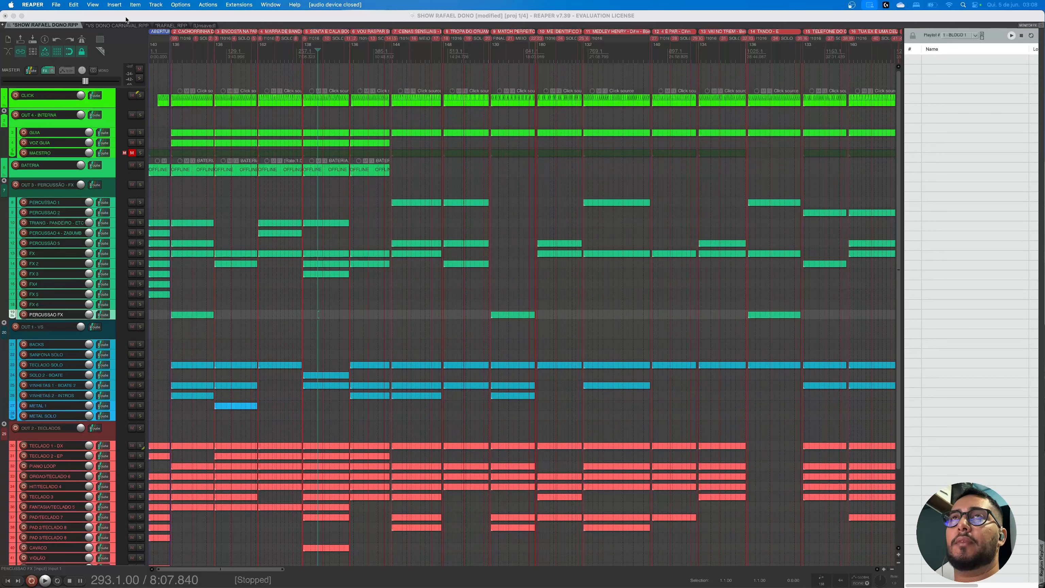
pyautogui.click(435, 549)
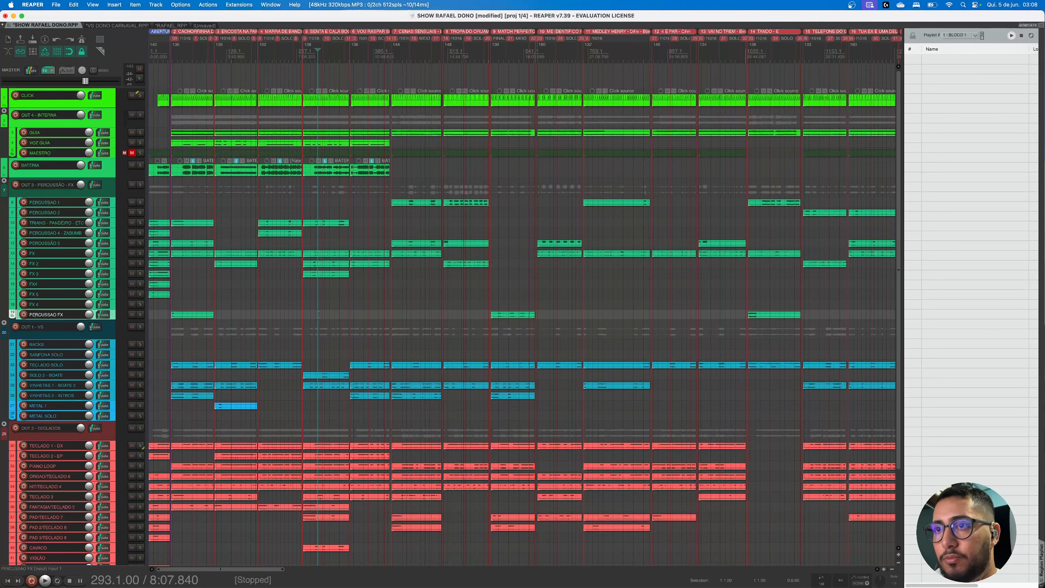
# Switch to Finder and place the DONO folder's information window over the middle of the arrangement to read its size
pyautogui.press('super+Tab')
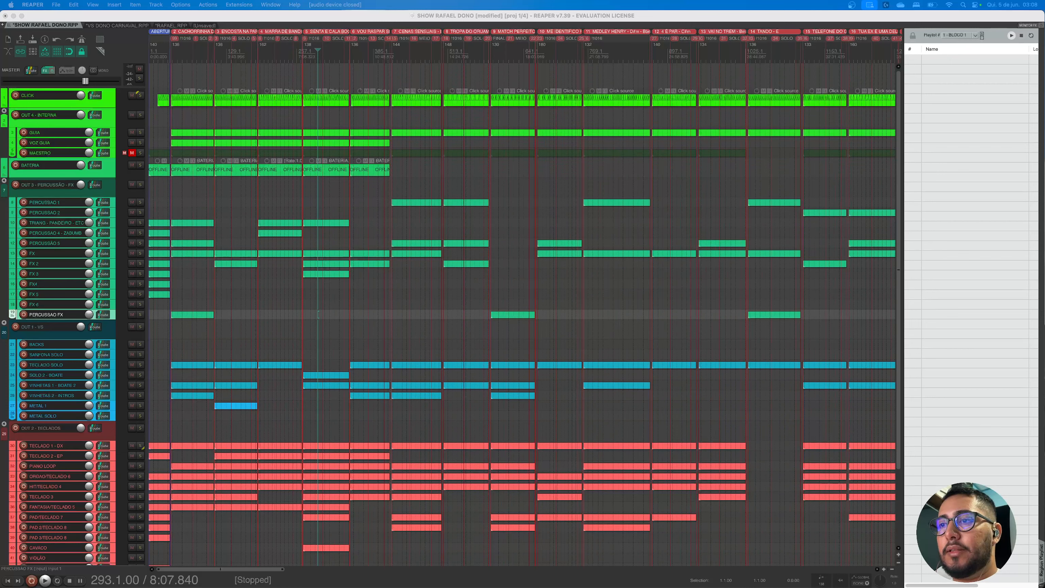
pyautogui.moveTo(510, 587); pyautogui.dragTo(450, 242)
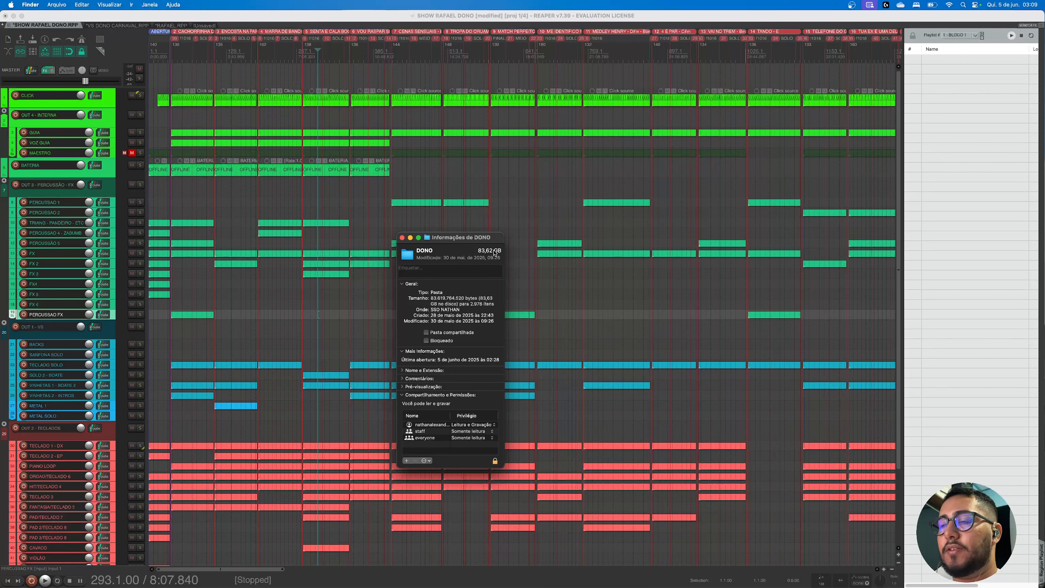
pyautogui.moveTo(475, 244); pyautogui.dragTo(475, 221)
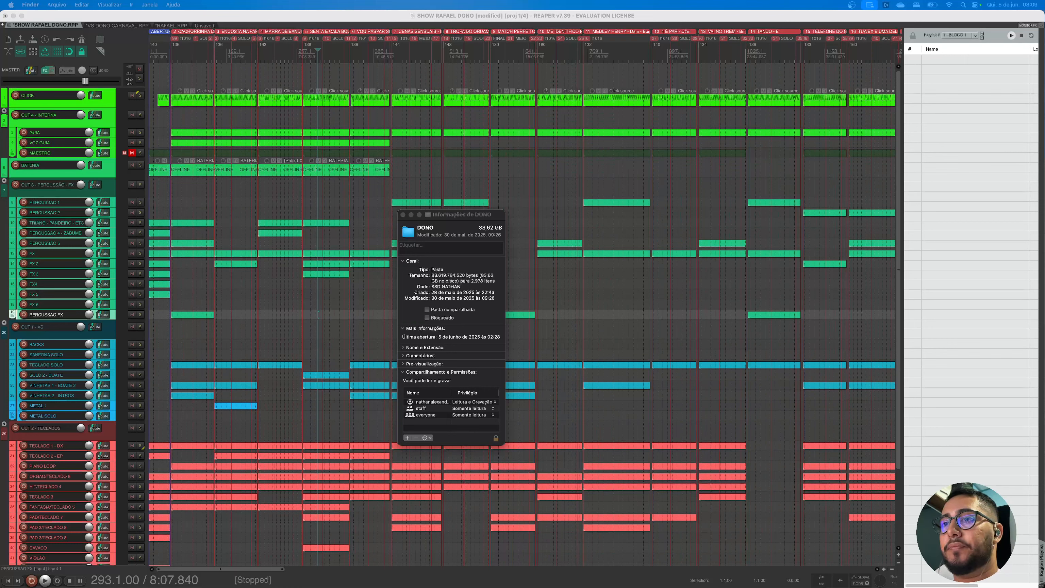
# Show the VS folder's information window, place it beside the DONO one and highlight its size
pyautogui.press('super+i')
pyautogui.moveTo(648, 417); pyautogui.dragTo(571, 216)
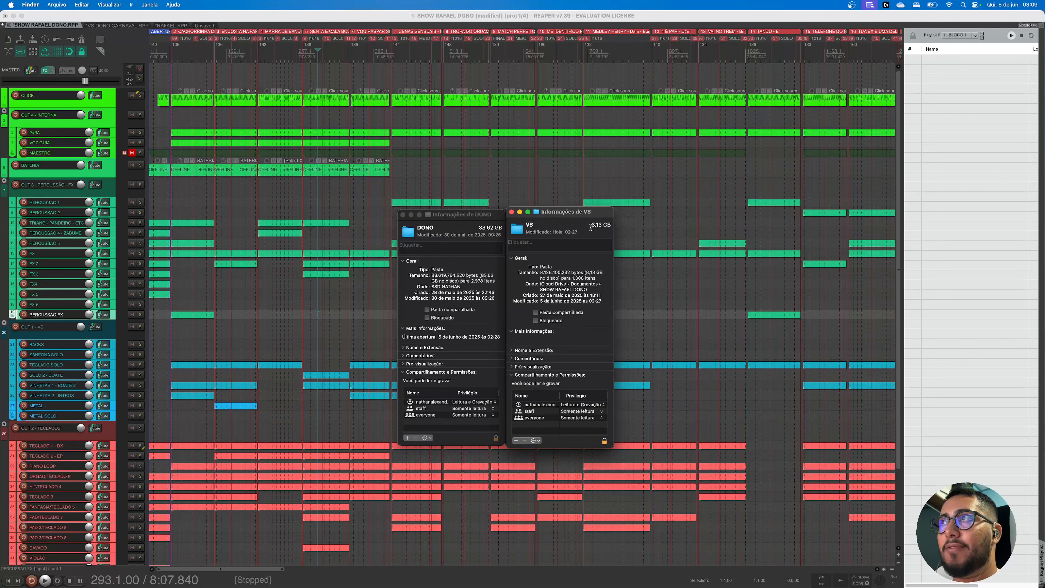
pyautogui.moveTo(591, 225); pyautogui.dragTo(566, 217)
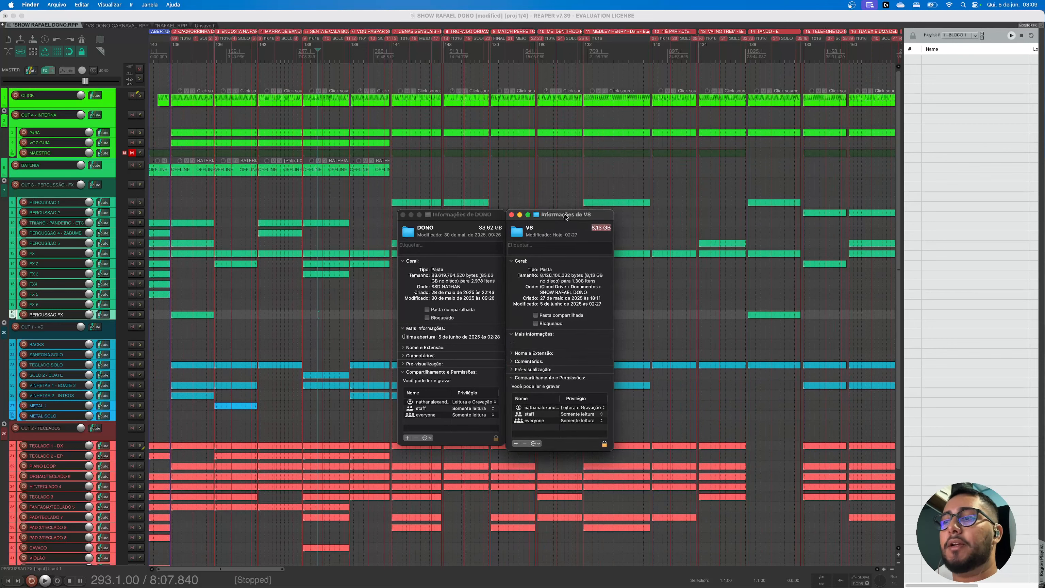
pyautogui.moveTo(566, 217); pyautogui.dragTo(567, 216)
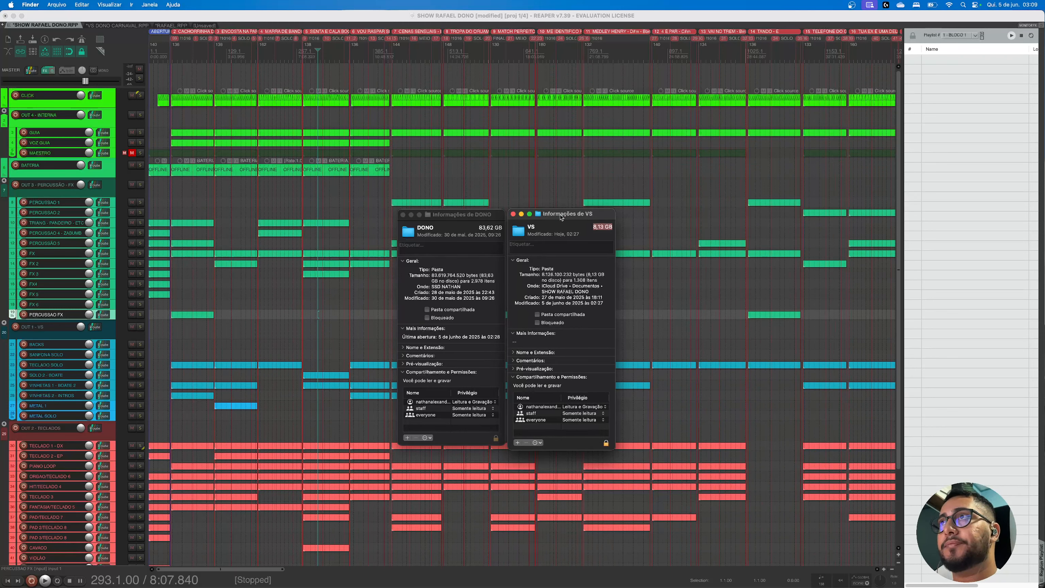
# Line up the DONO and VS information windows to compare the folder sizes, and close both
pyautogui.click(478, 217)
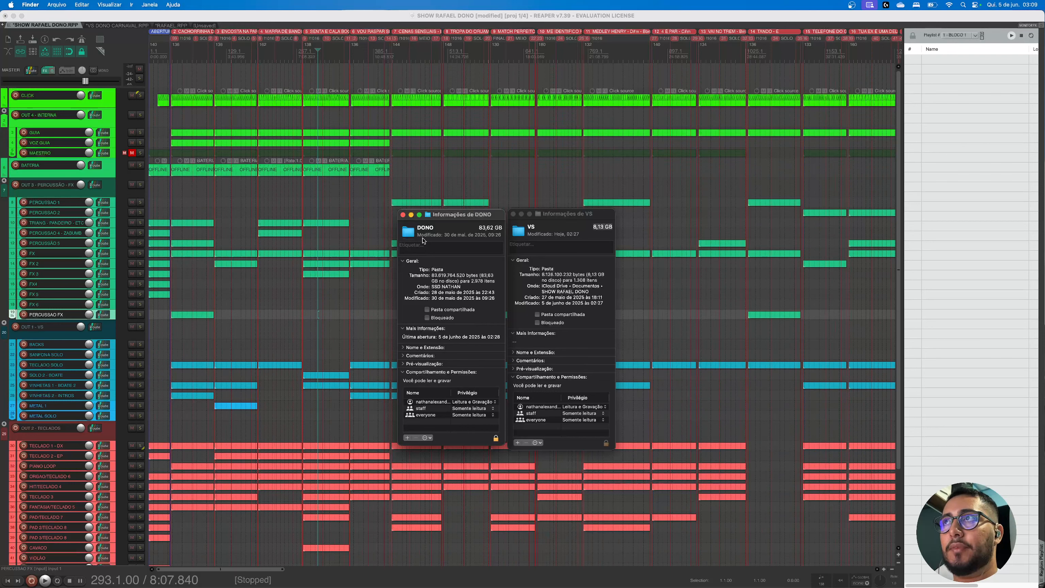
pyautogui.moveTo(453, 218); pyautogui.dragTo(440, 216)
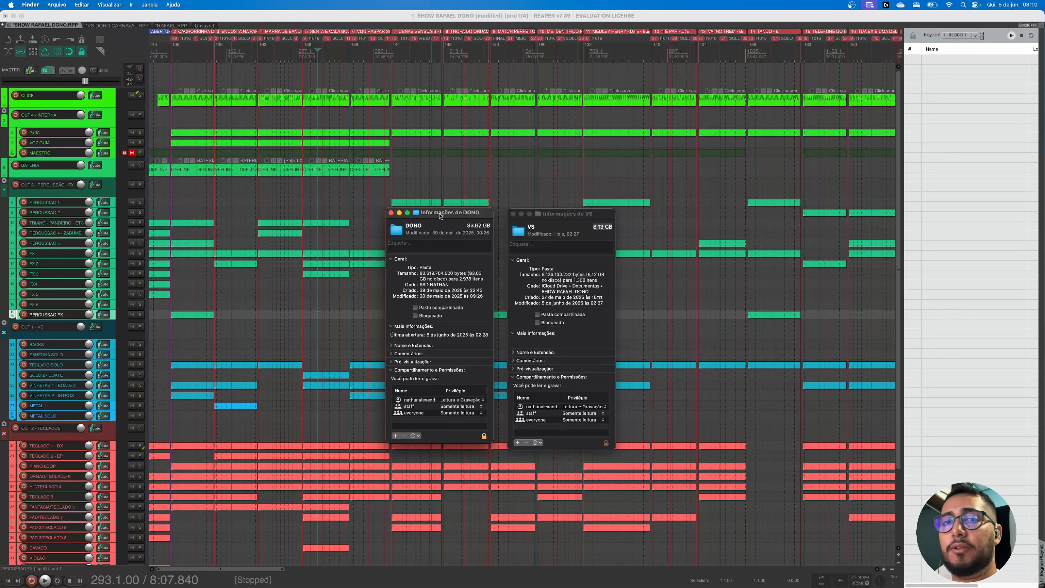
pyautogui.moveTo(440, 215); pyautogui.dragTo(444, 224)
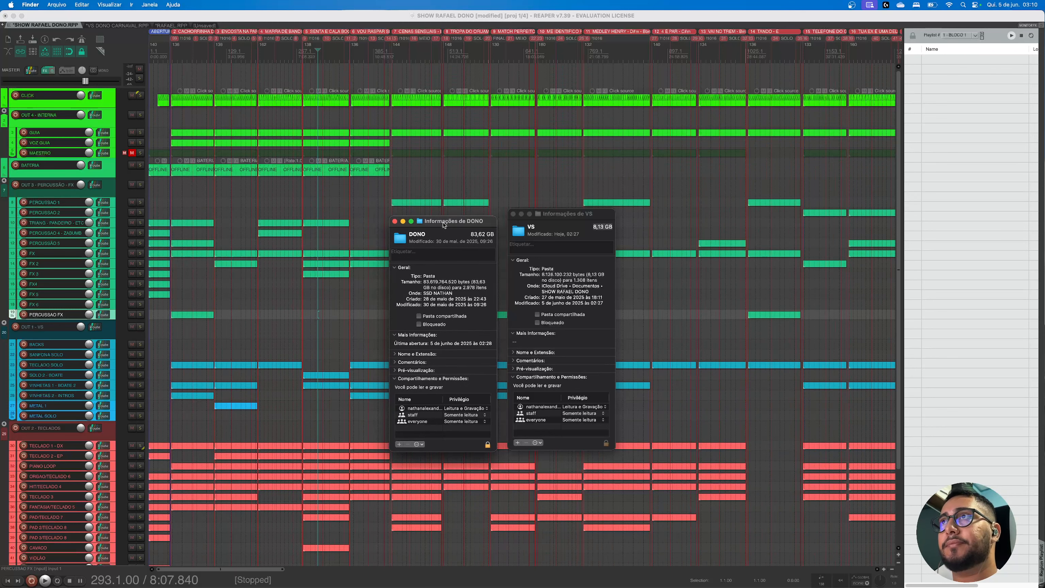
pyautogui.click(594, 232)
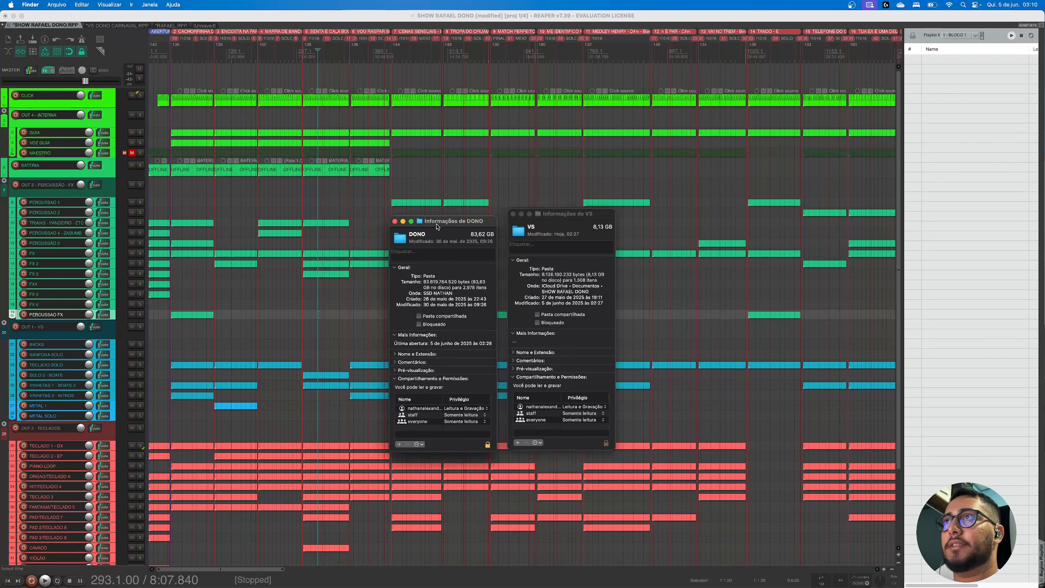
pyautogui.moveTo(552, 215); pyautogui.dragTo(551, 220)
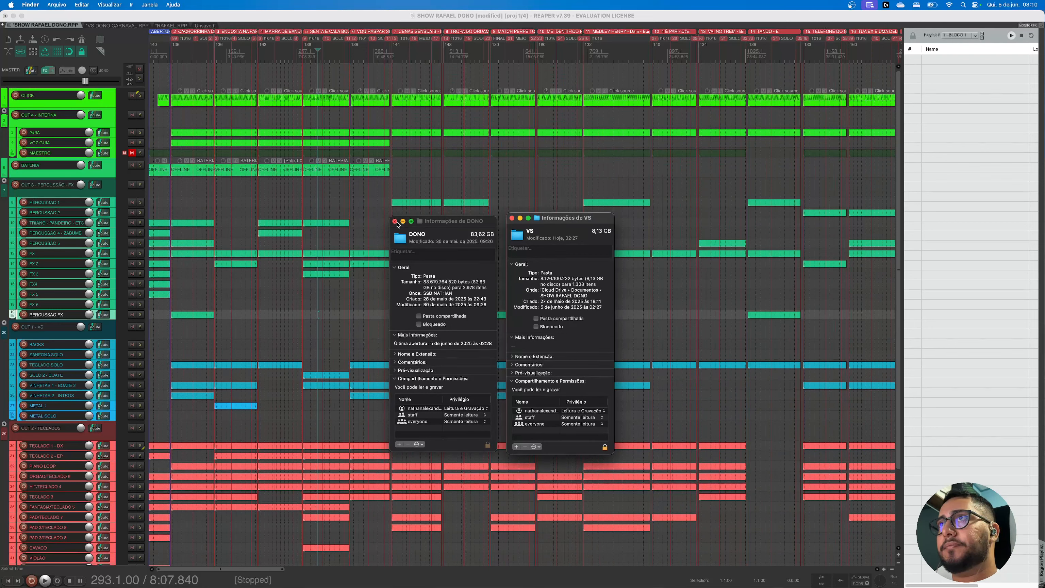
pyautogui.click(394, 221)
pyautogui.click(512, 217)
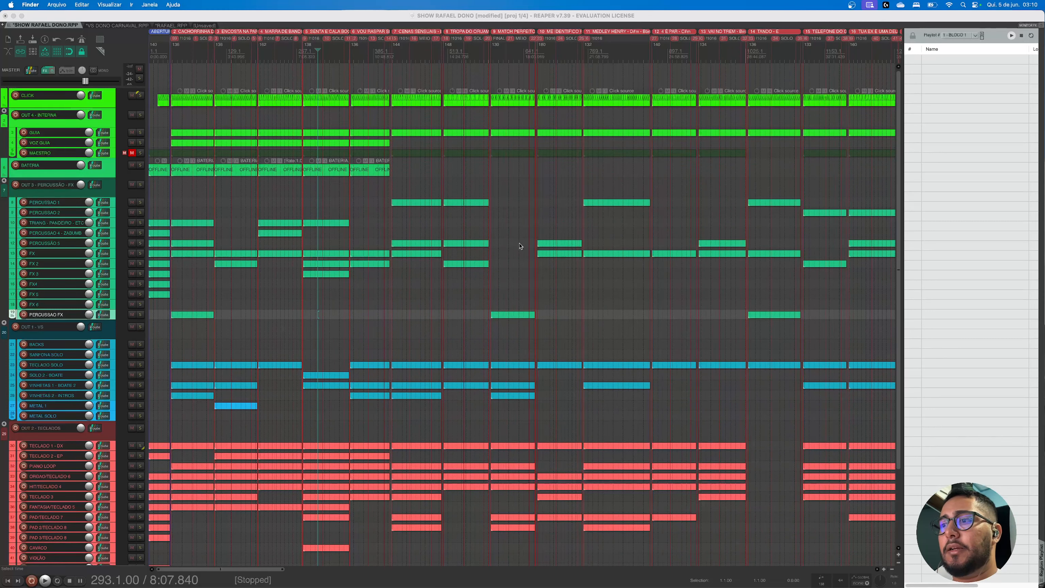
# Return to REAPER, show the VS DONO CARNAVAL project and examine its song blocks around the BOATE DO DONO block
pyautogui.click(202, 20)
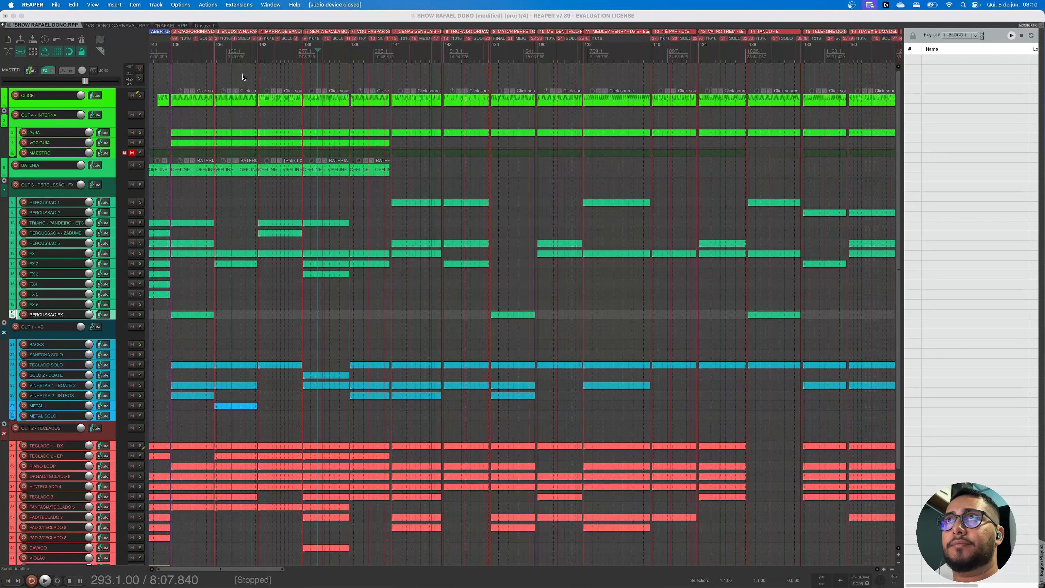
pyautogui.click(113, 26)
pyautogui.scroll(-5, 344, 243)
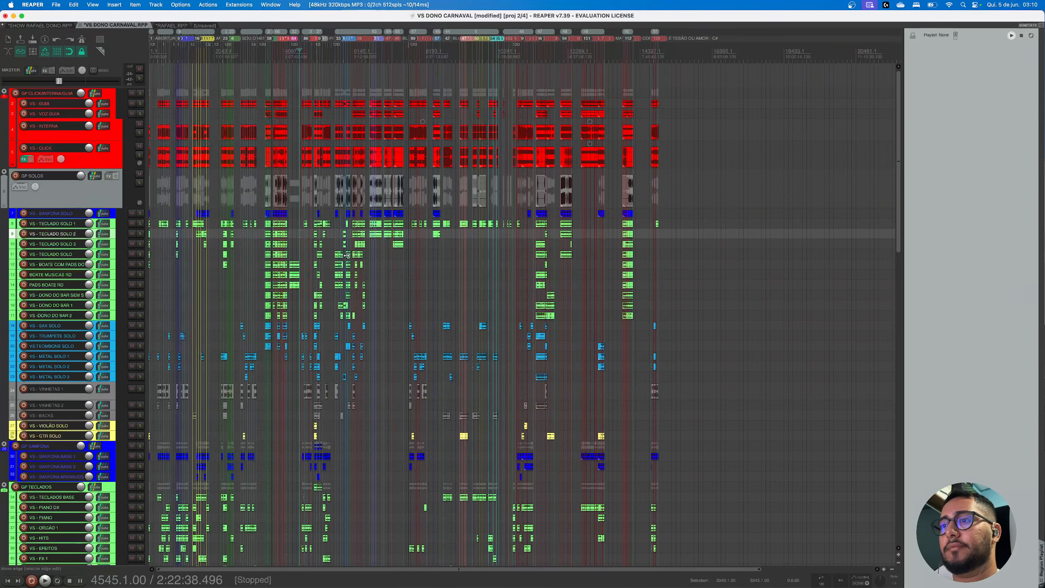
pyautogui.scroll(10, 346, 254)
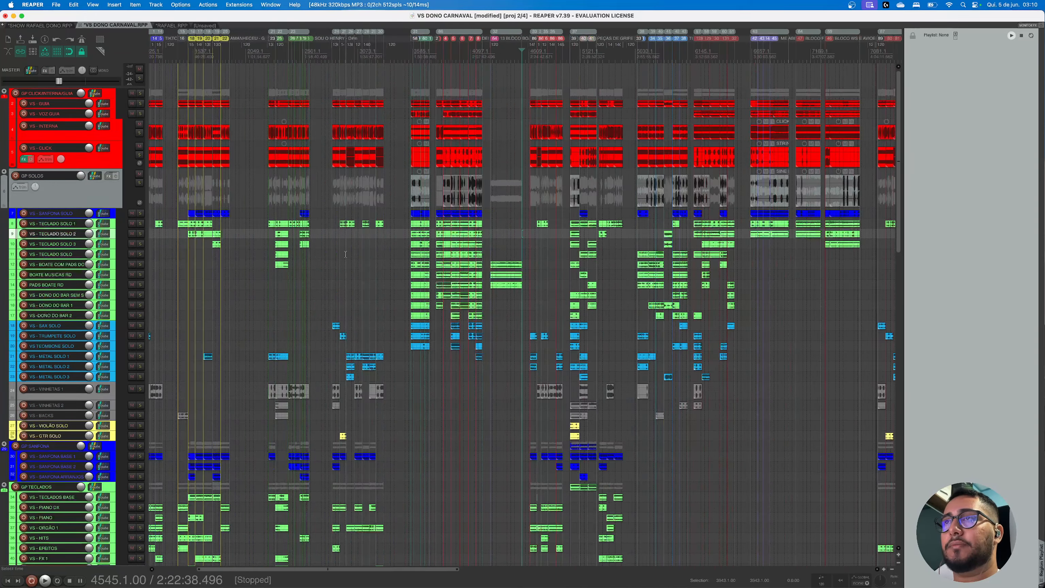
pyautogui.scroll(5, 346, 254)
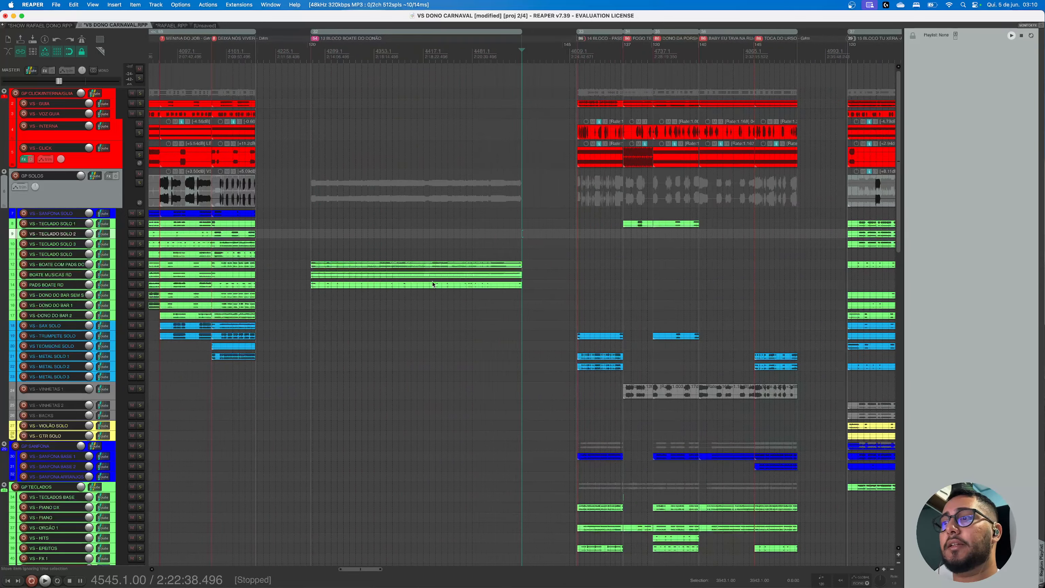
pyautogui.scroll(-5, 413, 279)
pyautogui.scroll(-3, 529, 201)
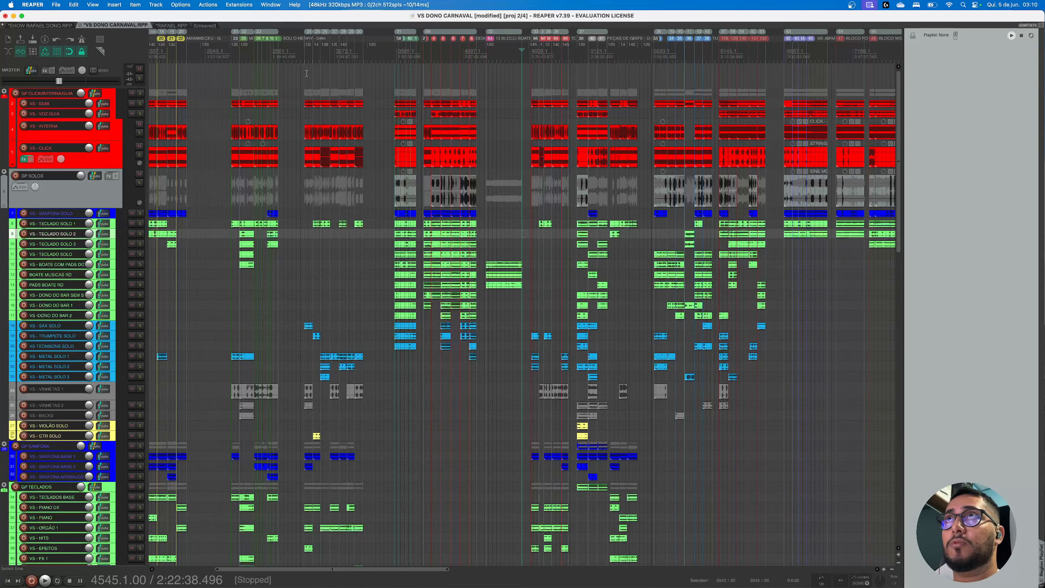
# Examine the earlier song blocks of the project, placing the edit cursor at bar 2849 and at bar 2561
pyautogui.click(528, 201)
pyautogui.scroll(8, 529, 201)
pyautogui.scroll(6, 529, 201)
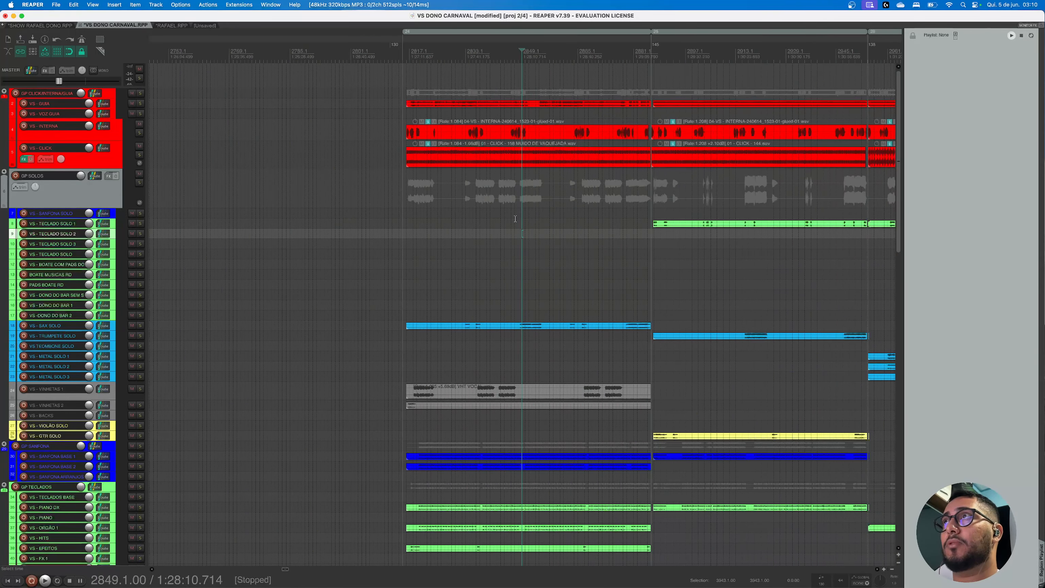
pyautogui.scroll(-8, 521, 228)
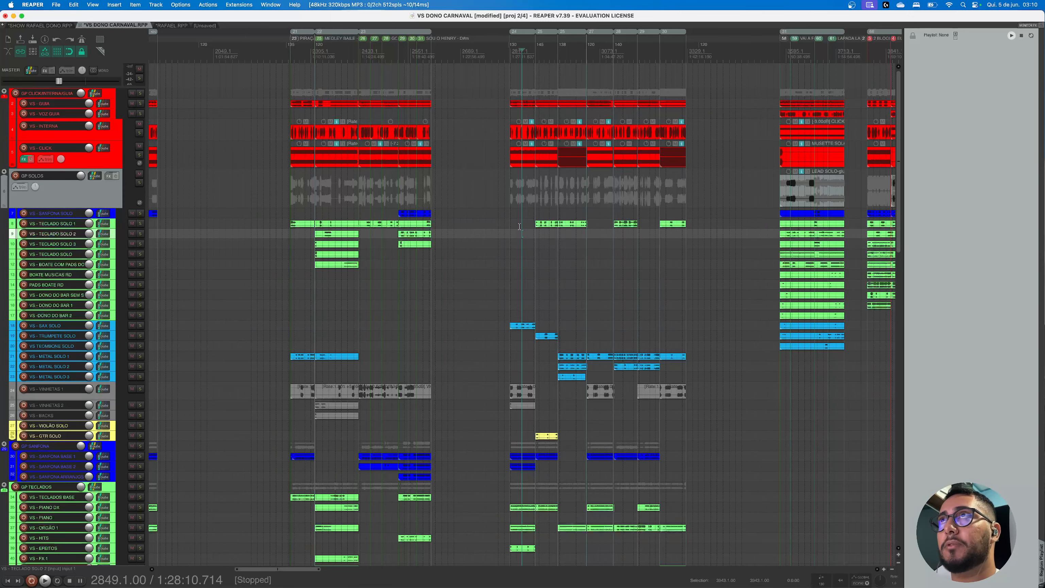
pyautogui.click(417, 270)
pyautogui.scroll(-3, 413, 275)
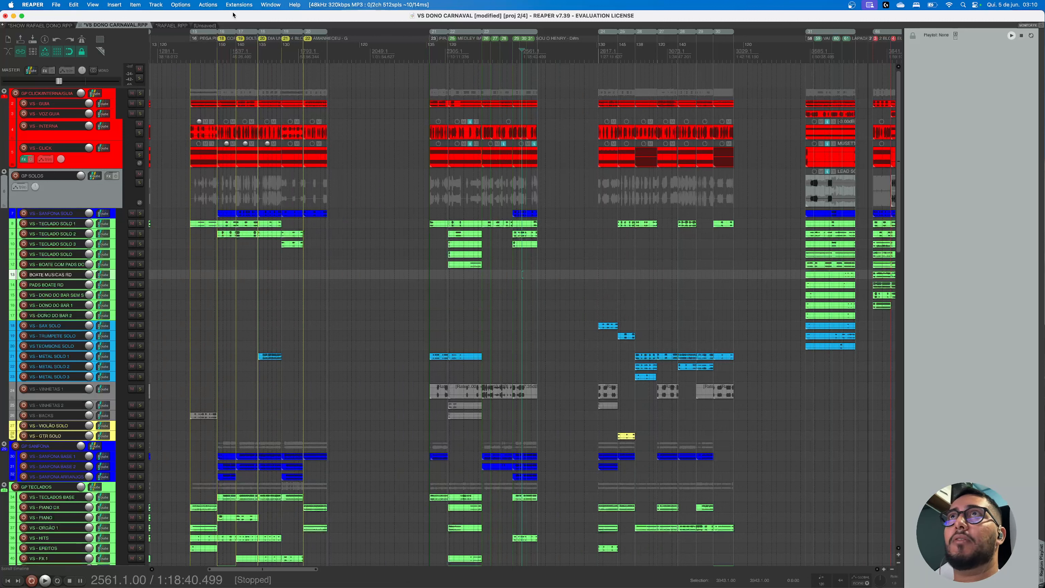
# Hide the SWS Region Playlist so the arrangement fills the full width
pyautogui.click(239, 5)
pyautogui.moveTo(243, 17)
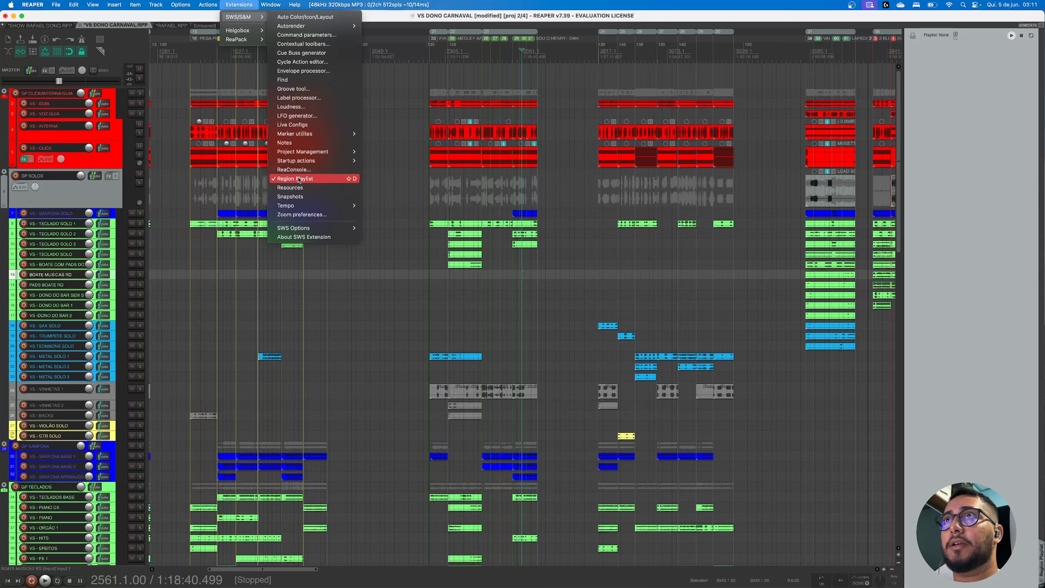
pyautogui.click(296, 178)
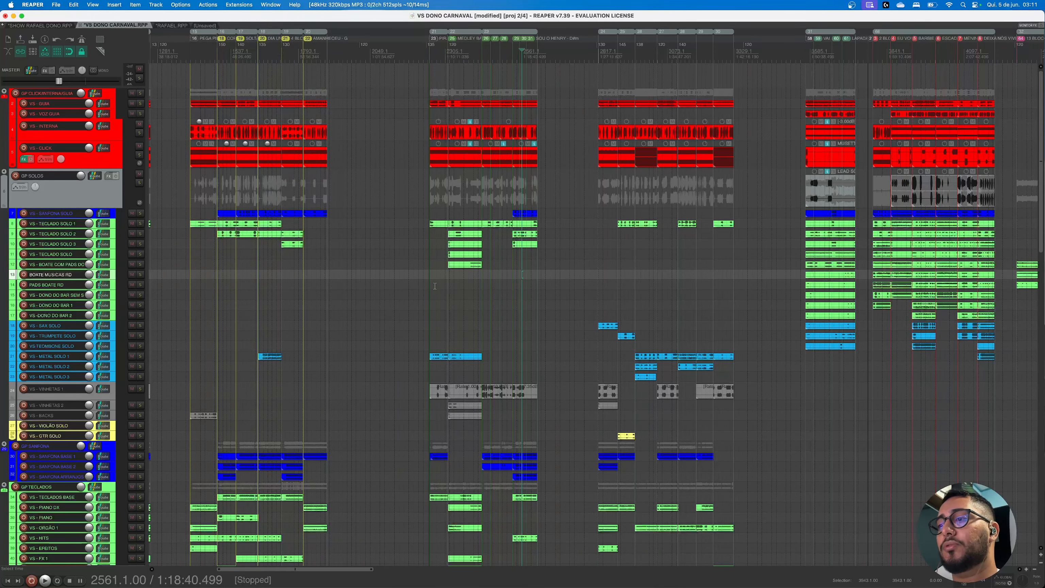
# Examine how all the song blocks are laid out along the entire VS DONO CARNAVAL timeline
pyautogui.scroll(-4, 415, 349)
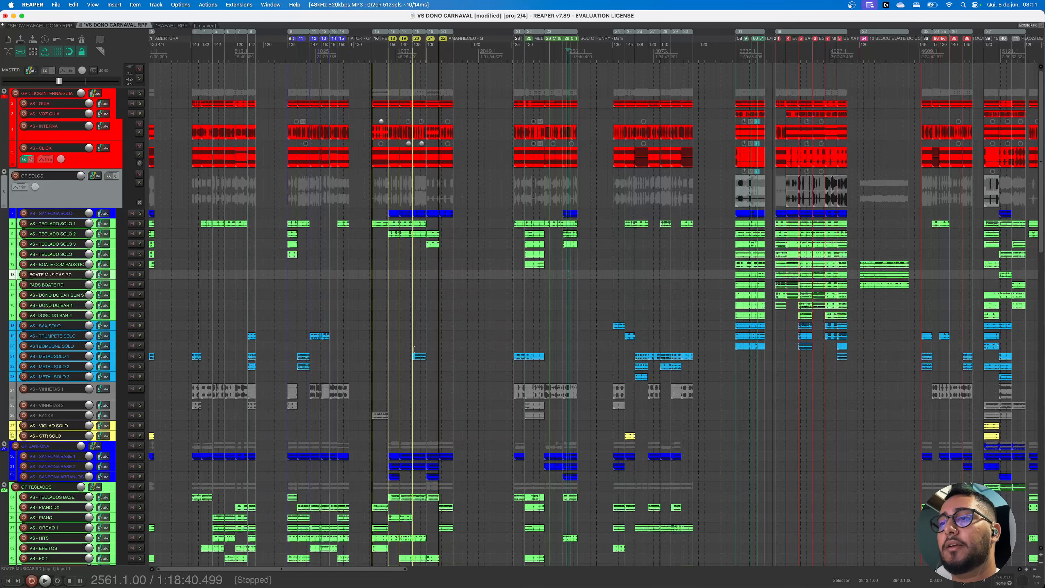
pyautogui.scroll(-10, 414, 349)
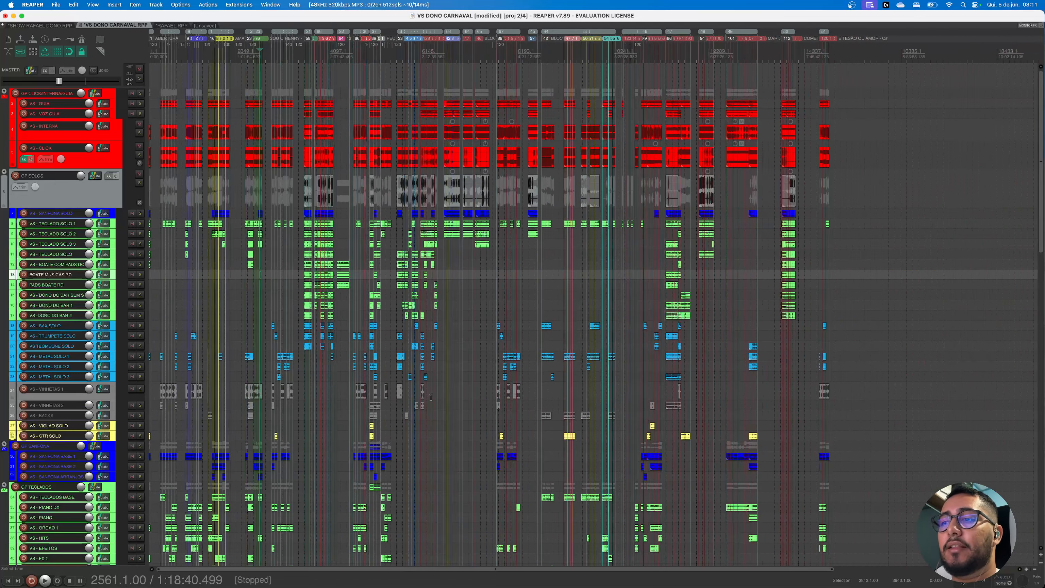
pyautogui.scroll(10, 431, 397)
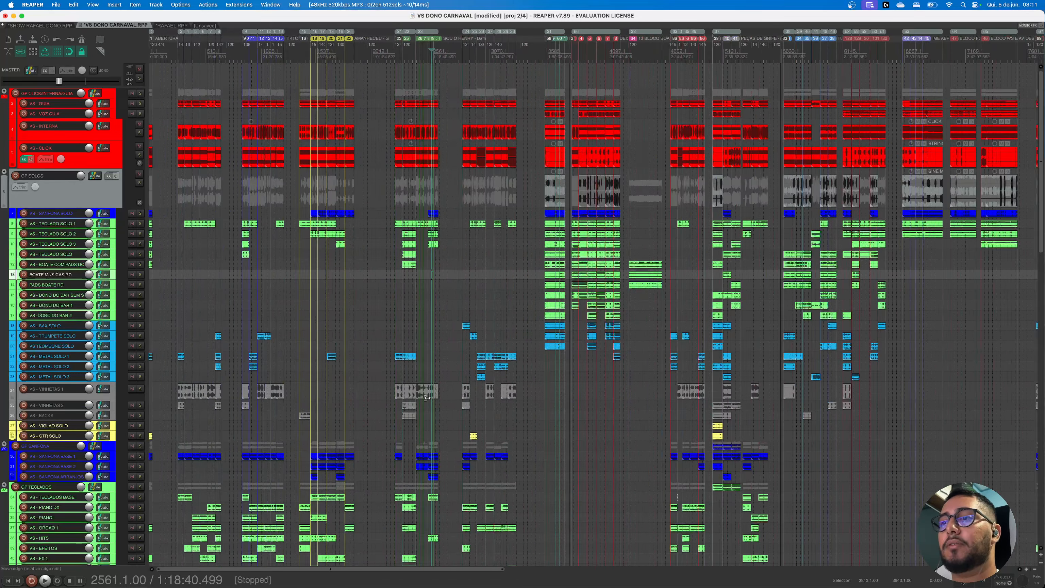
pyautogui.scroll(5, 427, 397)
pyautogui.scroll(-8, 389, 397)
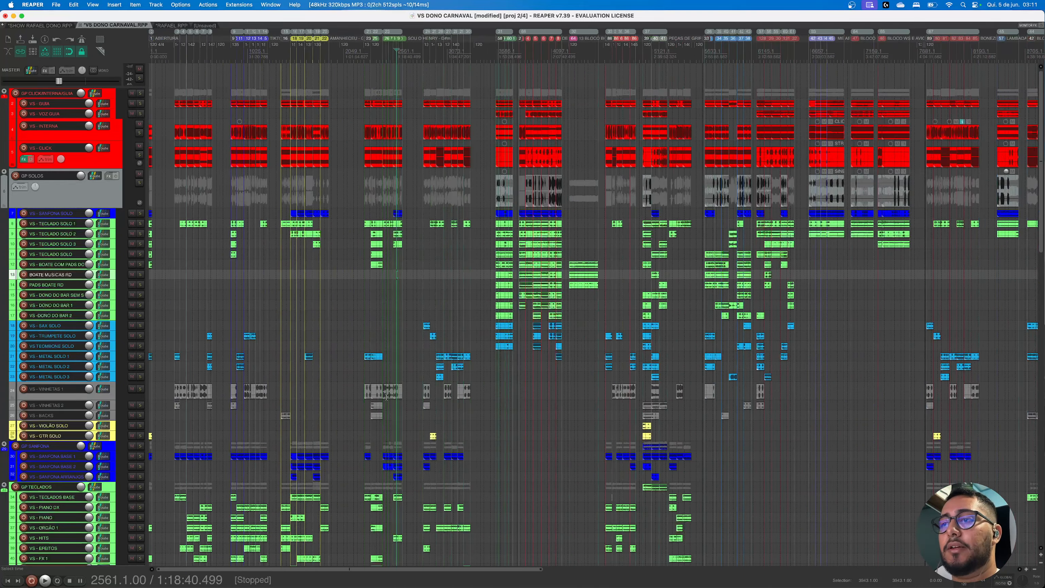
pyautogui.scroll(-10, 386, 396)
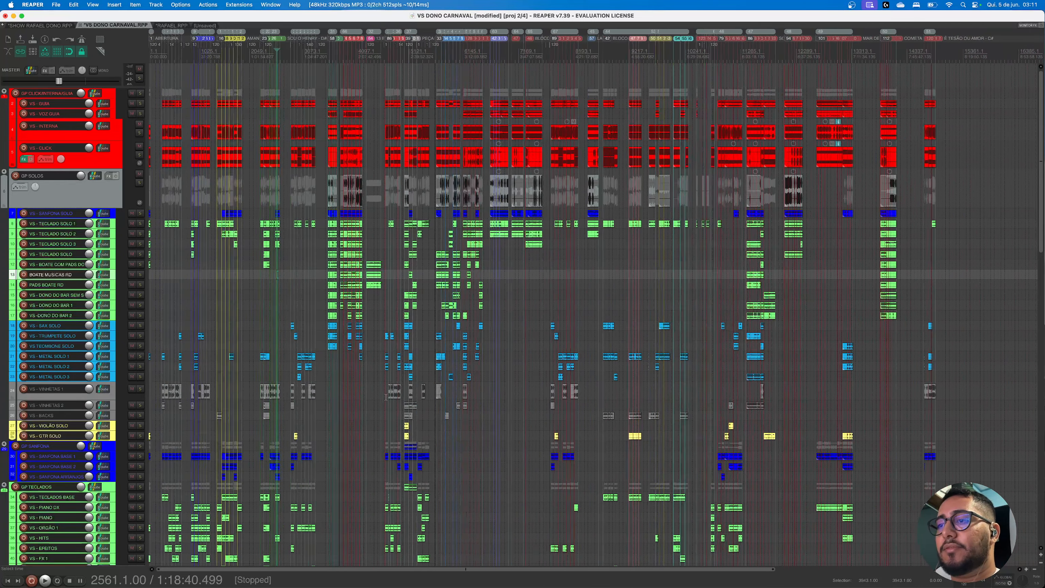
pyautogui.scroll(-1, 386, 397)
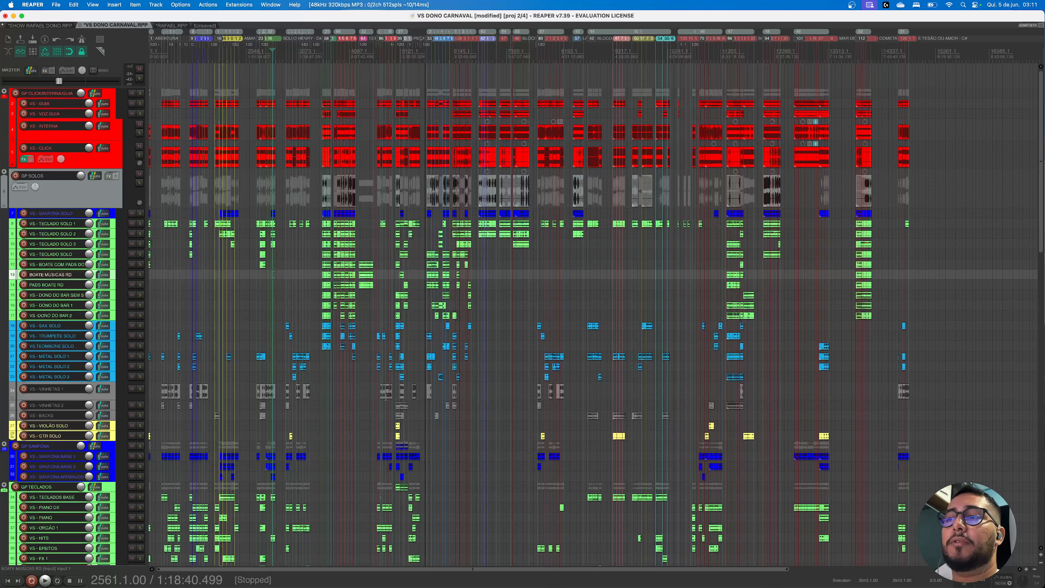
# Show the RAFAEL project and examine its numbered blocks, song title notes and tracks around BLOCO 10
pyautogui.click(171, 25)
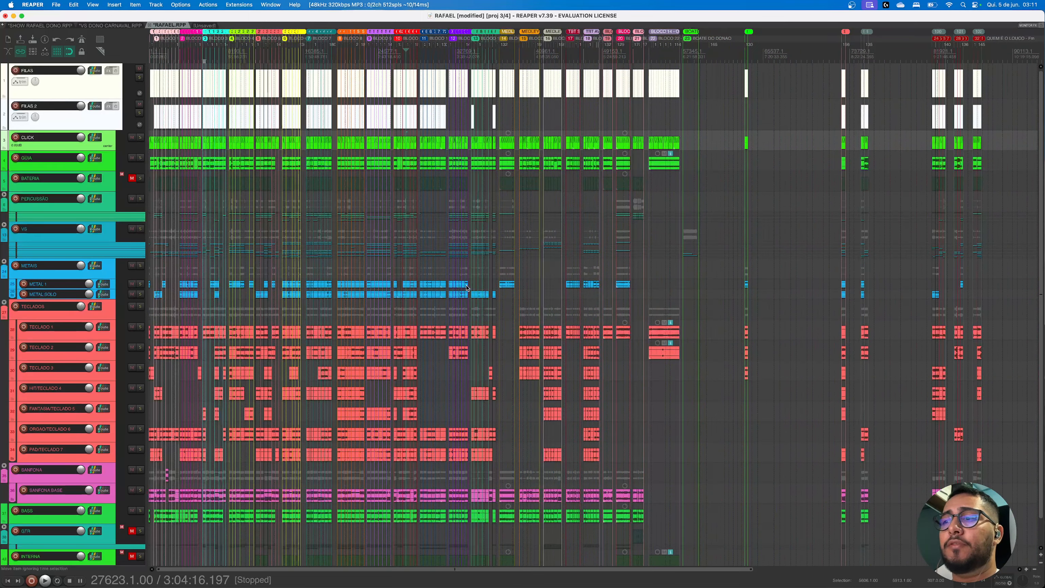
pyautogui.scroll(8, 503, 274)
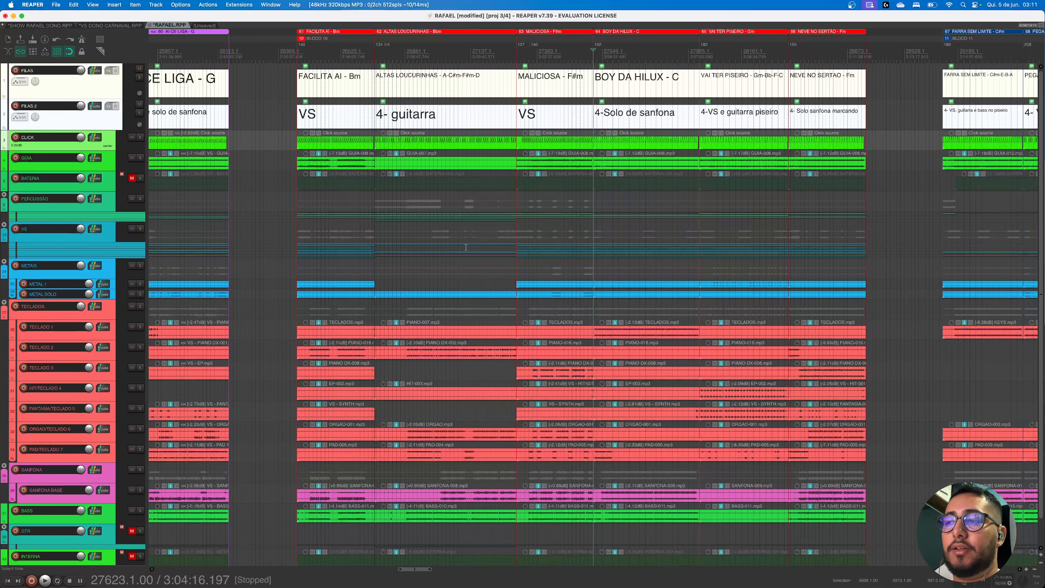
pyautogui.scroll(-5, 466, 247)
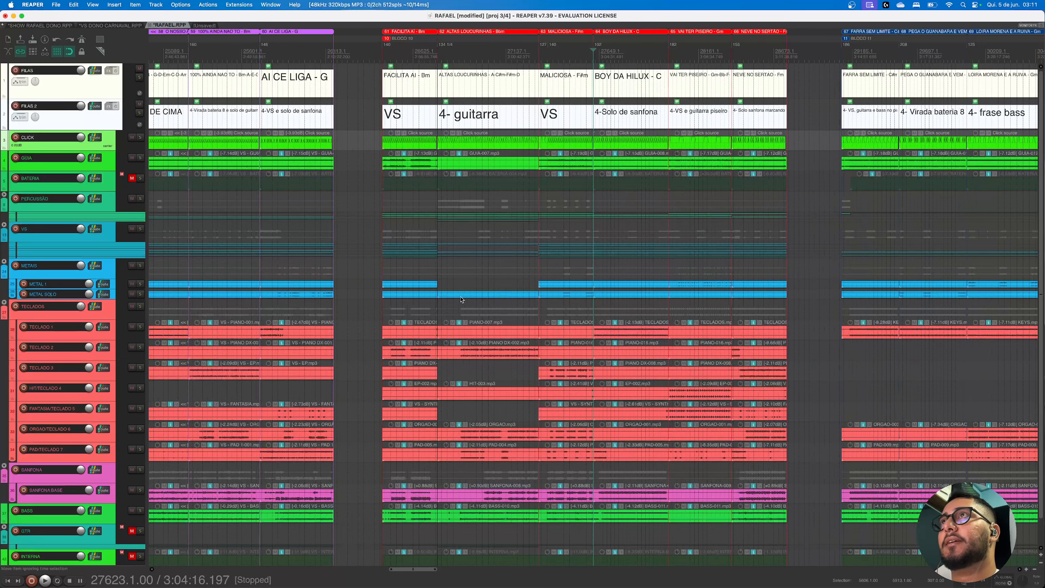
pyautogui.scroll(-6, 461, 299)
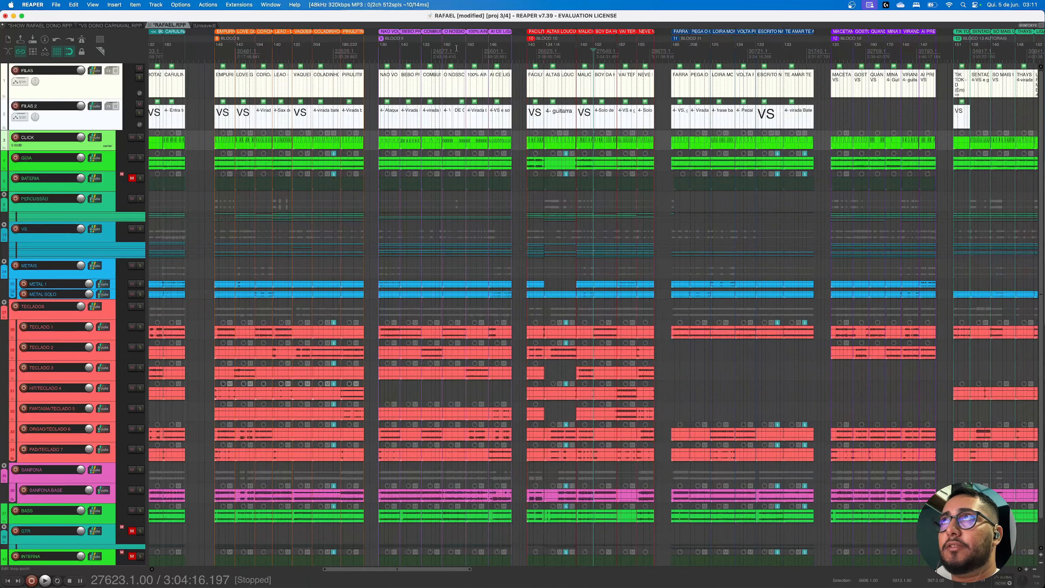
# Place the edit cursor at the start of 100% AINDA NAO TO and examine that song's transition and the whole block layout
pyautogui.click(467, 49)
pyautogui.scroll(6, 452, 195)
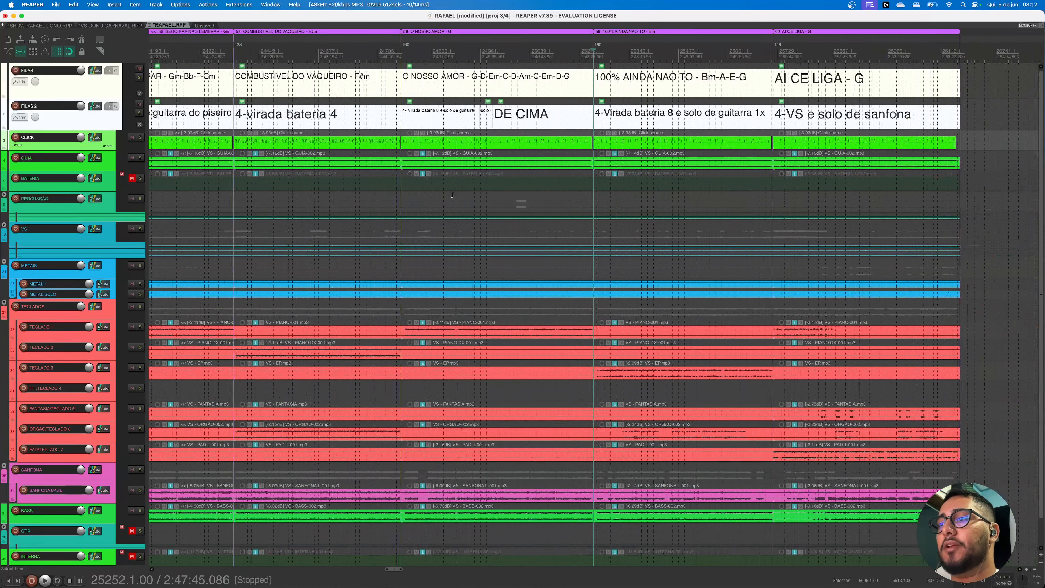
pyautogui.scroll(4, 452, 194)
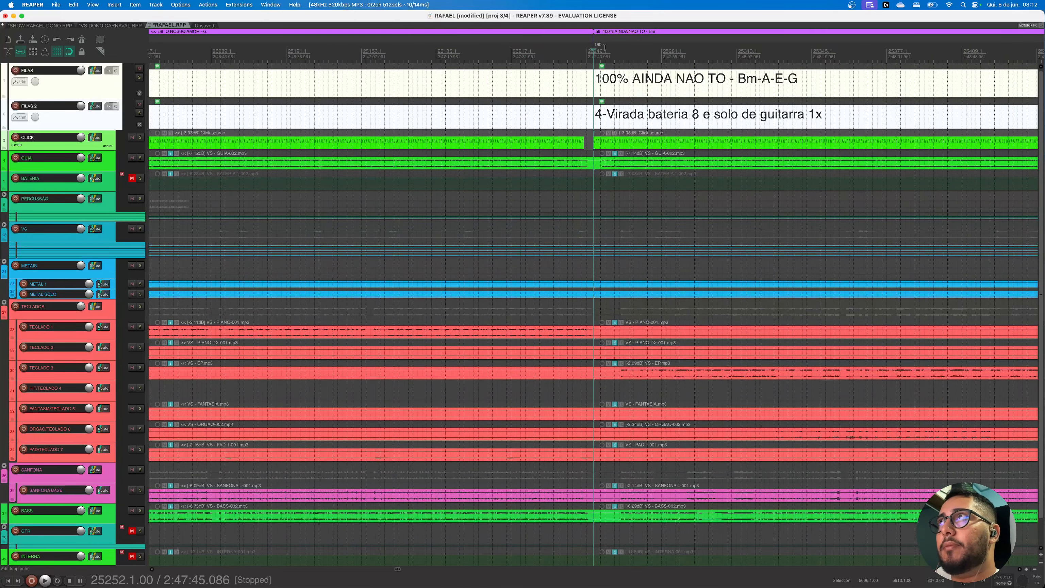
pyautogui.scroll(4, 604, 47)
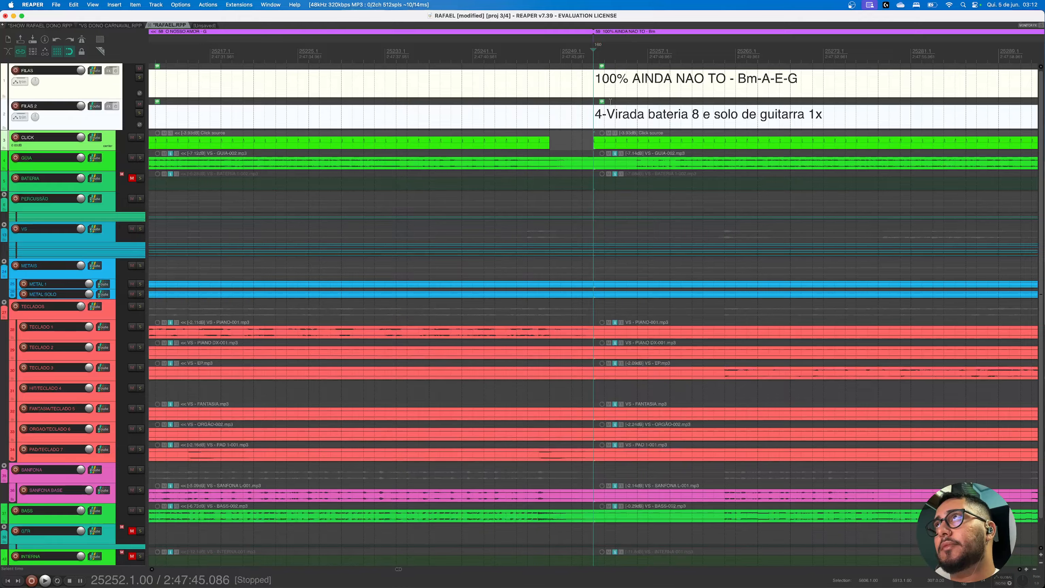
pyautogui.scroll(-10, 603, 232)
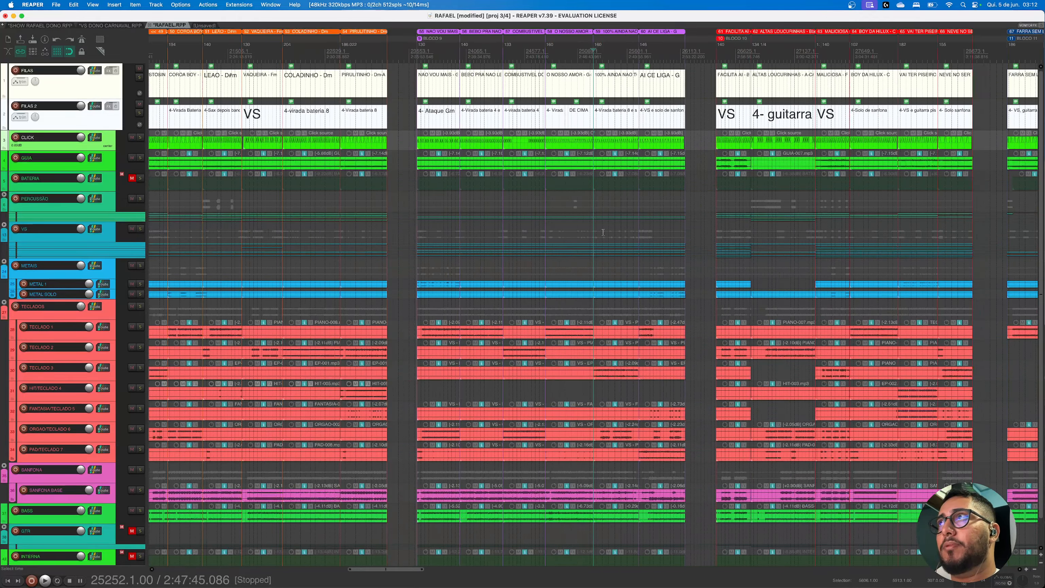
pyautogui.scroll(-8, 603, 232)
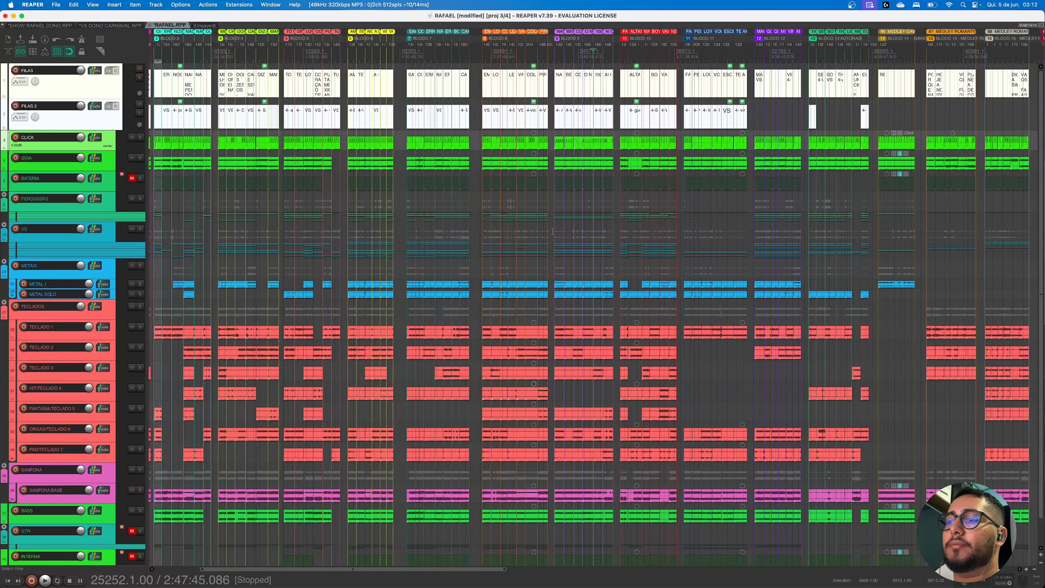
pyautogui.scroll(-8, 553, 231)
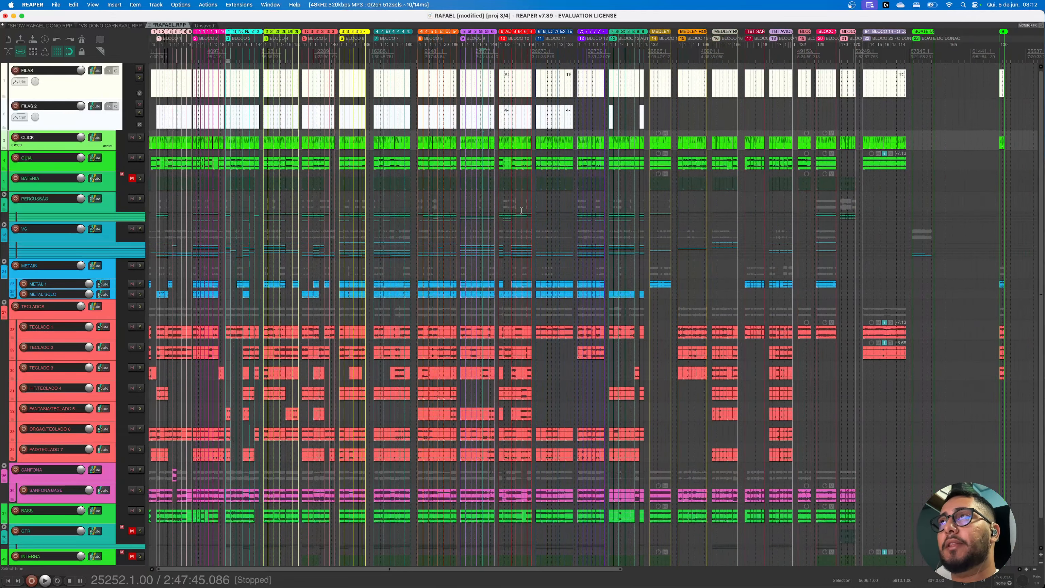
# Check the settings of the tempo marker at the start of 100% AINDA NAO TO and accept them without changes
pyautogui.scroll(12, 521, 211)
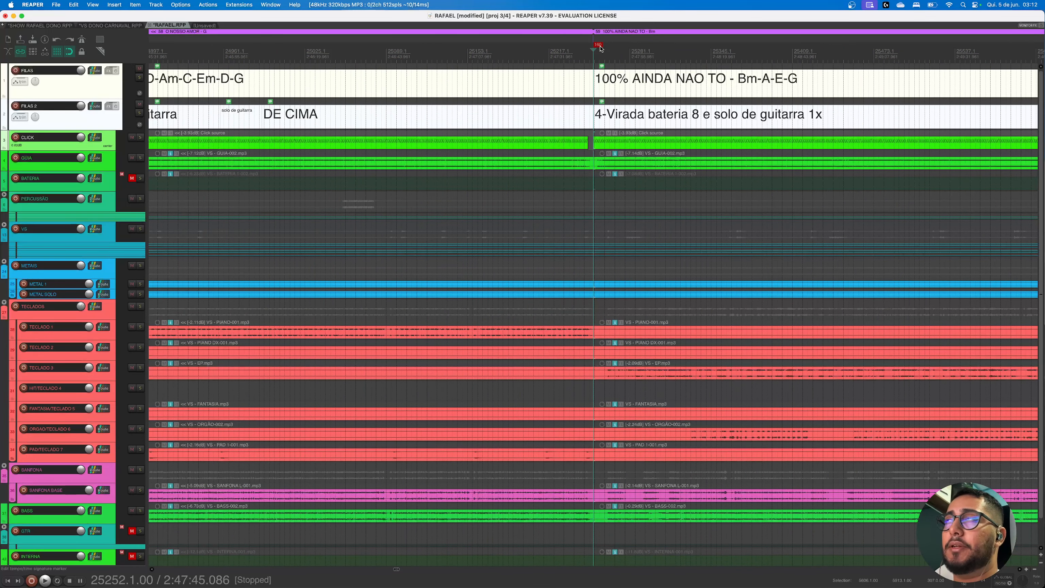
pyautogui.scroll(-4, 605, 83)
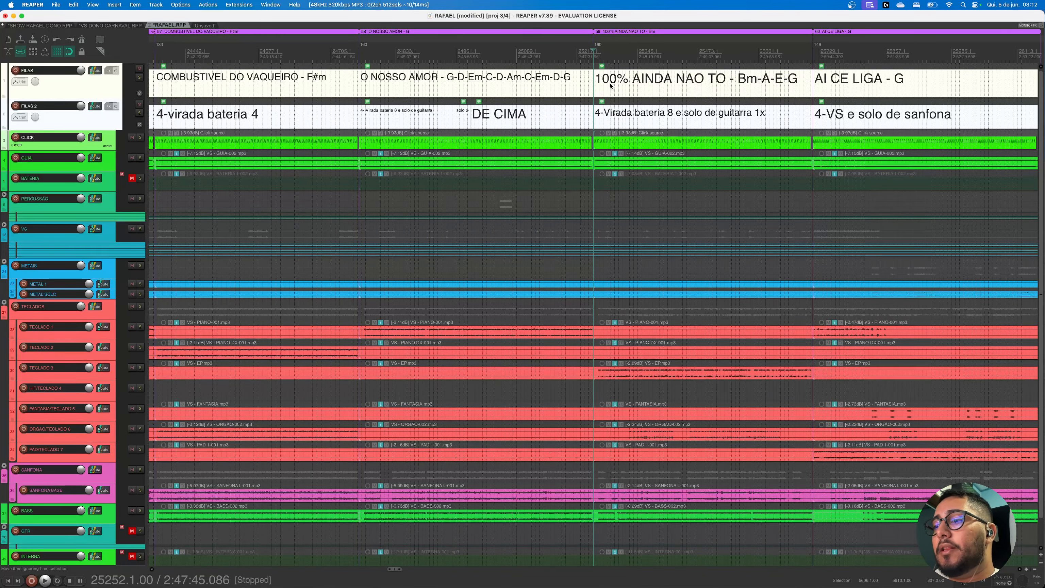
pyautogui.doubleClick(597, 45)
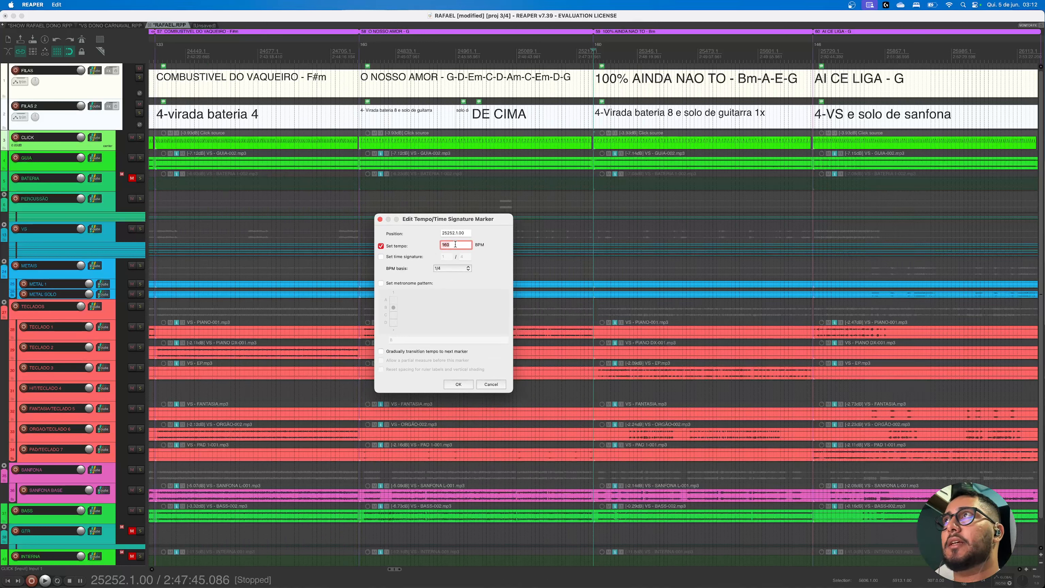
pyautogui.click(458, 384)
# Solo the CLICK track and play it from the start of 100% AINDA NAO TO
pyautogui.scroll(-5, 506, 333)
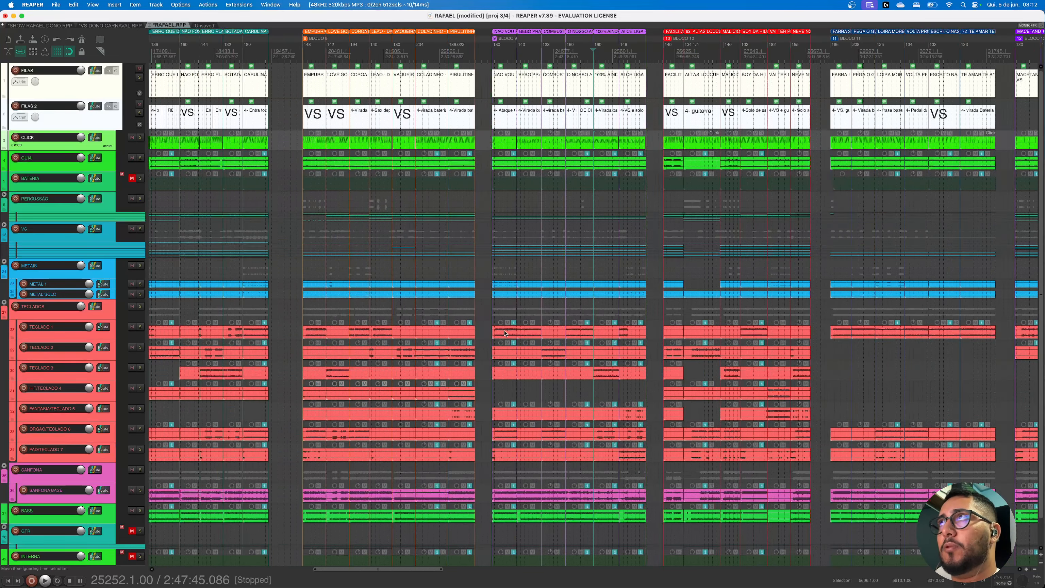
pyautogui.scroll(-3, 506, 333)
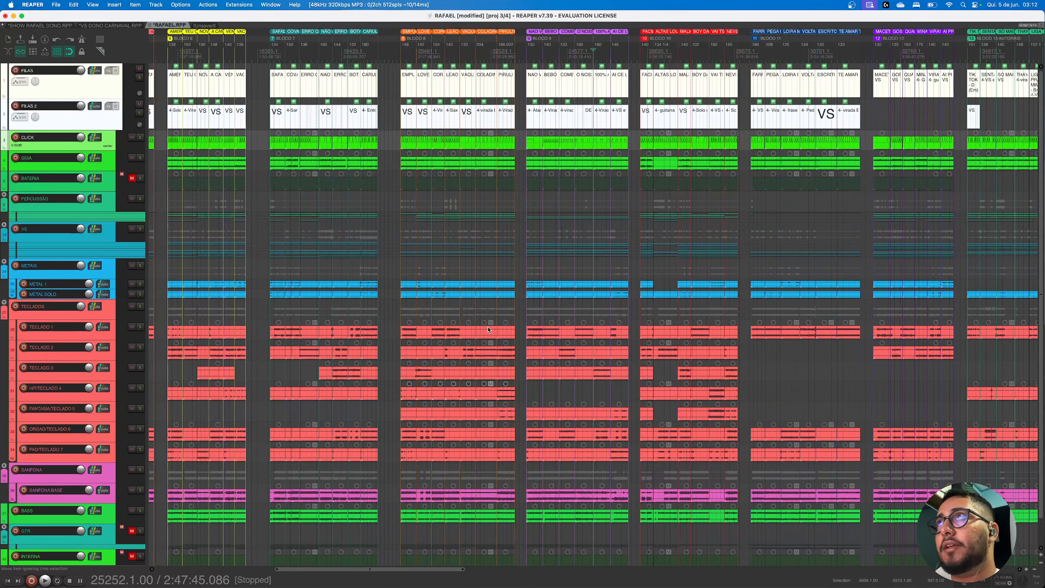
pyautogui.scroll(8, 487, 335)
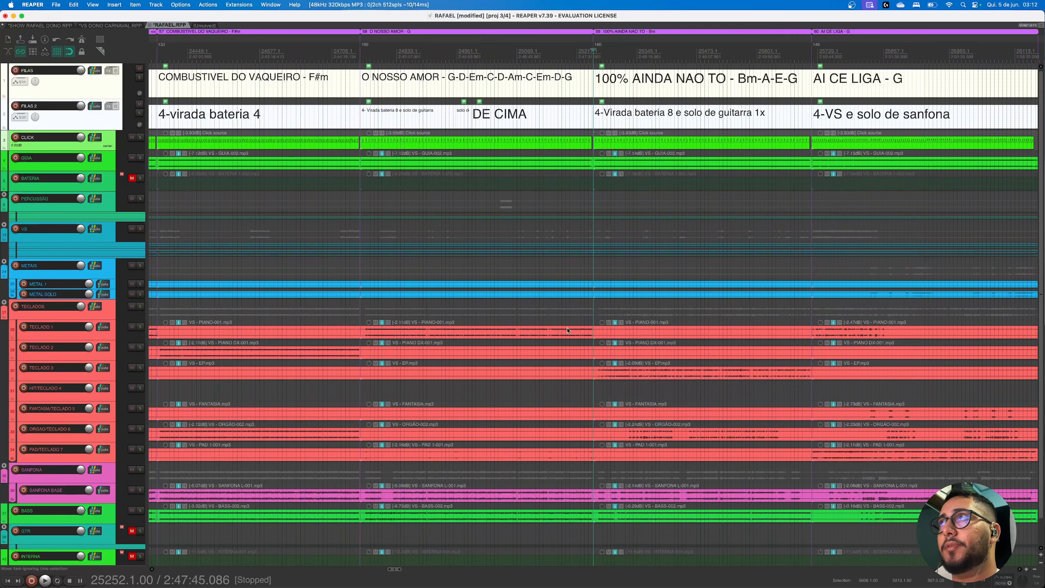
pyautogui.scroll(-6, 410, 257)
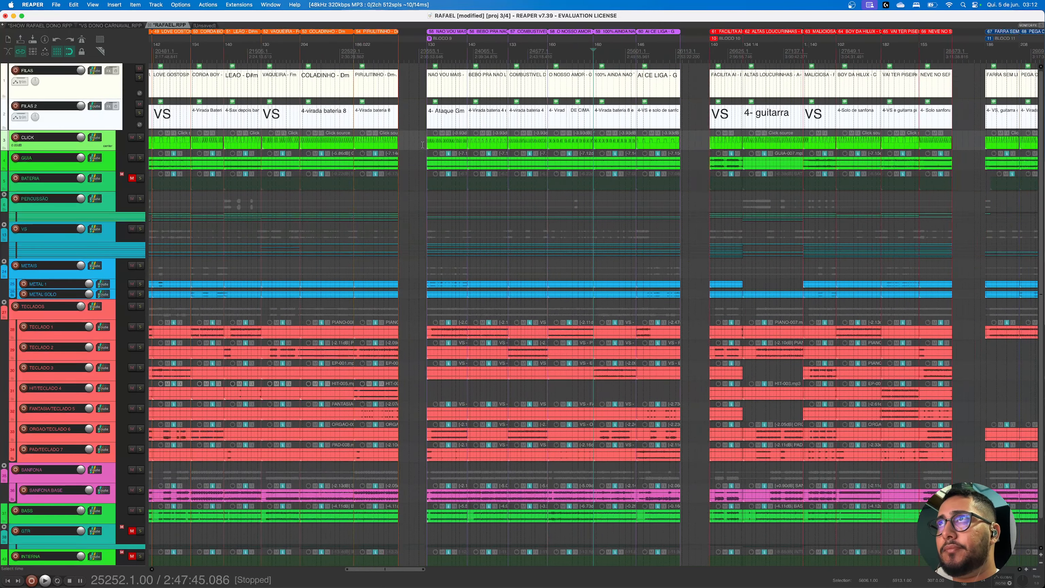
pyautogui.scroll(8, 585, 322)
pyautogui.scroll(6, 586, 321)
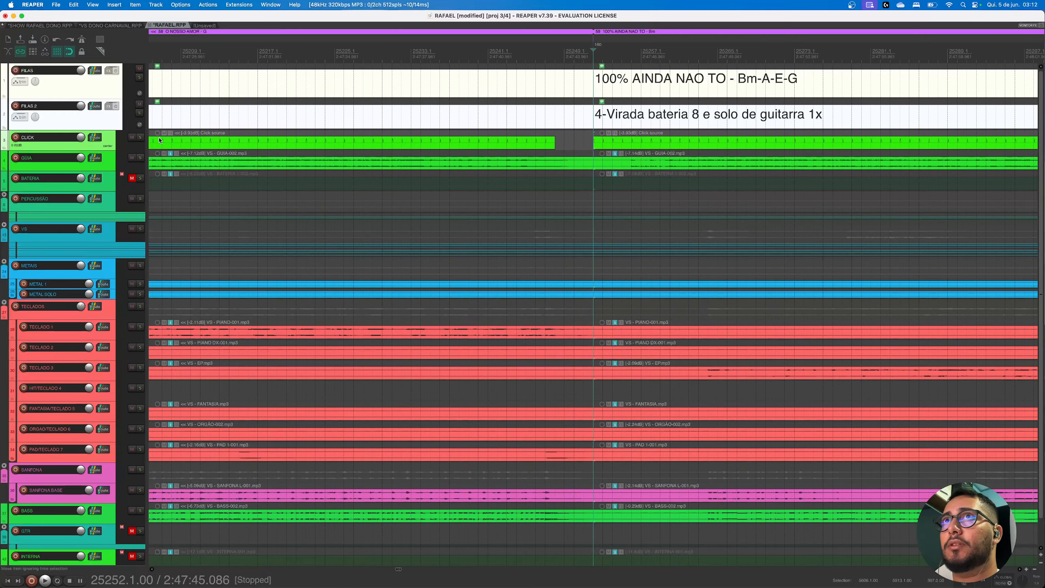
pyautogui.click(140, 137)
pyautogui.press('space')
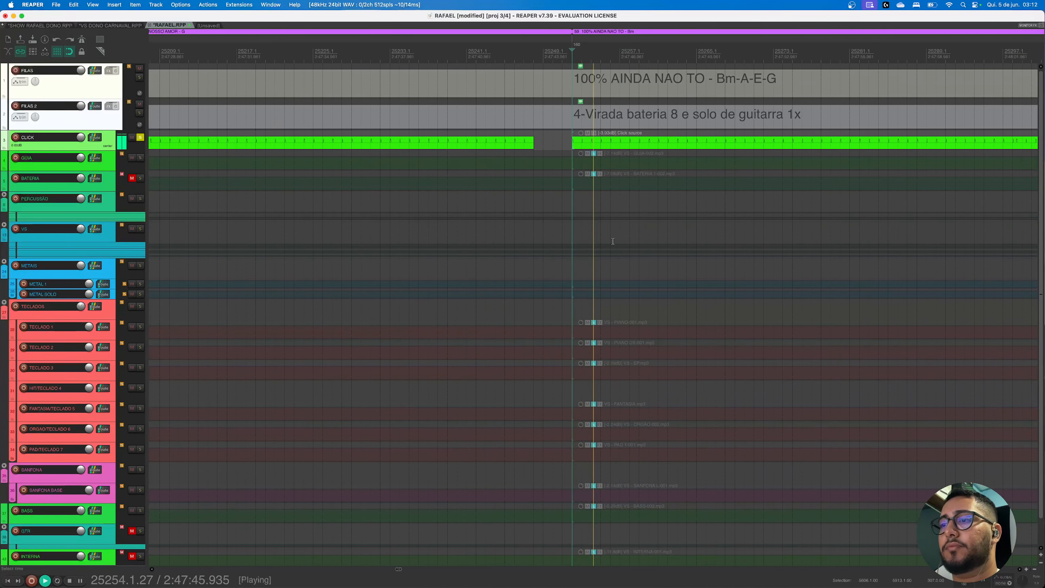
# Stop playback of the click and unsolo the CLICK track
pyautogui.scroll(-3, 590, 334)
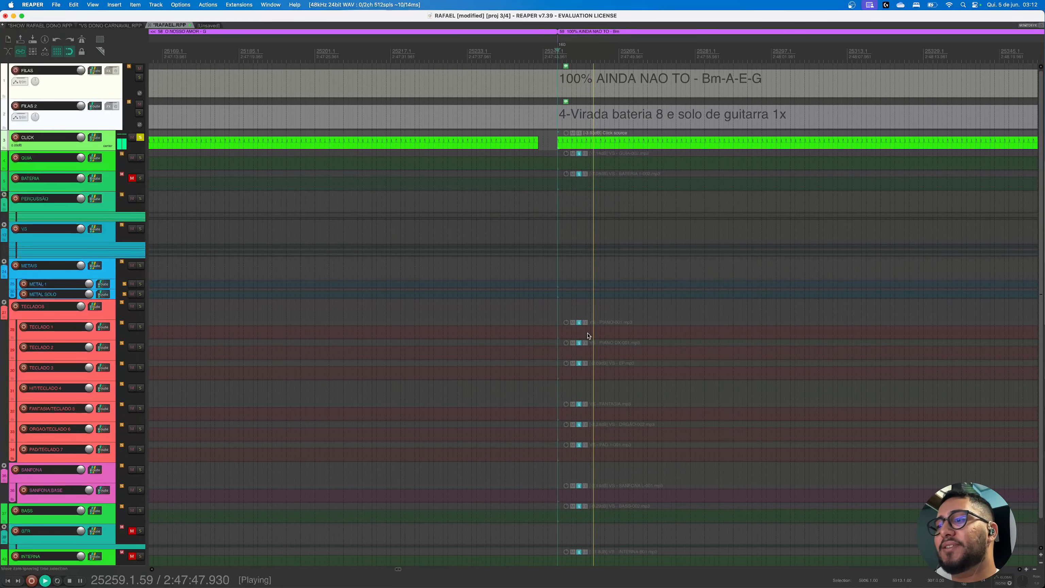
pyautogui.scroll(-3, 587, 336)
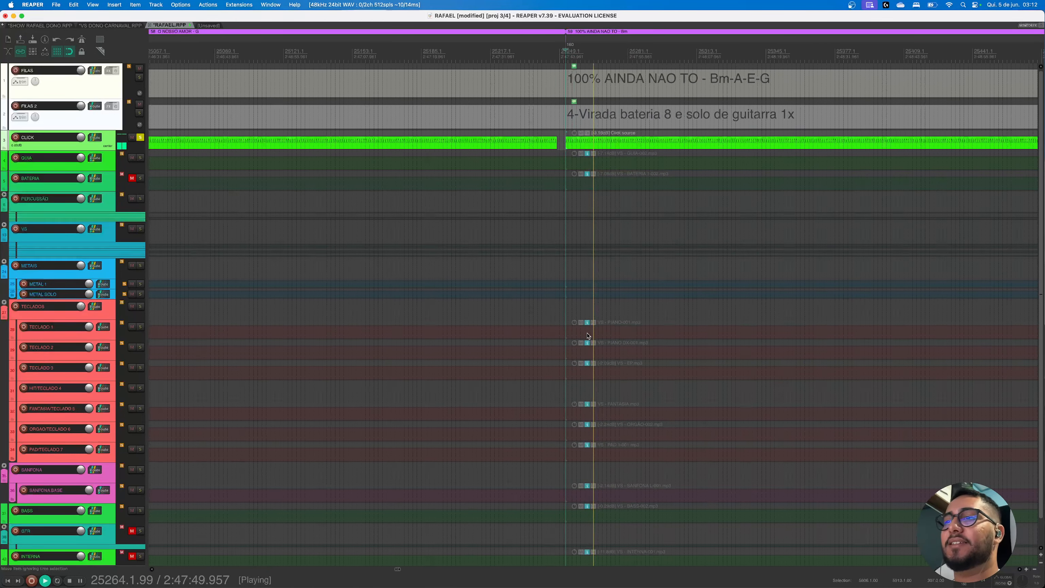
pyautogui.scroll(-3, 586, 338)
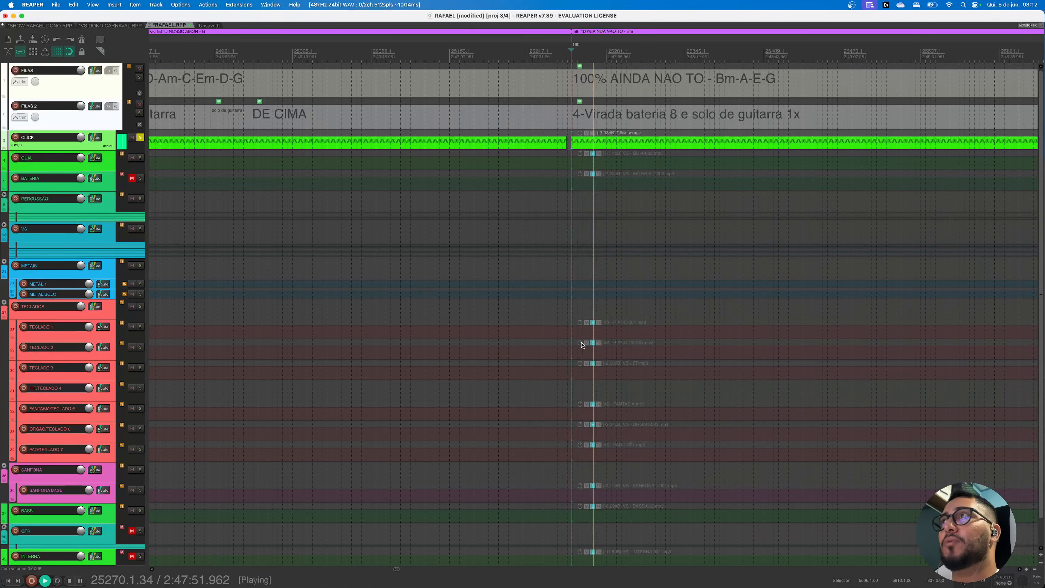
pyautogui.scroll(1, 582, 345)
pyautogui.press('space')
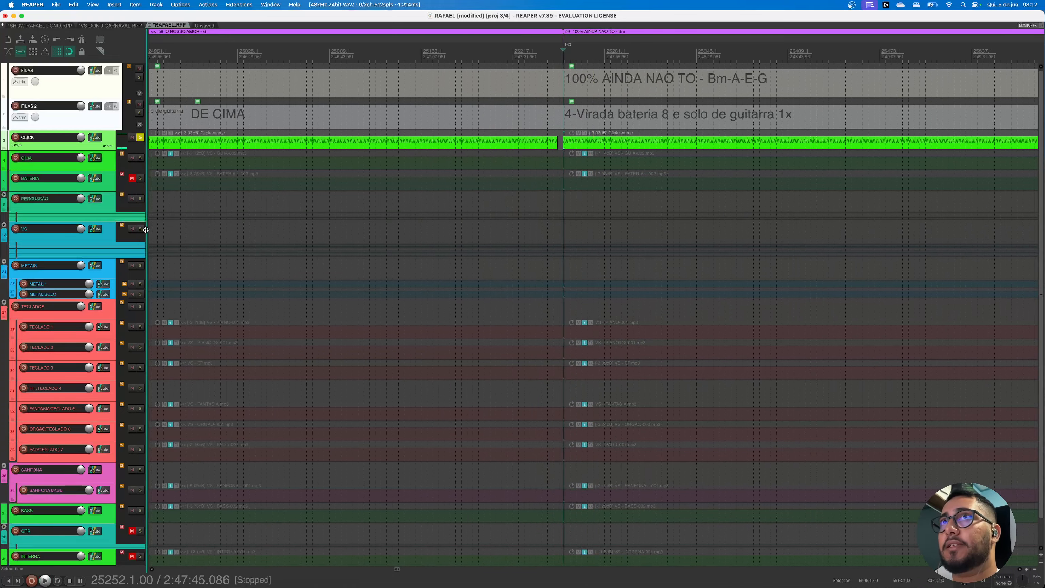
pyautogui.click(140, 140)
# Place the edit cursor at bar 26177, in the empty gap between AI CE LIGA and the next song block
pyautogui.scroll(-4, 344, 257)
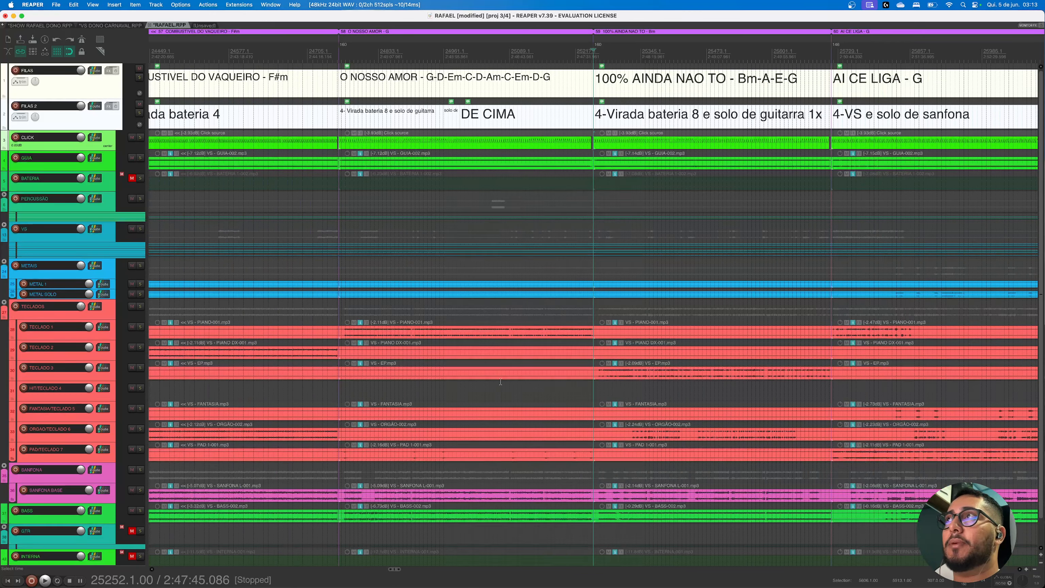
pyautogui.scroll(-3, 500, 383)
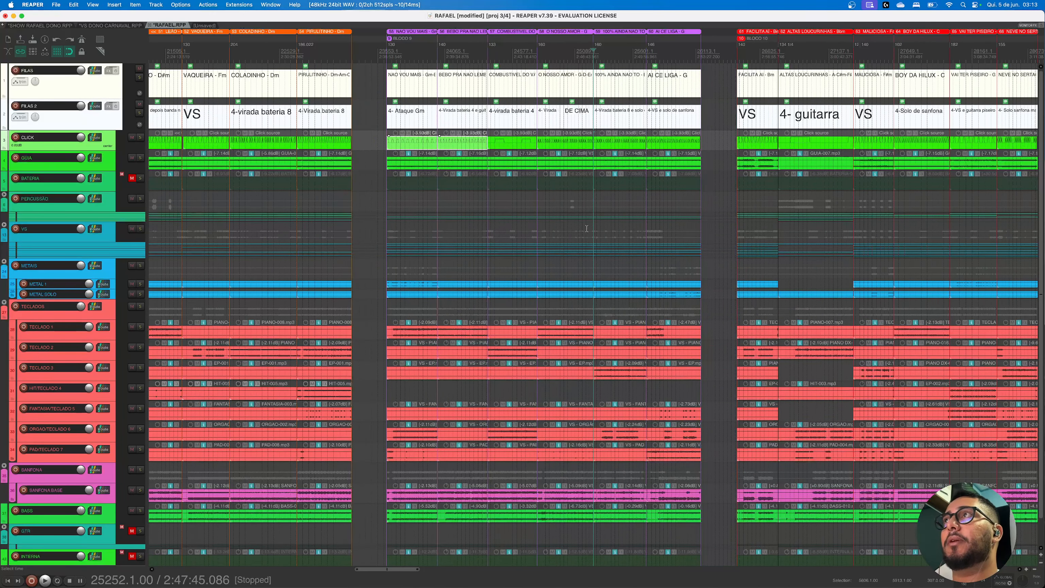
pyautogui.scroll(4, 592, 218)
pyautogui.scroll(-5, 586, 222)
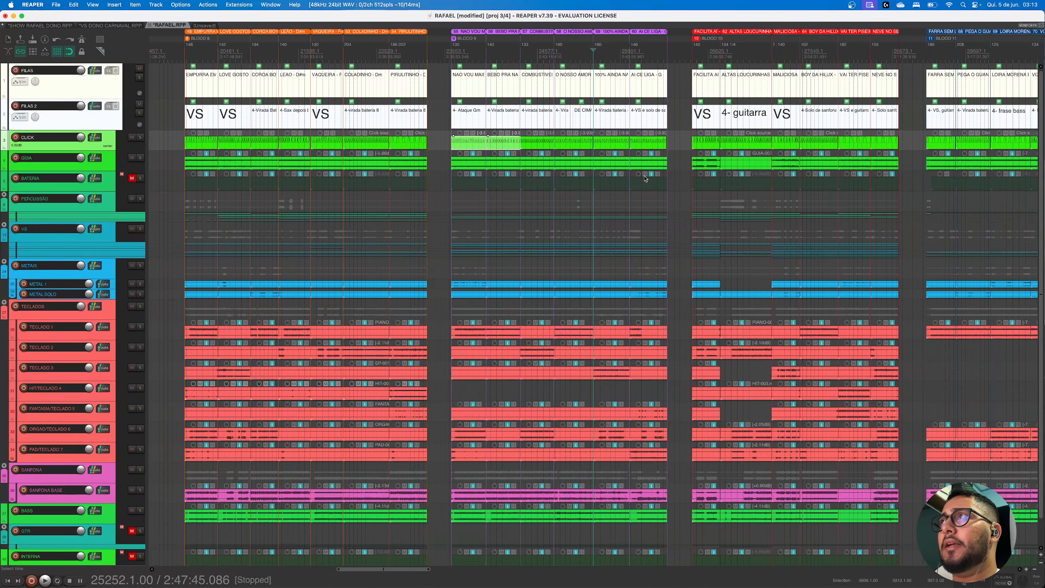
pyautogui.rightClick(672, 147)
pyautogui.click(673, 140)
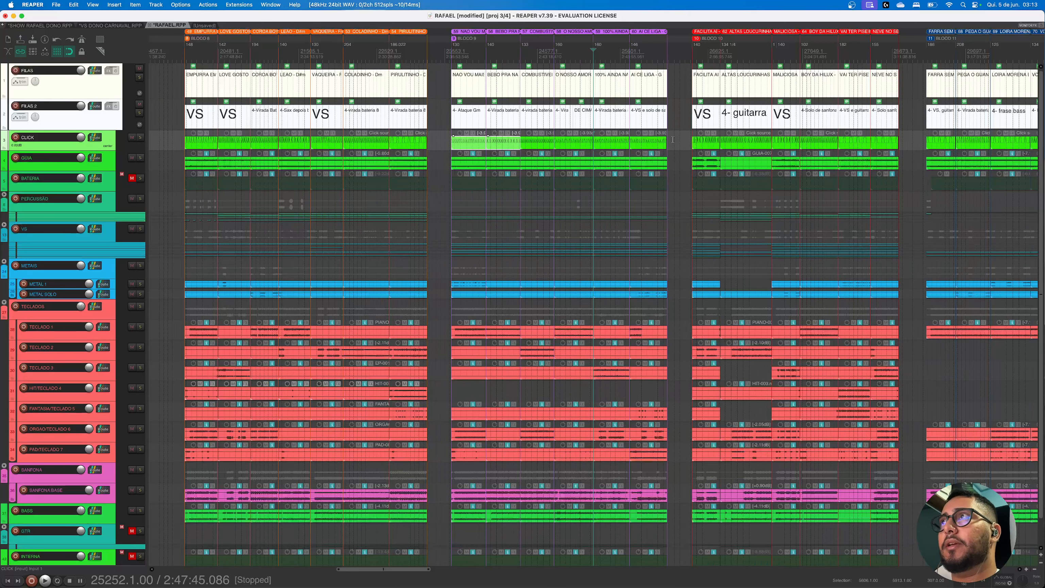
pyautogui.click(670, 140)
# Select the click source item of AI CE LIGA on the CLICK track
pyautogui.scroll(5, 597, 184)
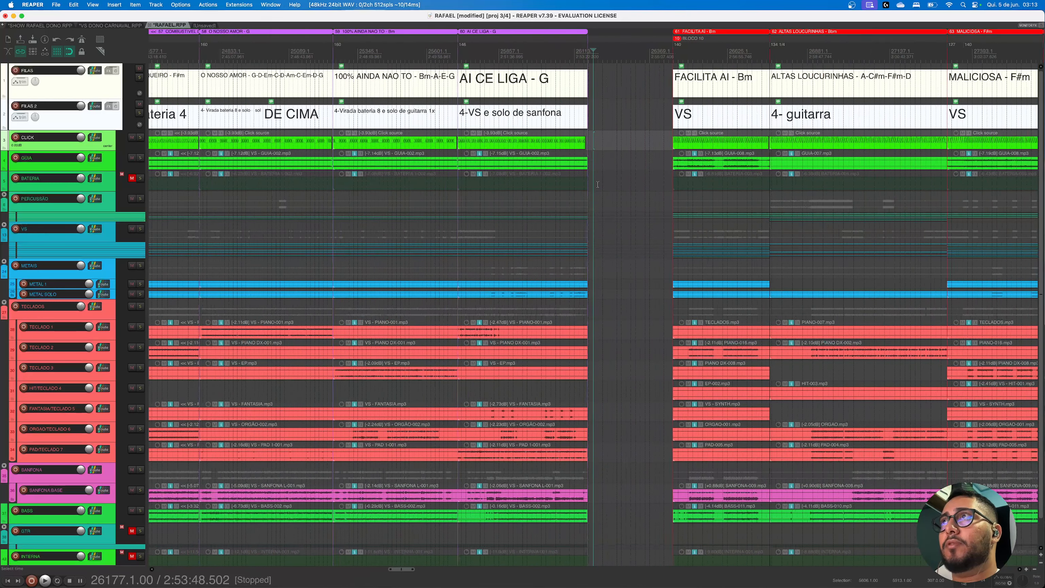
pyautogui.scroll(4, 597, 184)
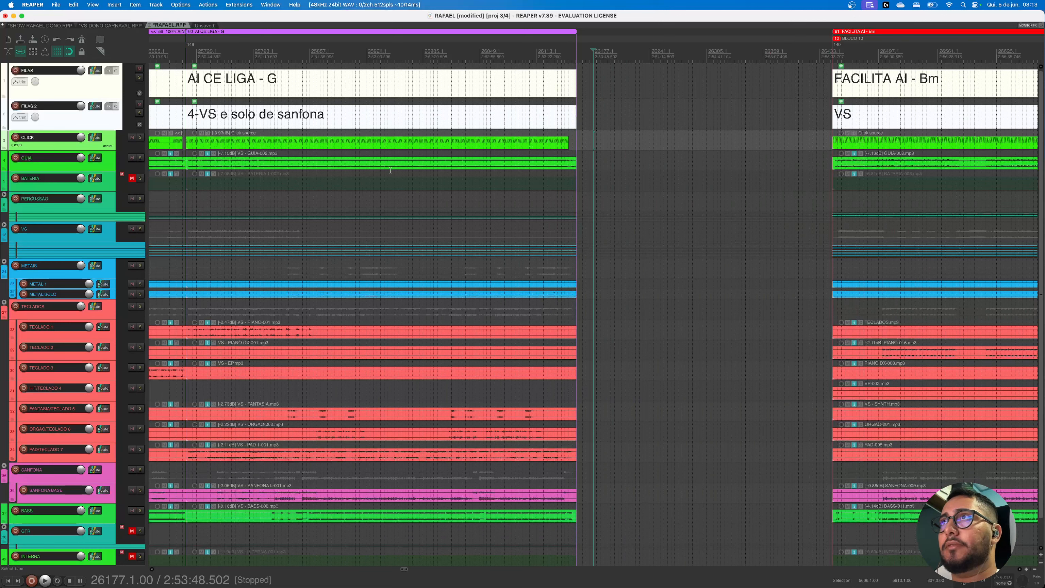
pyautogui.click(552, 146)
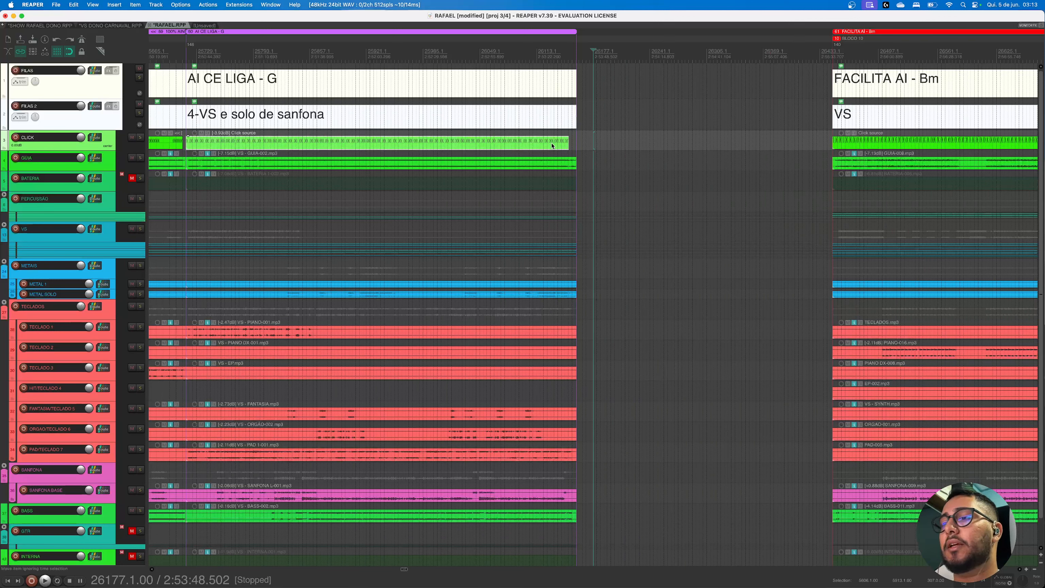
pyautogui.rightClick(574, 142)
pyautogui.click(588, 130)
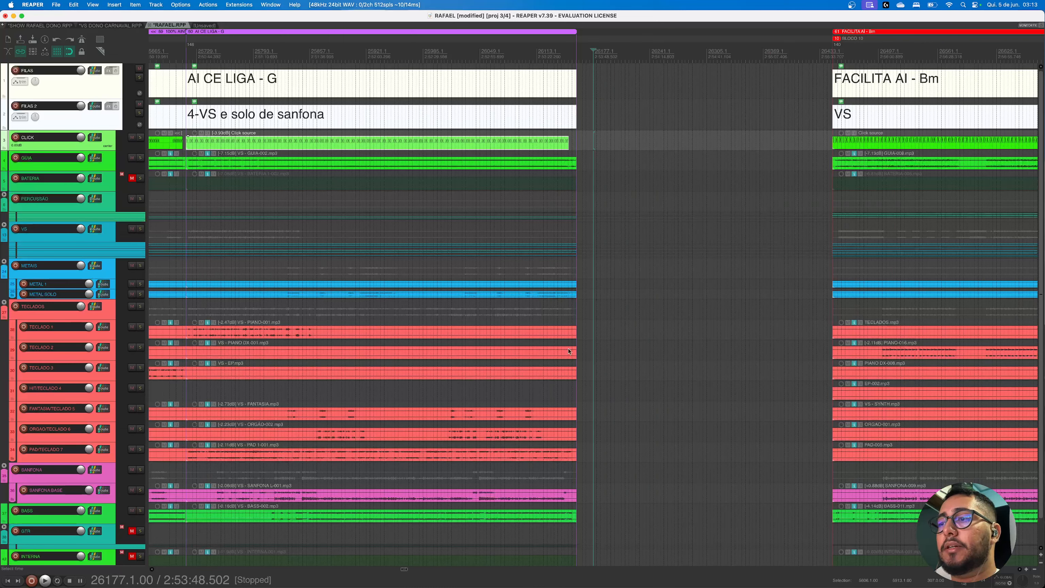
pyautogui.press('super+Tab')
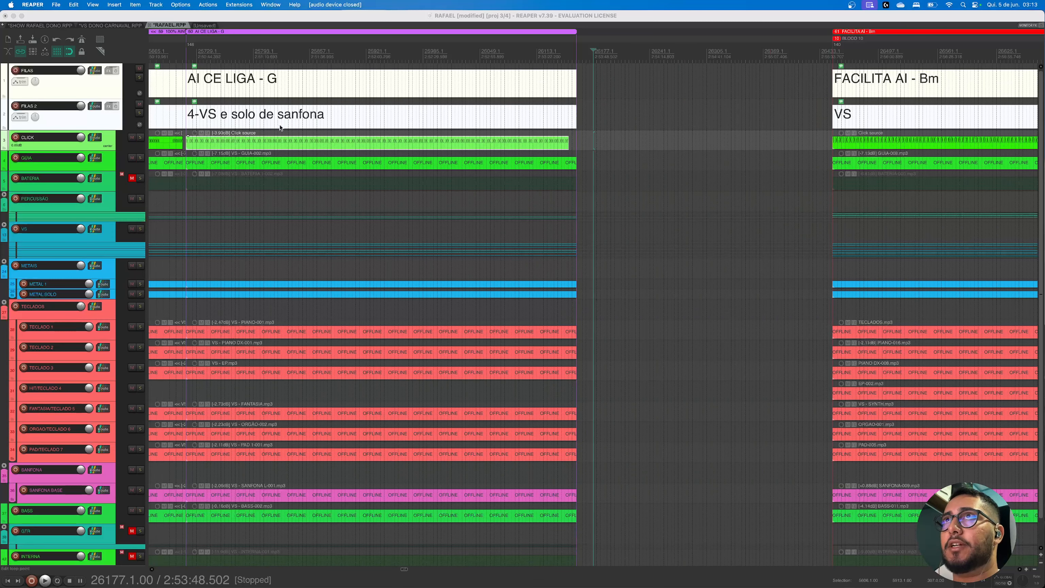
pyautogui.scroll(2, 280, 127)
pyautogui.scroll(-3, 452, 272)
pyautogui.scroll(-2, 453, 272)
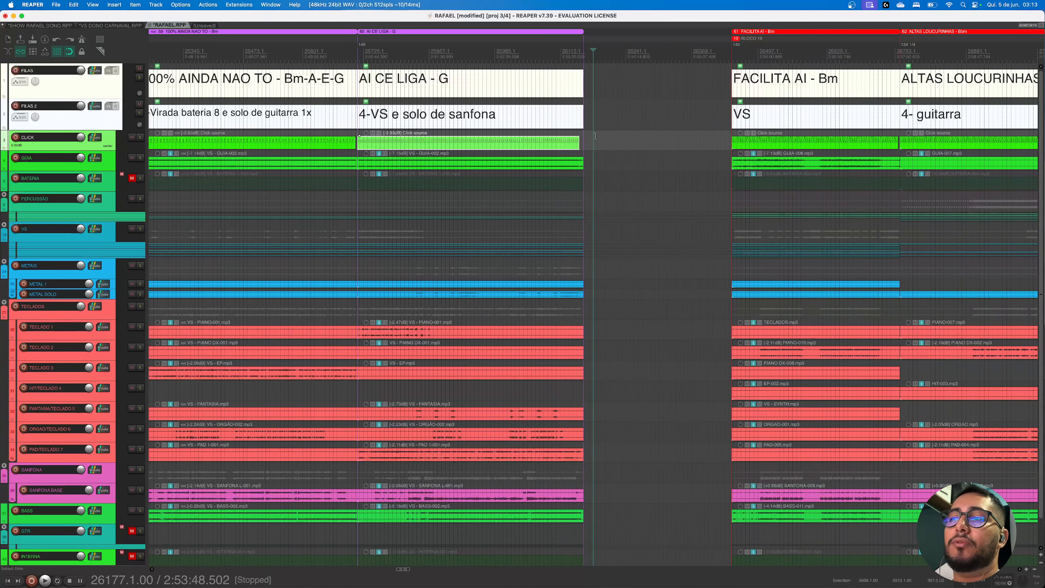
pyautogui.rightClick(583, 139)
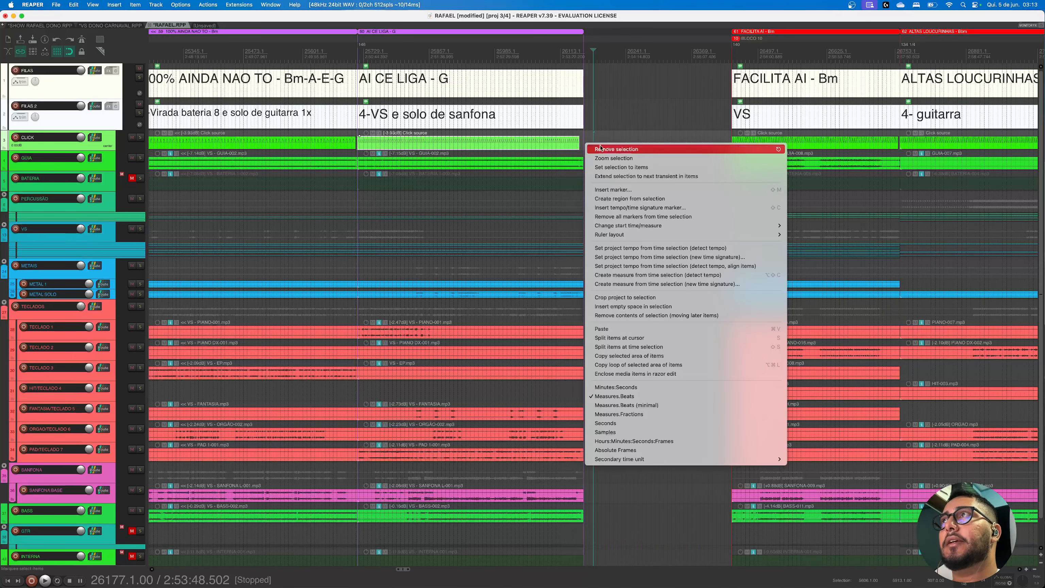
pyautogui.rightClick(599, 138)
pyautogui.click(594, 147)
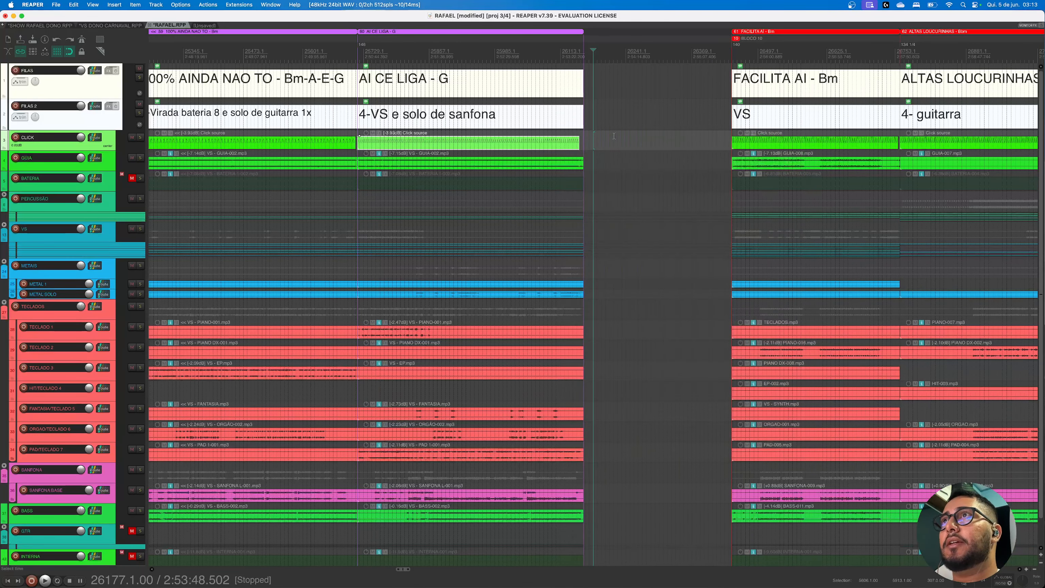
pyautogui.scroll(-6, 395, 280)
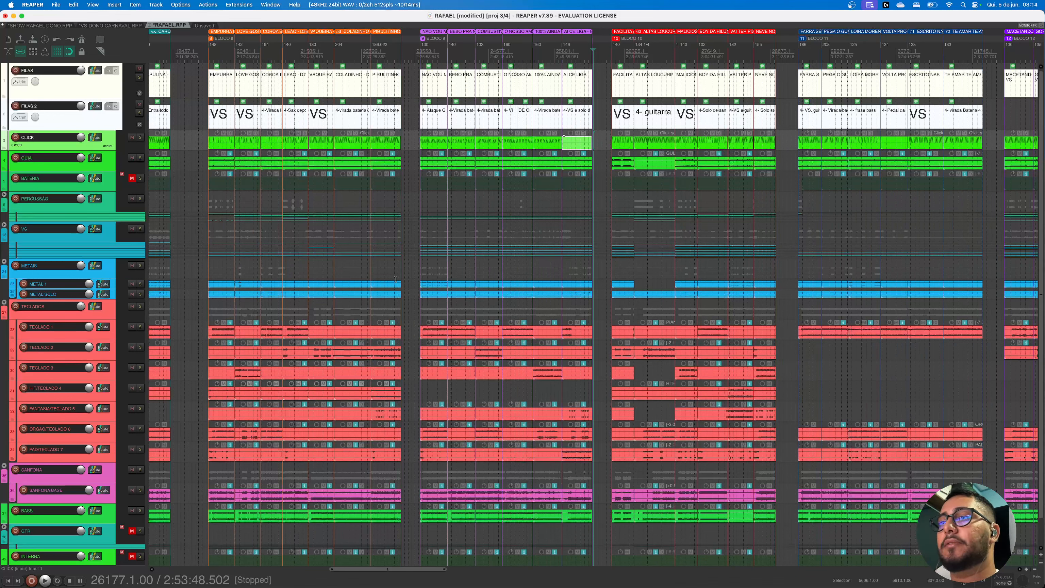
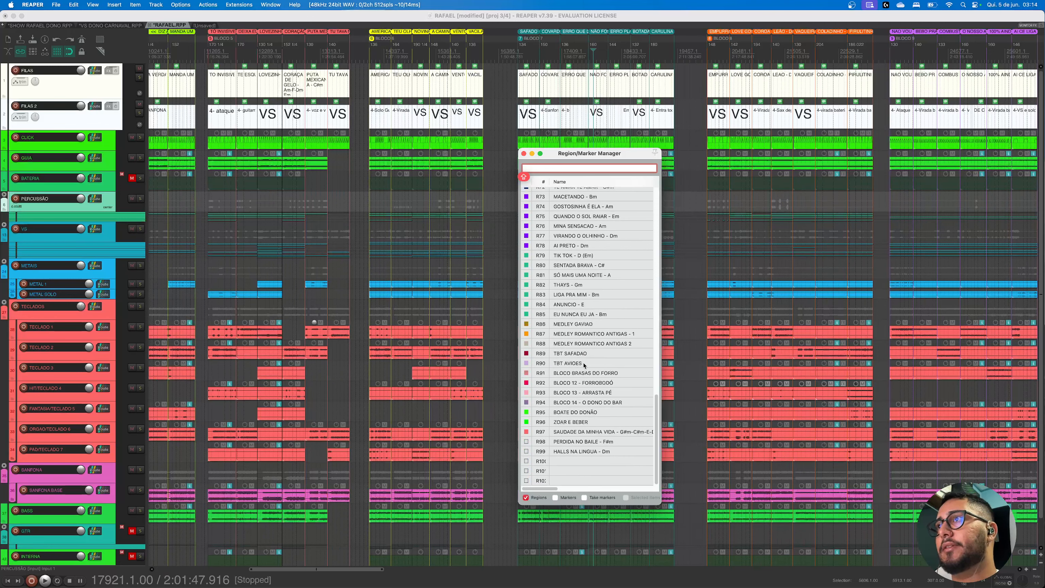
# Browse the region list in the Region/Marker Manager back up to the first song
pyautogui.scroll(5, 583, 363)
pyautogui.scroll(14, 584, 365)
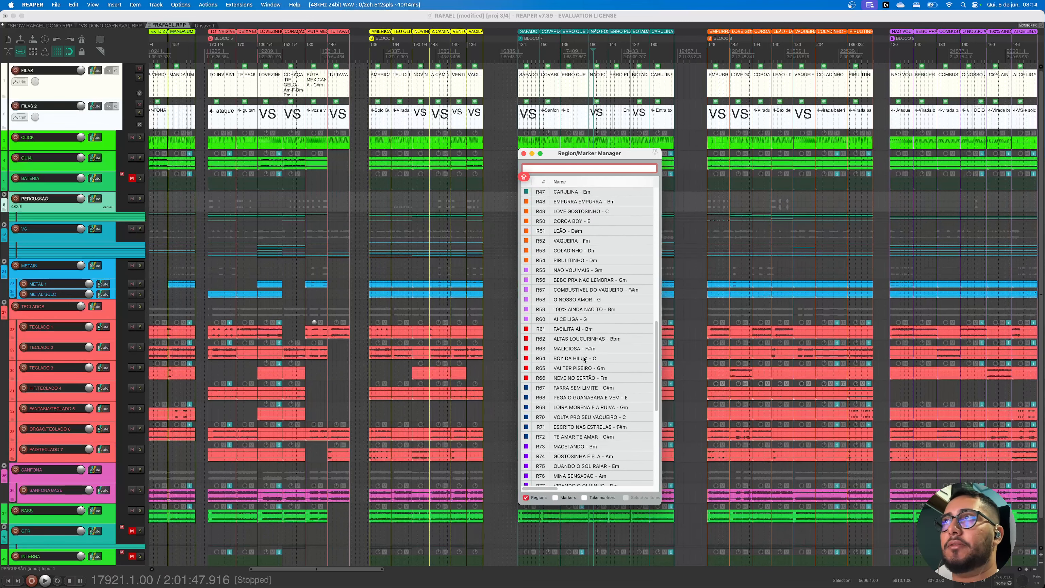
pyautogui.scroll(3, 598, 325)
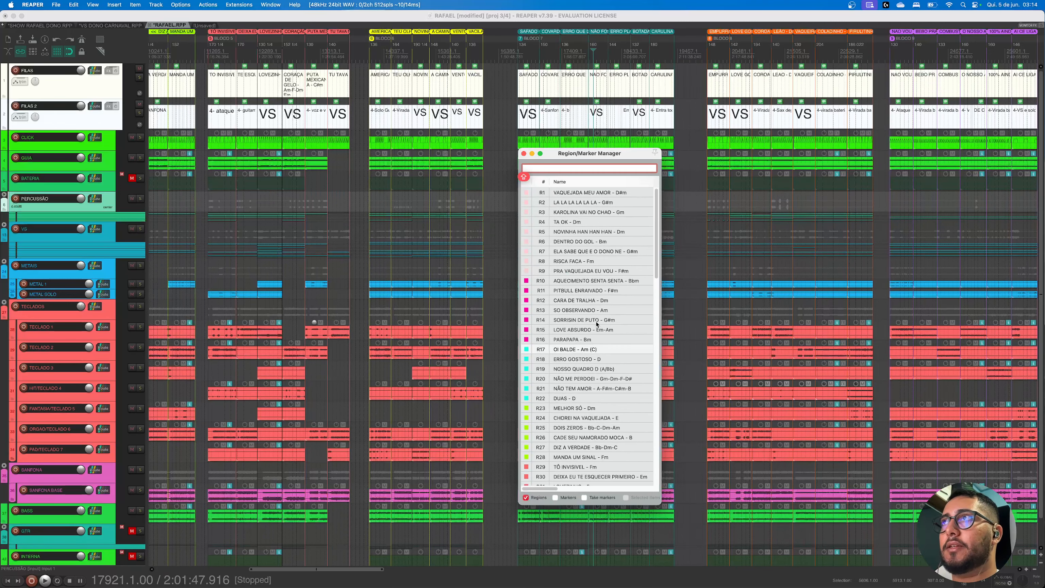
# Jump through the first songs in the region list to TA OK, and play it briefly before stopping
pyautogui.click(563, 204)
pyautogui.click(570, 243)
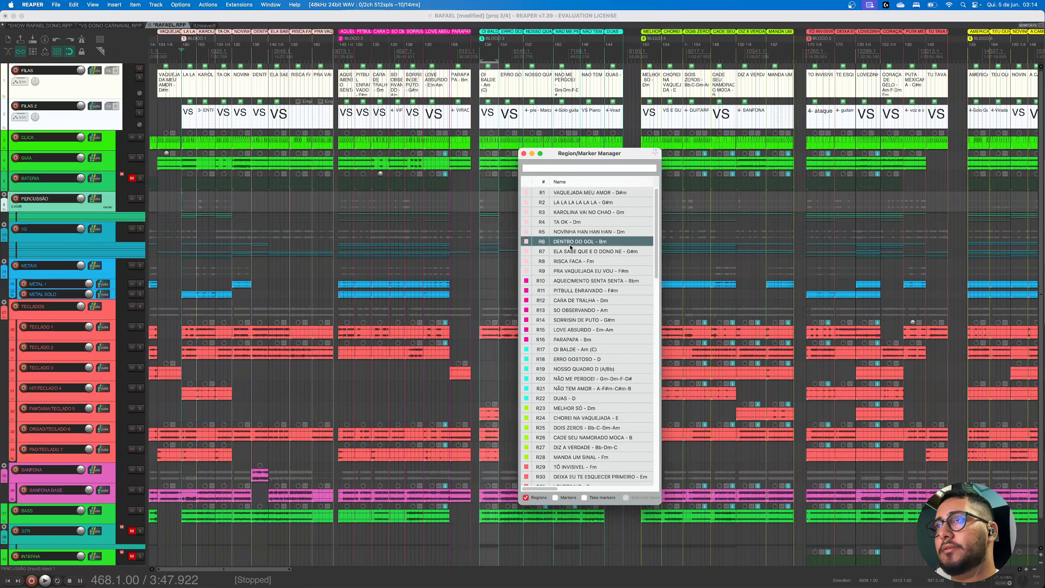
pyautogui.click(567, 202)
pyautogui.click(564, 222)
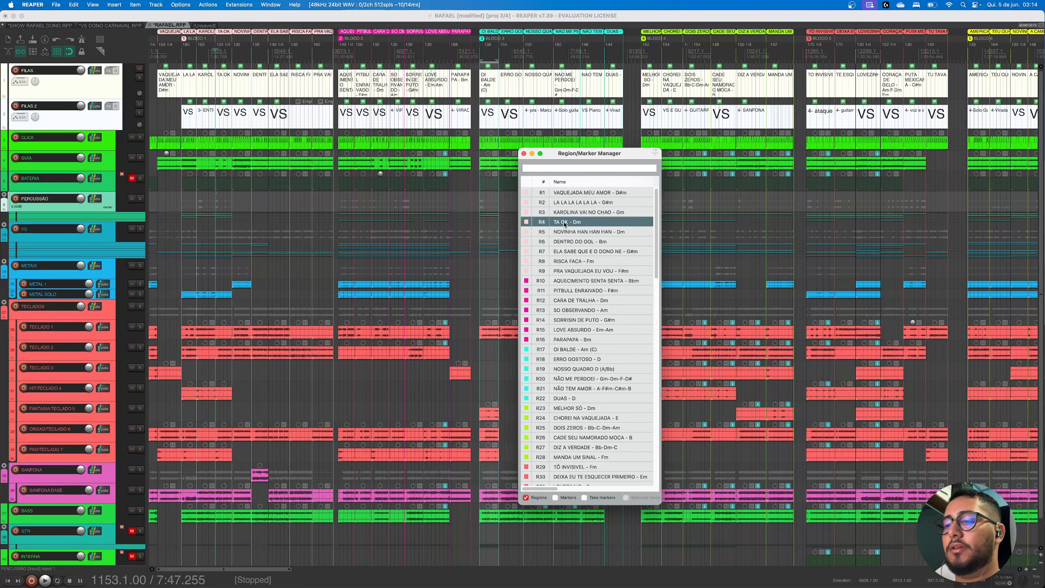
pyautogui.press('space')
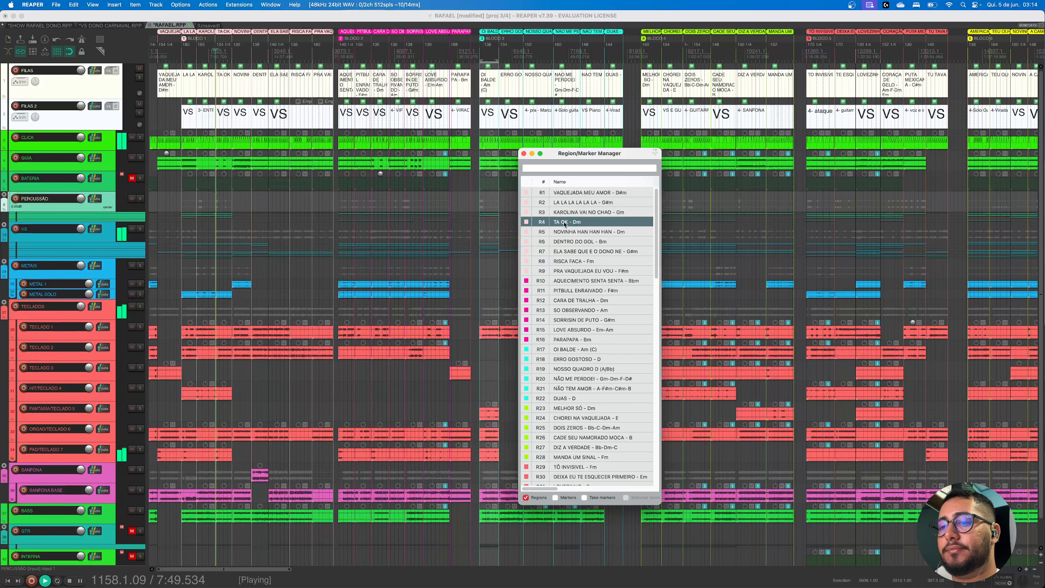
pyautogui.press('space')
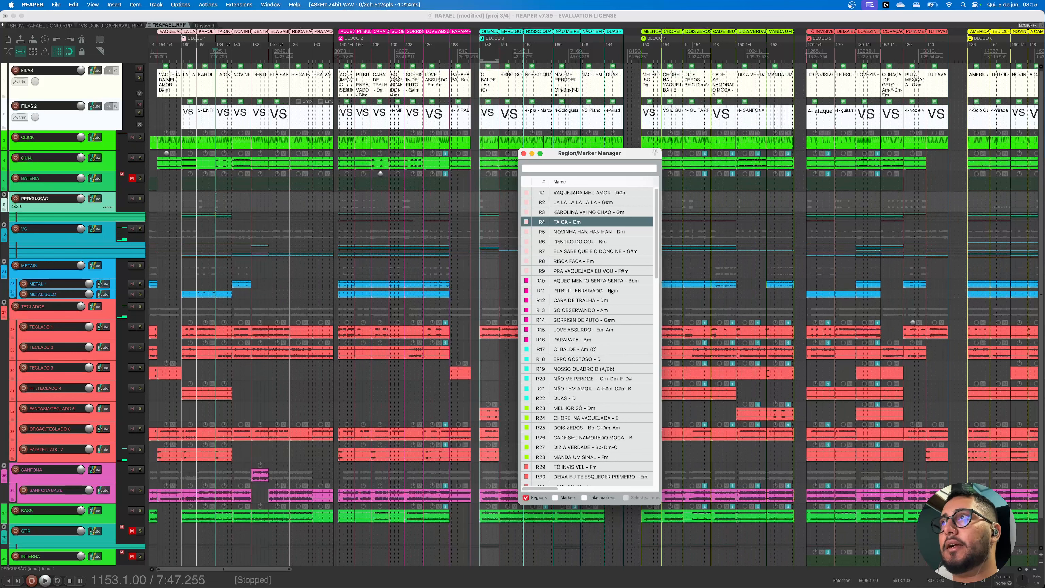
# Jump to PITBULL ENRAIVADO from the region list, play its opening briefly and stop playback
pyautogui.click(586, 292)
pyautogui.press('space')
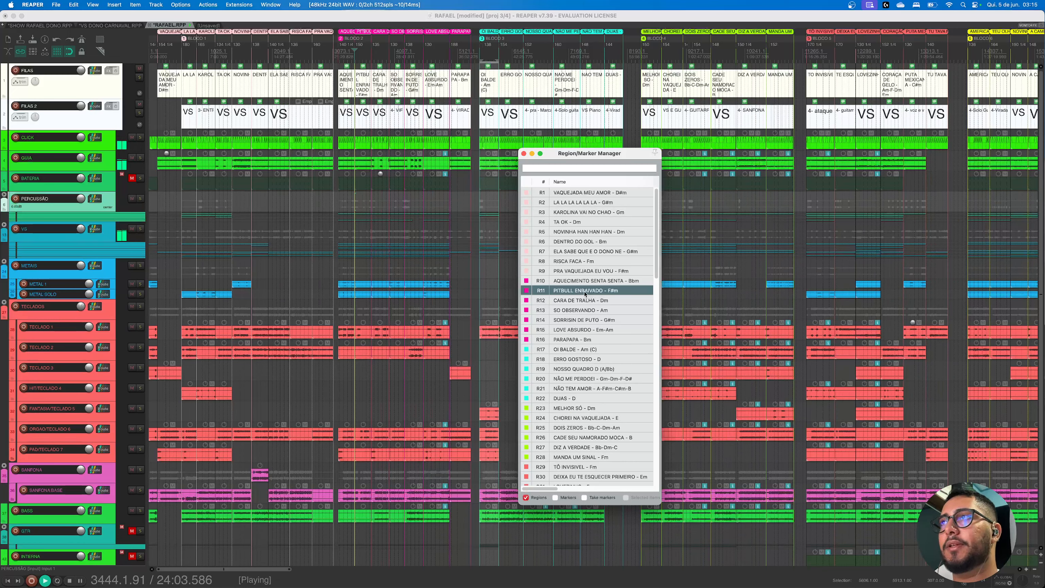
pyautogui.press('space')
# Browse the region list down to the last blocks and back, and view the color options of VAQUEJADA MEU AMOR
pyautogui.scroll(-15, 584, 294)
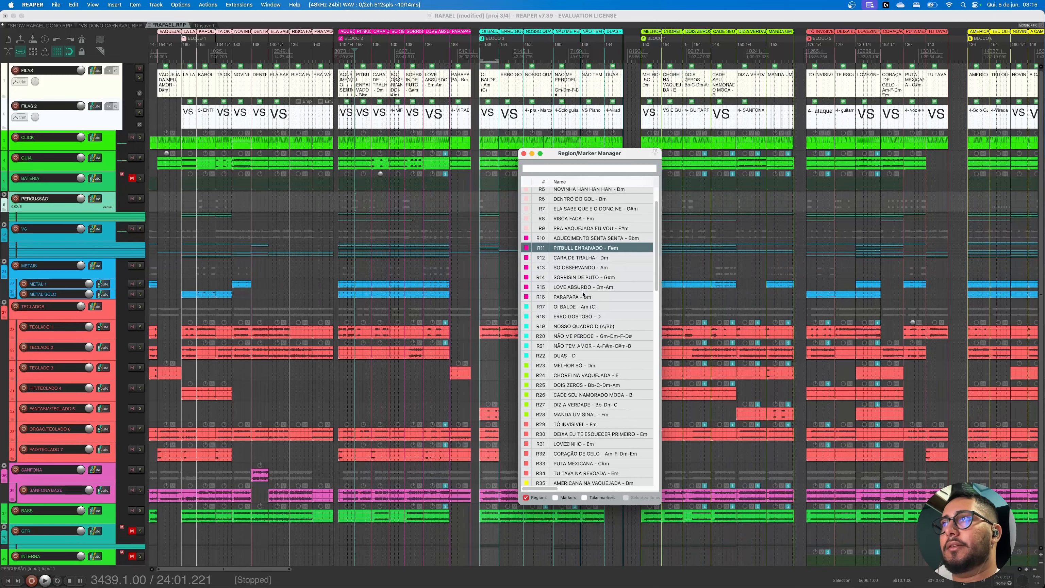
pyautogui.scroll(-10, 581, 300)
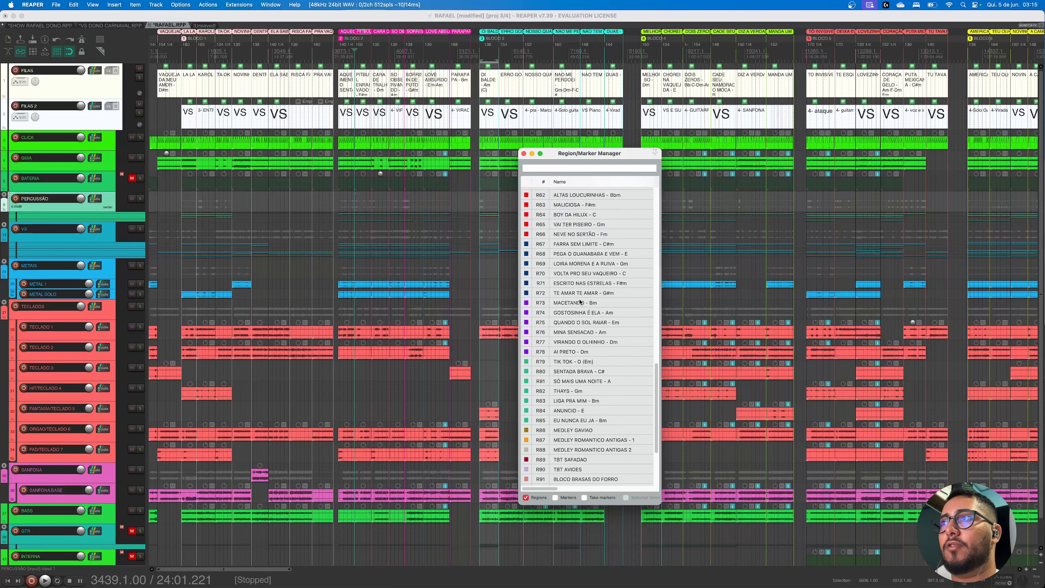
pyautogui.scroll(10, 578, 300)
pyautogui.scroll(15, 577, 297)
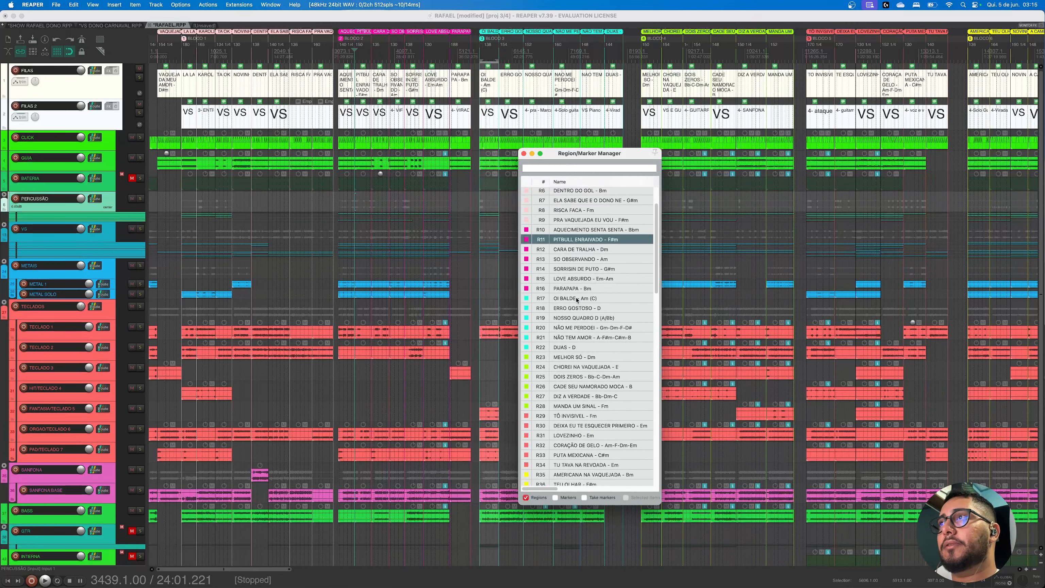
pyautogui.rightClick(534, 195)
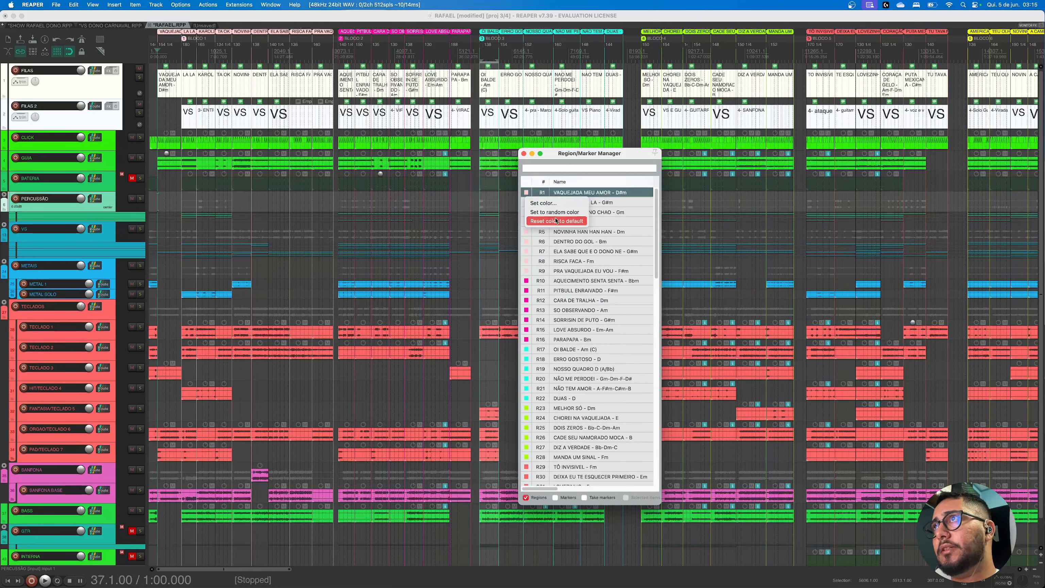
pyautogui.click(570, 201)
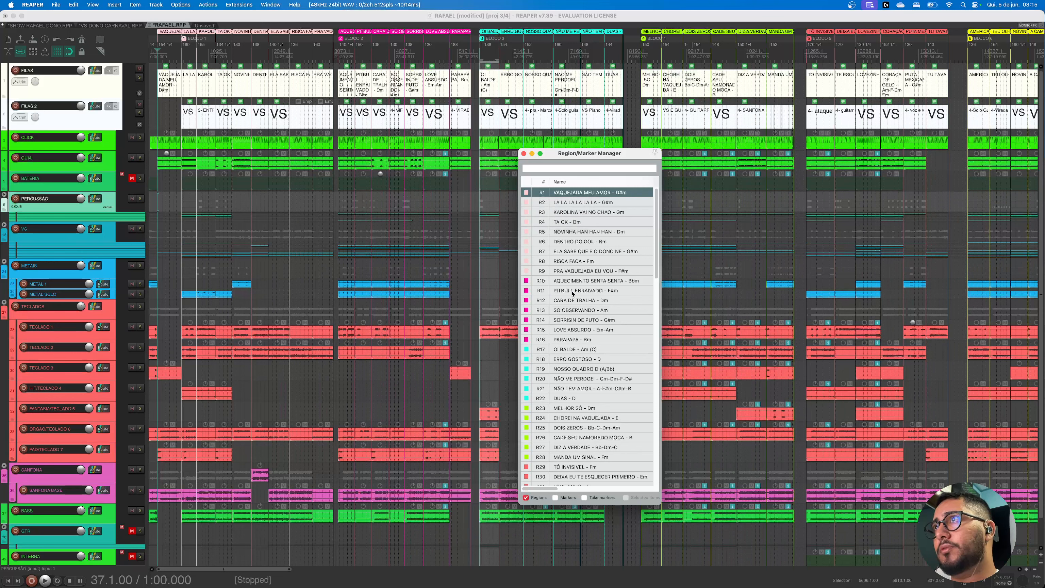
# Jump through songs of the second and third blocks from the region list, ending on NOSSO QUADRO
pyautogui.click(572, 282)
pyautogui.click(573, 340)
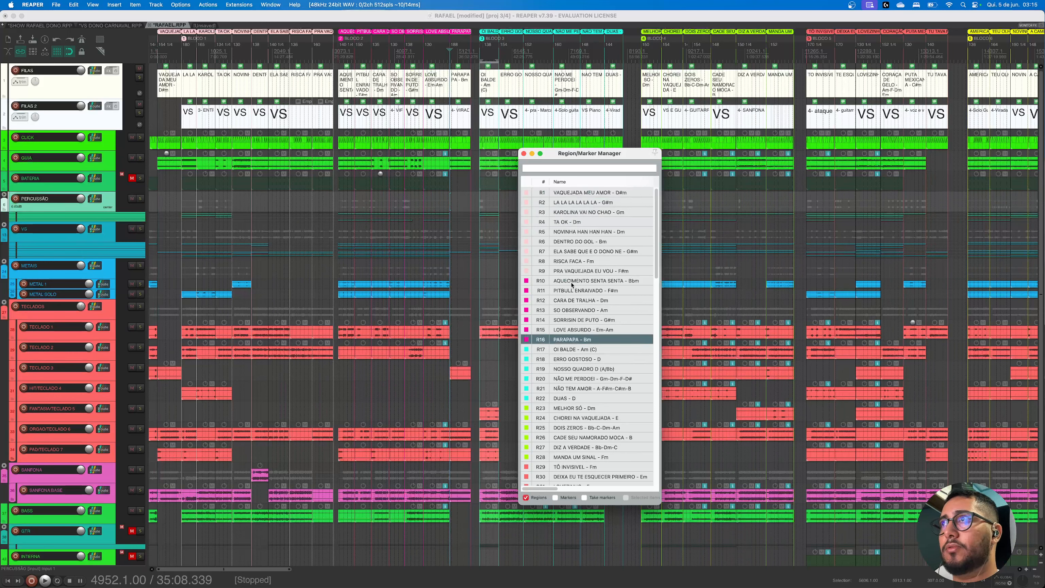
pyautogui.click(584, 349)
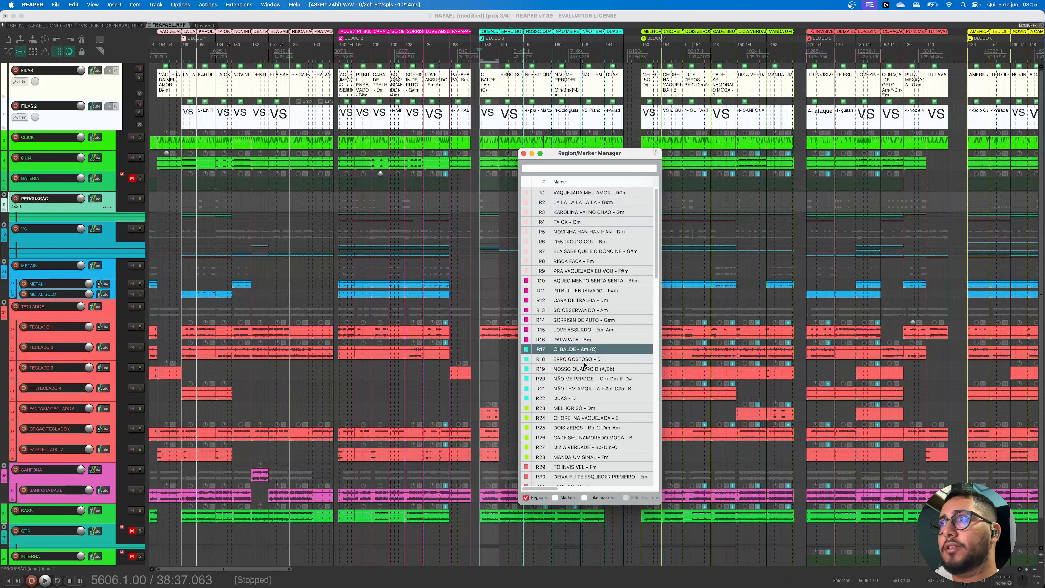
pyautogui.click(579, 399)
pyautogui.click(582, 357)
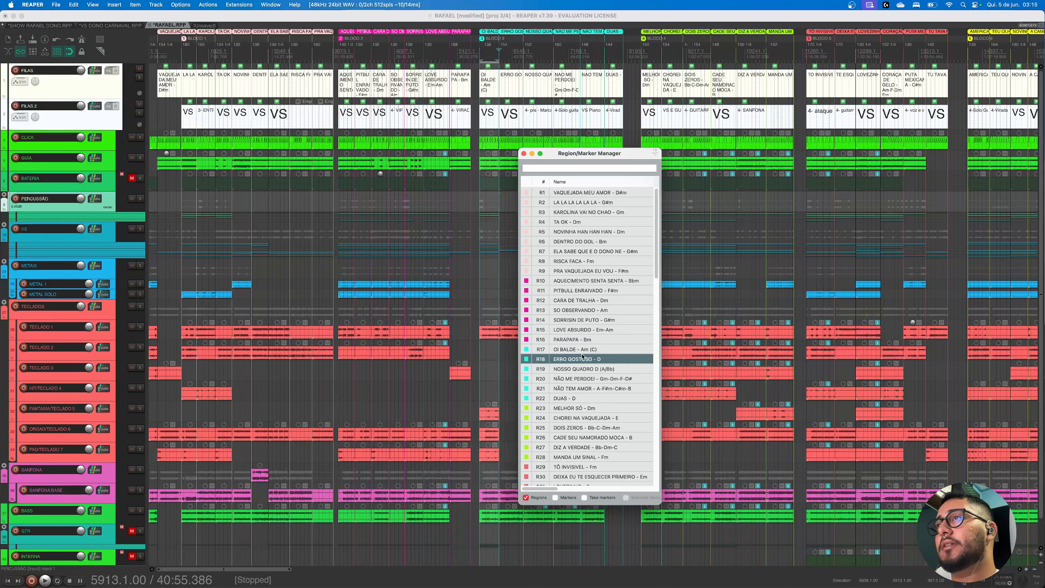
pyautogui.click(580, 369)
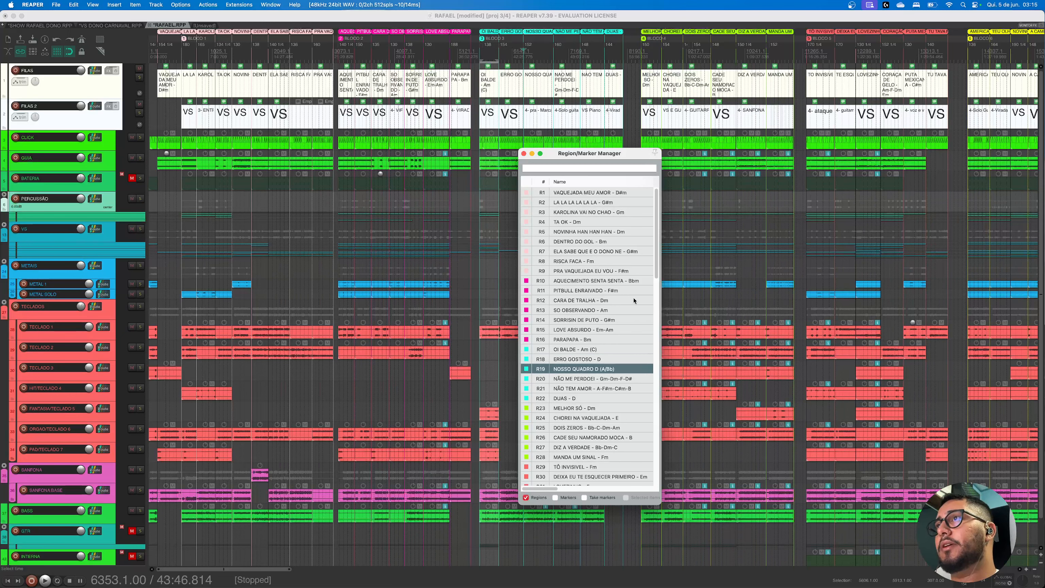
# Jump to PITBULL ENRAIVADO from the region list and close the Region/Marker Manager
pyautogui.click(590, 292)
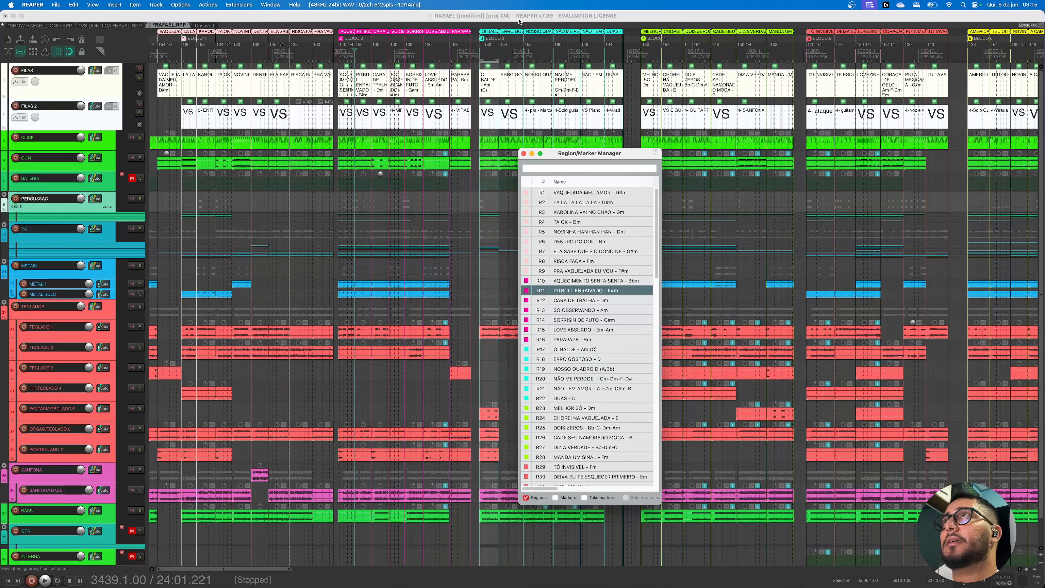
pyautogui.click(533, 38)
pyautogui.click(530, 153)
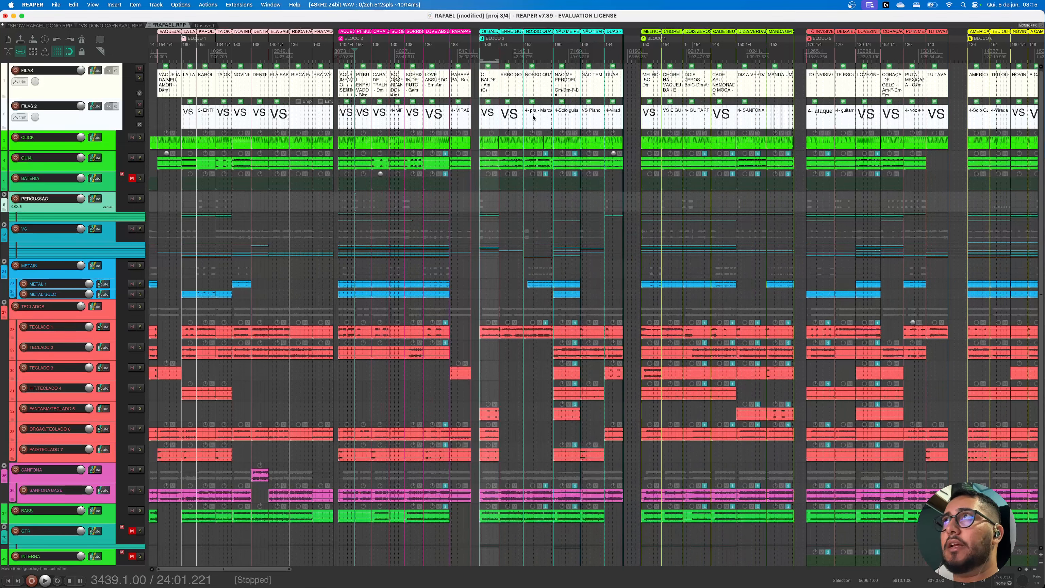
# Move the NOSSO QUADRO region from block 3 into block 2, between AQUECIMENTO SENTA SENTA and PITBULL ENRAIVADO
pyautogui.click(531, 46)
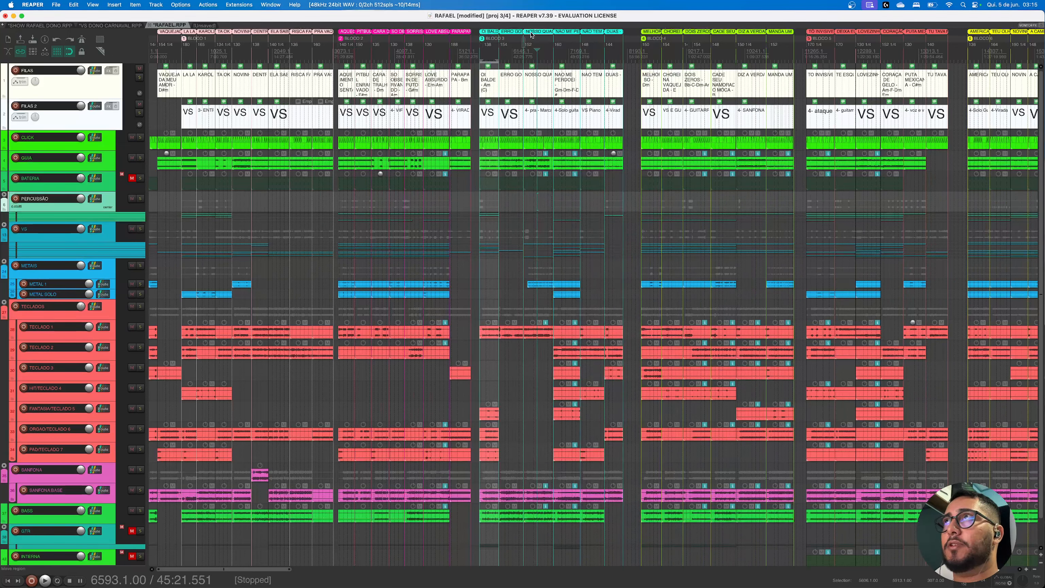
pyautogui.scroll(1, 389, 56)
pyautogui.scroll(3, 387, 57)
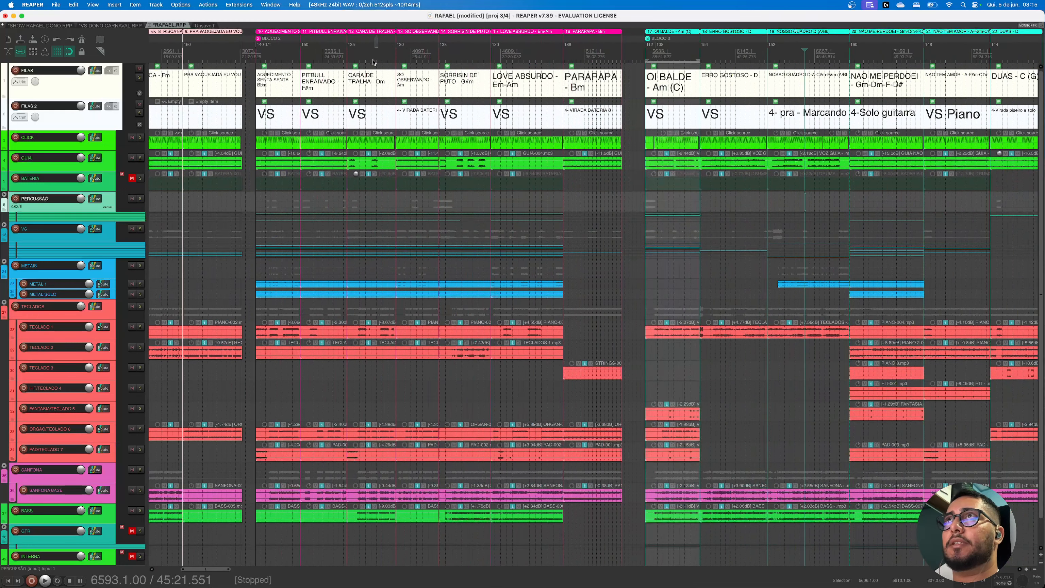
pyautogui.moveTo(268, 61); pyautogui.dragTo(273, 61)
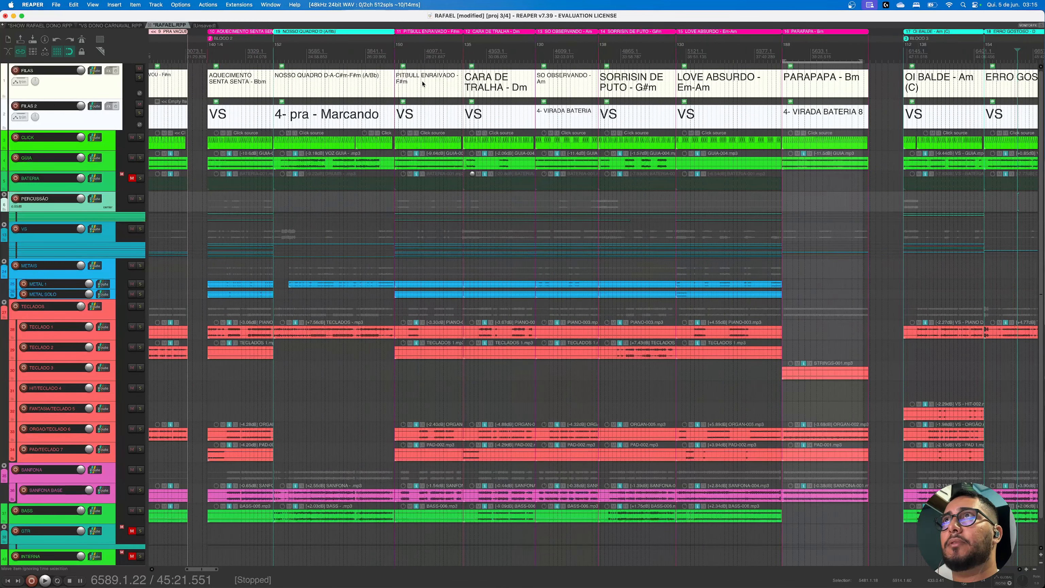
# Check the transition from the moved NOSSO QUADRO into PITBULL ENRAIVADO, and place the edit cursor at bar 3649 within NOSSO QUADRO
pyautogui.click(397, 133)
pyautogui.scroll(10, 397, 134)
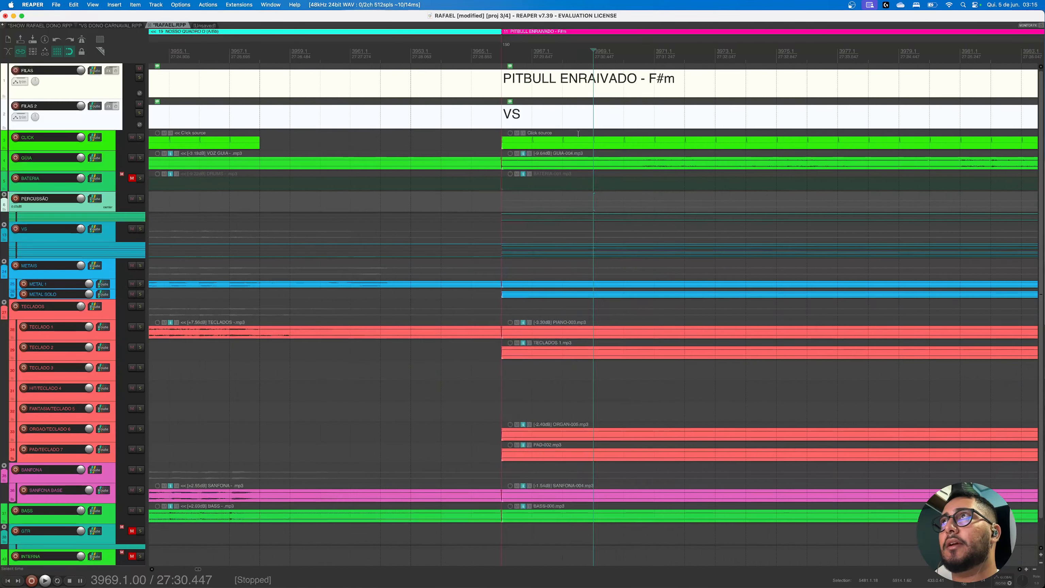
pyautogui.scroll(-10, 556, 148)
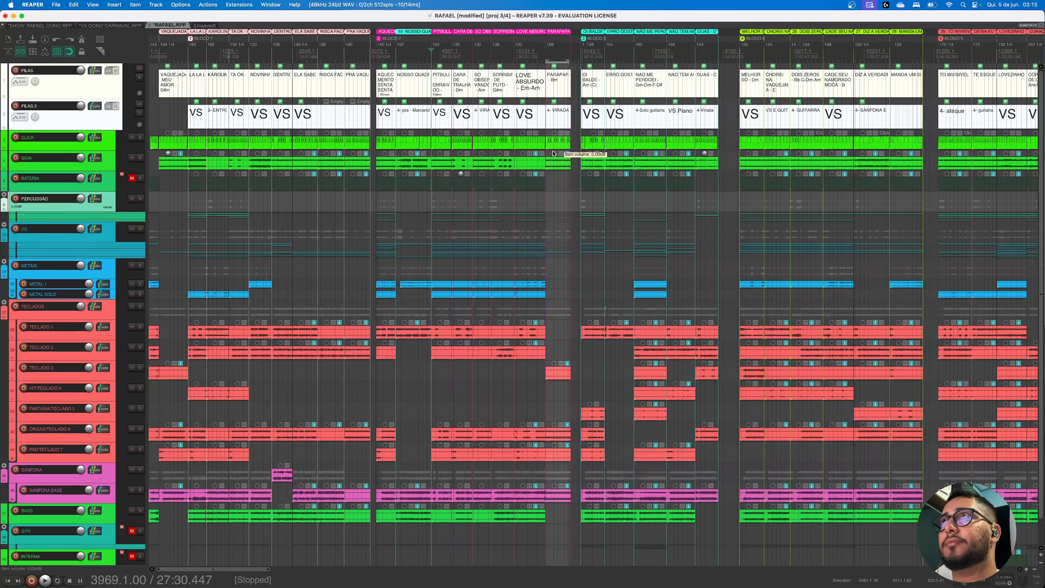
pyautogui.click(409, 57)
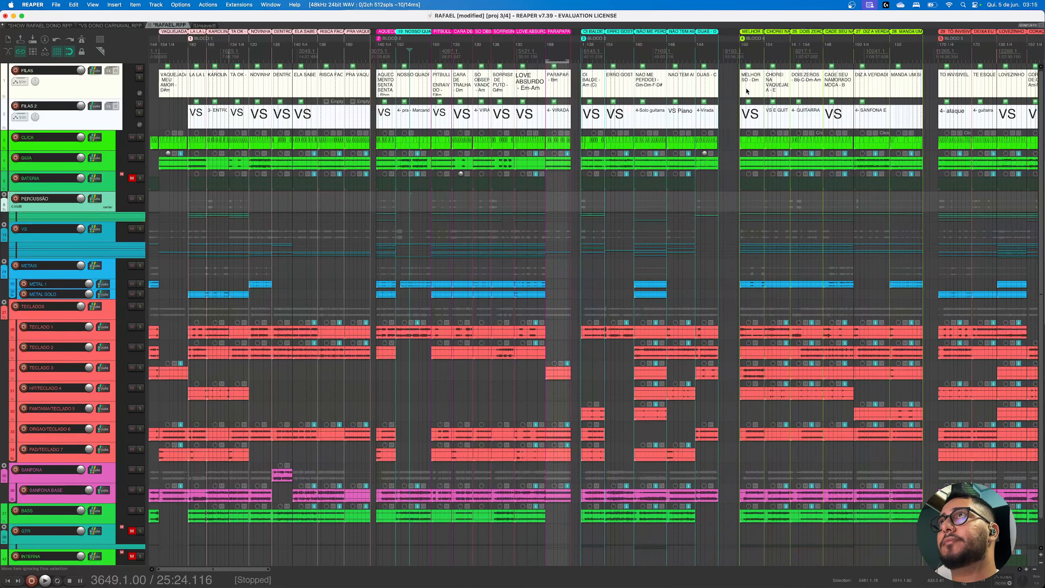
# Place the edit cursor at bar 6133, where OI BALDE starts block 3, and examine the empty gap before it
pyautogui.click(581, 51)
pyautogui.scroll(8, 589, 65)
pyautogui.scroll(10, 589, 65)
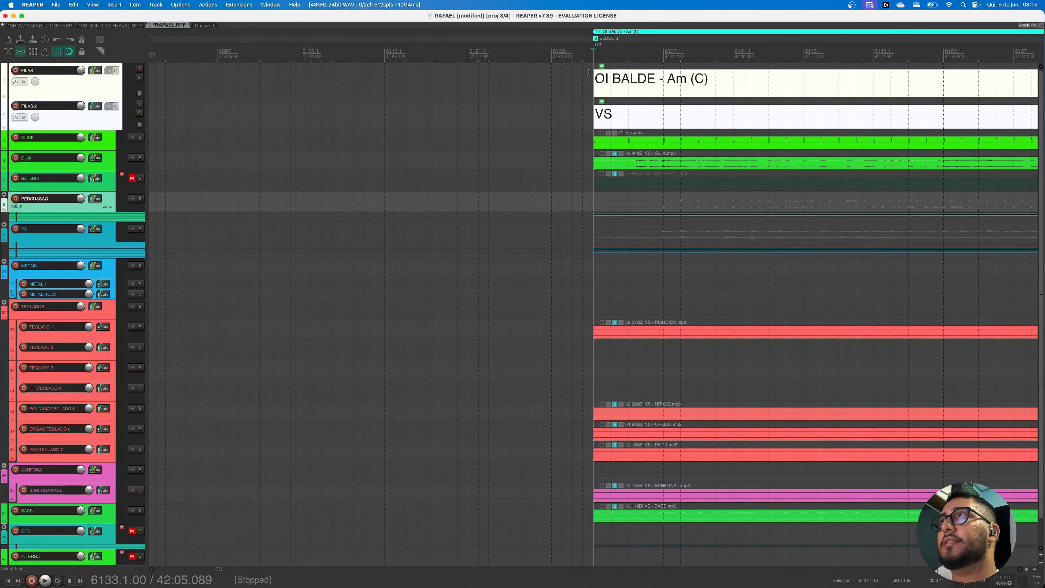
pyautogui.scroll(-10, 537, 196)
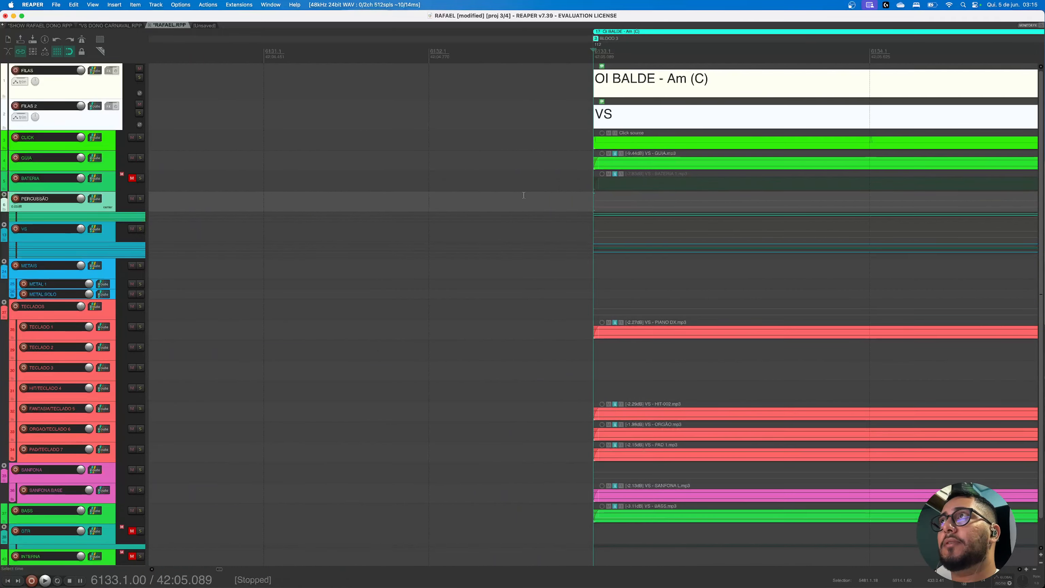
pyautogui.scroll(-5, 513, 188)
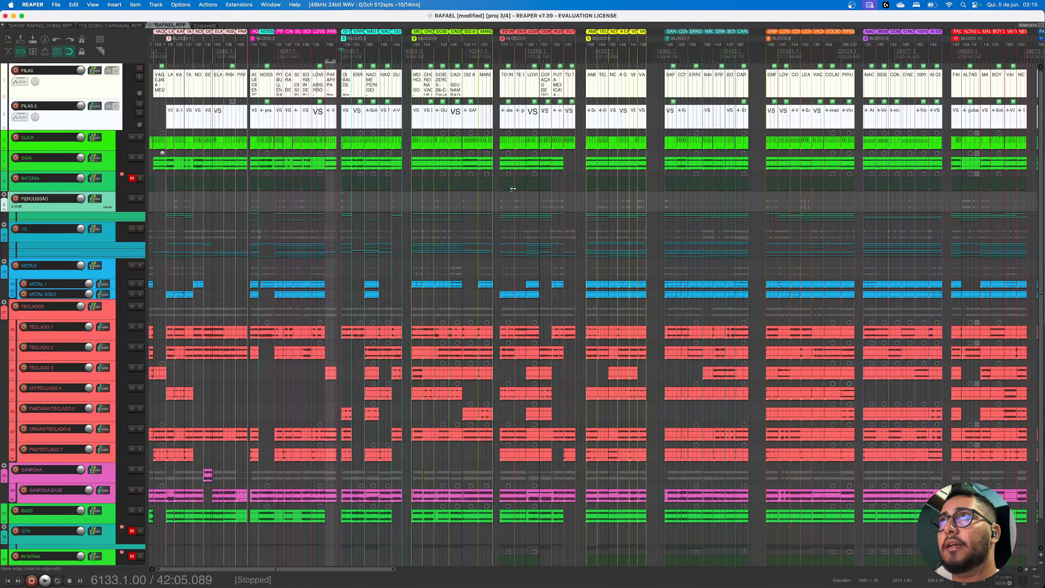
# Play the moved NOSSO QUADRO from bar 3457 in block 2, and stop playback
pyautogui.click(263, 45)
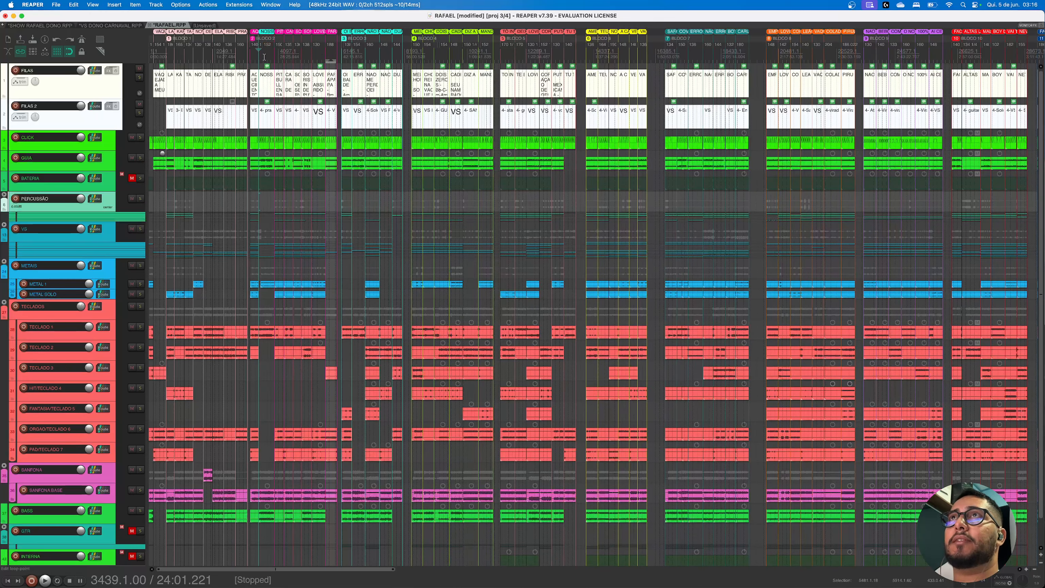
pyautogui.click(267, 52)
pyautogui.scroll(3, 488, 98)
pyautogui.scroll(4, 485, 100)
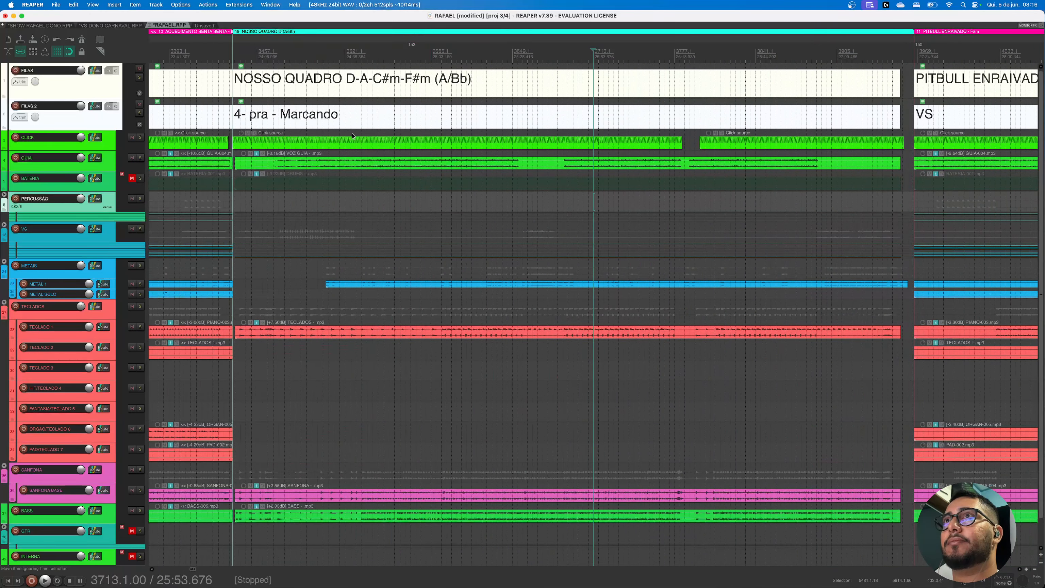
pyautogui.click(329, 54)
pyautogui.click(257, 54)
pyautogui.press('space')
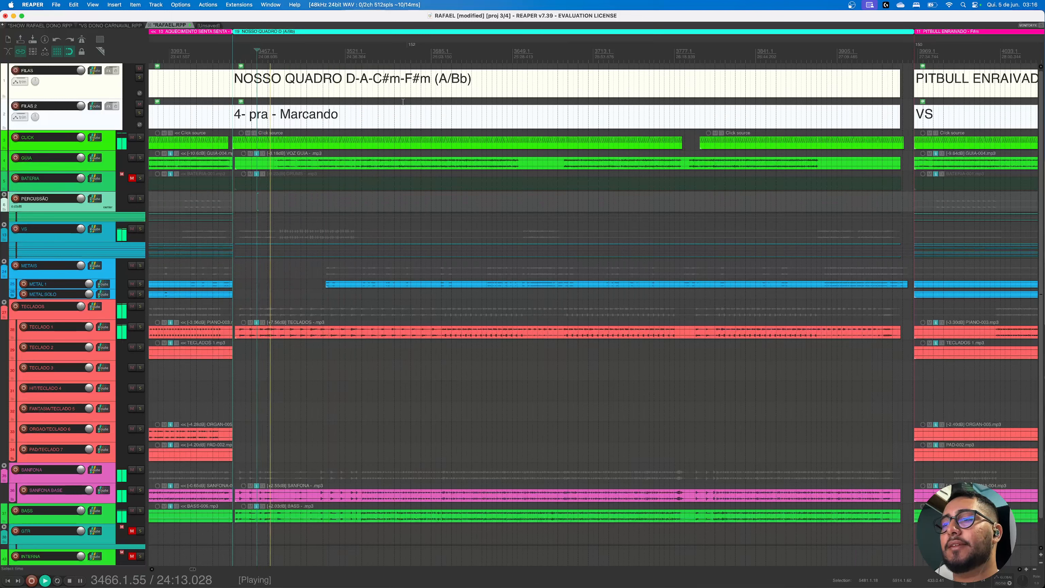
pyautogui.press('space')
# Examine the arrangement of song blocks across the project and around the moved NOSSO QUADRO, placing the edit cursor at bar 3841
pyautogui.scroll(-15, 446, 160)
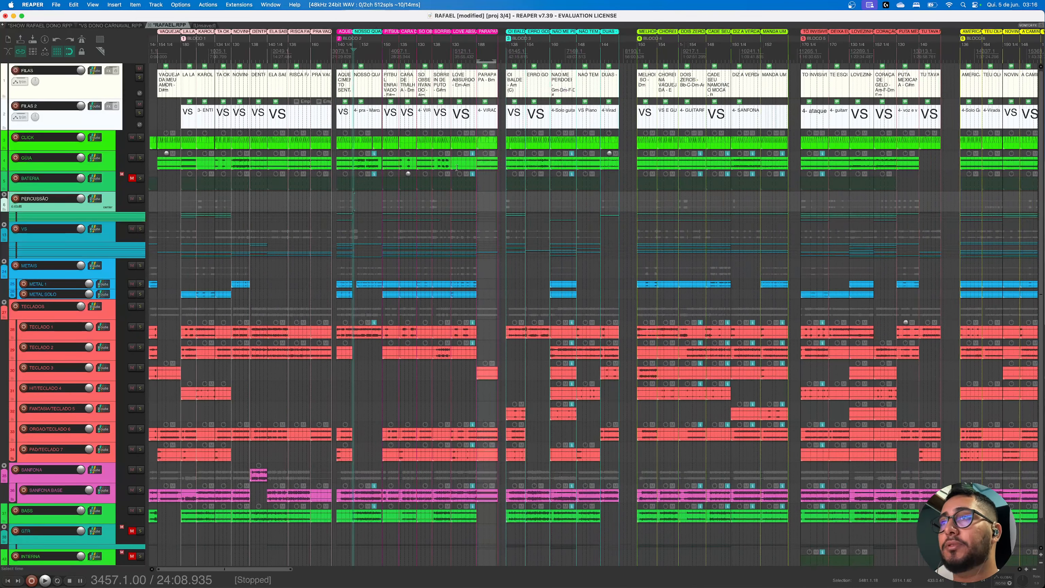
pyautogui.scroll(-2, 458, 169)
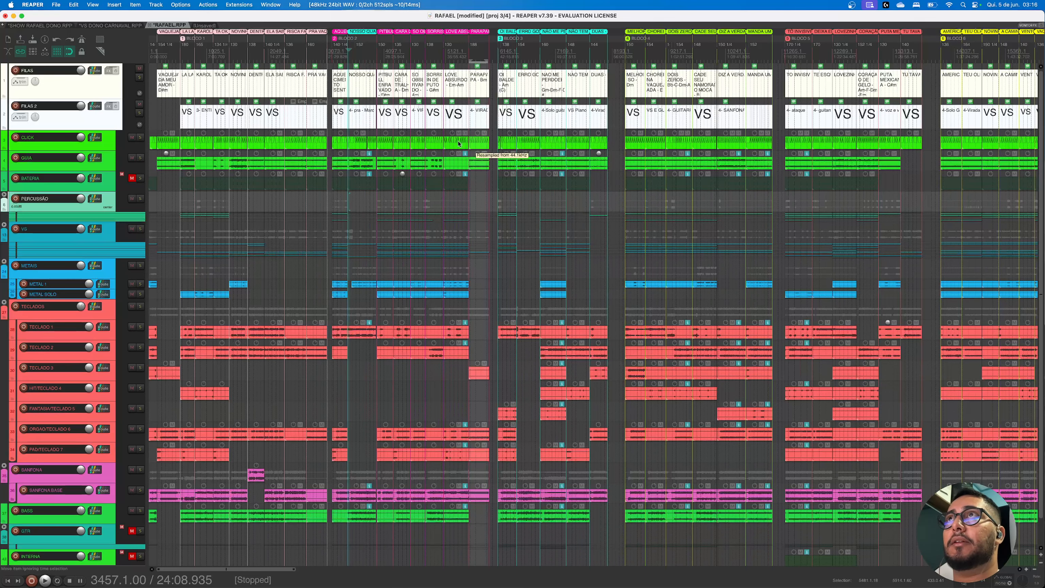
pyautogui.scroll(-1, 406, 160)
pyautogui.scroll(6, 407, 160)
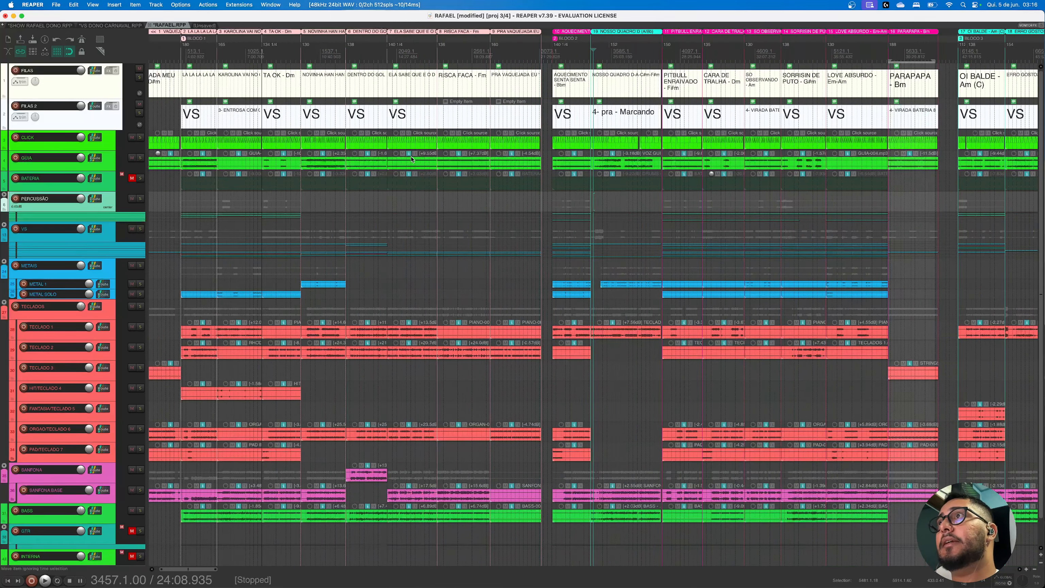
pyautogui.scroll(-6, 607, 191)
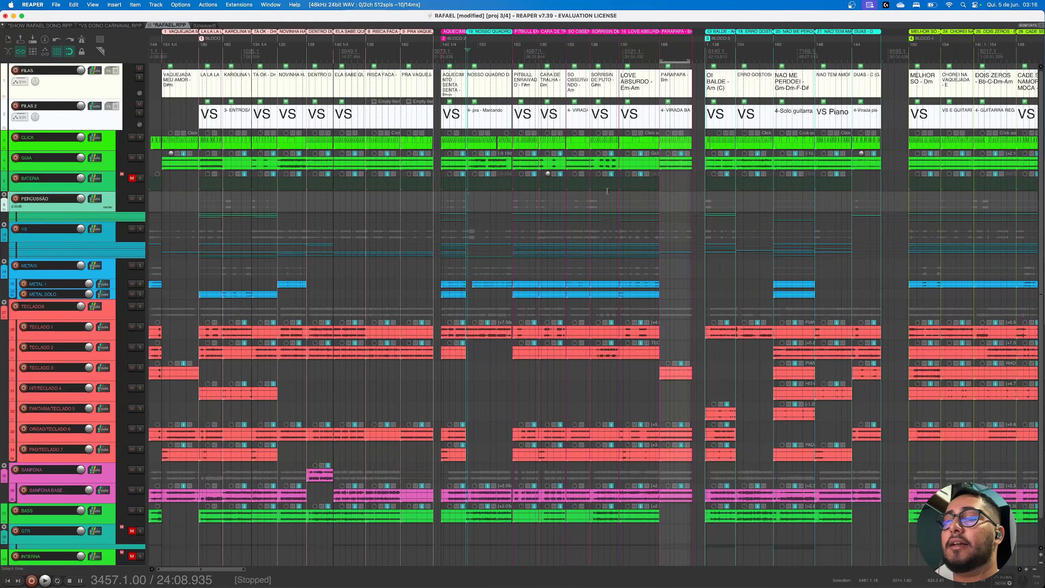
pyautogui.click(375, 195)
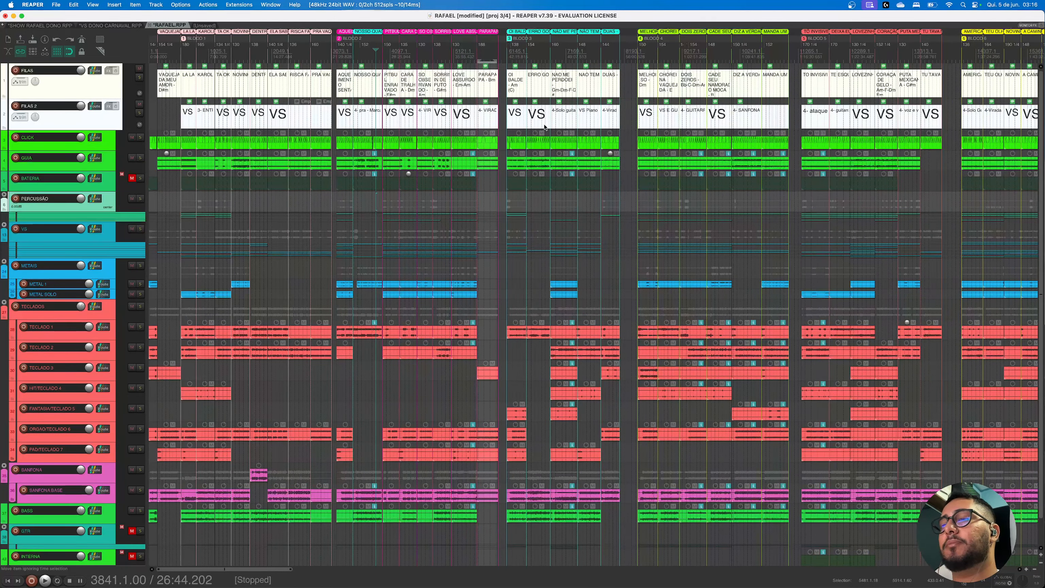
pyautogui.scroll(-8, 448, 206)
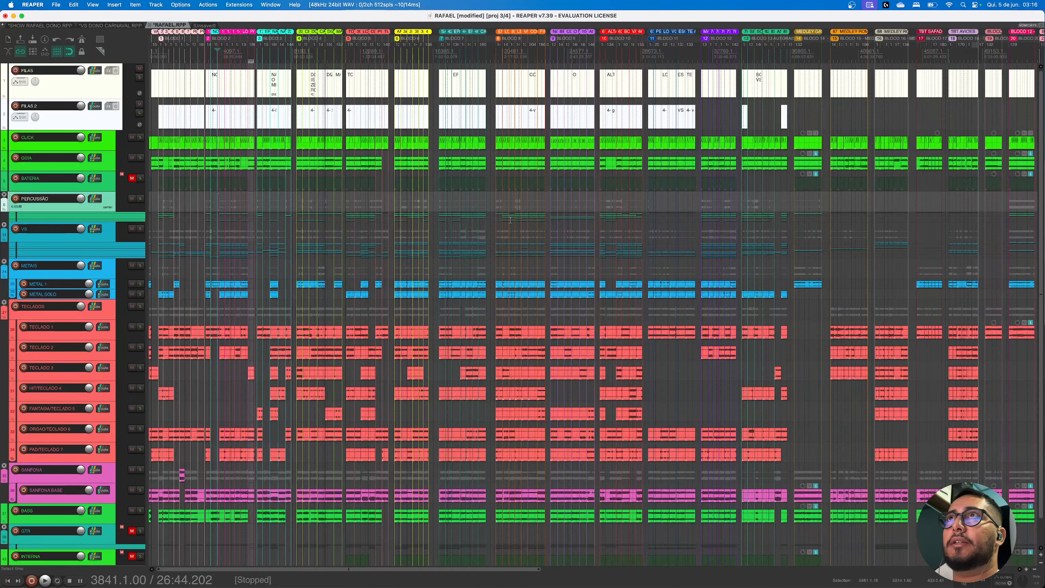
pyautogui.scroll(10, 448, 207)
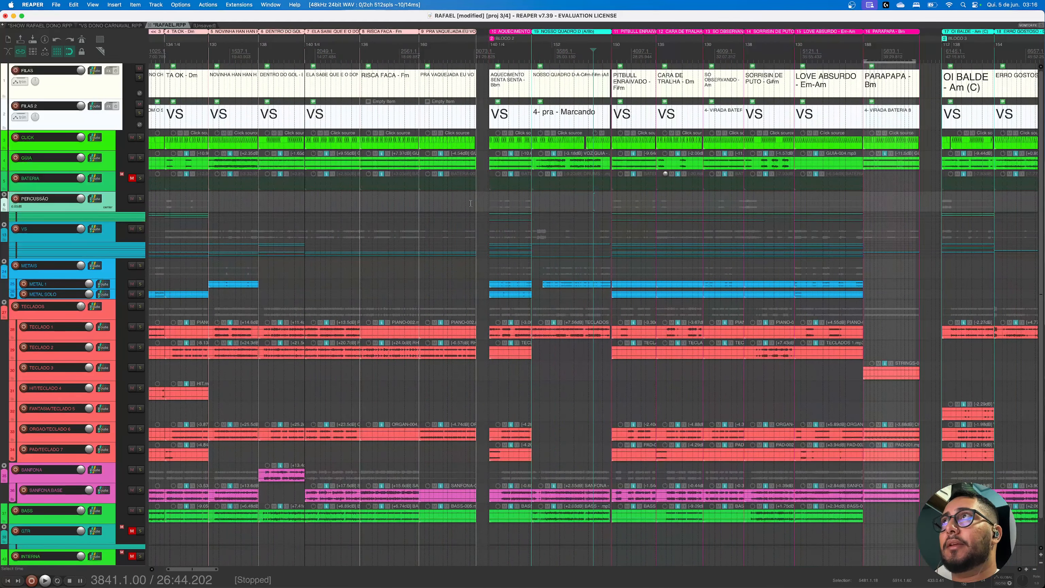
# Undo the move of NOSSO QUADRO so it sits in block 3 again, and place the edit cursor at bar 6273
pyautogui.scroll(-5, 557, 203)
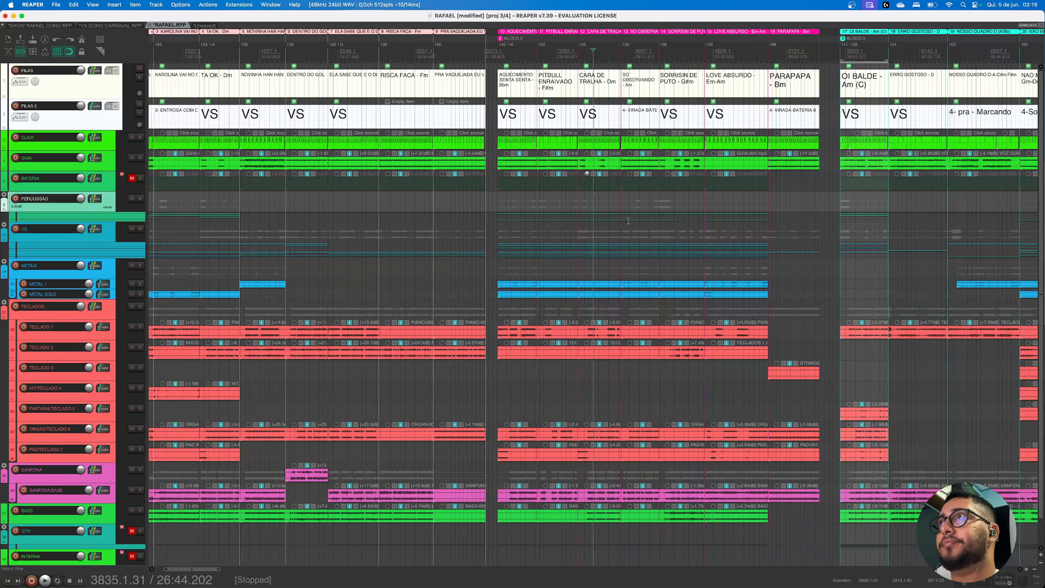
pyautogui.scroll(-2, 512, 205)
pyautogui.click(373, 202)
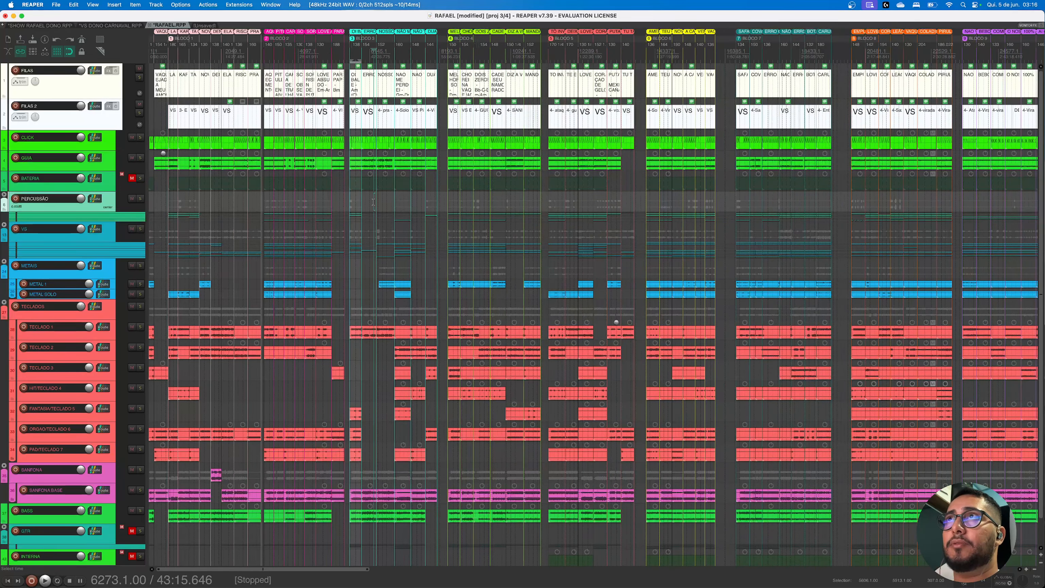
# Examine the song title items on the FILAS track in block 3, from OI BALDE to NOSSO QUADRO, selecting them one by one
pyautogui.scroll(8, 372, 202)
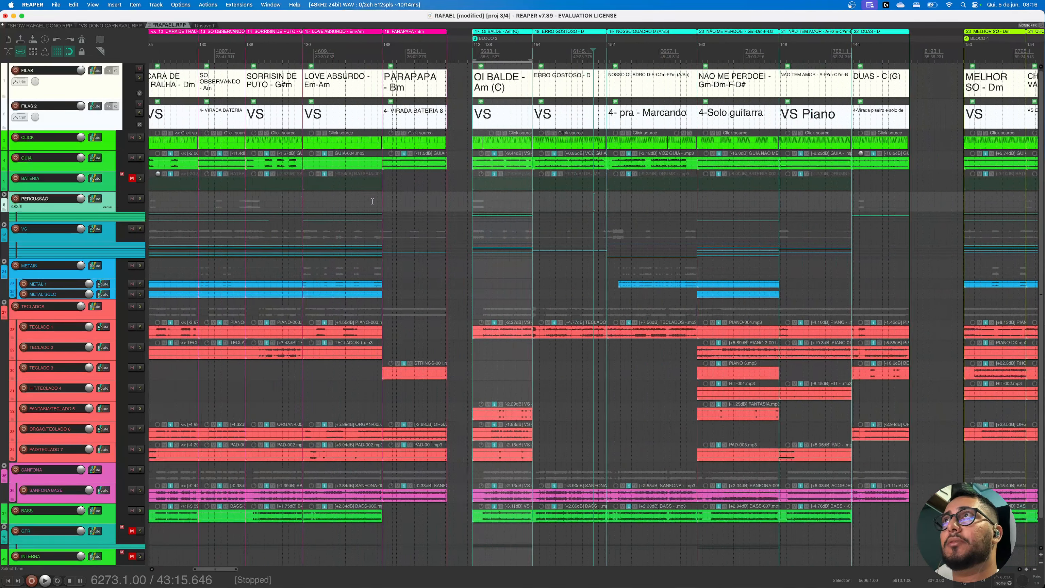
pyautogui.click(506, 210)
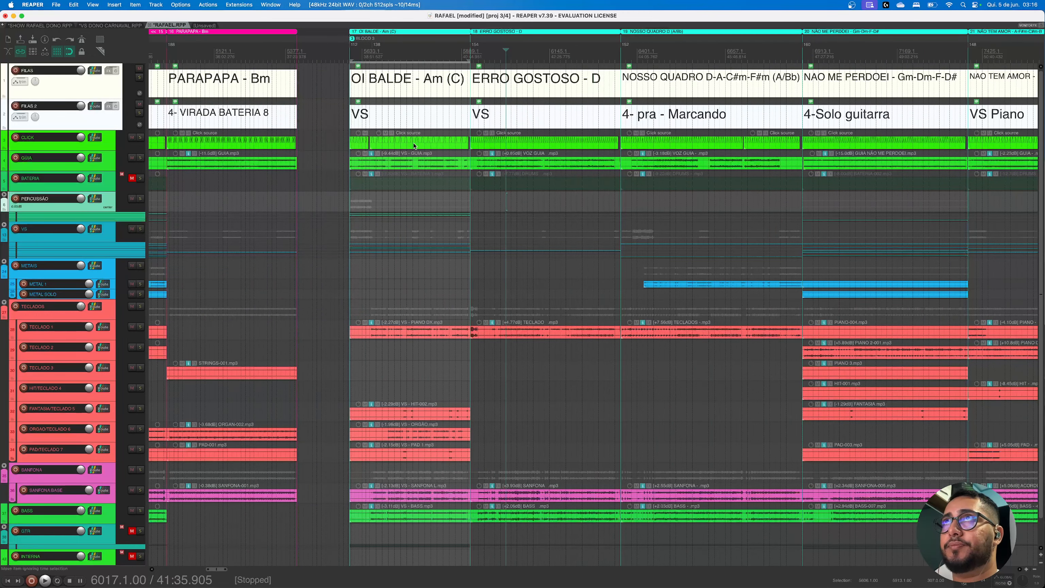
pyautogui.click(394, 194)
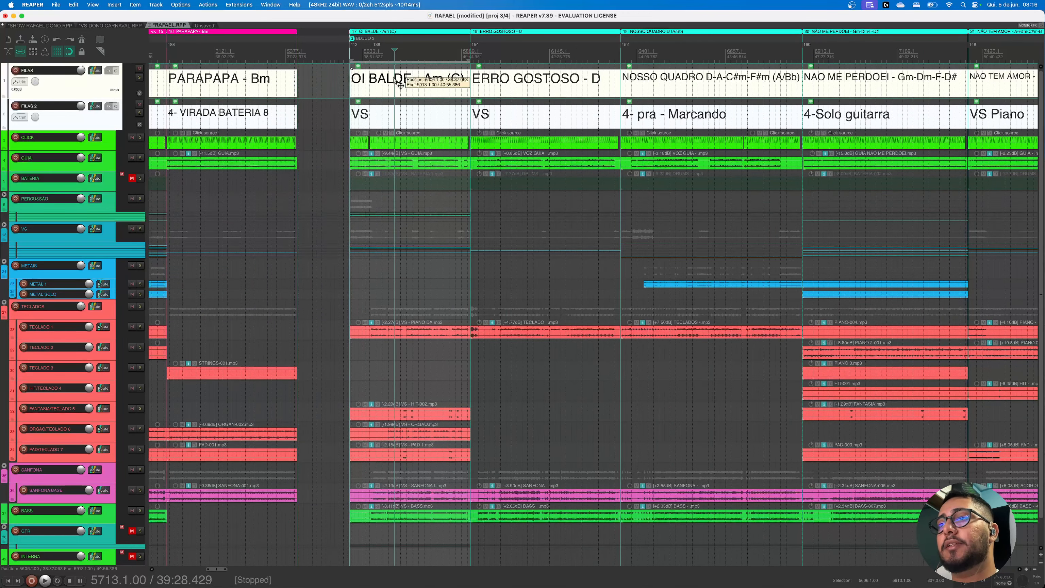
pyautogui.click(511, 90)
pyautogui.click(451, 85)
pyautogui.click(595, 85)
pyautogui.click(748, 85)
# Delete the OI BALDE title item on the FILAS track and insert an empty item in its place from bar 5606
pyautogui.click(429, 86)
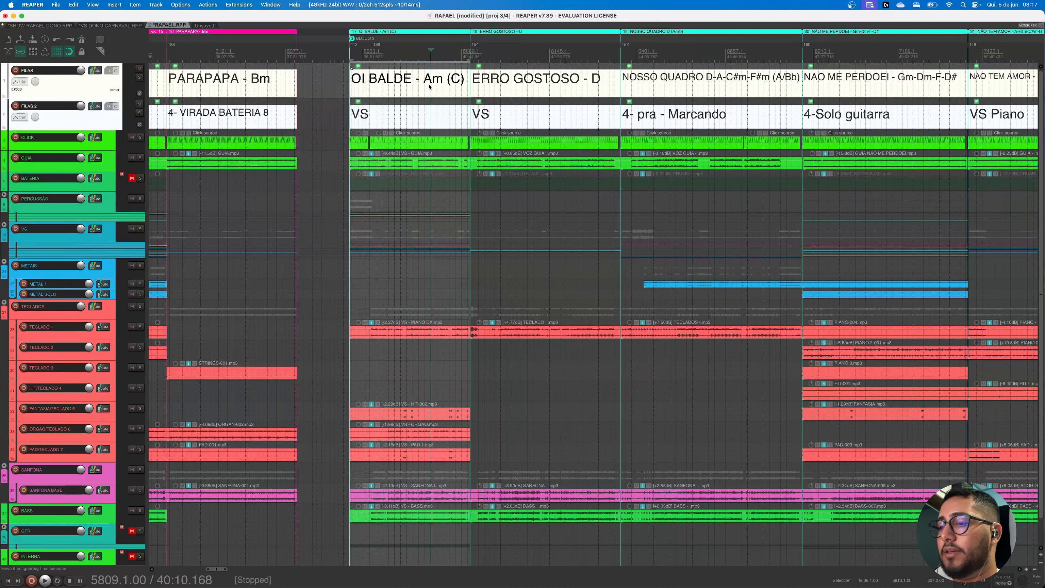
pyautogui.press('Delete')
pyautogui.click(349, 83)
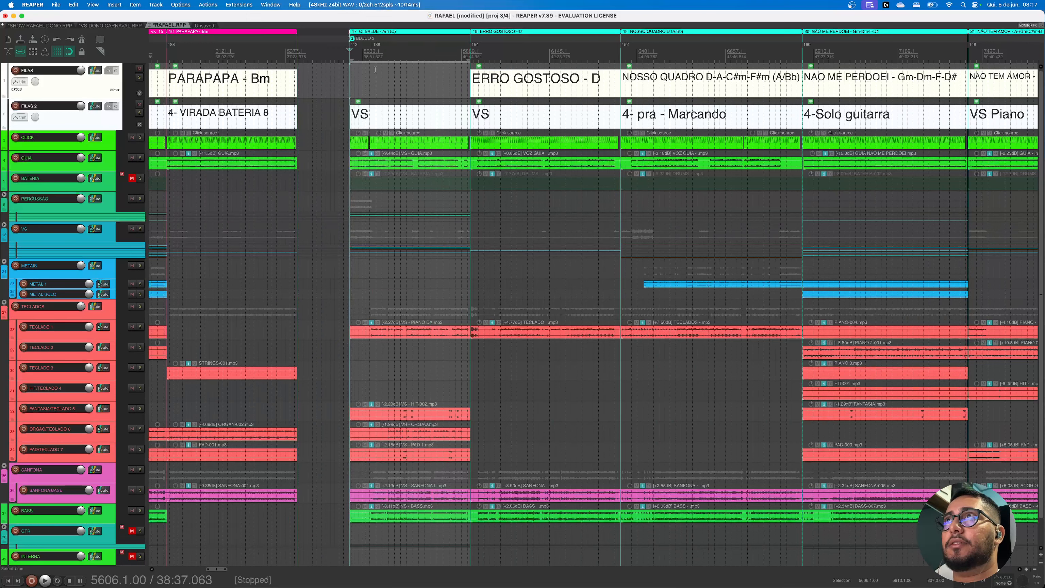
pyautogui.click(110, 6)
pyautogui.click(124, 35)
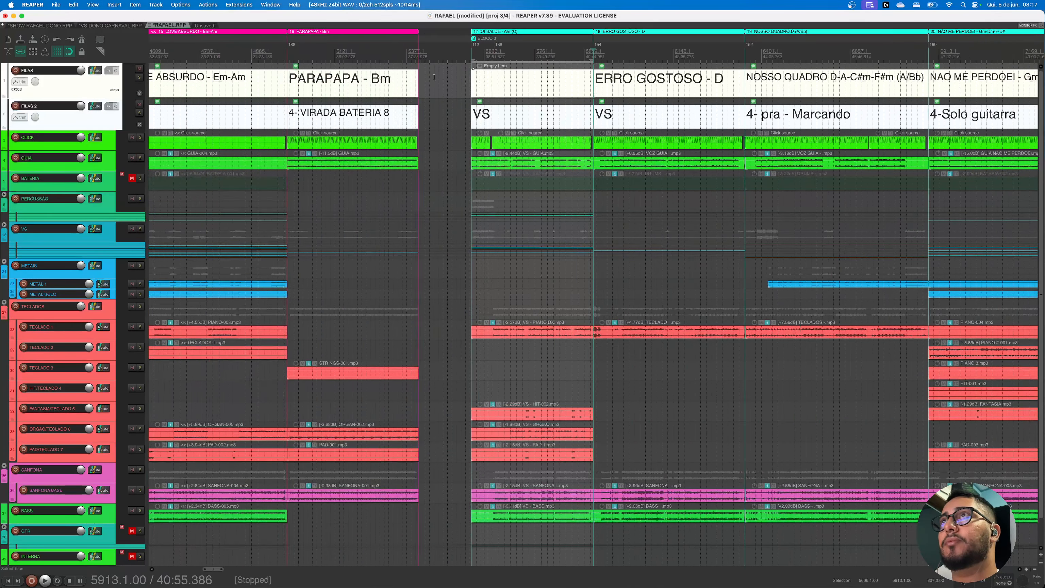
# Enter BFKBSDKJBFKJSDF as the notes text of the empty item above the first song of block 3
pyautogui.scroll(3, 434, 77)
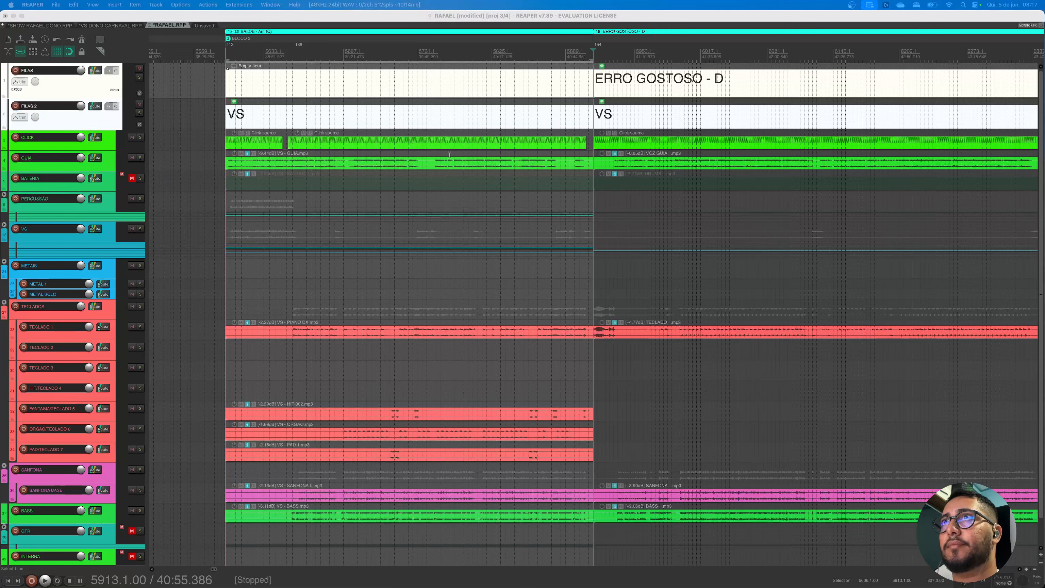
pyautogui.moveTo(582, 441); pyautogui.dragTo(440, 159)
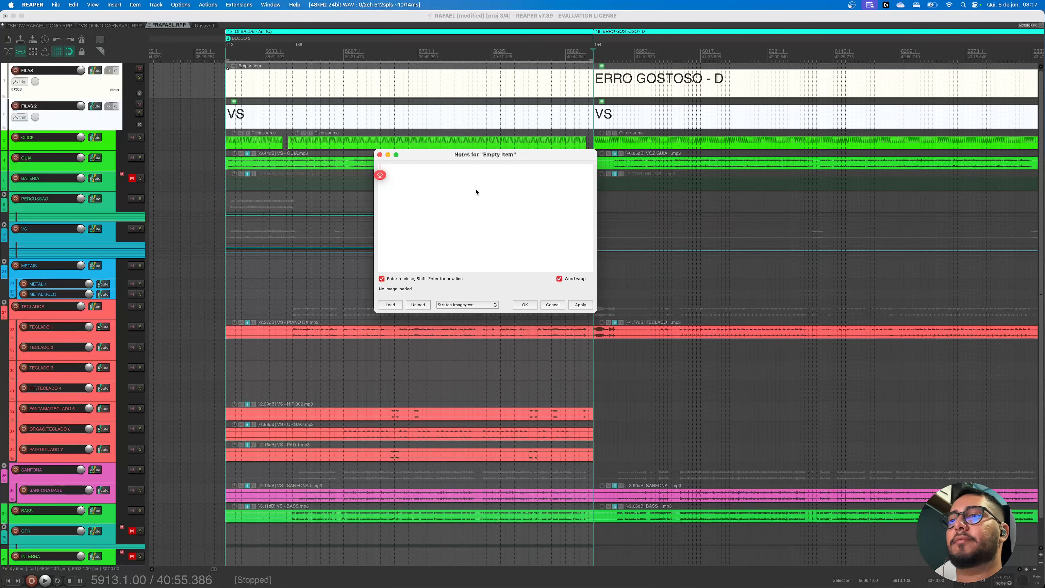
pyautogui.write('BFKBSDKJBFKJSDF')
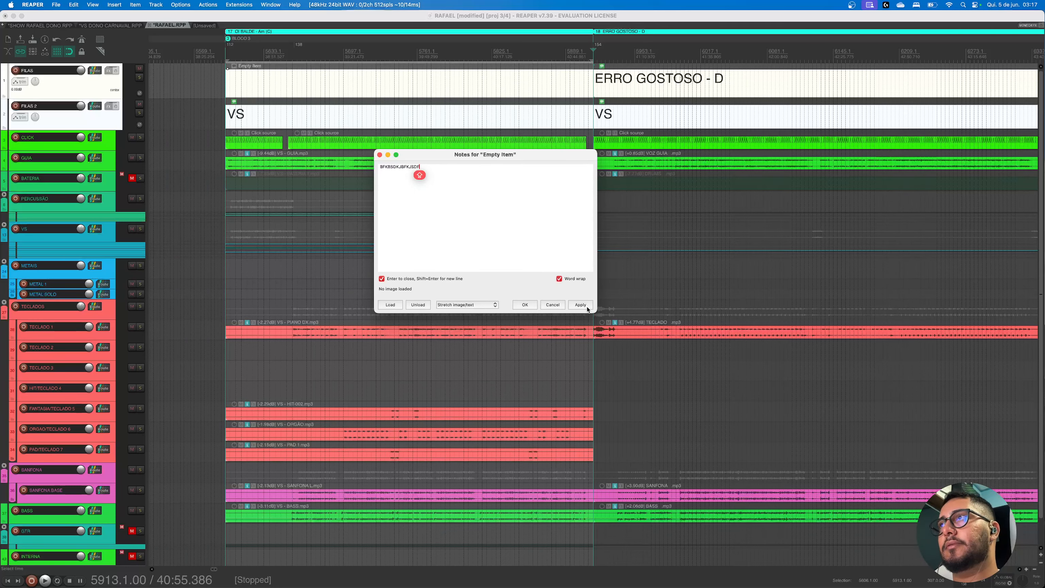
pyautogui.click(525, 305)
# Examine how the new title item reads at different zoom levels, from the single song to all blocks of the project
pyautogui.scroll(-8, 434, 227)
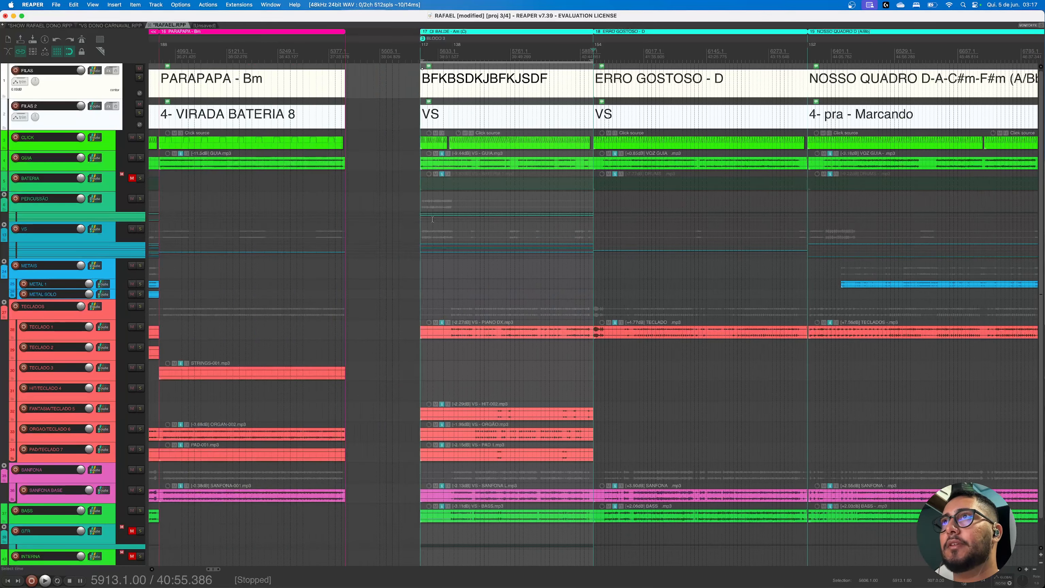
pyautogui.scroll(6, 517, 217)
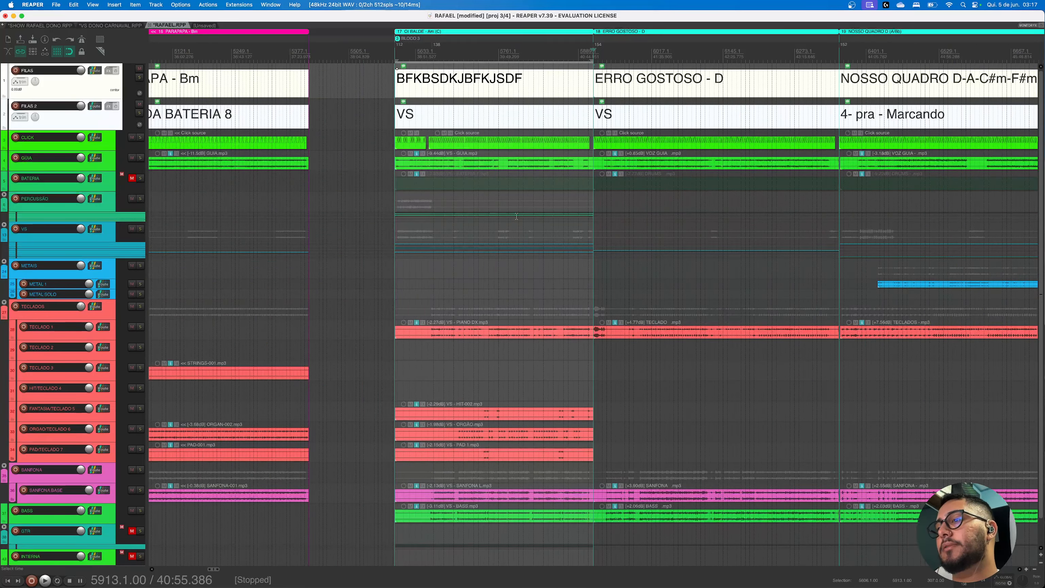
pyautogui.scroll(-6, 516, 216)
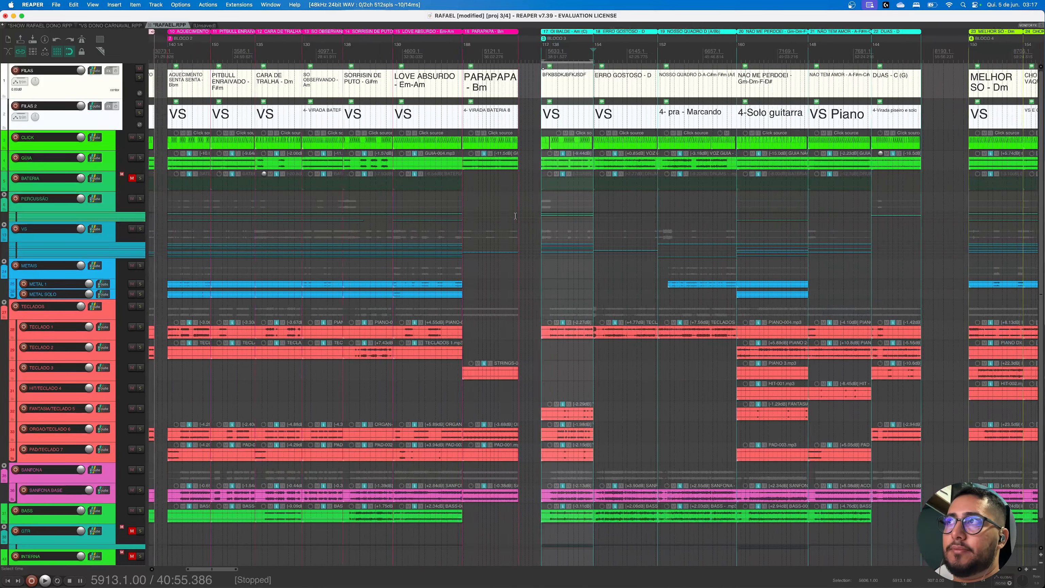
pyautogui.scroll(-2, 514, 216)
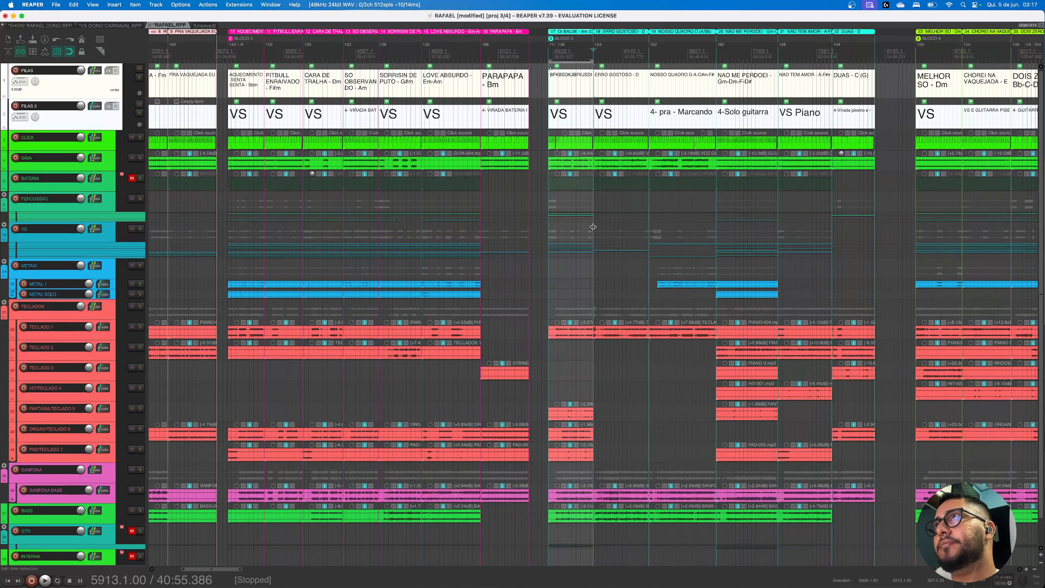
pyautogui.scroll(-3, 593, 227)
pyautogui.scroll(-3, 592, 225)
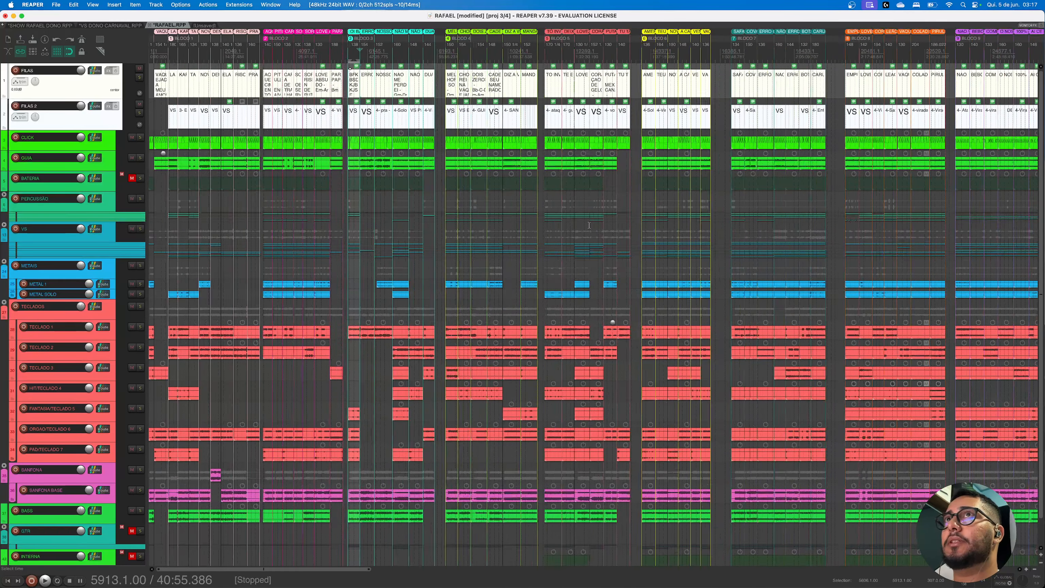
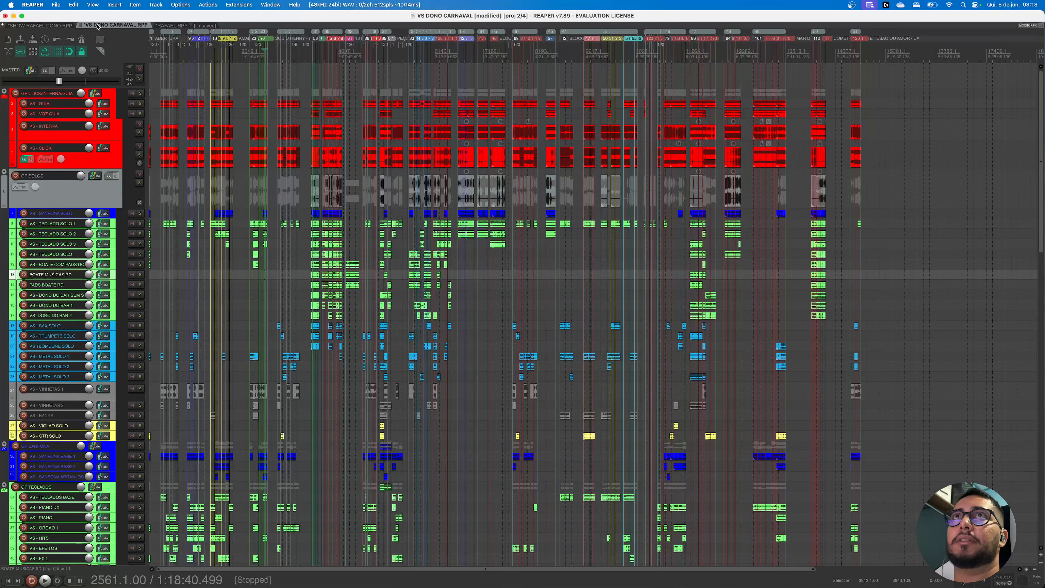
# Switch to the SHOW RAFAEL DONO project and examine its opening song regions
pyautogui.hotkey('ctrl', 'shift', 'Tab')
pyautogui.scroll(-6, 356, 301)
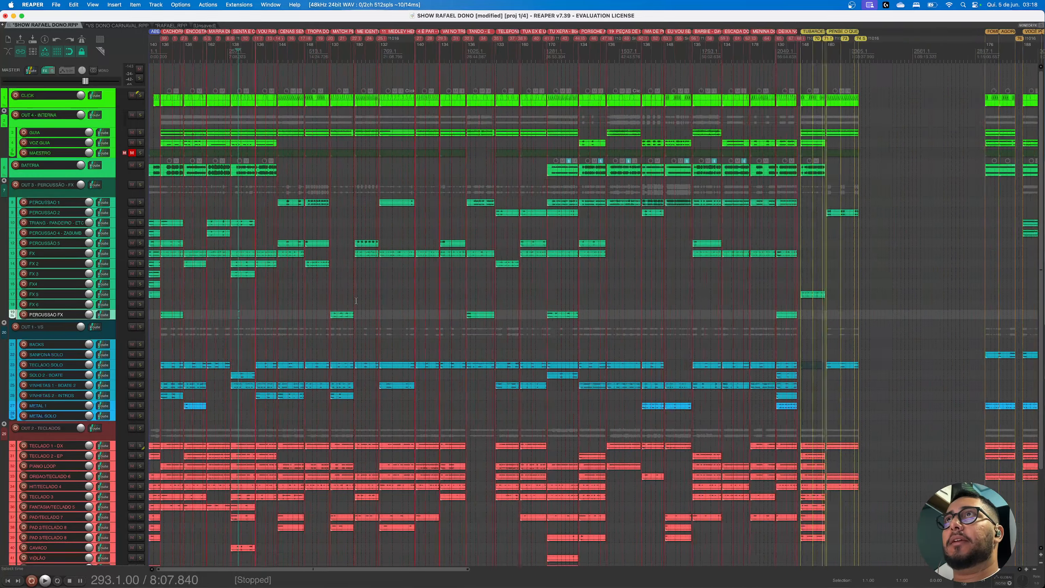
pyautogui.scroll(6, 356, 300)
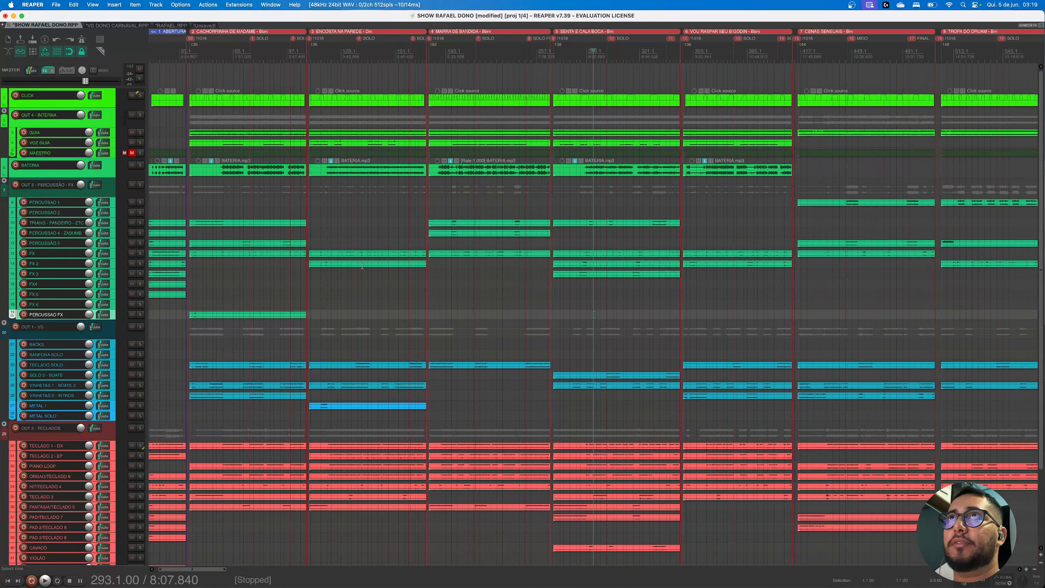
# Place the edit cursor at bar 269, where SENTA E CALA BOCA starts, and examine the gap separating it from MARRA DE BANDIDA
pyautogui.click(464, 45)
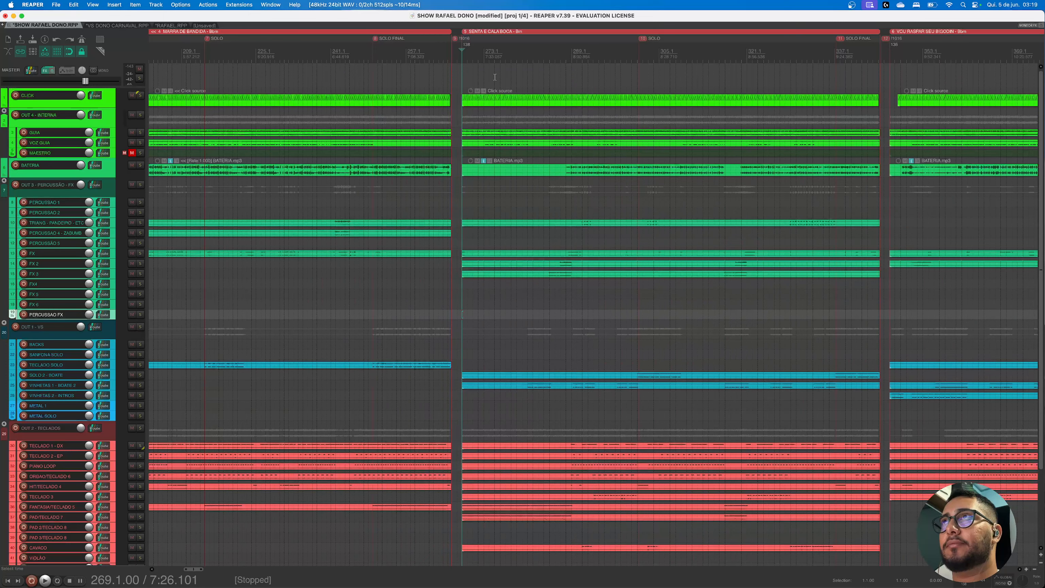
pyautogui.scroll(2, 586, 235)
pyautogui.scroll(3, 586, 235)
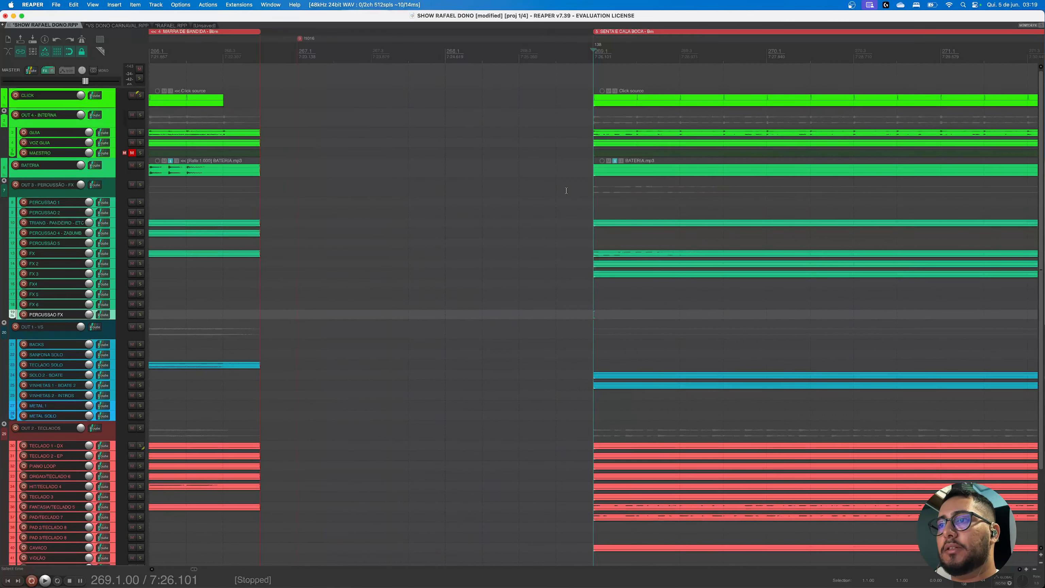
pyautogui.scroll(-8, 544, 300)
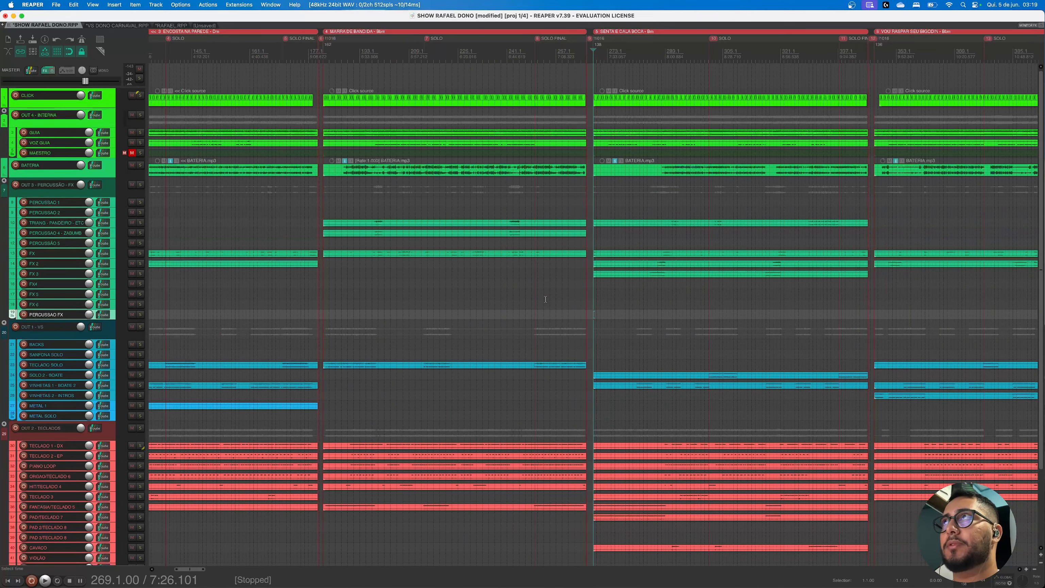
pyautogui.scroll(-4, 544, 300)
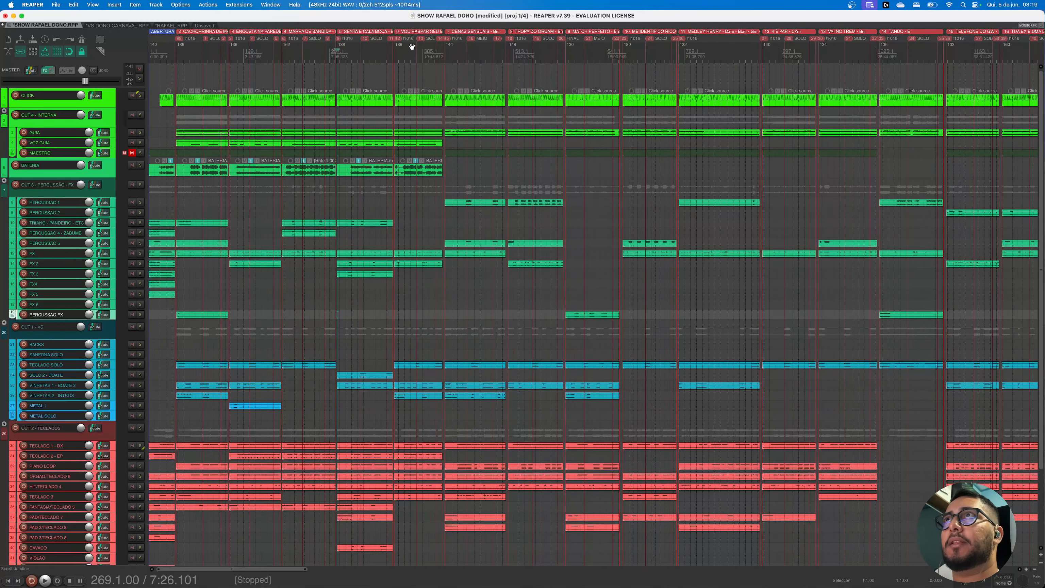
# Set the tempo marker at bar 269 to 145 BPM, and briefly play SENTA E CALA BOCA from its start
pyautogui.doubleClick(342, 46)
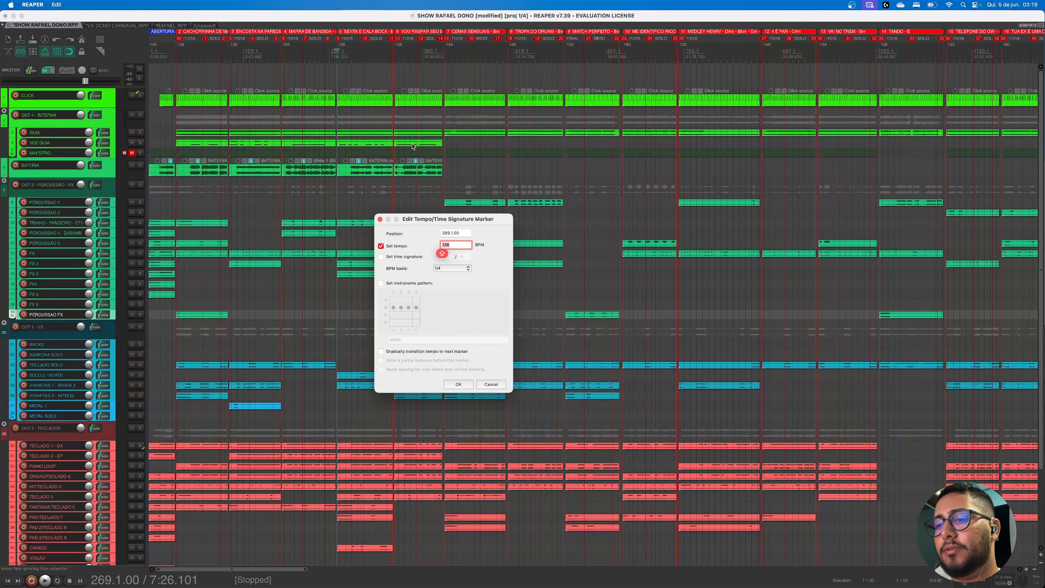
pyautogui.write('145')
pyautogui.press('Return')
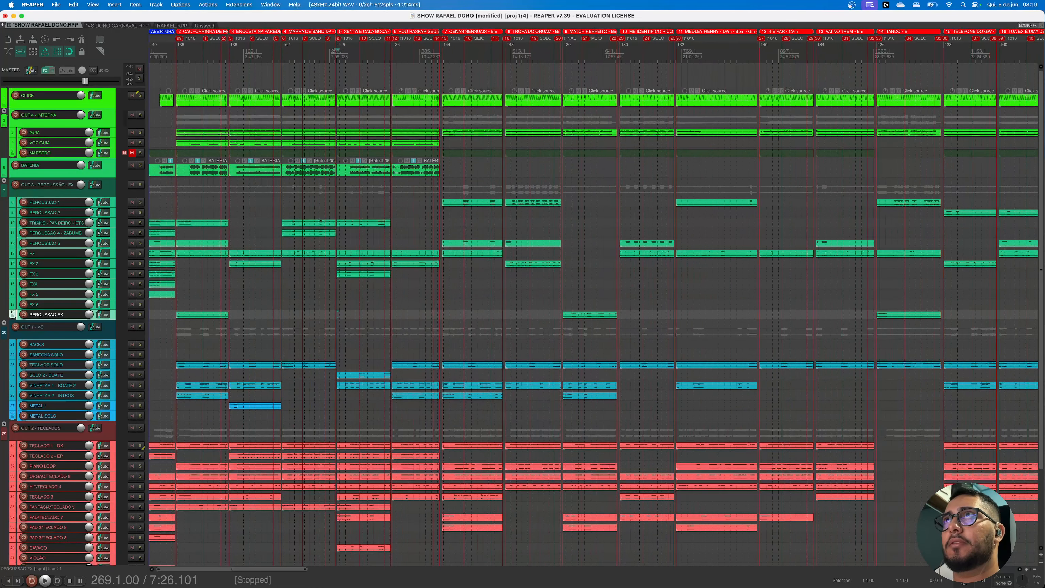
pyautogui.press('space')
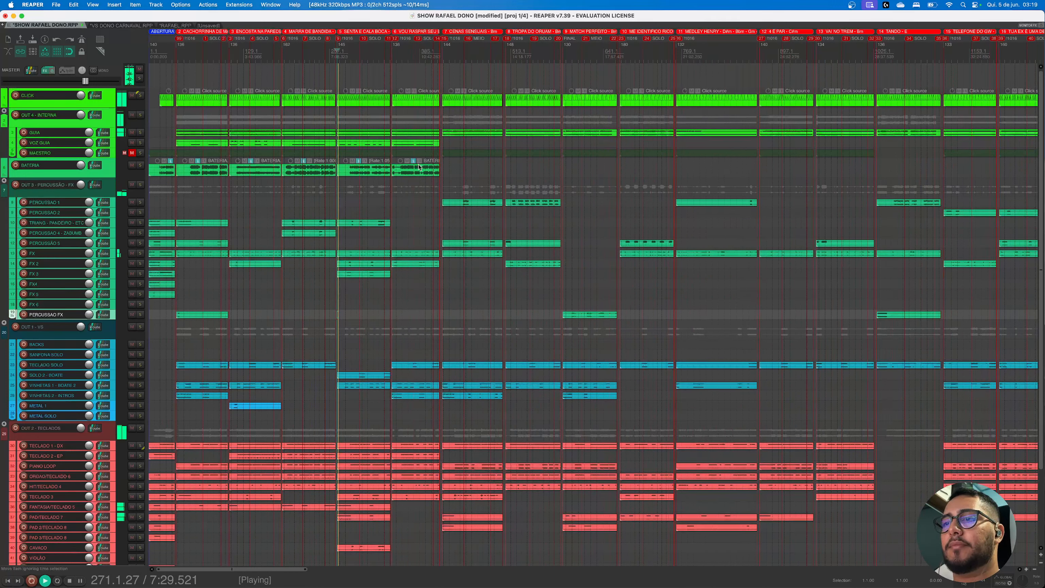
pyautogui.press('space')
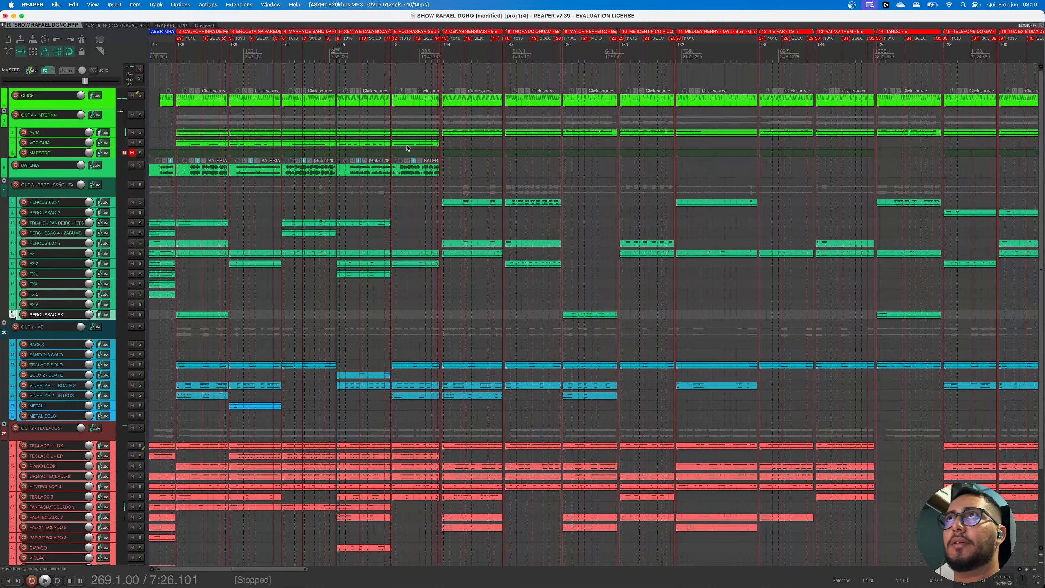
# Examine the tempo marker and the gap between the end of MARRA DE BANDIDA and the start of SENTA E CALA BOCA
pyautogui.scroll(10, 592, 189)
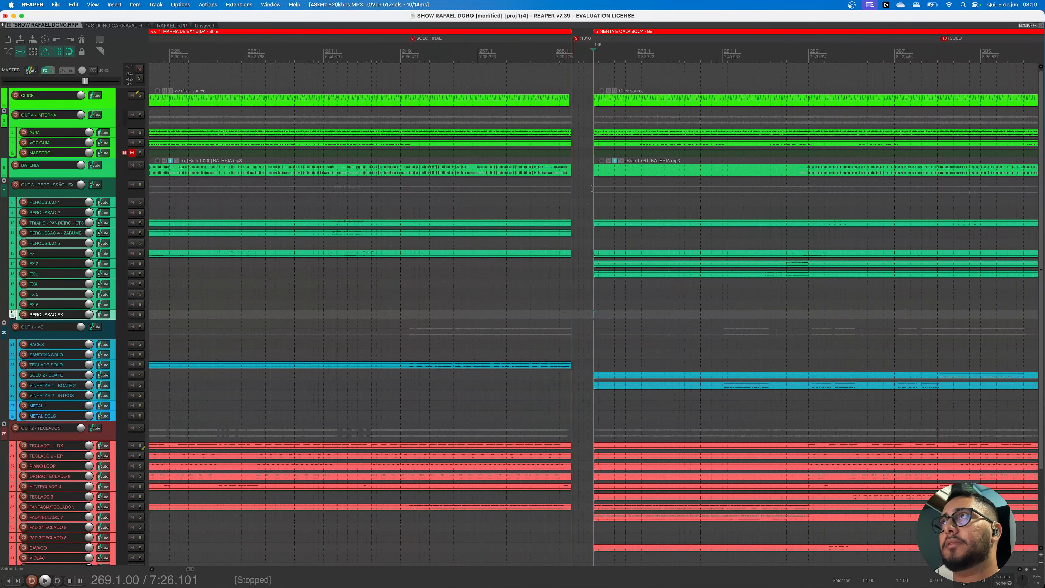
pyautogui.scroll(4, 592, 189)
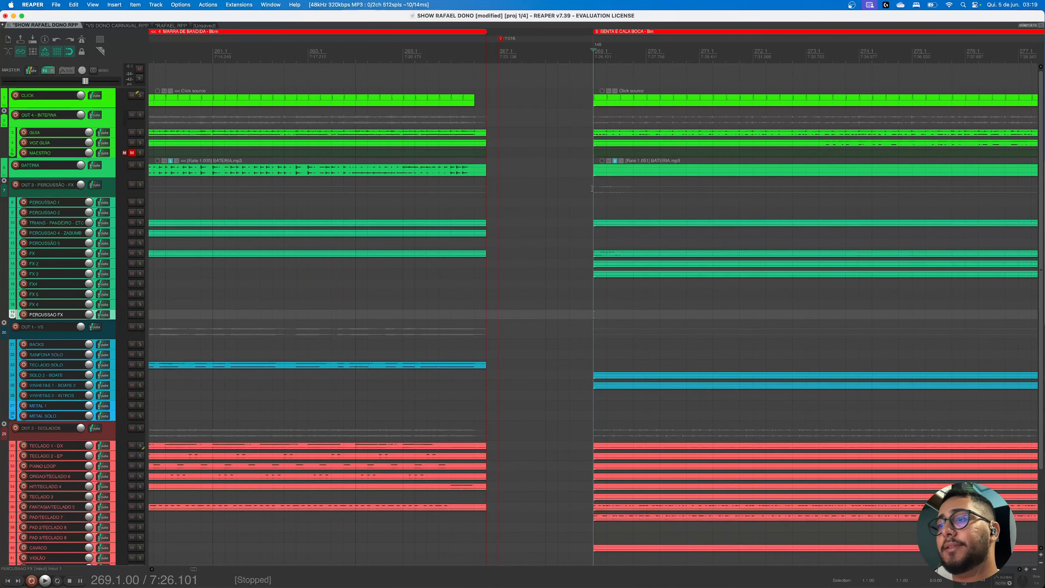
pyautogui.scroll(-2, 613, 192)
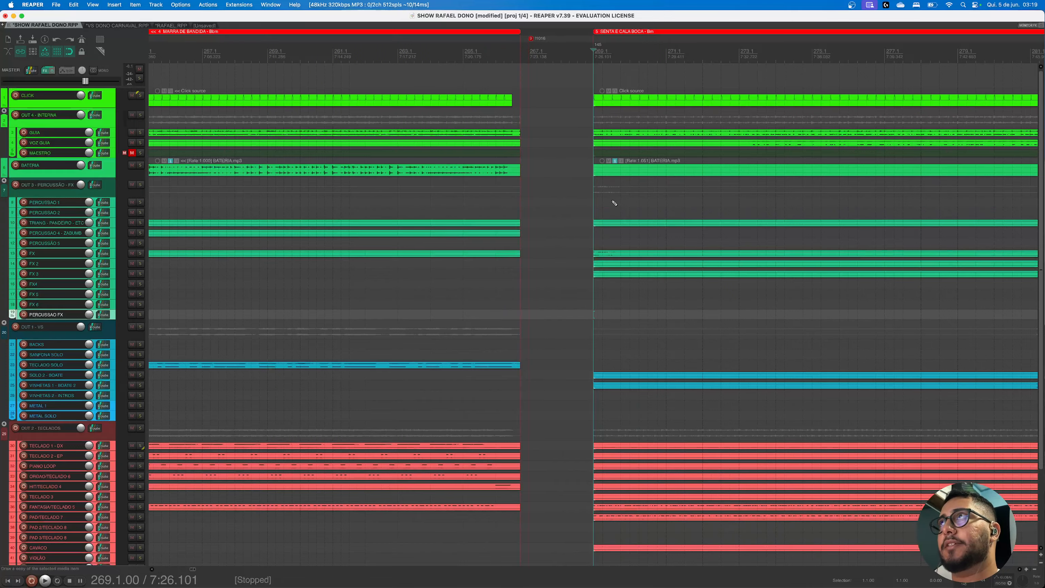
# Undo the tempo change at bar 269 and bring all song blocks of the show into view
pyautogui.scroll(-8, 614, 204)
pyautogui.scroll(-3, 618, 212)
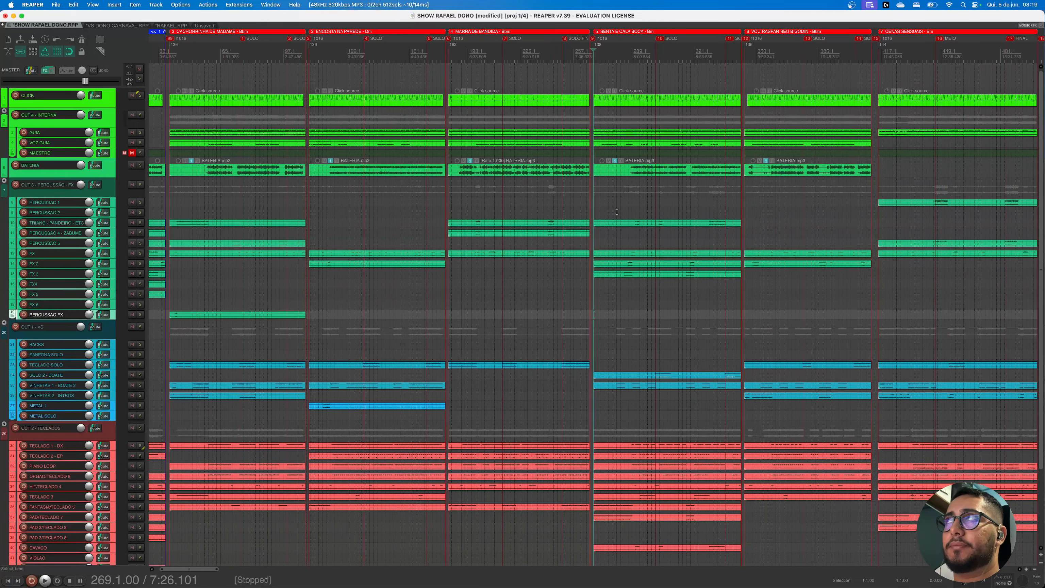
pyautogui.scroll(-8, 617, 211)
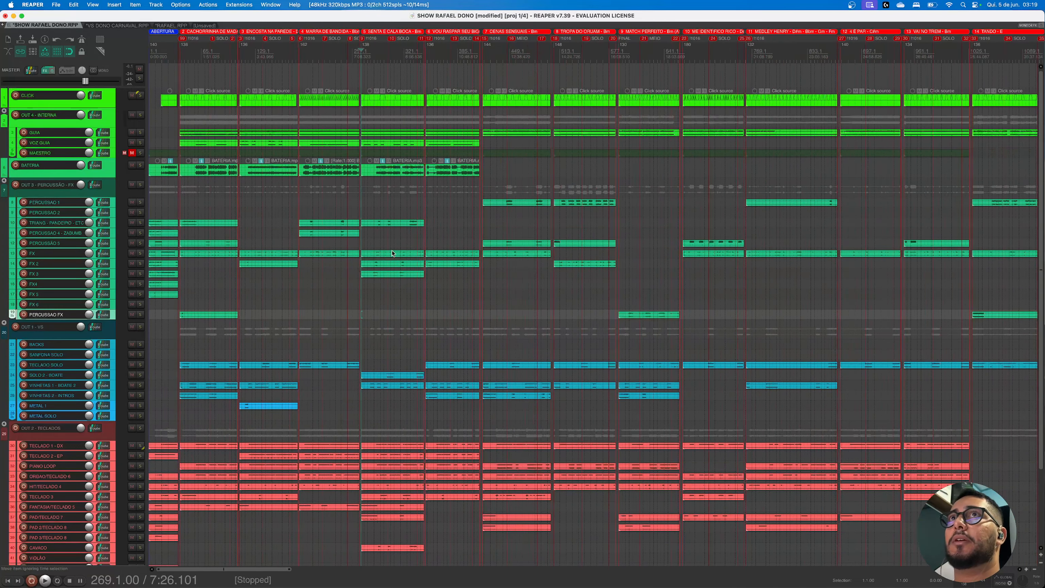
pyautogui.scroll(-10, 391, 253)
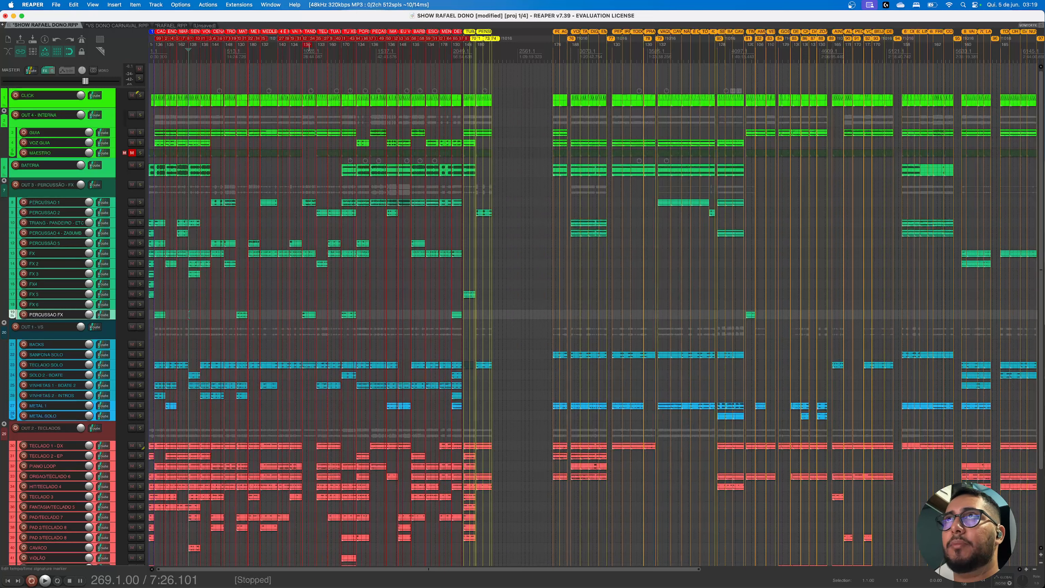
# Place the edit cursor at bar 2177 in song region 26, and examine the yellow songs and the empty gap after region 27
pyautogui.click(470, 78)
pyautogui.scroll(8, 470, 78)
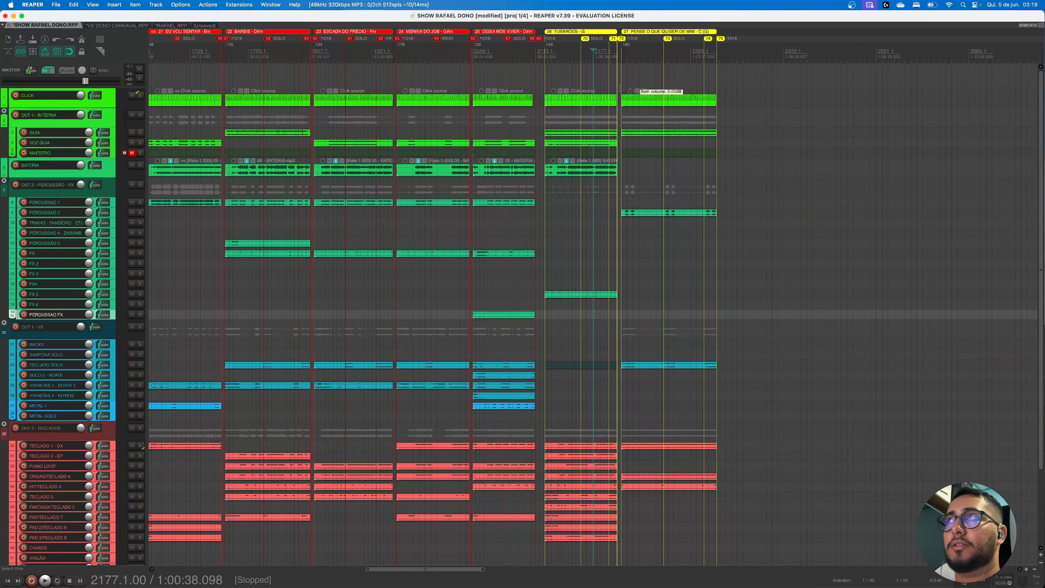
pyautogui.scroll(-2, 730, 214)
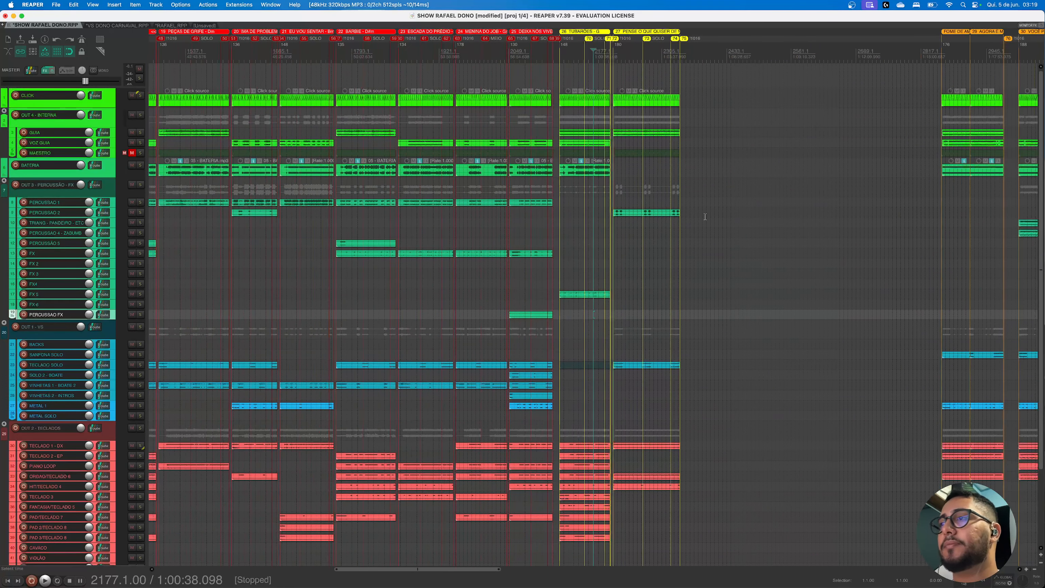
# Bring all song blocks into view and place the edit cursor at bar 2369 in the gap after the yellow songs
pyautogui.scroll(-4, 705, 217)
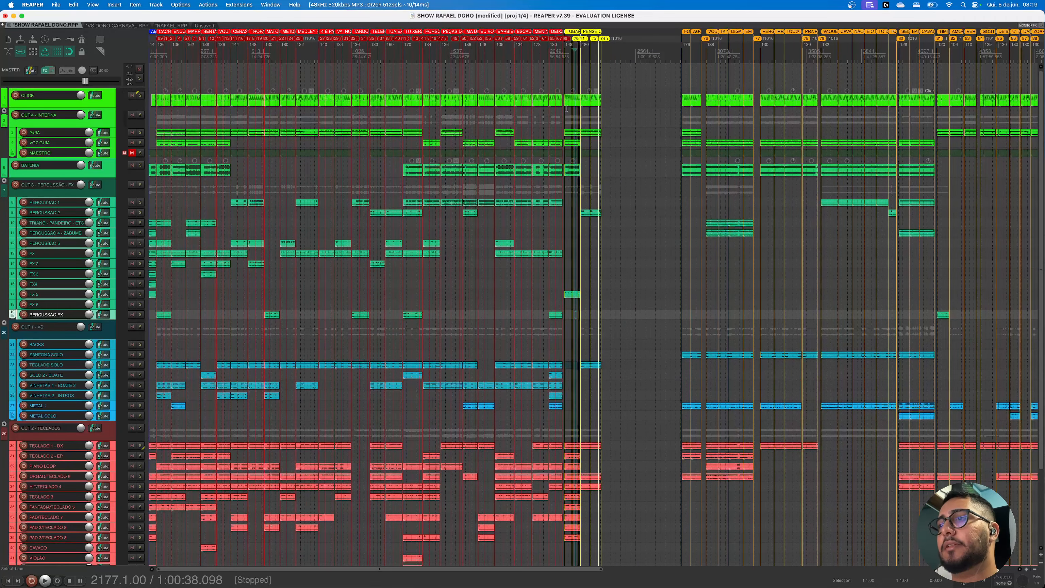
pyautogui.scroll(-1, 566, 109)
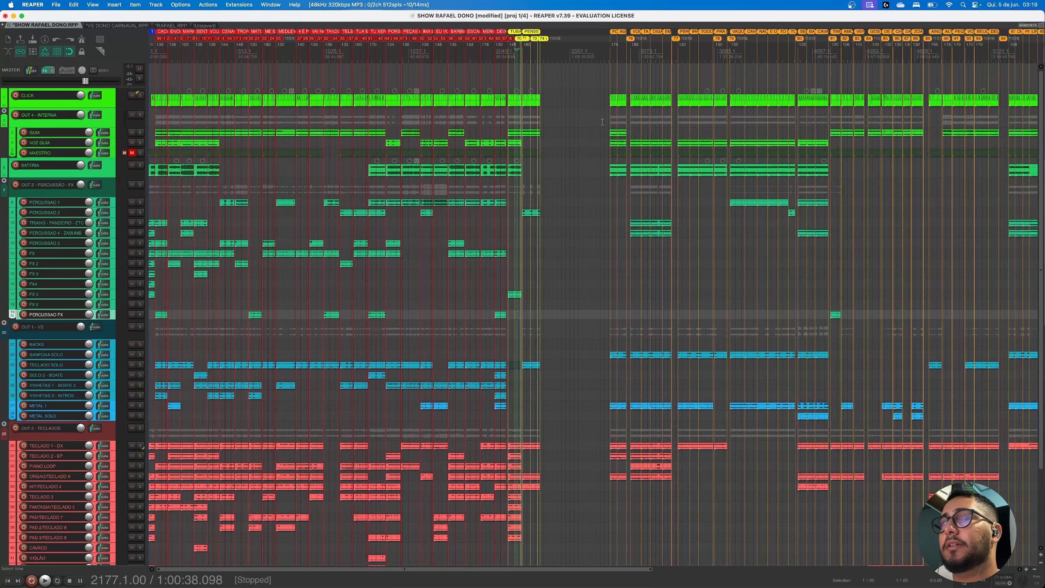
pyautogui.click(543, 100)
pyautogui.scroll(-3, 634, 145)
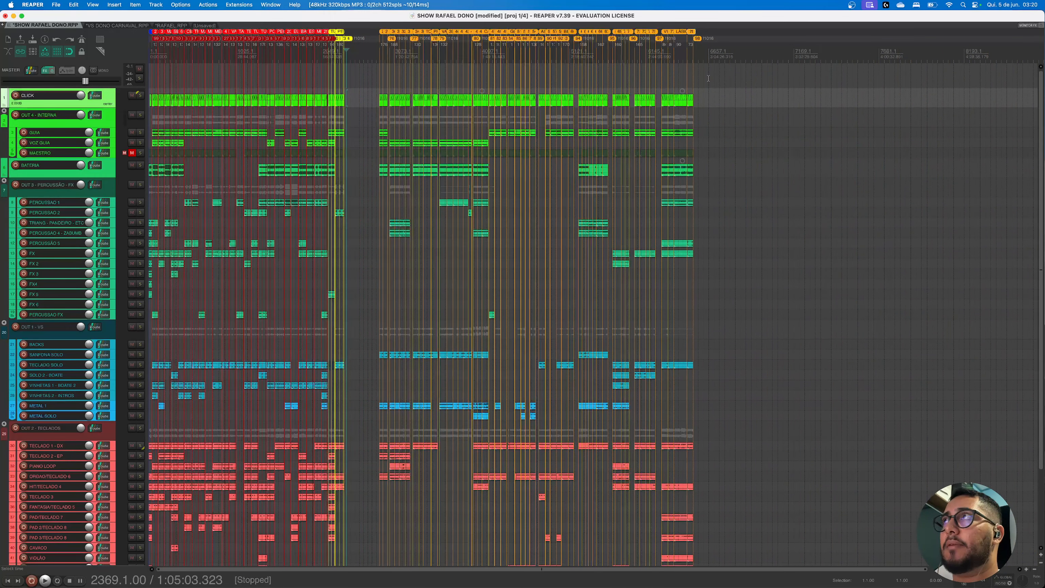
# Try selecting the guide and drum items across the whole orange song block, and clear the selection
pyautogui.moveTo(747, 190); pyautogui.dragTo(363, 102)
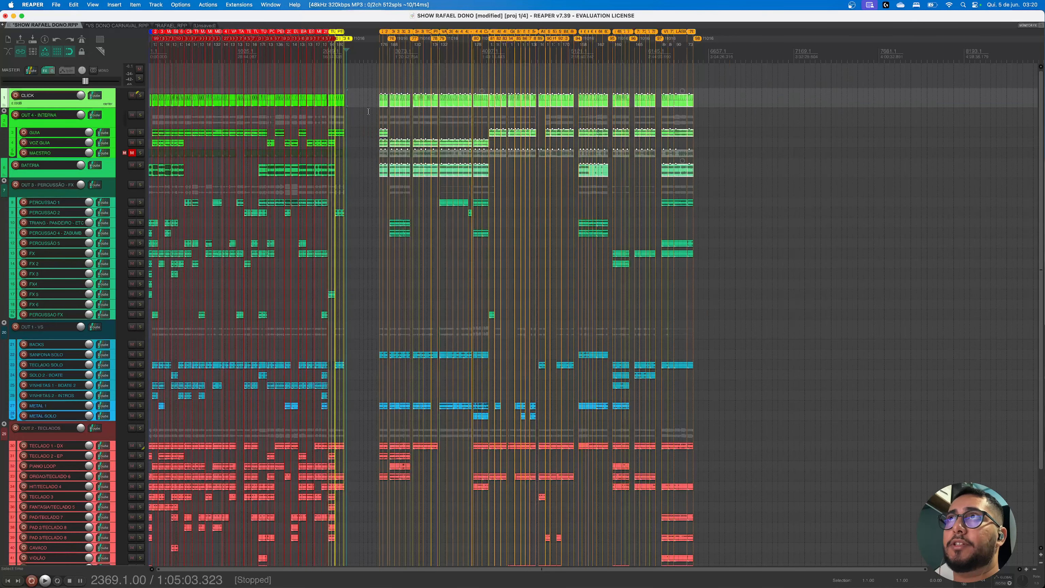
pyautogui.click(762, 196)
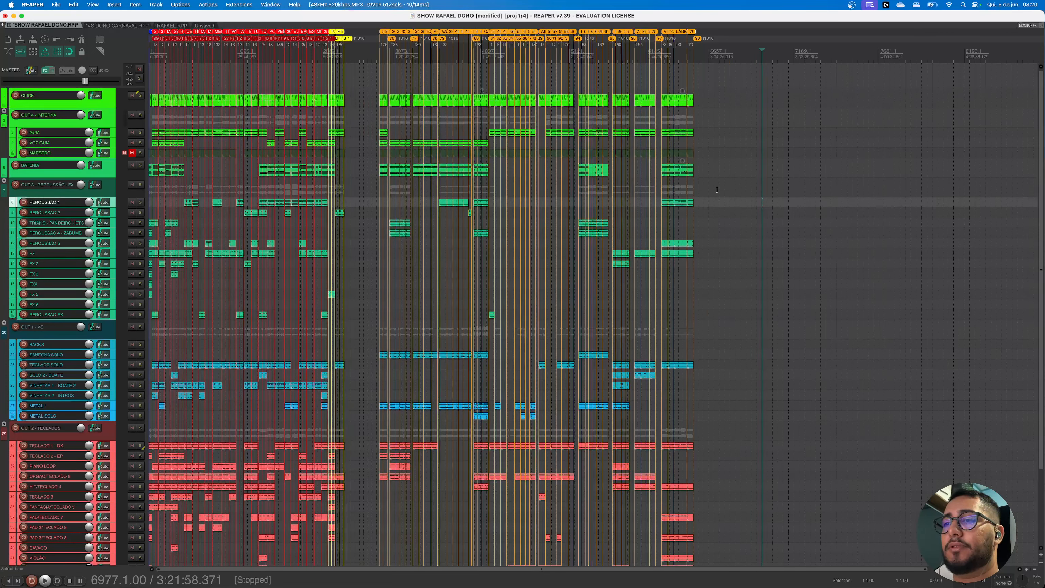
pyautogui.rightClick(715, 168)
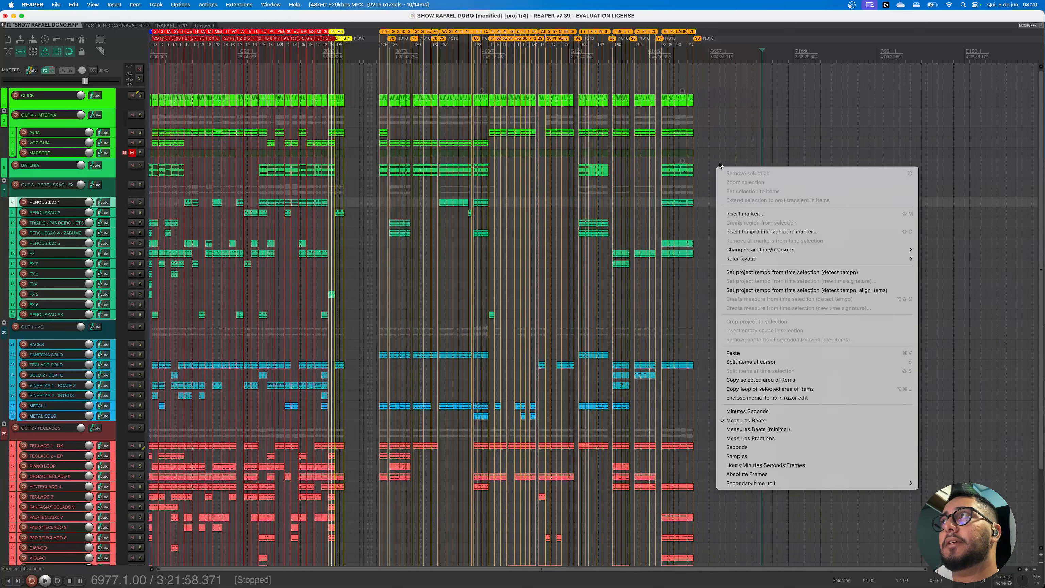
pyautogui.click(718, 151)
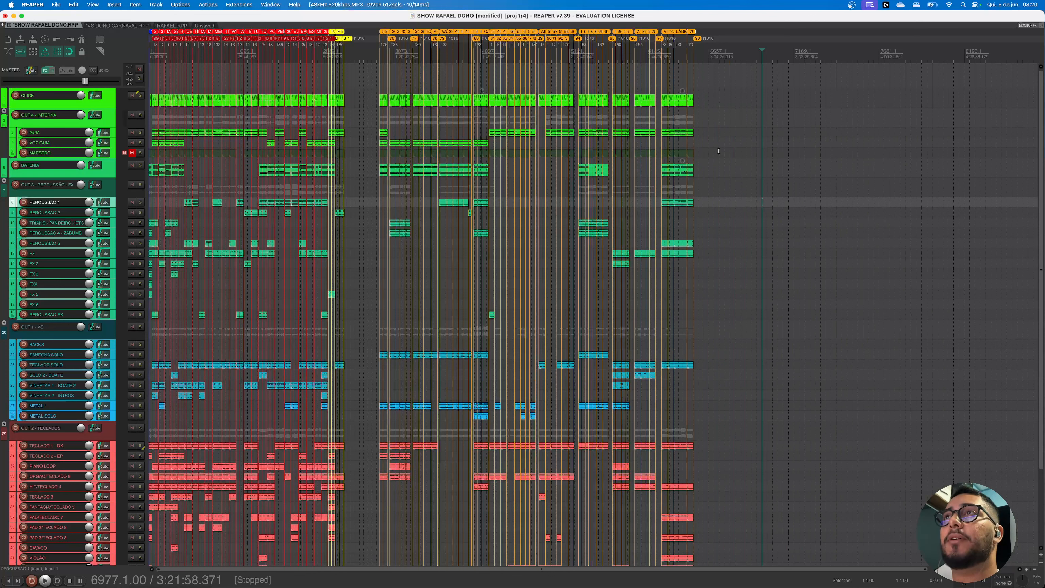
pyautogui.moveTo(758, 188); pyautogui.dragTo(384, 123)
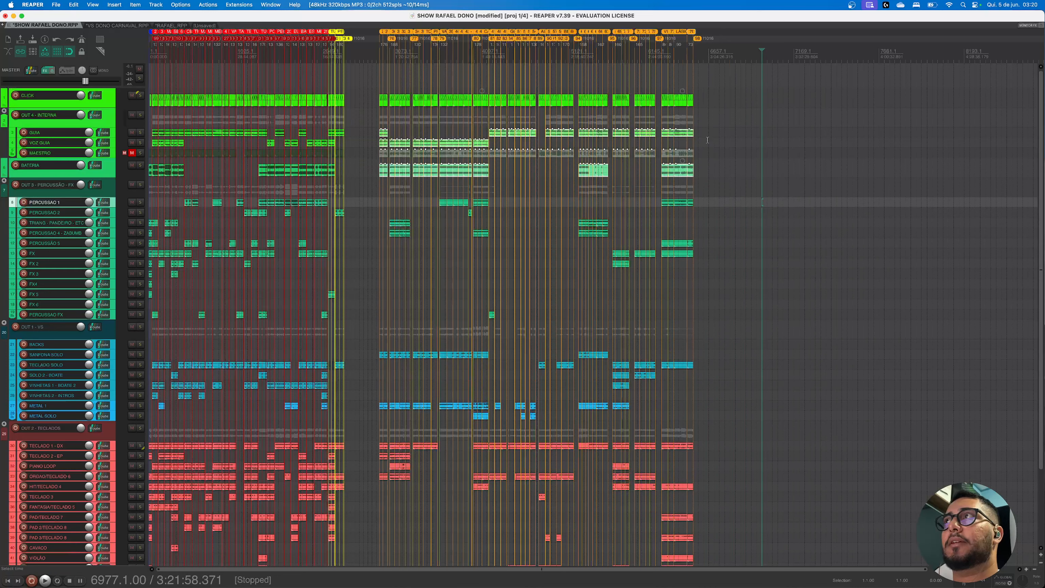
pyautogui.click(713, 141)
# Place the edit cursor at bar 703 among the red songs, and examine the layout of the red, yellow and orange blocks
pyautogui.scroll(-3, 737, 246)
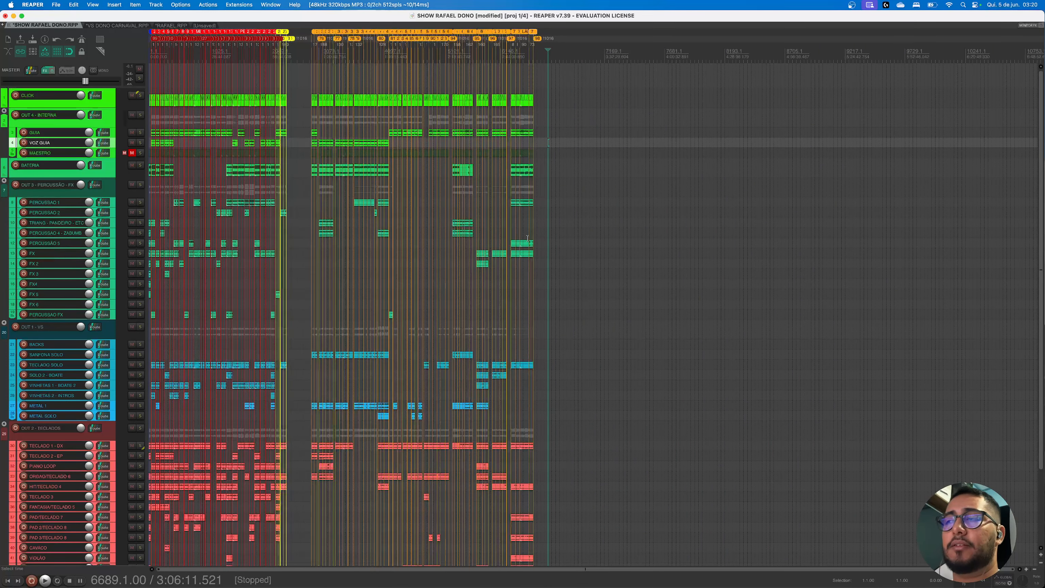
pyautogui.scroll(3, 396, 266)
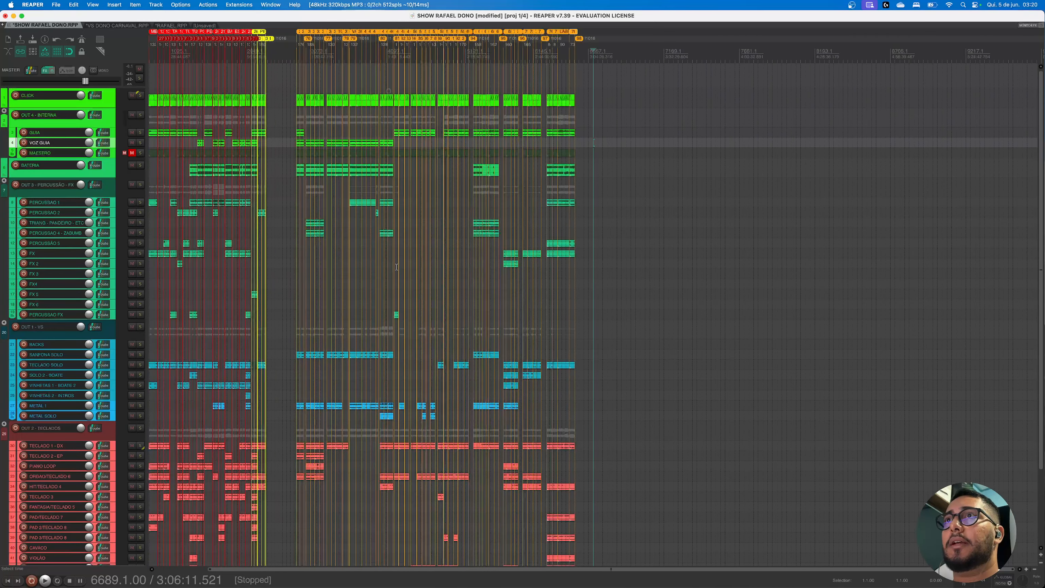
pyautogui.scroll(-4, 396, 267)
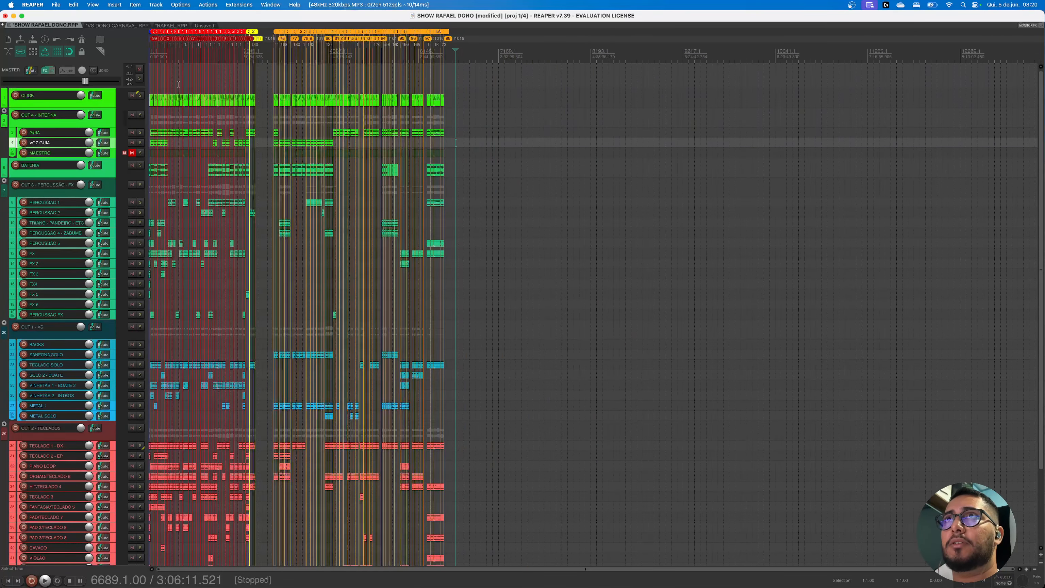
pyautogui.click(181, 77)
pyautogui.scroll(5, 340, 192)
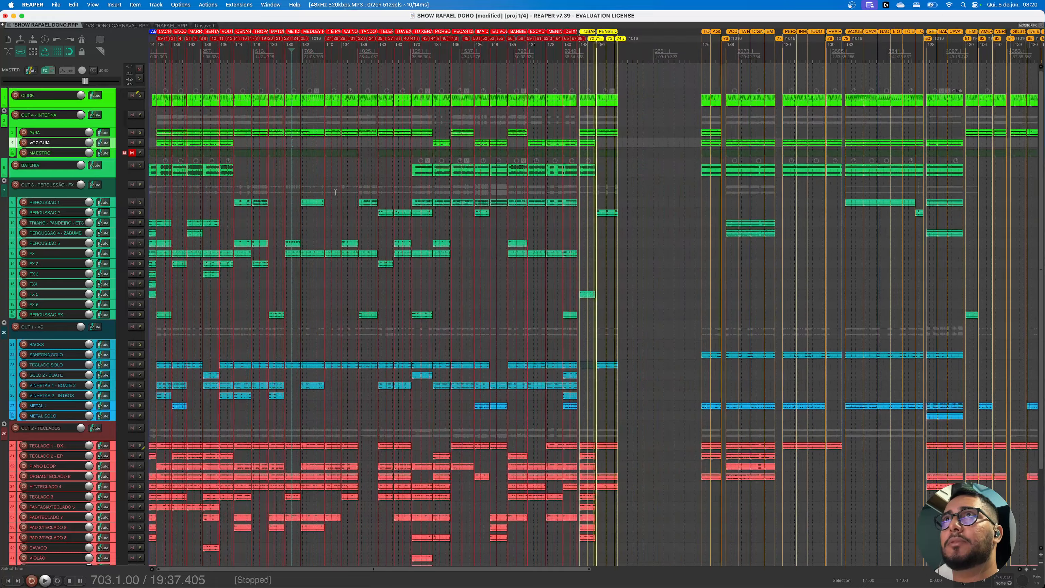
pyautogui.scroll(-4, 340, 191)
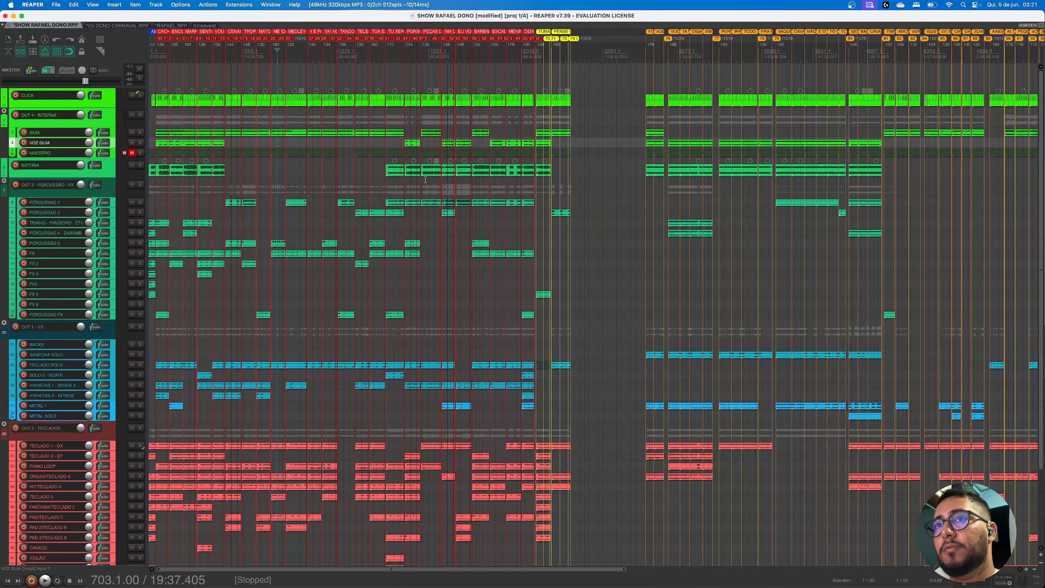
pyautogui.scroll(-5, 403, 212)
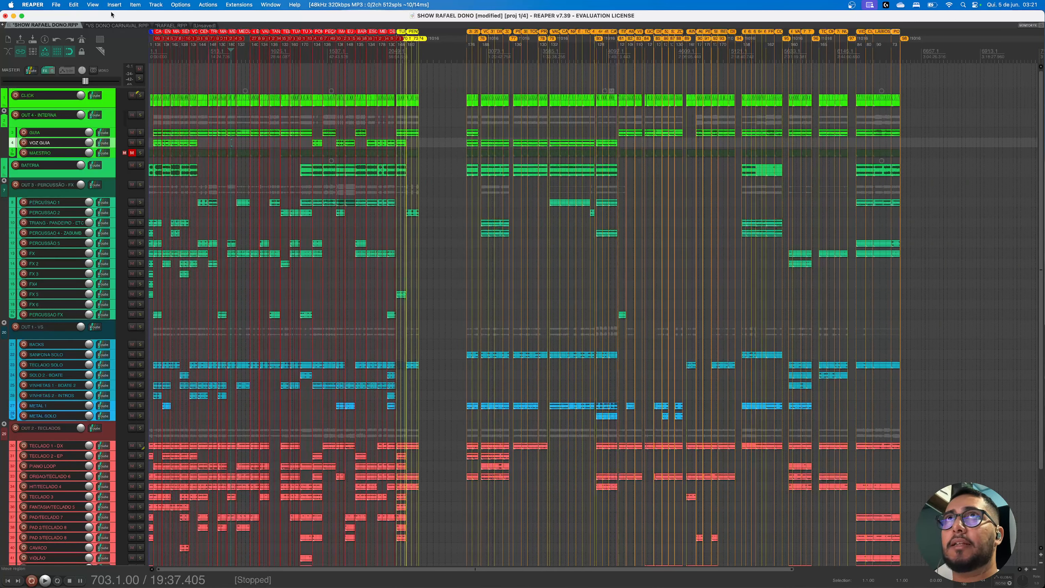
# Open the Region/Marker Manager and position its window over the song arrangement
pyautogui.click(93, 4)
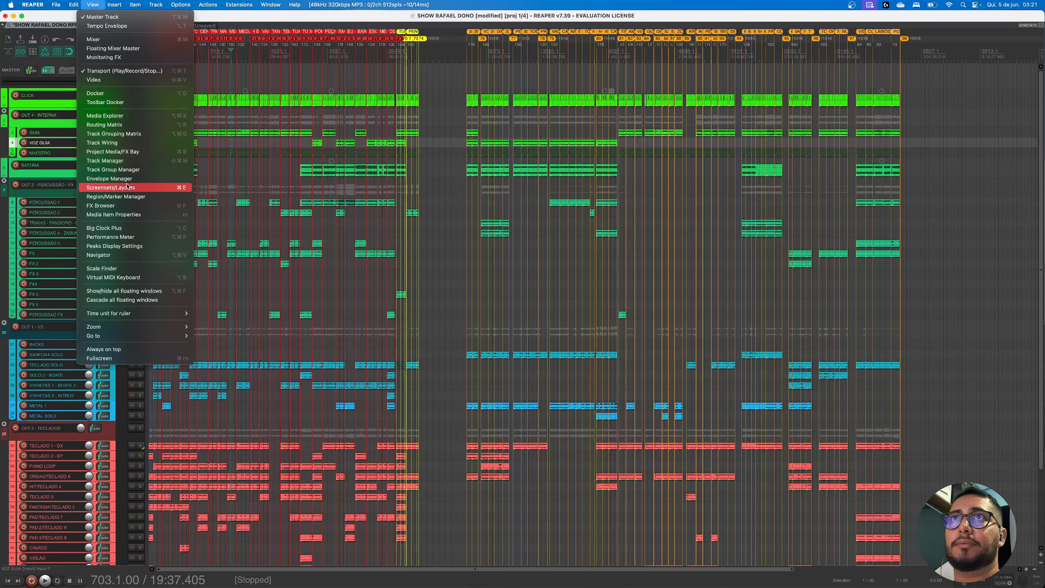
pyautogui.click(125, 197)
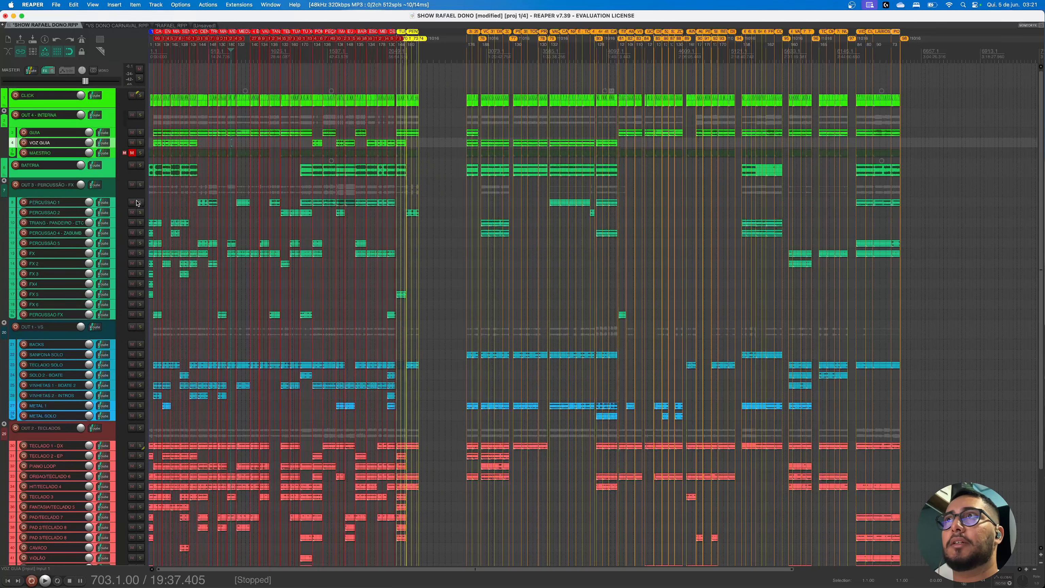
pyautogui.moveTo(574, 145); pyautogui.dragTo(321, 136)
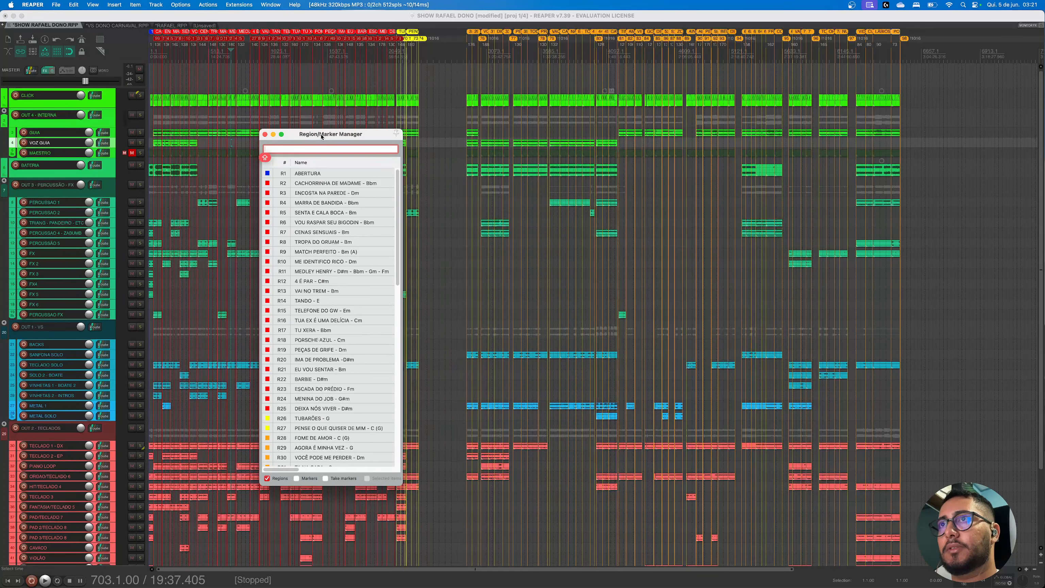
# Look through the complete list of song regions from R1 to R79, comparing the red, yellow and orange groups
pyautogui.scroll(-5, 389, 288)
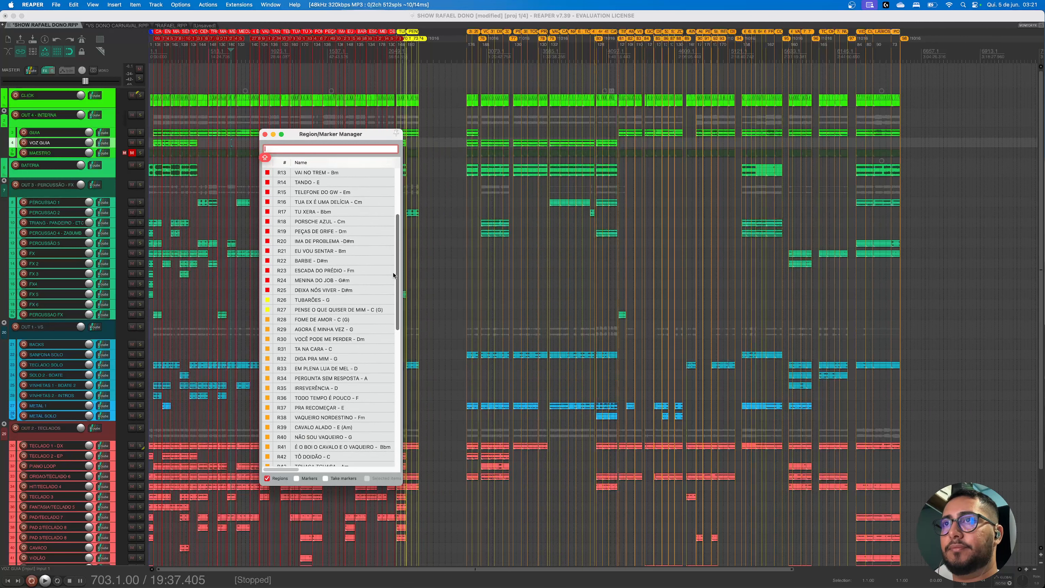
pyautogui.scroll(-3, 390, 313)
pyautogui.scroll(8, 388, 350)
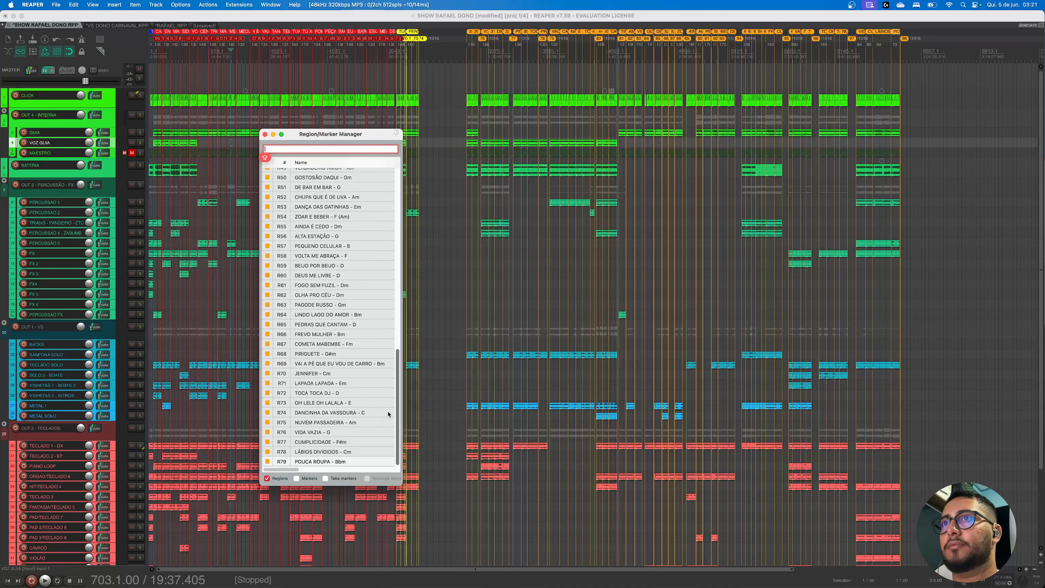
pyautogui.scroll(2, 391, 222)
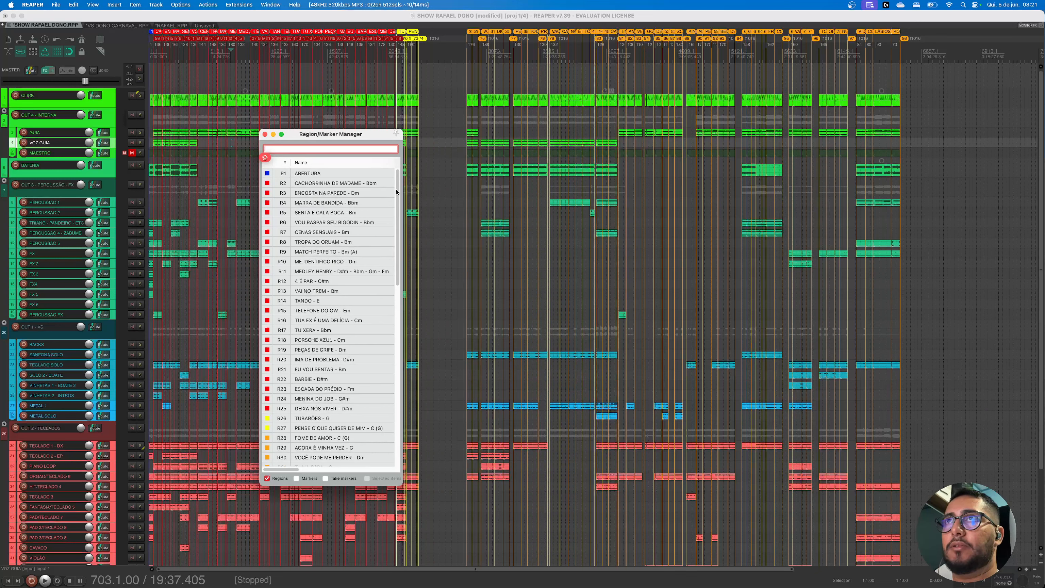
pyautogui.scroll(-1, 398, 197)
pyautogui.moveTo(398, 197); pyautogui.dragTo(395, 250)
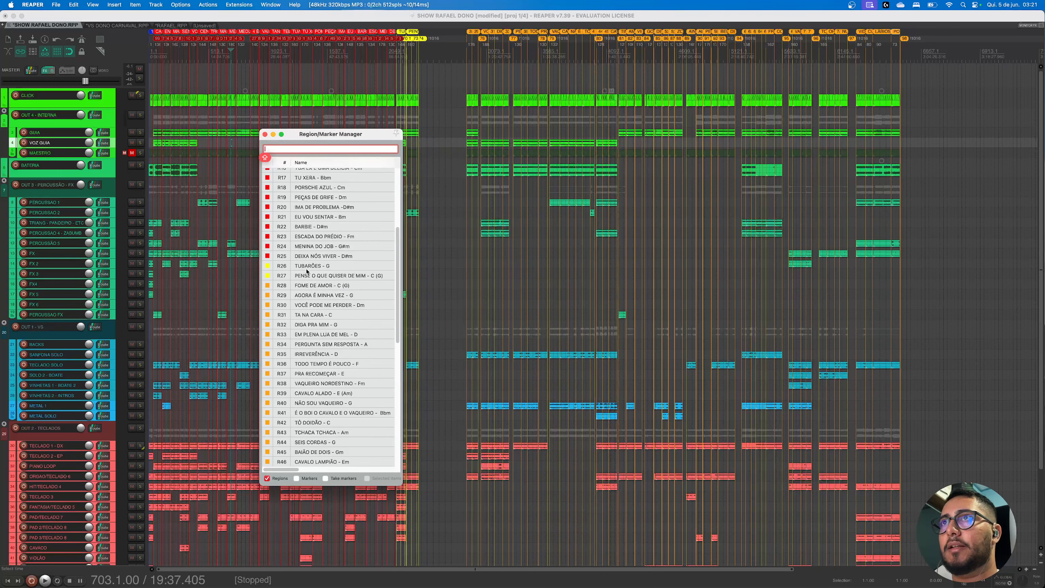
pyautogui.scroll(-3, 297, 212)
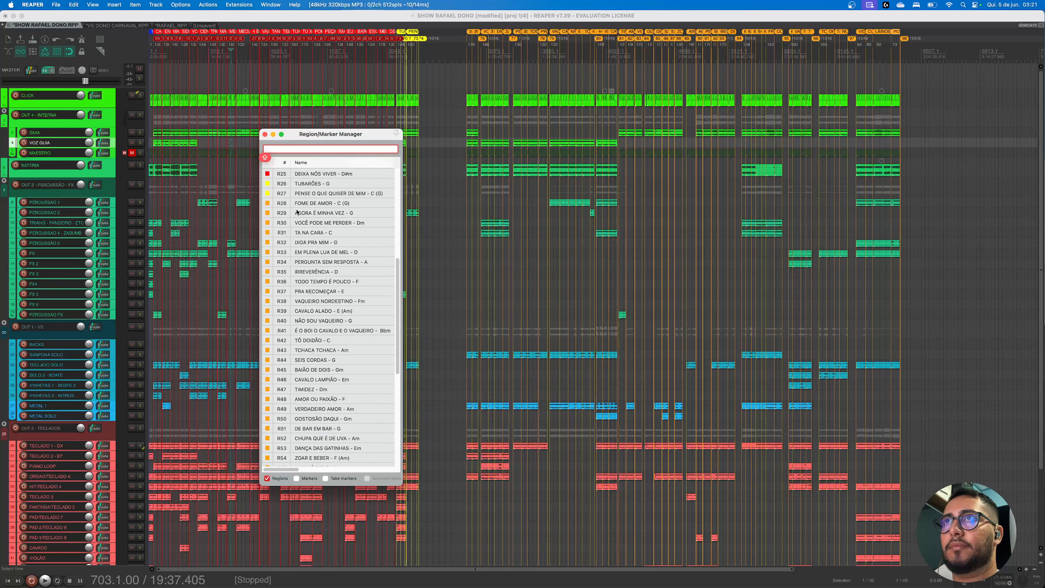
# Go to region R28 FOME DE AMOR and view its region colour options without changing them
pyautogui.click(268, 203)
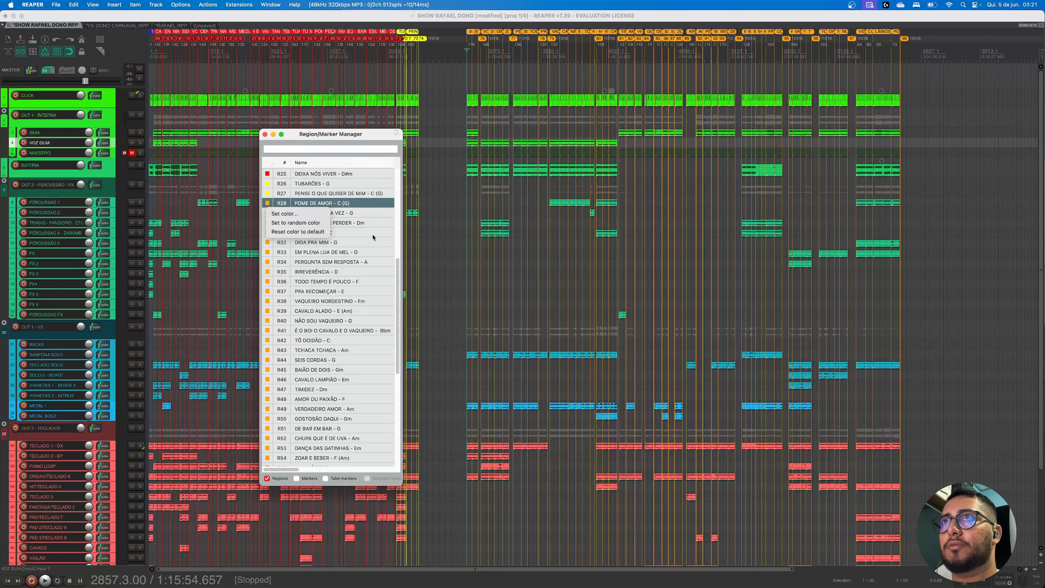
pyautogui.click(398, 272)
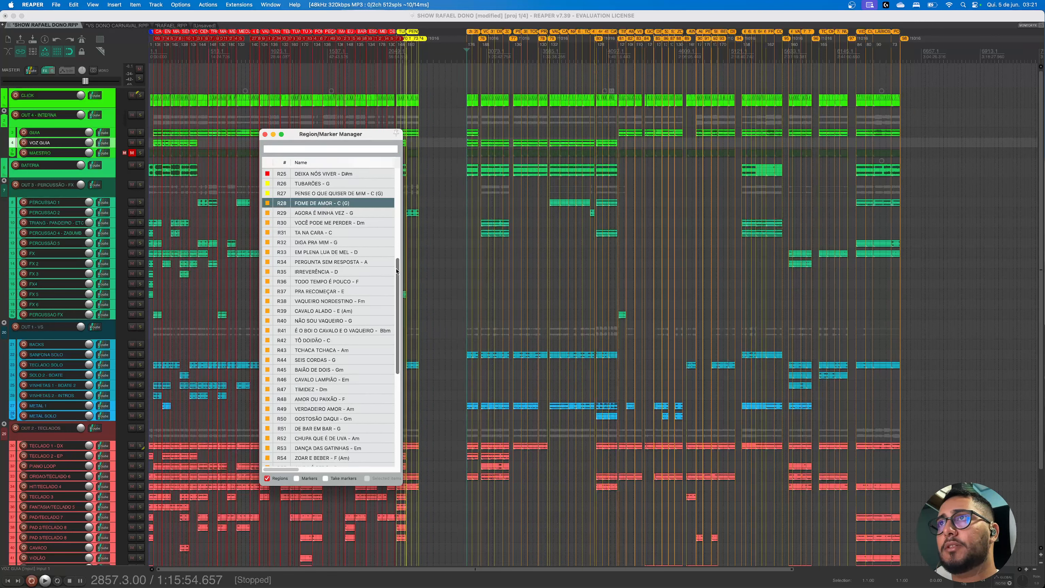
pyautogui.moveTo(397, 271); pyautogui.dragTo(396, 268)
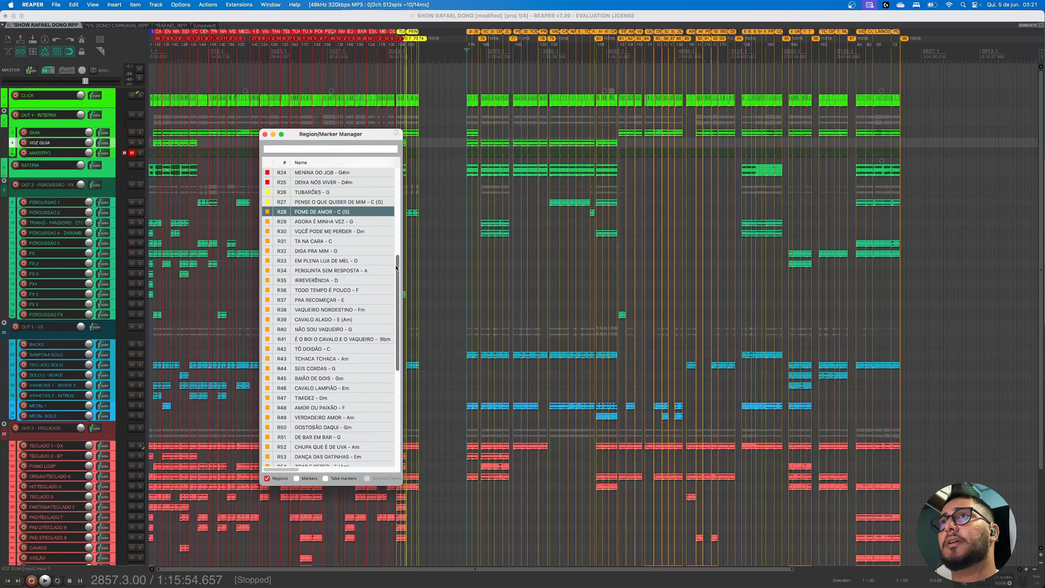
# Open the SWS Region Playlist and move the Region/Marker Manager to the middle of the arrangement
pyautogui.moveTo(337, 129)
pyautogui.mouseDown()
pyautogui.moveTo(207, 114)
pyautogui.moveTo(162, 125)
pyautogui.mouseUp()
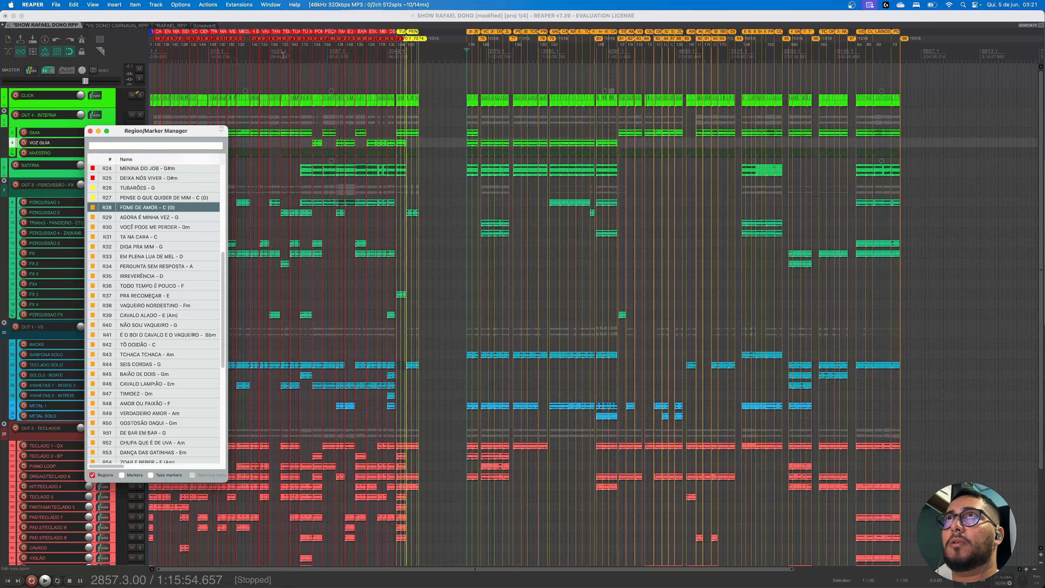
pyautogui.click(243, 6)
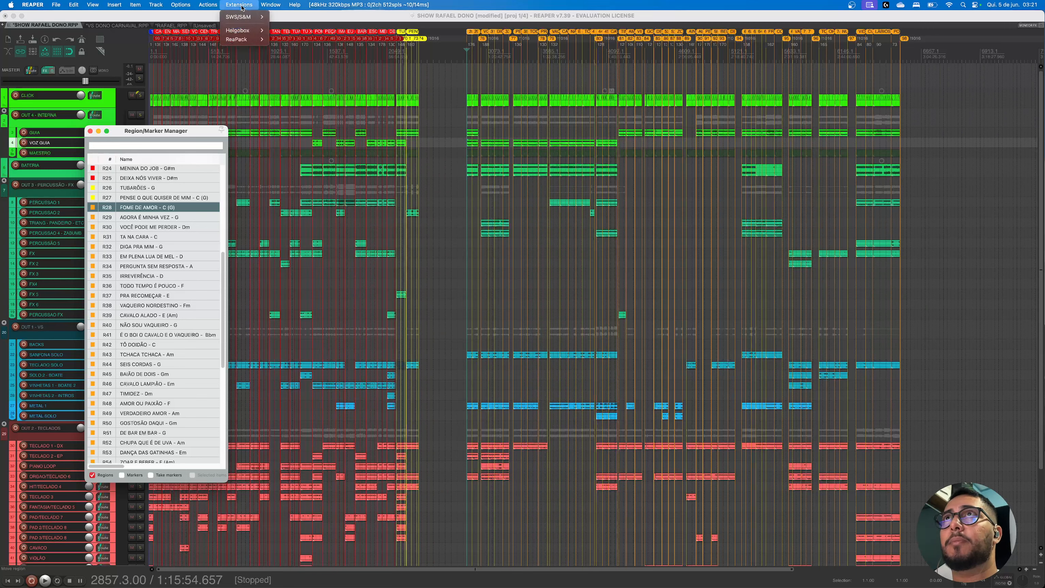
pyautogui.moveTo(246, 18)
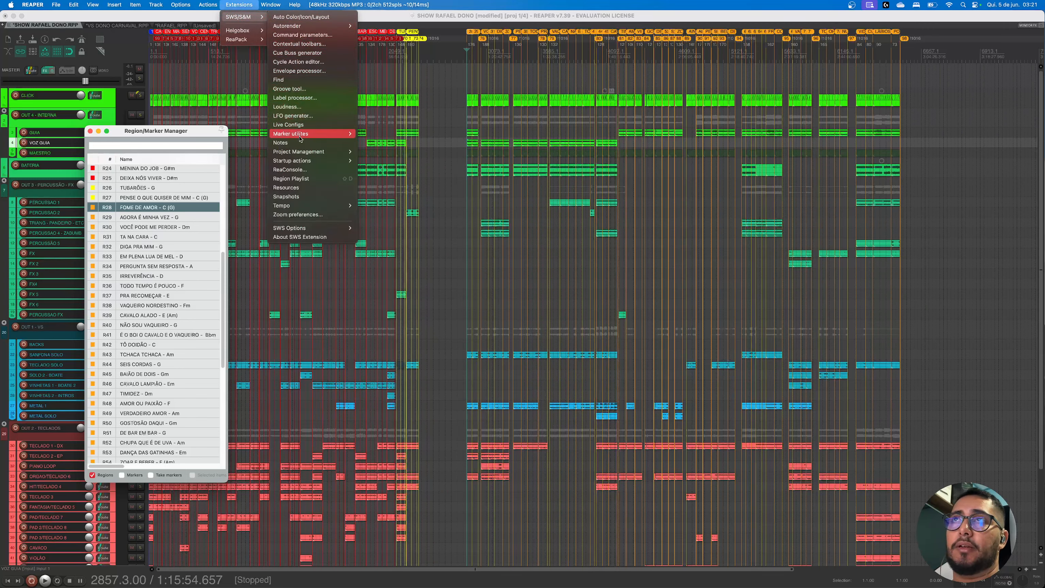
pyautogui.moveTo(304, 160)
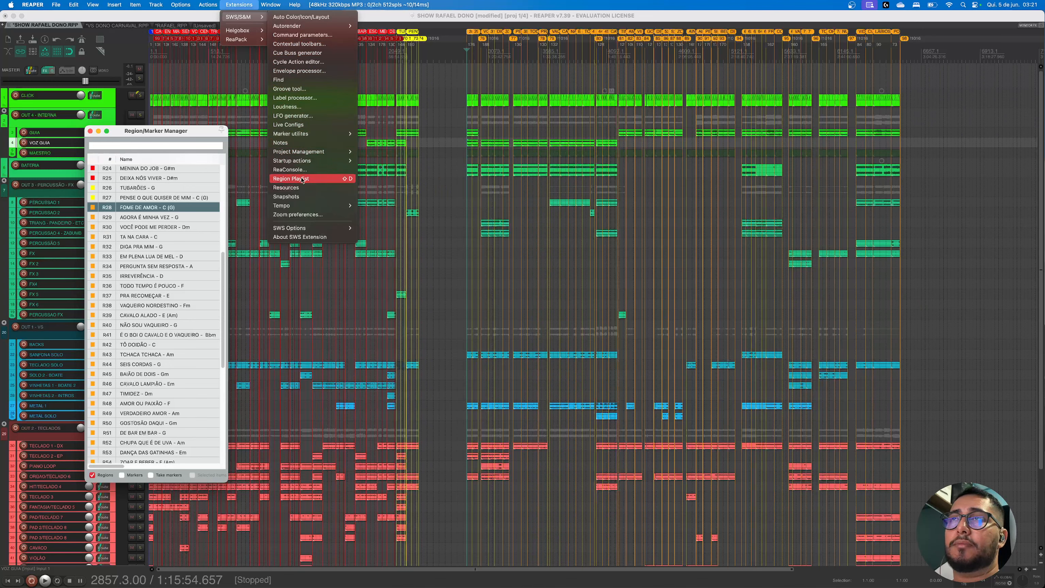
pyautogui.click(301, 179)
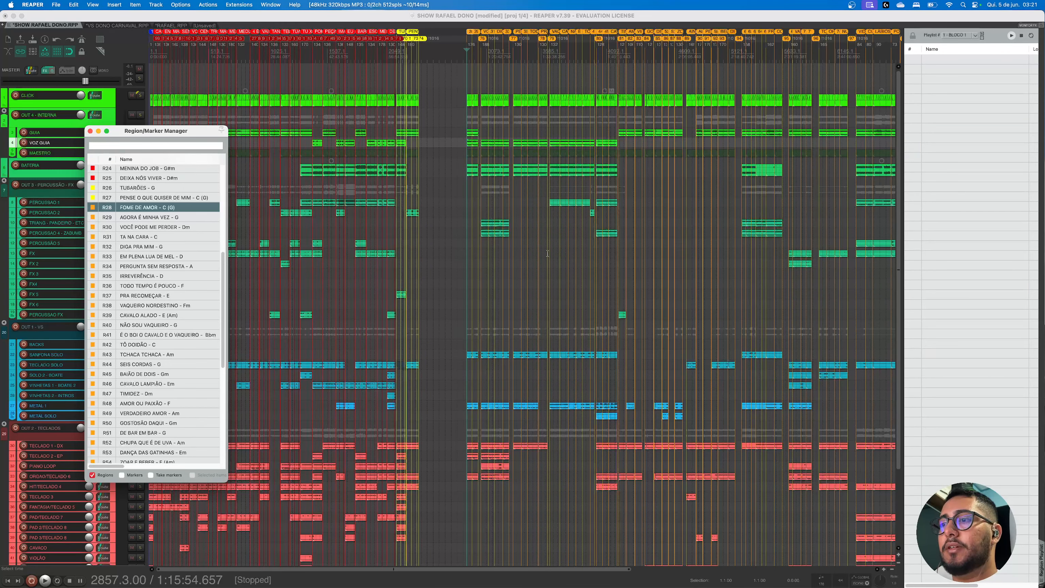
pyautogui.moveTo(145, 135)
pyautogui.mouseDown()
pyautogui.moveTo(562, 179)
pyautogui.moveTo(610, 159)
pyautogui.moveTo(598, 145)
pyautogui.mouseUp()
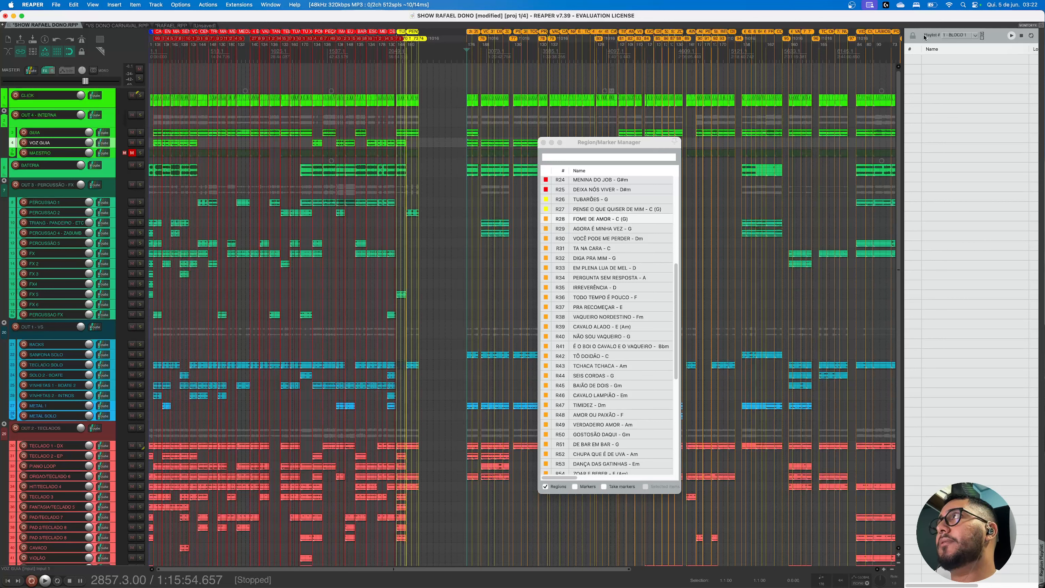
# Delete the existing region playlists BLOCO 1 and BLOCO 2
pyautogui.click(996, 35)
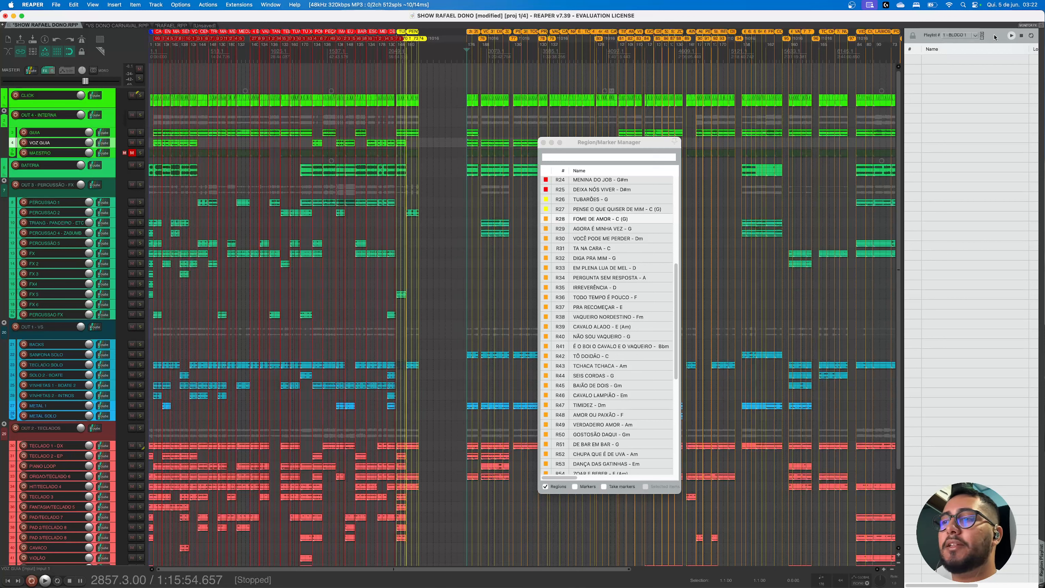
pyautogui.click(956, 36)
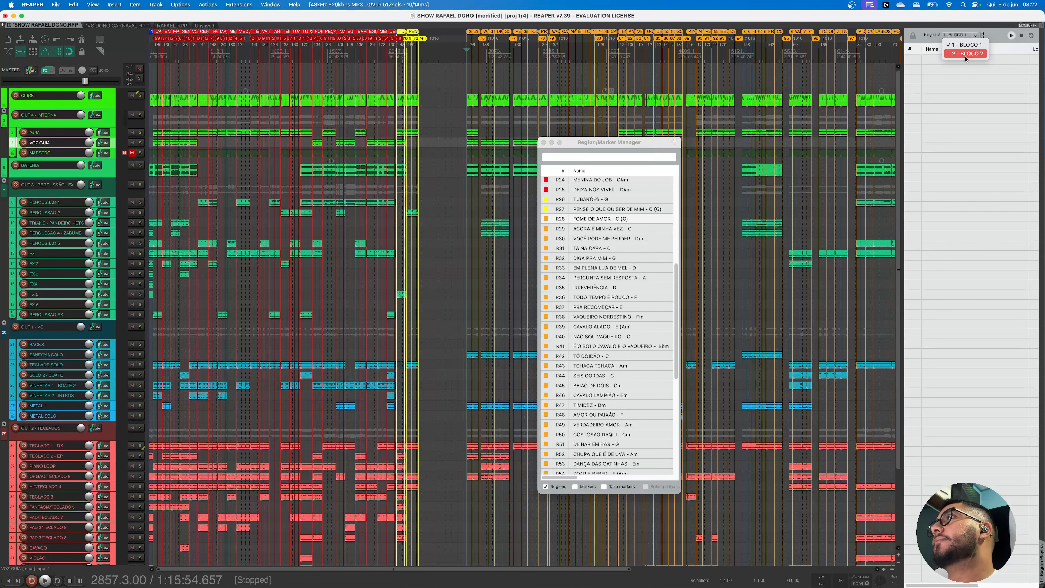
pyautogui.click(981, 40)
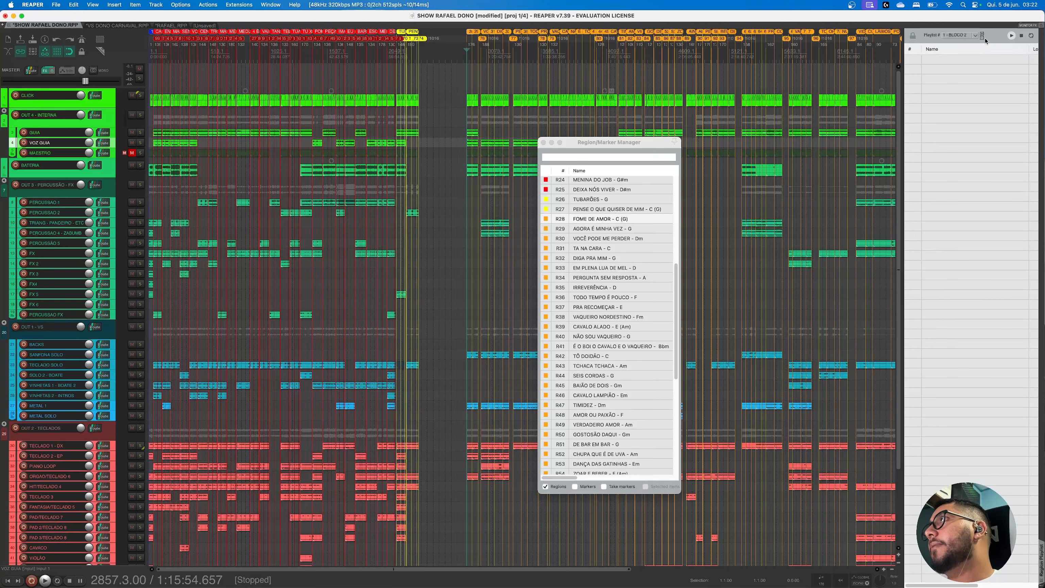
pyautogui.click(982, 37)
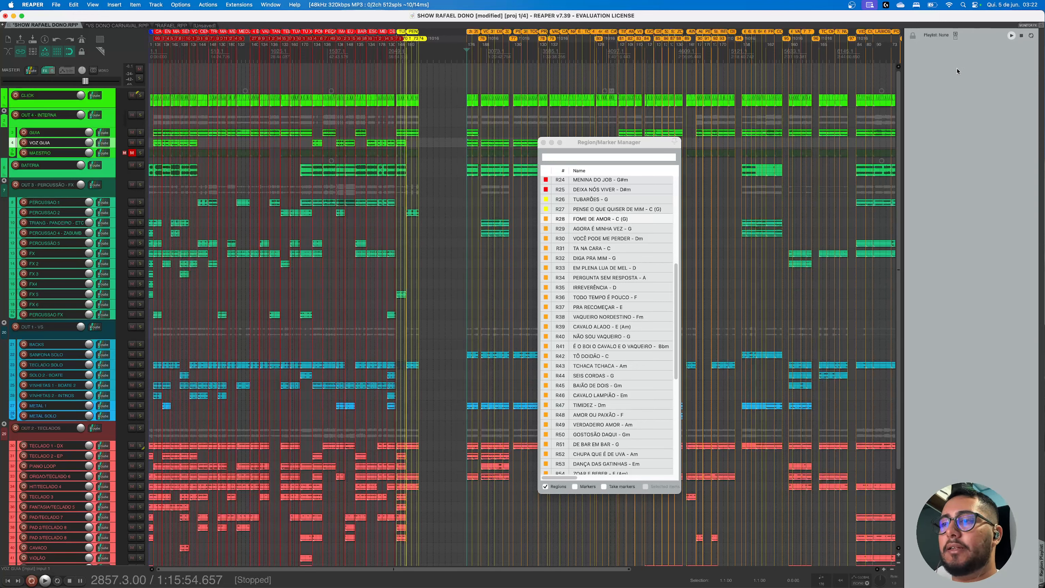
# Create a region playlist named BLOCO 1 and check it in the list of playlists
pyautogui.click(956, 35)
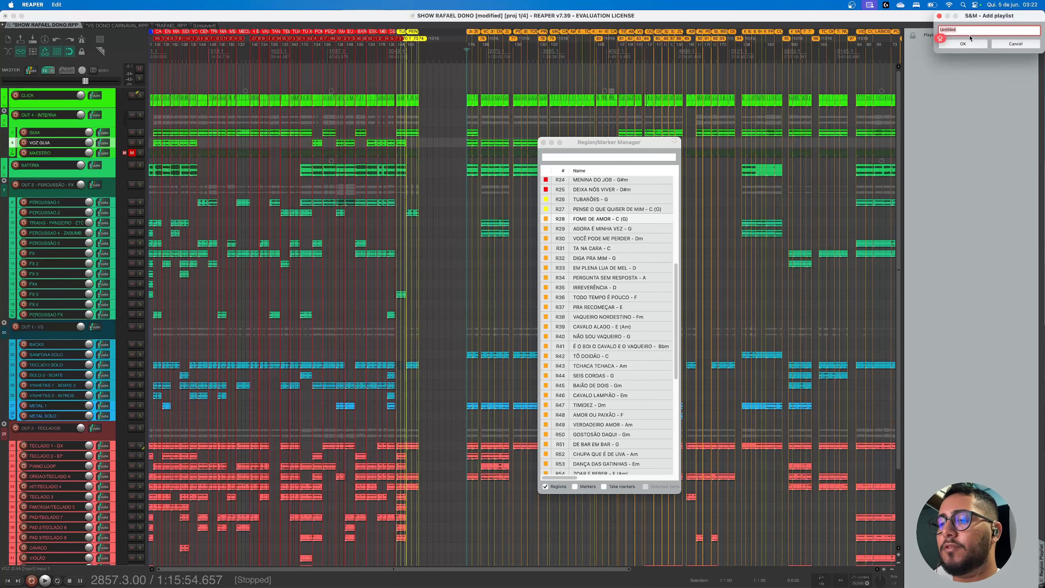
pyautogui.write('BLOCO')
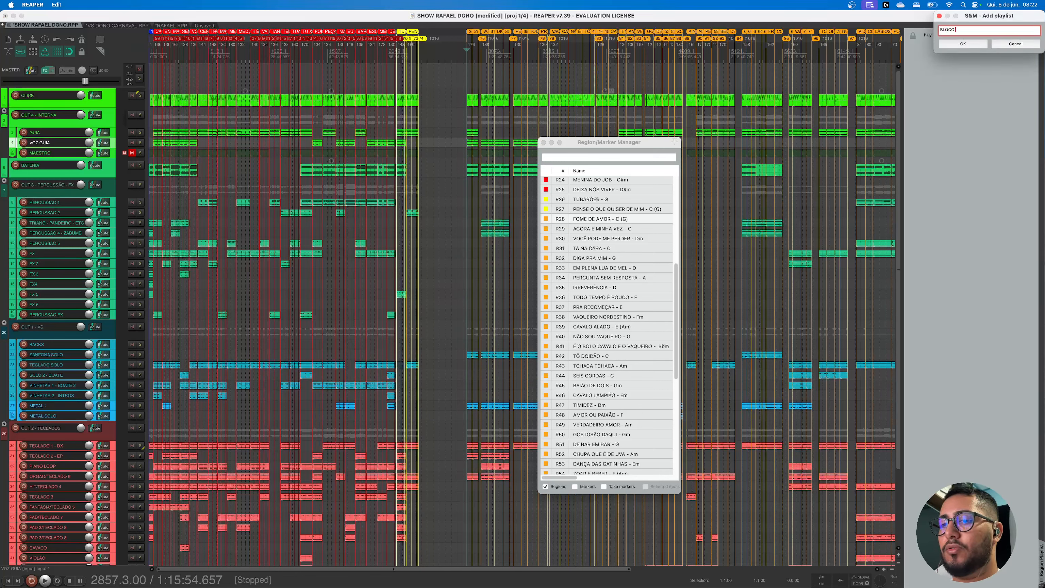
pyautogui.write(' 1')
pyautogui.press('Return')
pyautogui.click(959, 36)
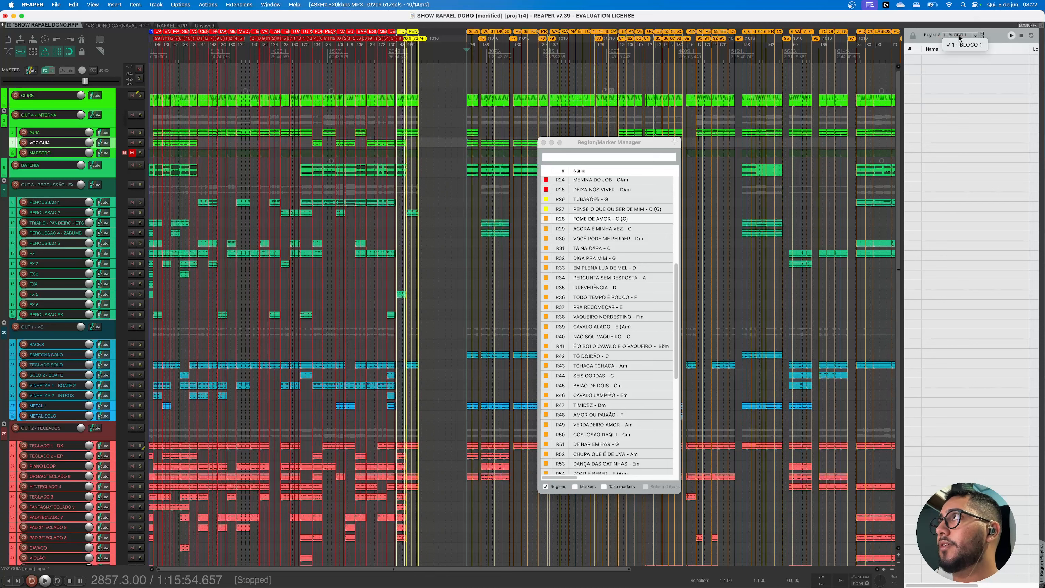
# Create two more region playlists named BLOCO 2 and BLOCO 3
pyautogui.click(995, 35)
pyautogui.click(982, 34)
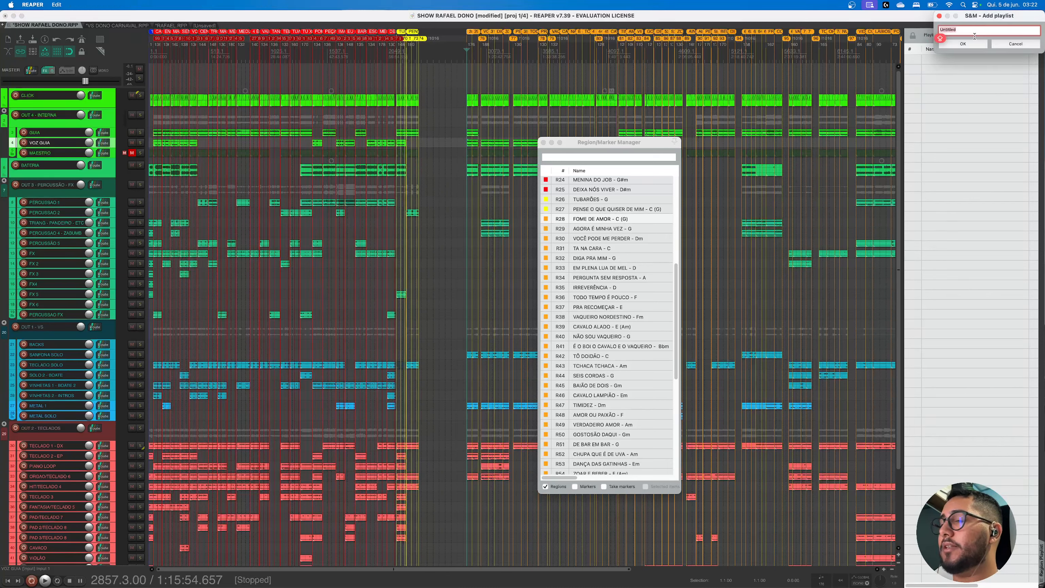
pyautogui.write('BLOCO 2')
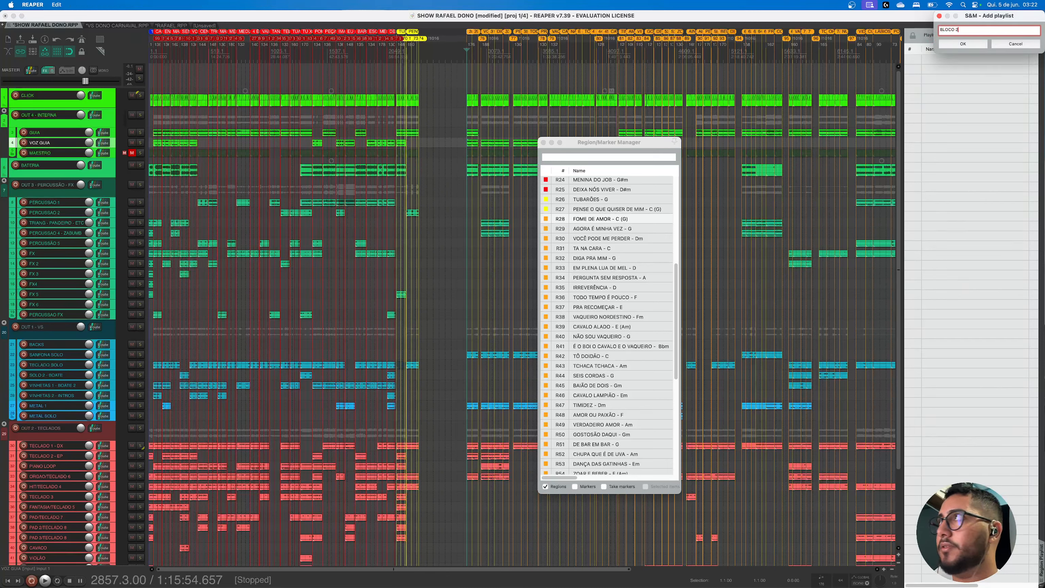
pyautogui.press('Return')
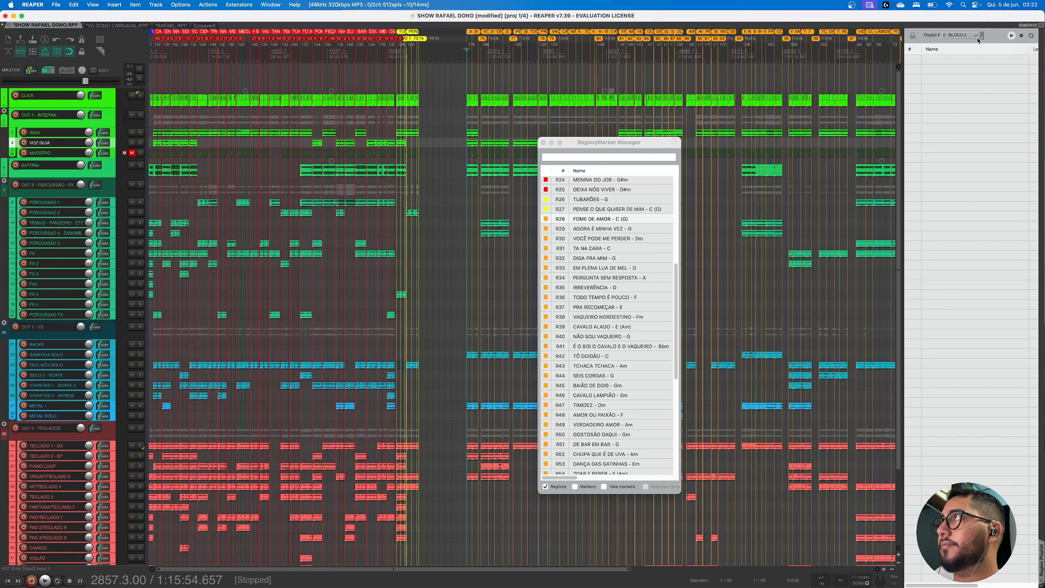
pyautogui.click(982, 35)
pyautogui.write('BL')
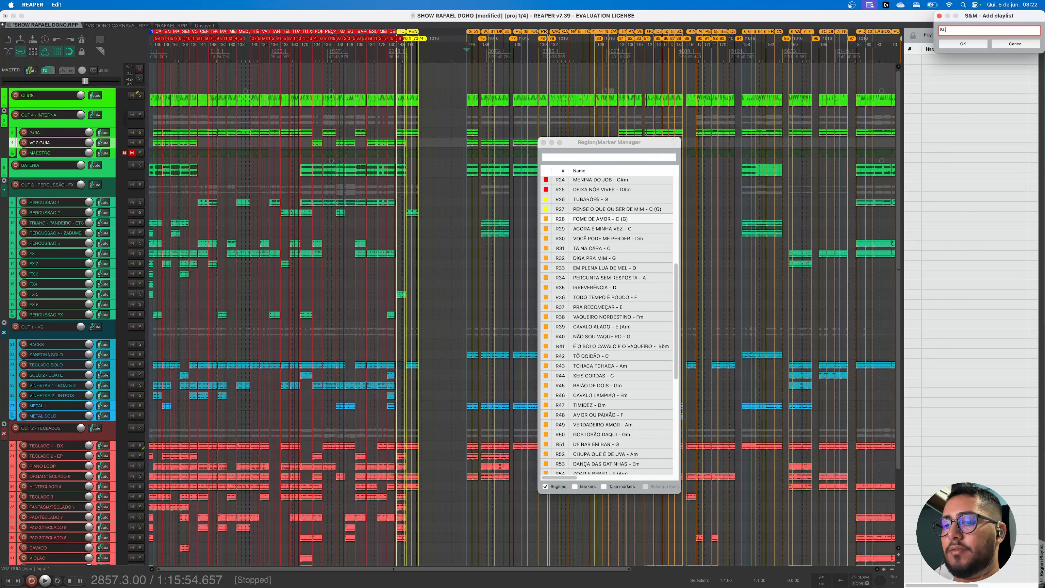
pyautogui.write('OCO 3')
pyautogui.press('Return')
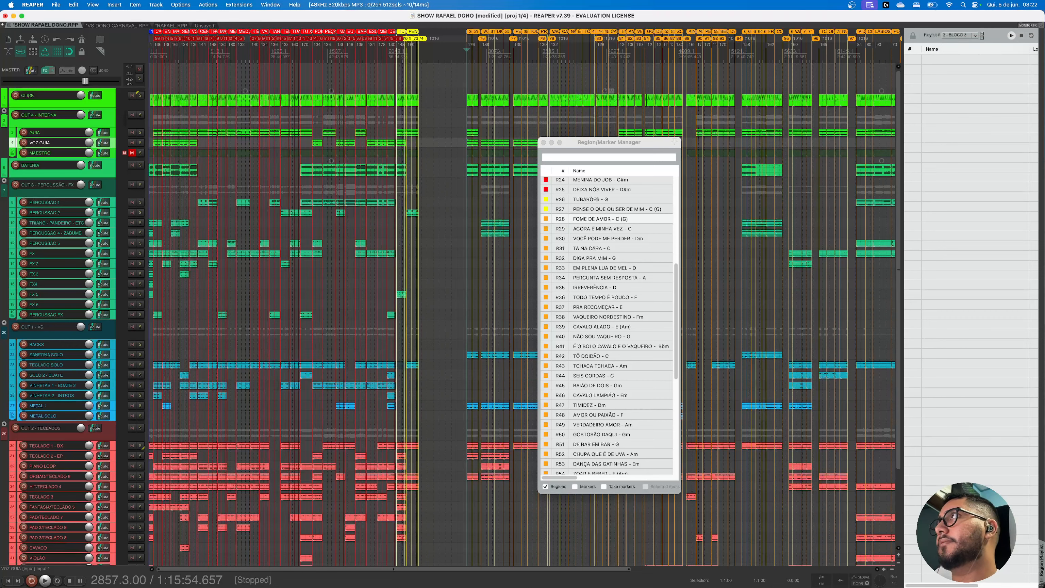
# Switch to the BLOCO 1 playlist and add region 1, ABERTURA, as its first entry
pyautogui.click(975, 35)
pyautogui.click(960, 46)
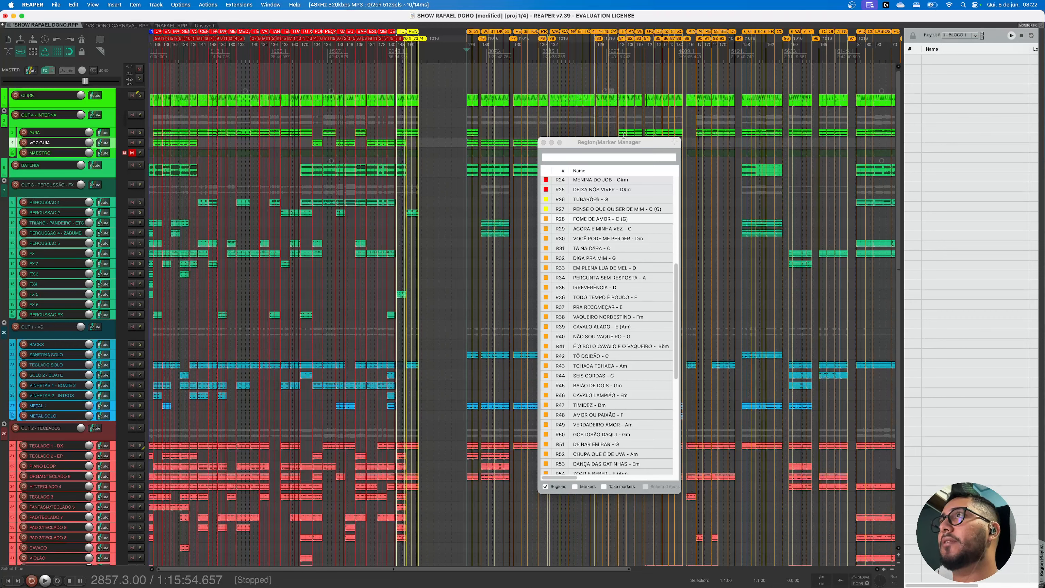
pyautogui.moveTo(615, 143); pyautogui.dragTo(537, 108)
pyautogui.rightClick(930, 61)
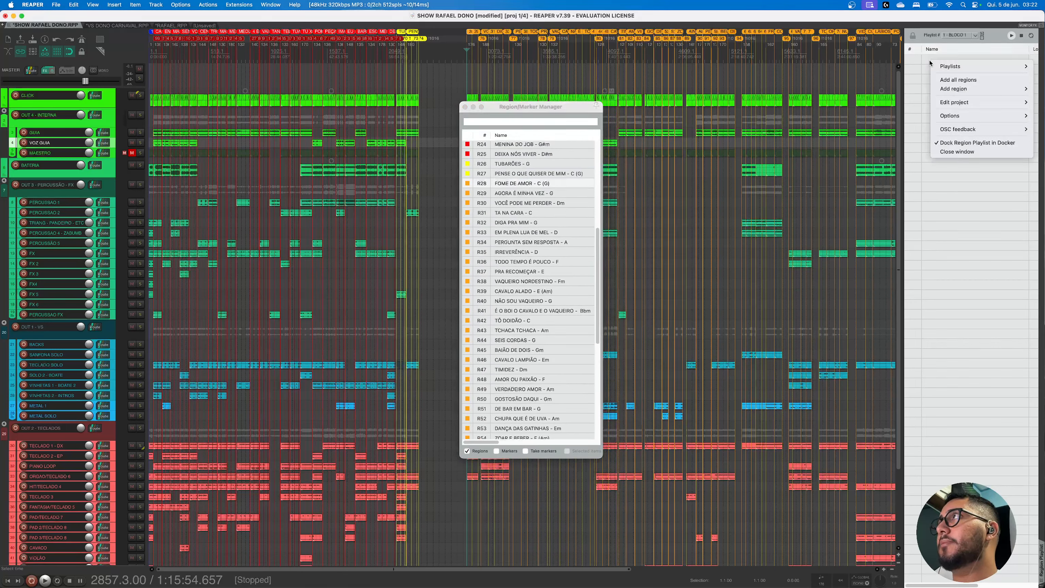
pyautogui.moveTo(945, 88)
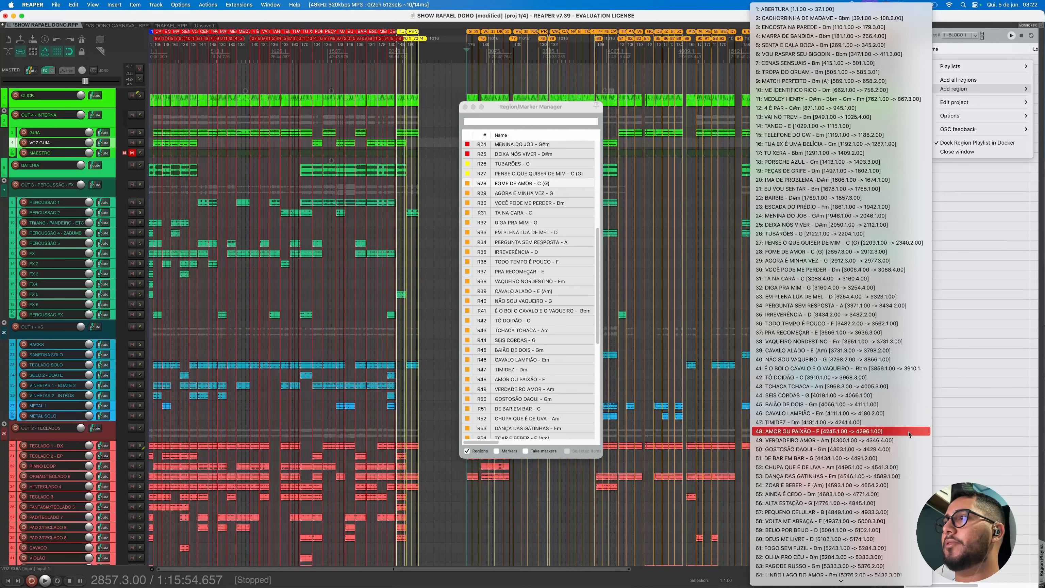
pyautogui.scroll(-5, 864, 412)
pyautogui.scroll(1, 840, 371)
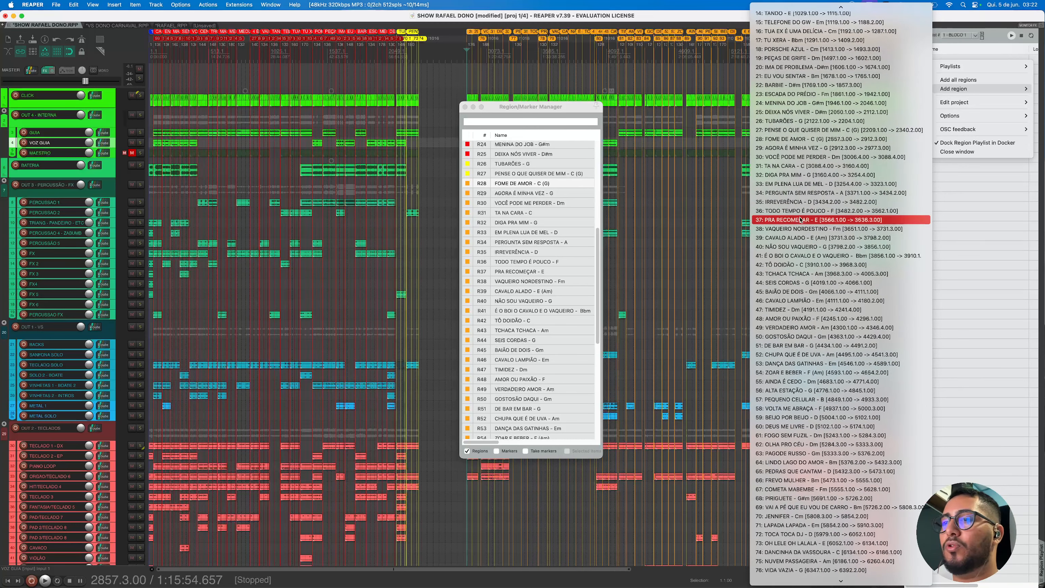
pyautogui.scroll(5, 806, 149)
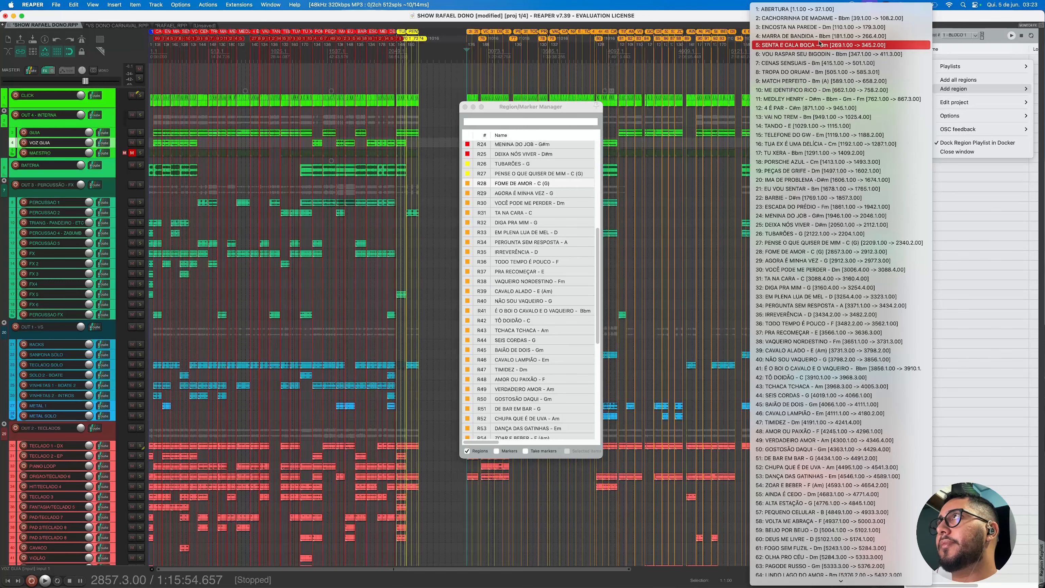
pyautogui.click(819, 10)
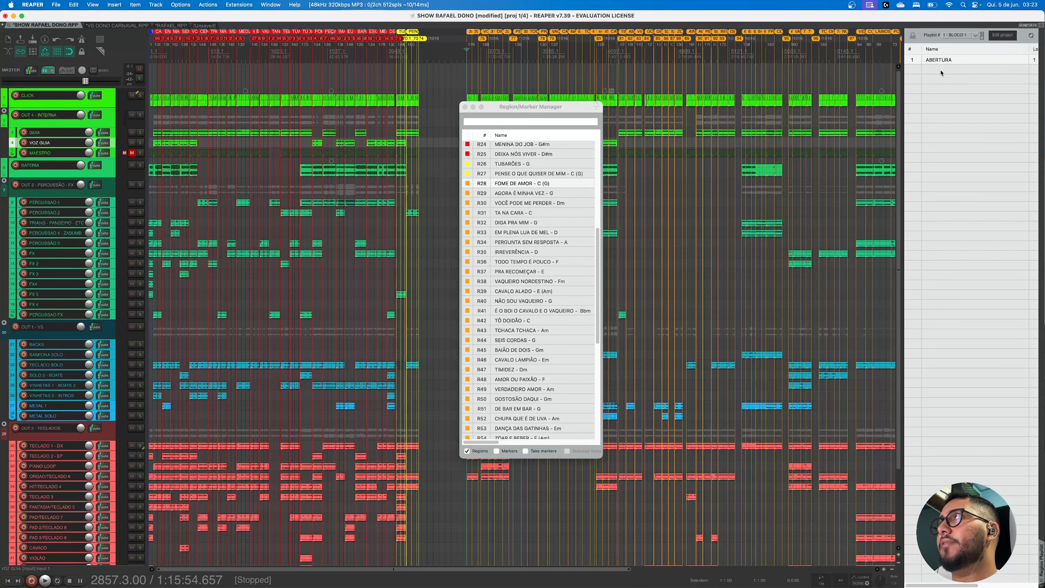
# Add VOU RASPAR SEU BIGODIN, MARRA DE BANDIDA, ENCOSTA NA PAREDE and CACHORRINHA DE MADAME to the BLOCO 1 playlist in that order
pyautogui.rightClick(941, 73)
pyautogui.moveTo(889, 98)
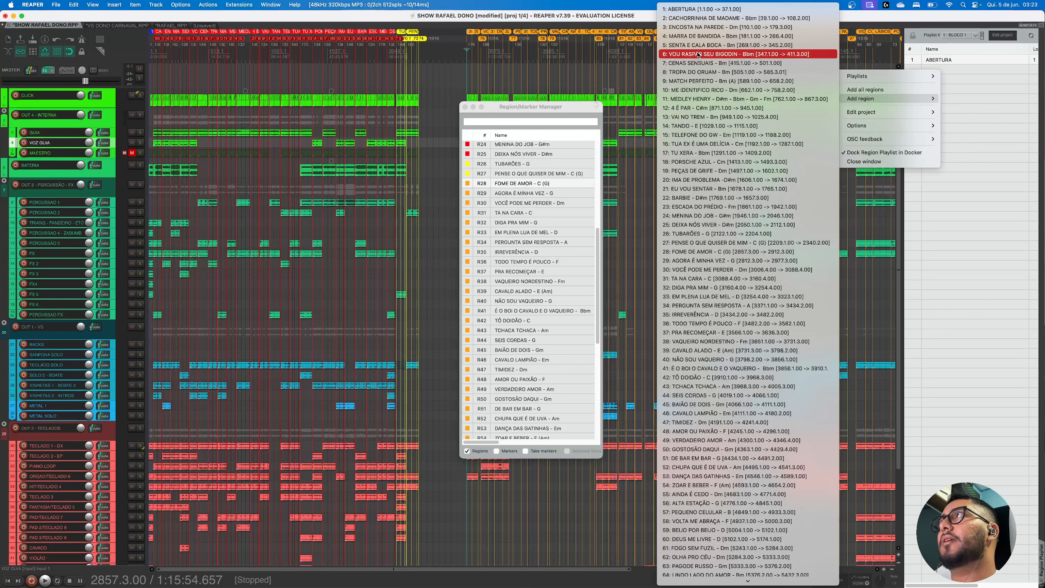
pyautogui.click(698, 54)
pyautogui.rightClick(937, 80)
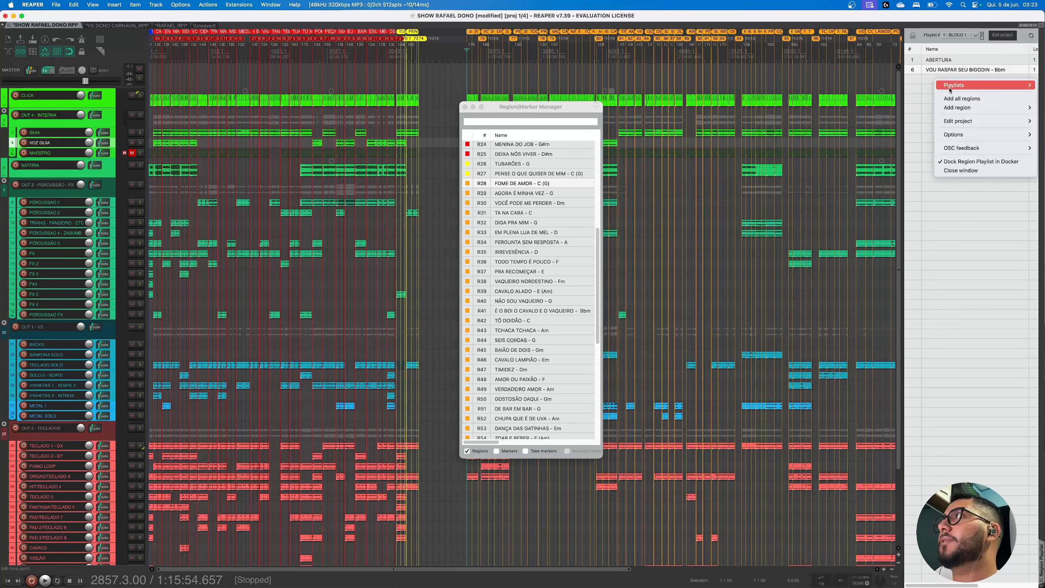
pyautogui.click(918, 84)
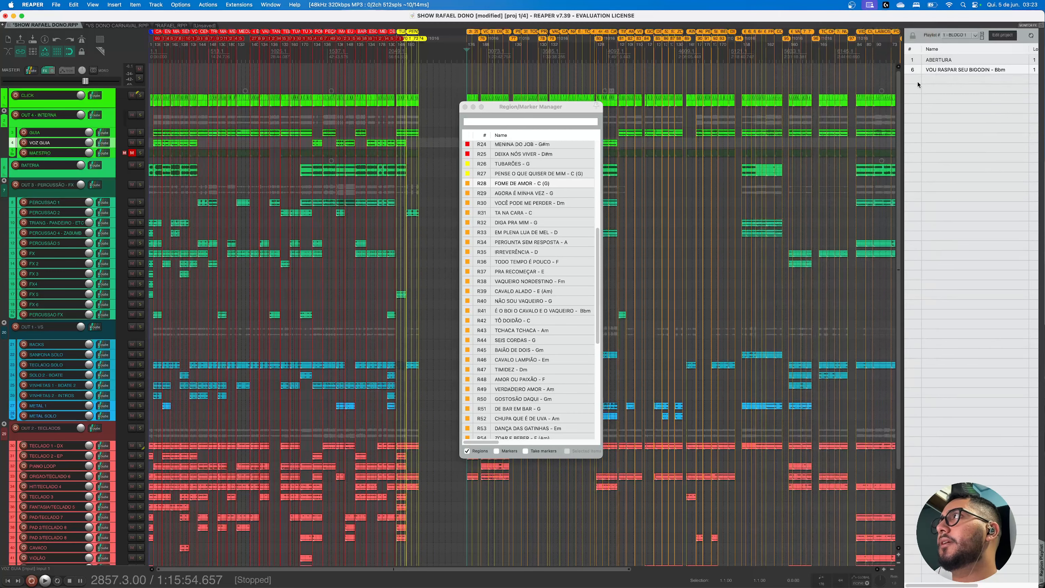
pyautogui.rightClick(940, 91)
pyautogui.moveTo(897, 120)
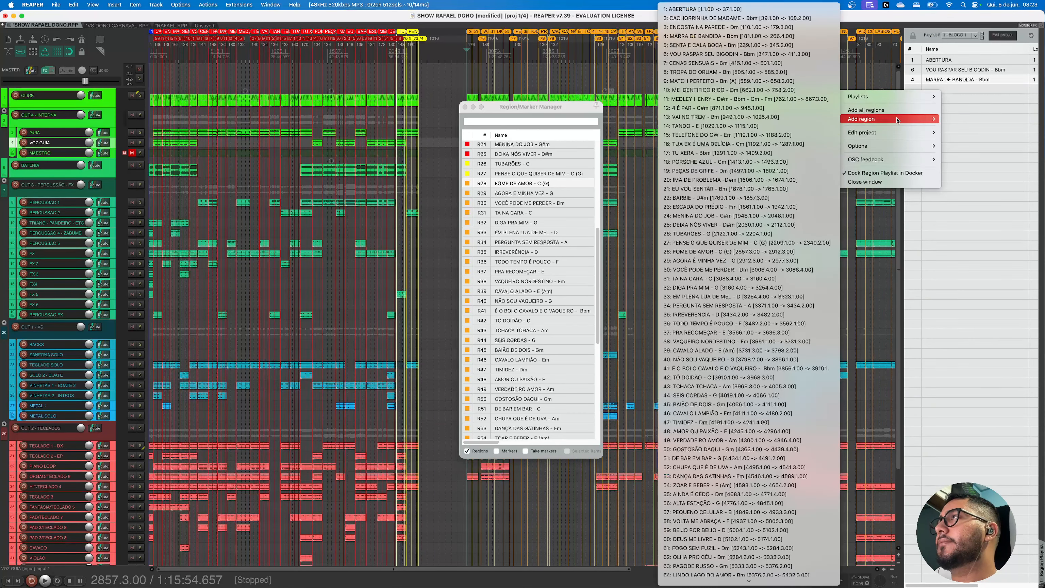
pyautogui.click(704, 28)
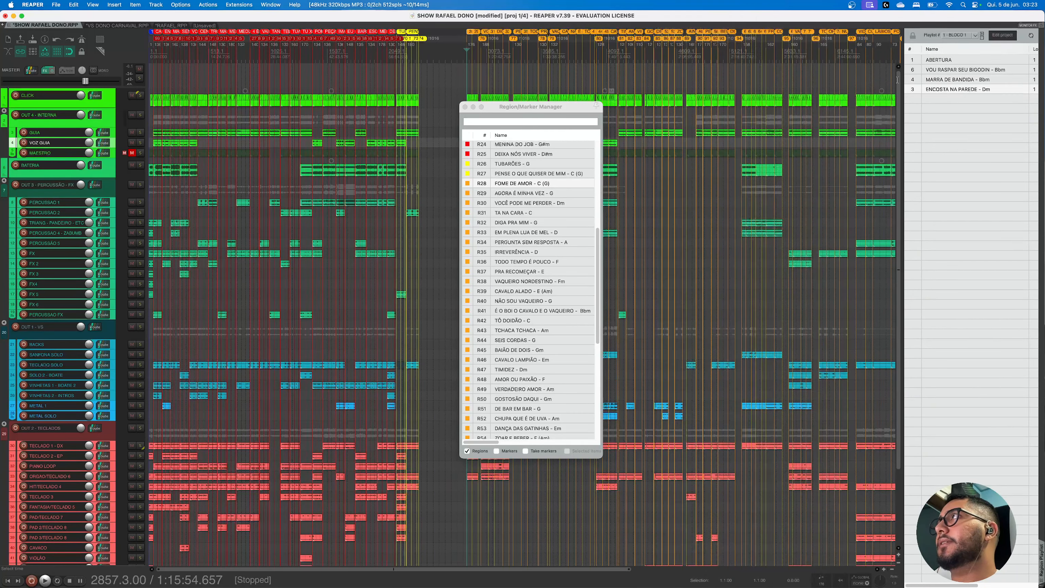
pyautogui.rightClick(939, 99)
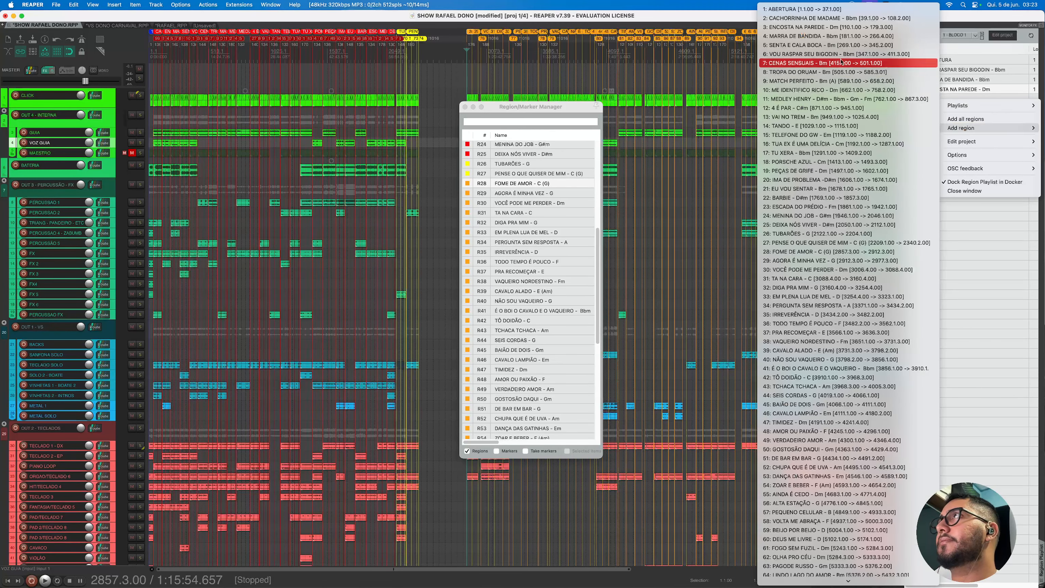
pyautogui.press('Escape')
pyautogui.press('Escape')
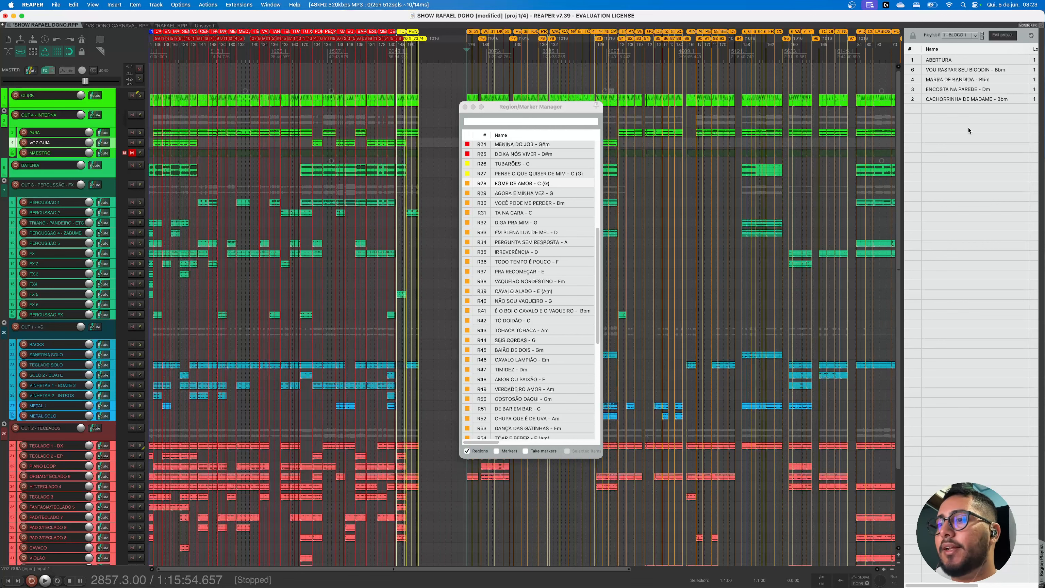
# Switch to the BLOCO 2 playlist and add the regions BAIÃO DE DOIS and CAVALO LAMPIÃO
pyautogui.click(970, 35)
pyautogui.click(964, 45)
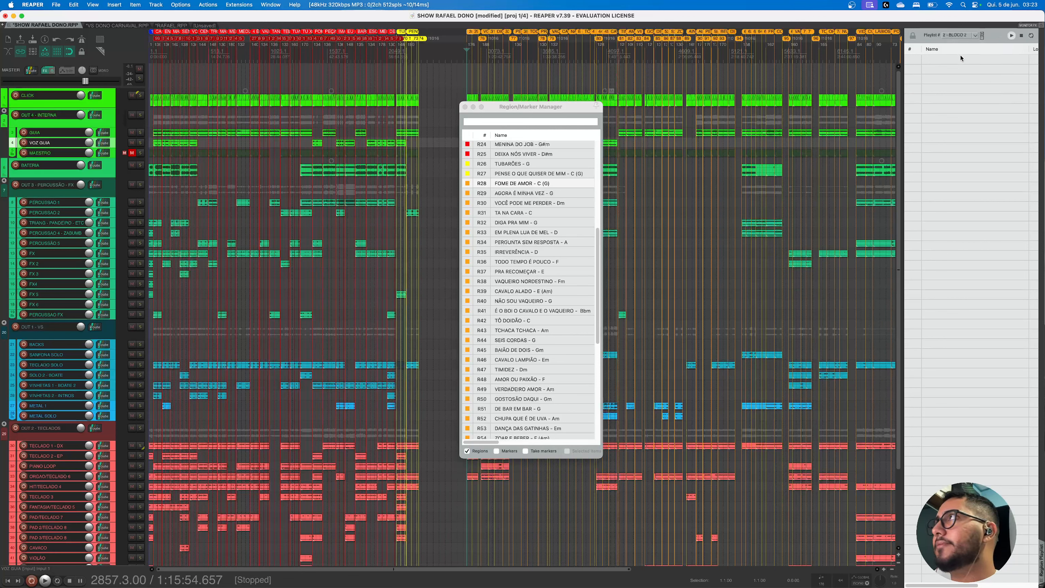
pyautogui.rightClick(961, 58)
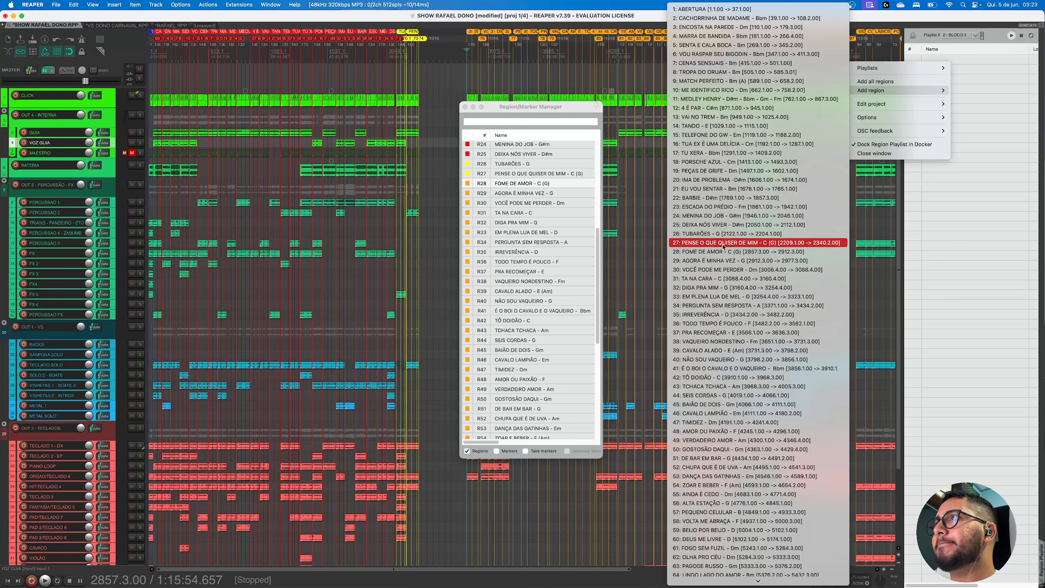
pyautogui.click(717, 406)
pyautogui.rightClick(947, 74)
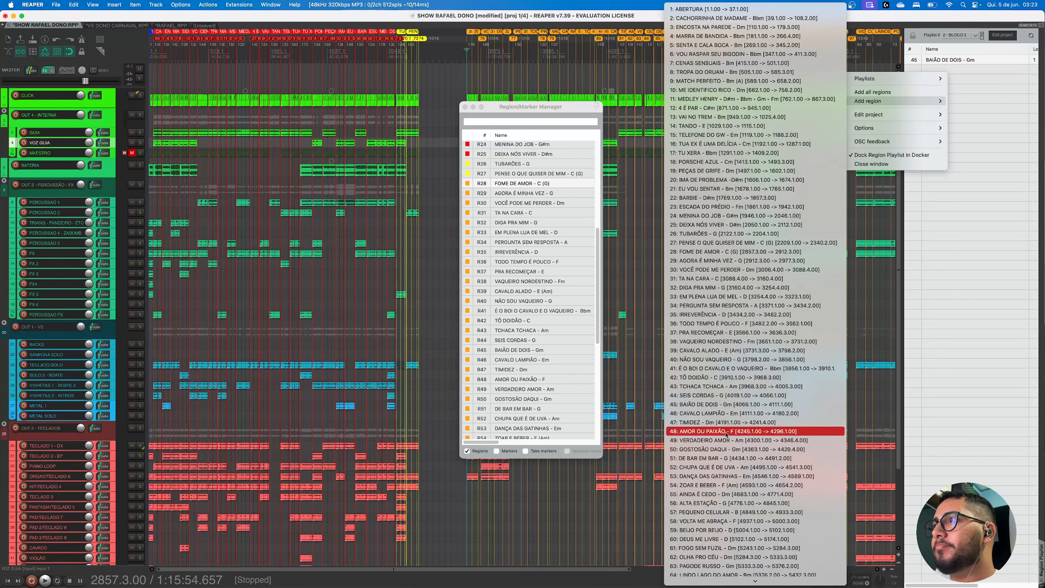
pyautogui.click(727, 413)
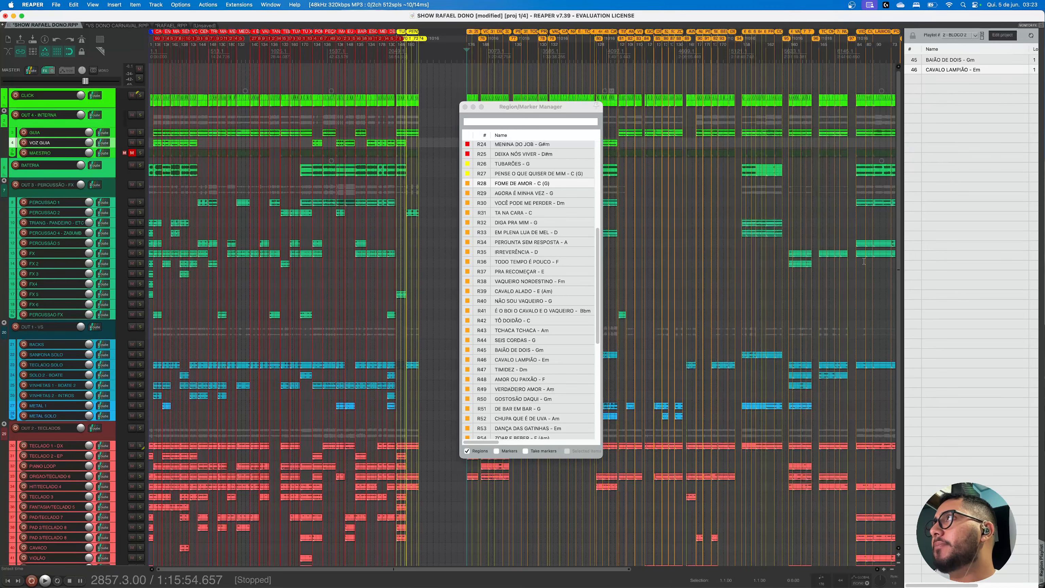
pyautogui.rightClick(947, 77)
pyautogui.moveTo(898, 105)
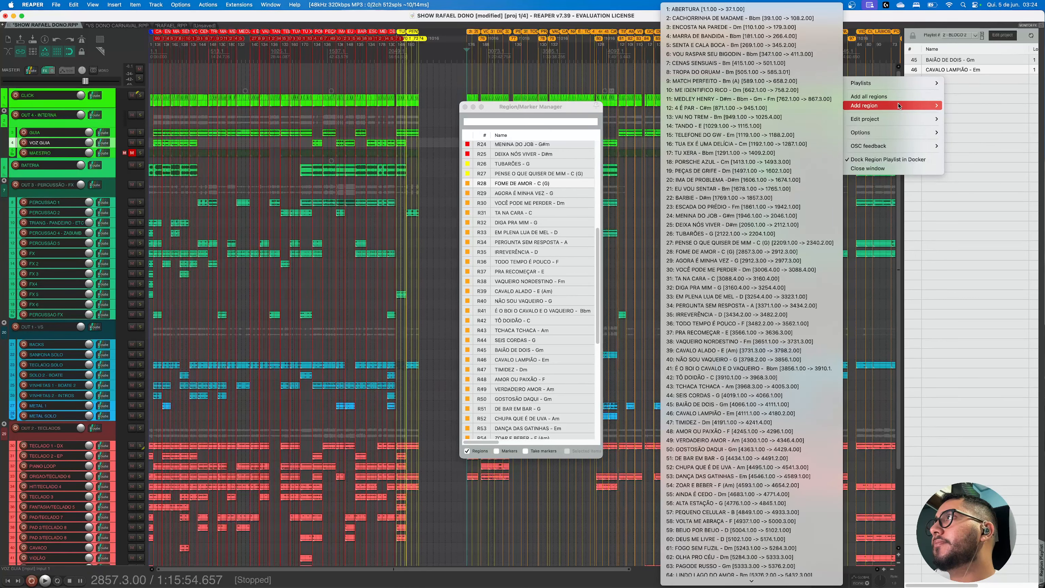
# Add the SEIS CORDAS - G and ABERTURA regions to the BLOCO 2 playlist, ordering ABERTURA first and SEIS CORDAS second
pyautogui.click(778, 395)
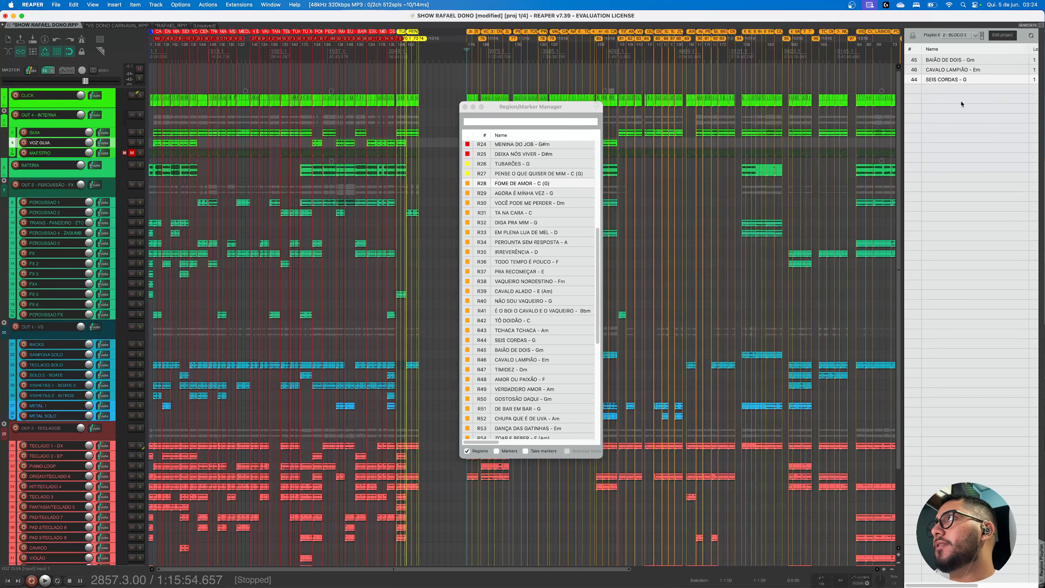
pyautogui.moveTo(945, 79); pyautogui.dragTo(943, 59)
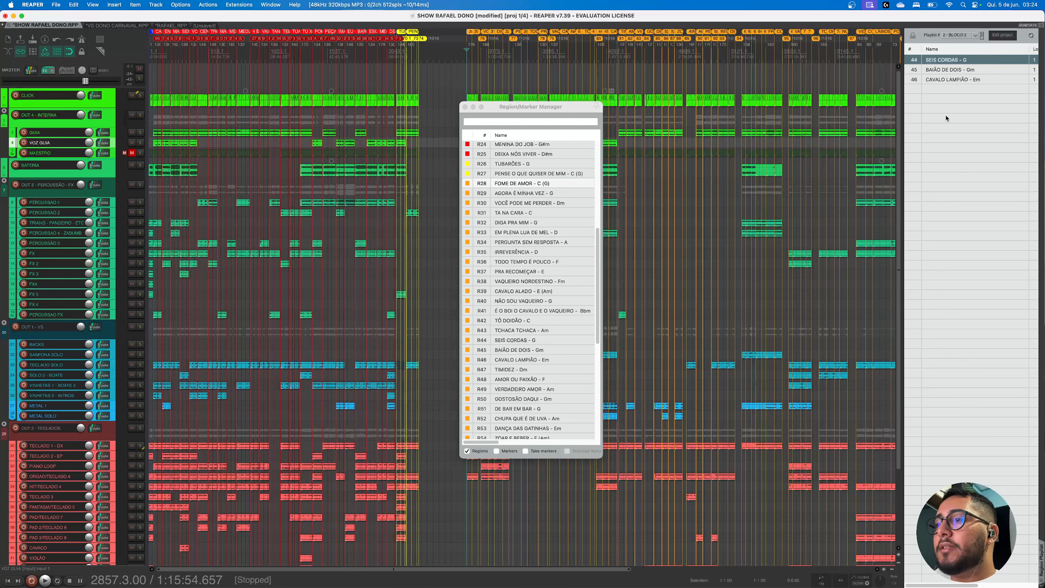
pyautogui.rightClick(941, 92)
pyautogui.moveTo(885, 122)
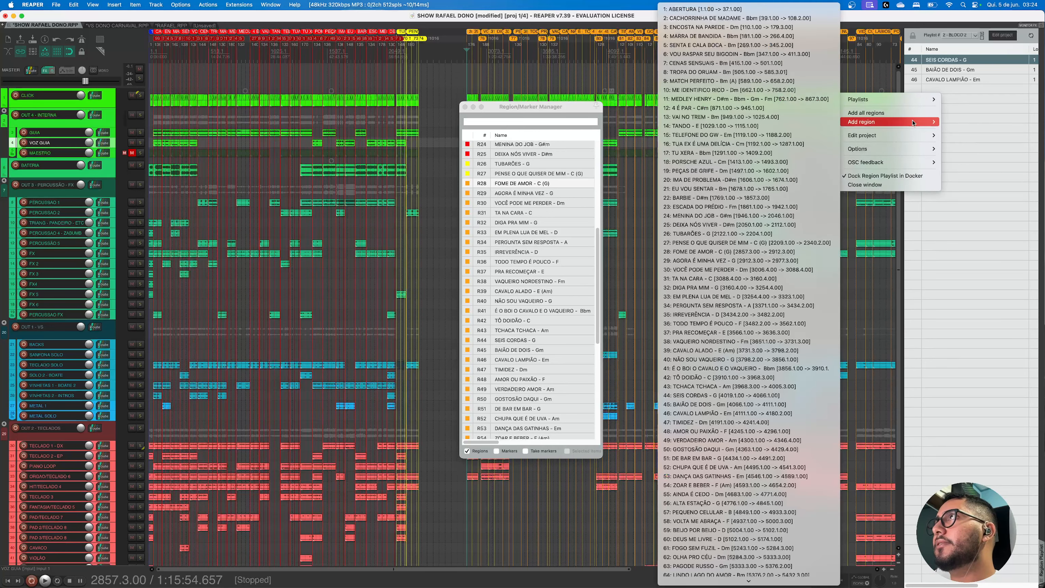
pyautogui.click(733, 9)
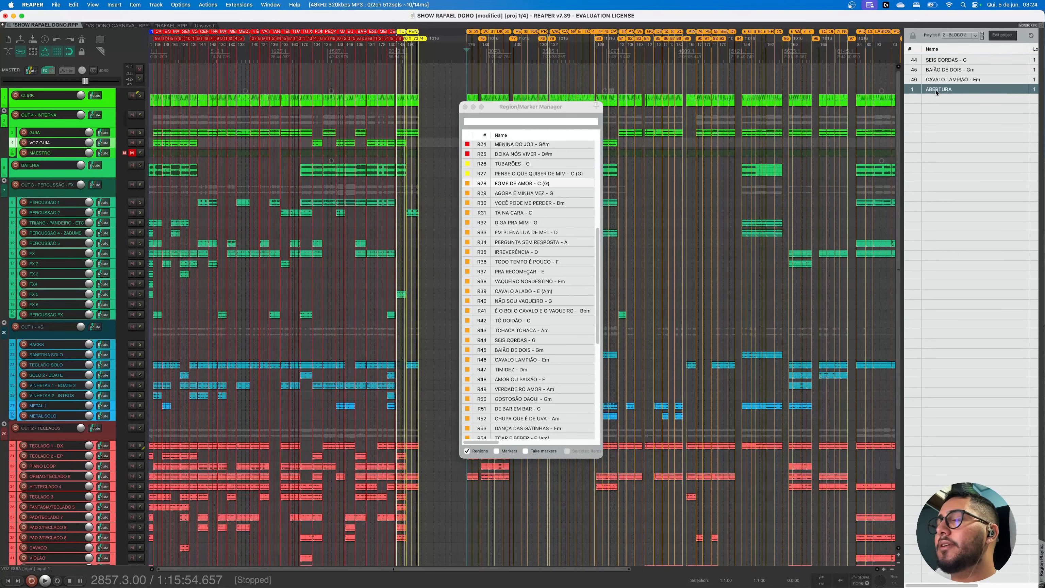
pyautogui.moveTo(937, 92); pyautogui.dragTo(936, 57)
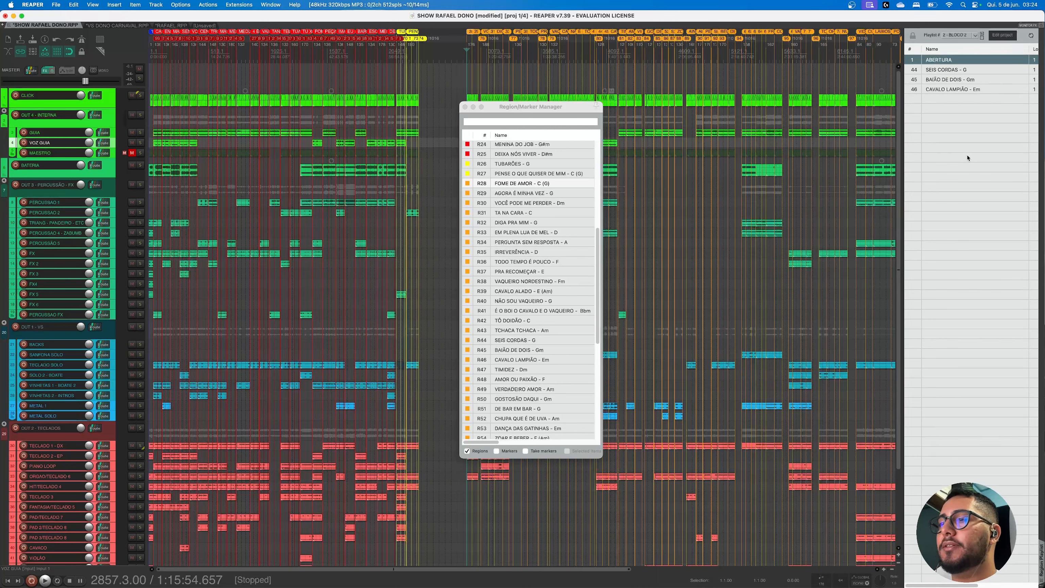
# Play the playlist briefly from ABERTURA, stop it, and step through SEIS CORDAS, BAIÃO DE DOIS and CAVALO LAMPIÃO to check the order
pyautogui.doubleClick(912, 62)
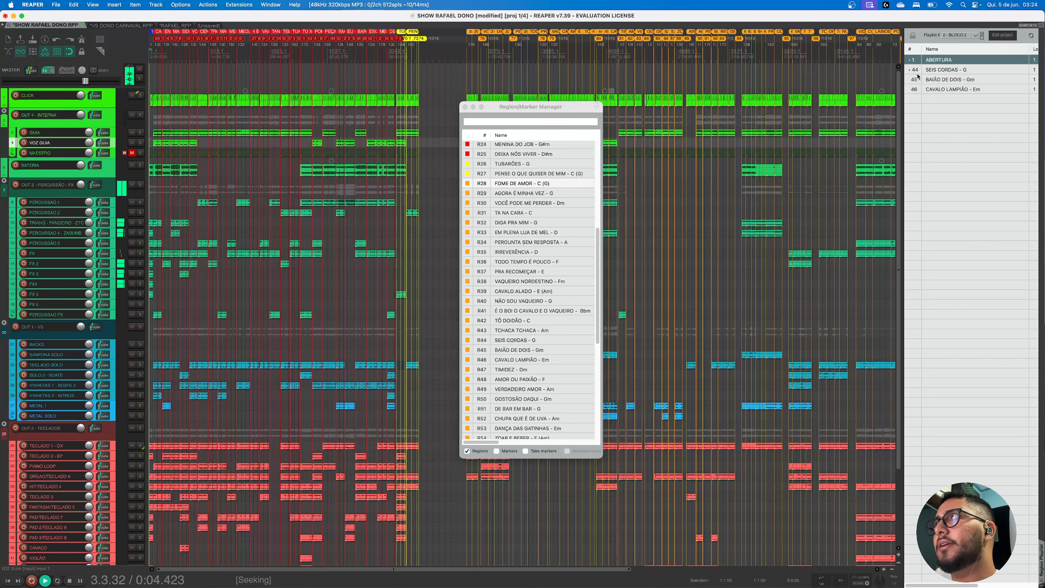
pyautogui.press('space')
pyautogui.click(939, 70)
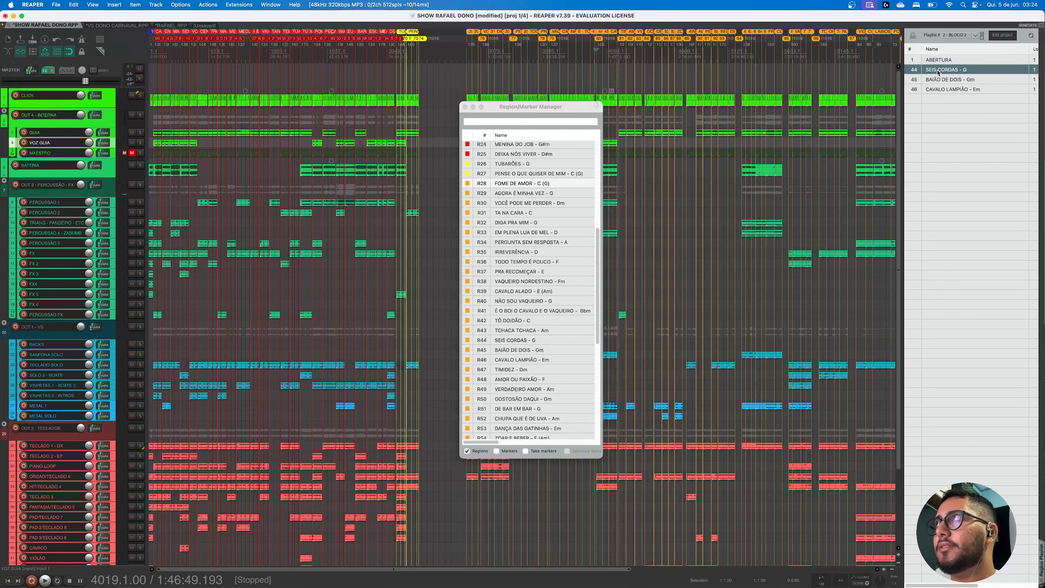
pyautogui.click(939, 80)
pyautogui.click(941, 88)
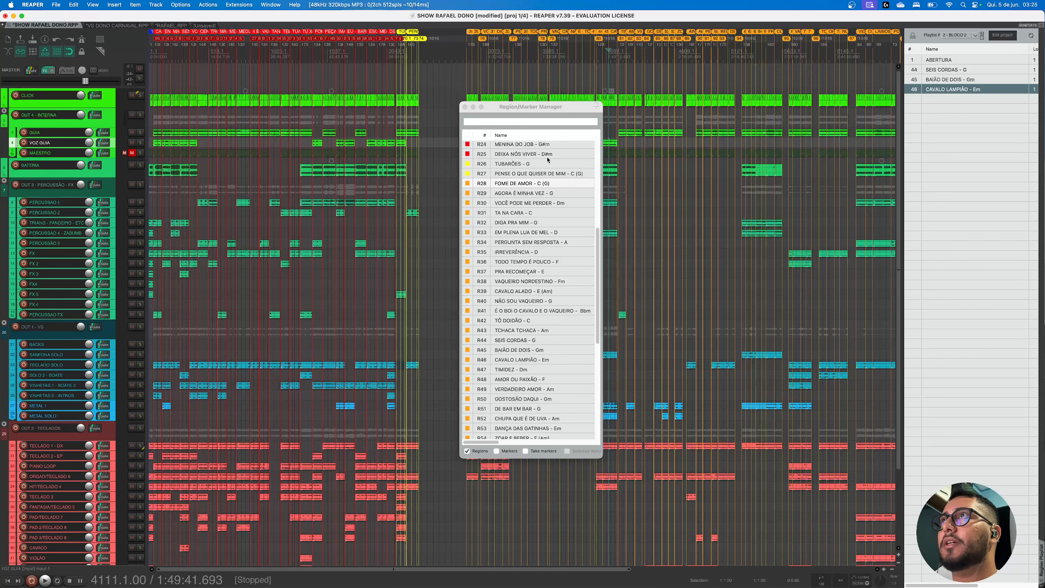
# Close the Region/Marker Manager window
pyautogui.click(505, 109)
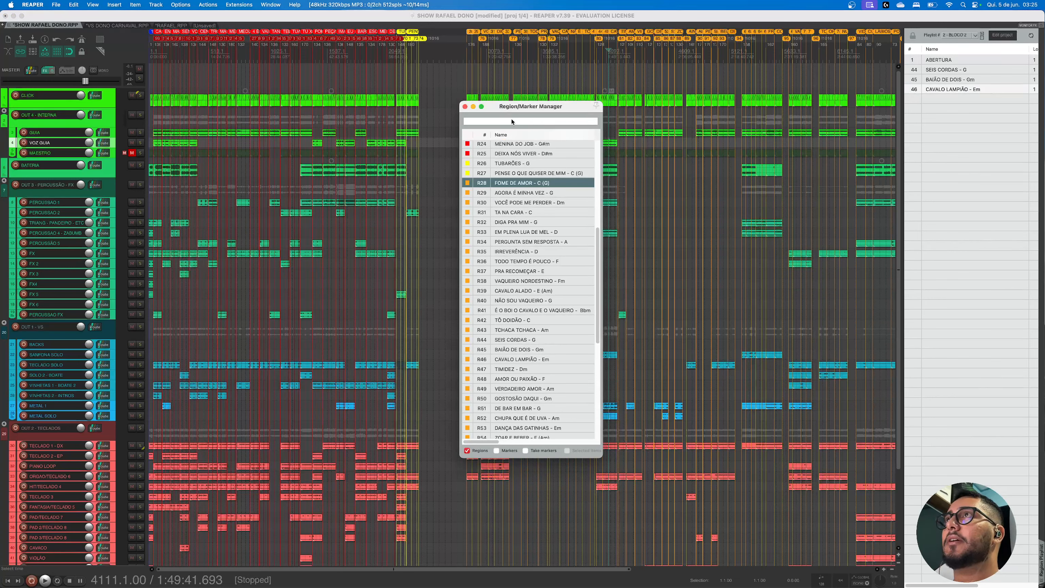
pyautogui.click(464, 107)
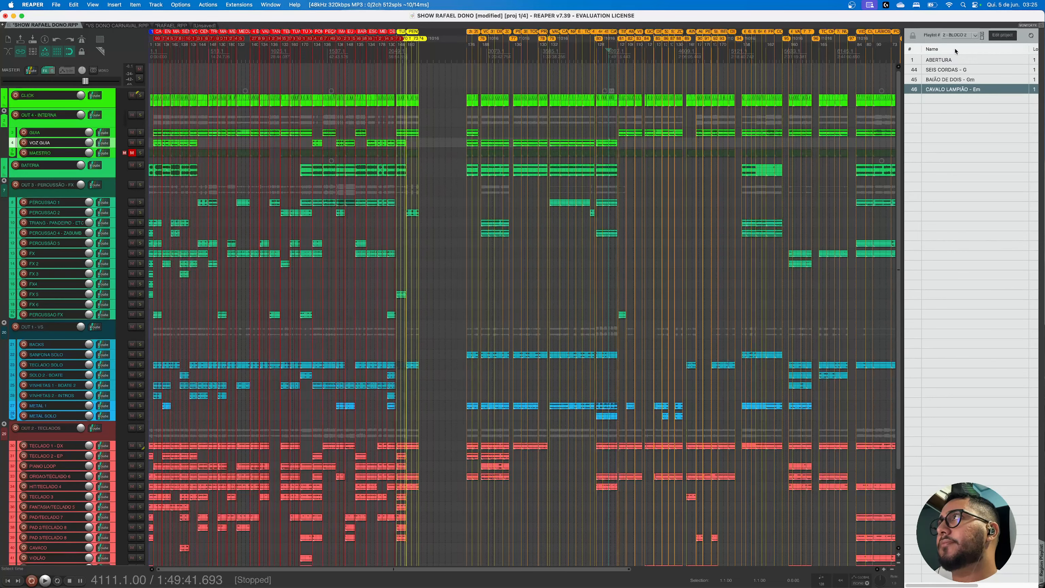
# View the BLOCO 1 playlist and return to the BLOCO 2 playlist
pyautogui.click(957, 35)
pyautogui.click(967, 44)
pyautogui.click(959, 36)
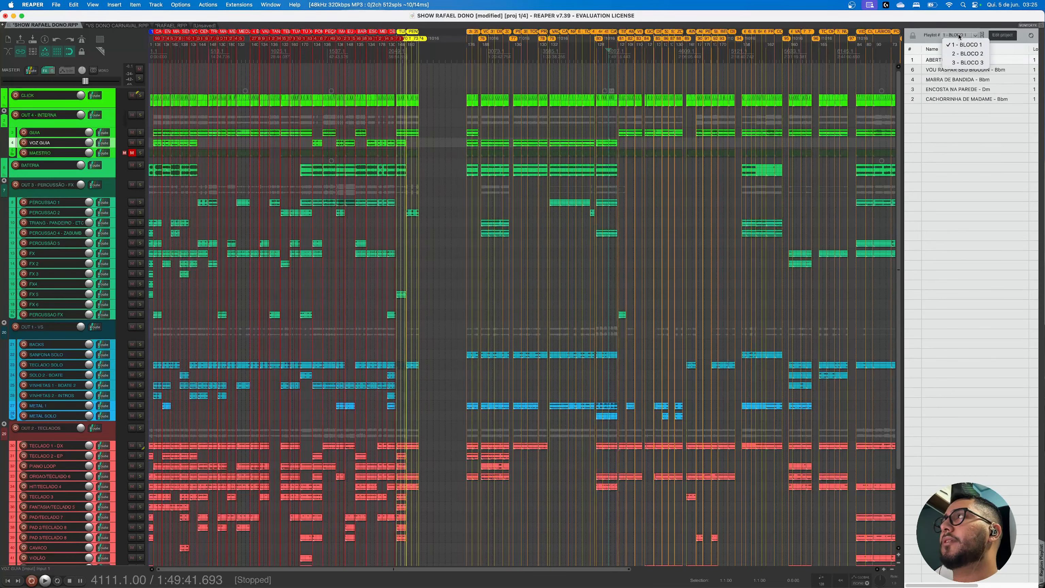
pyautogui.click(967, 54)
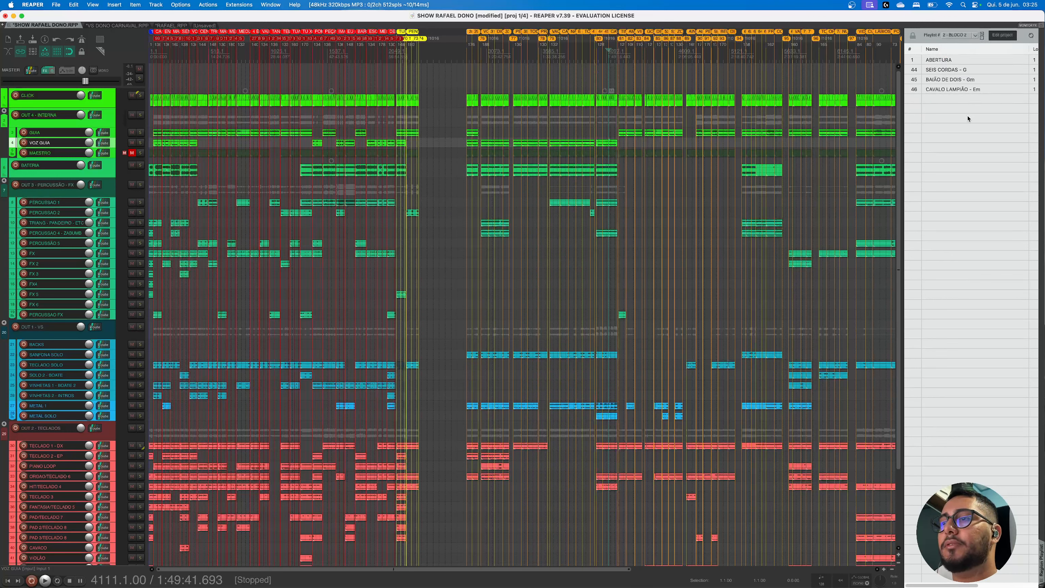
# Move BAIÃO DE DOIS above SEIS CORDAS in the BLOCO 2 playlist and put it back below
pyautogui.click(956, 70)
pyautogui.doubleClick(945, 80)
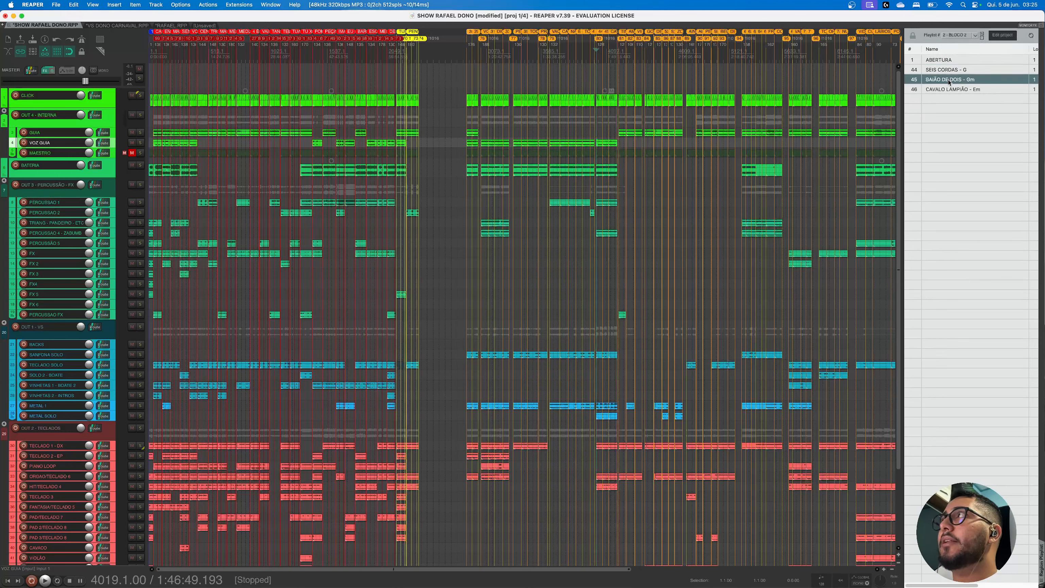
pyautogui.moveTo(944, 81); pyautogui.dragTo(945, 69)
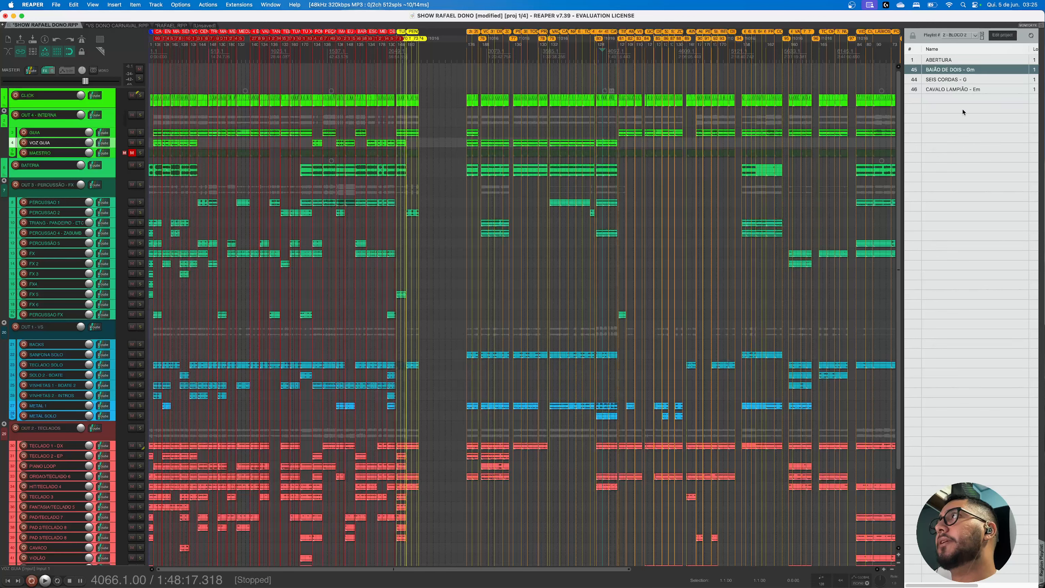
pyautogui.click(967, 126)
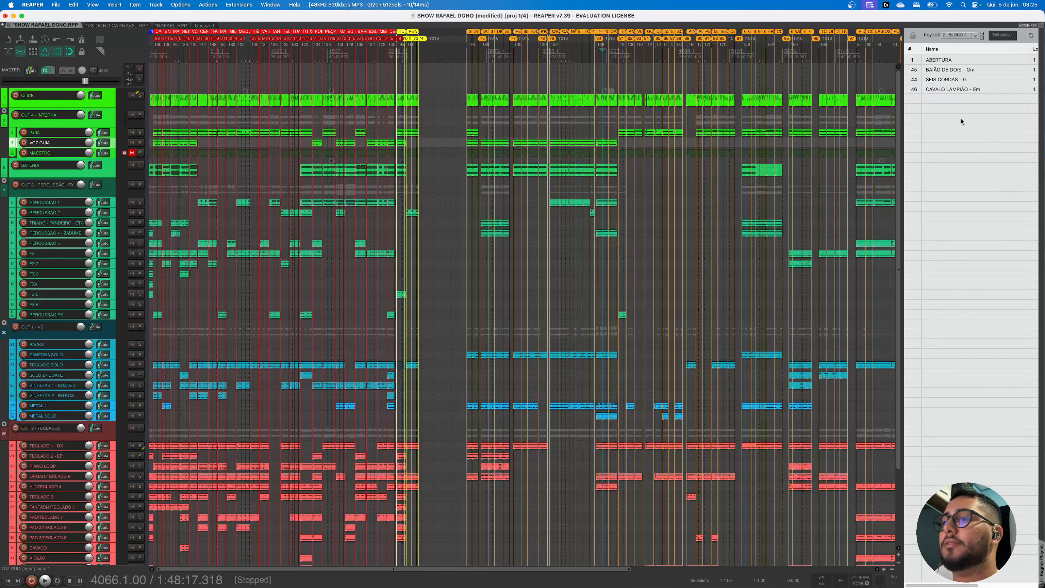
pyautogui.click(949, 70)
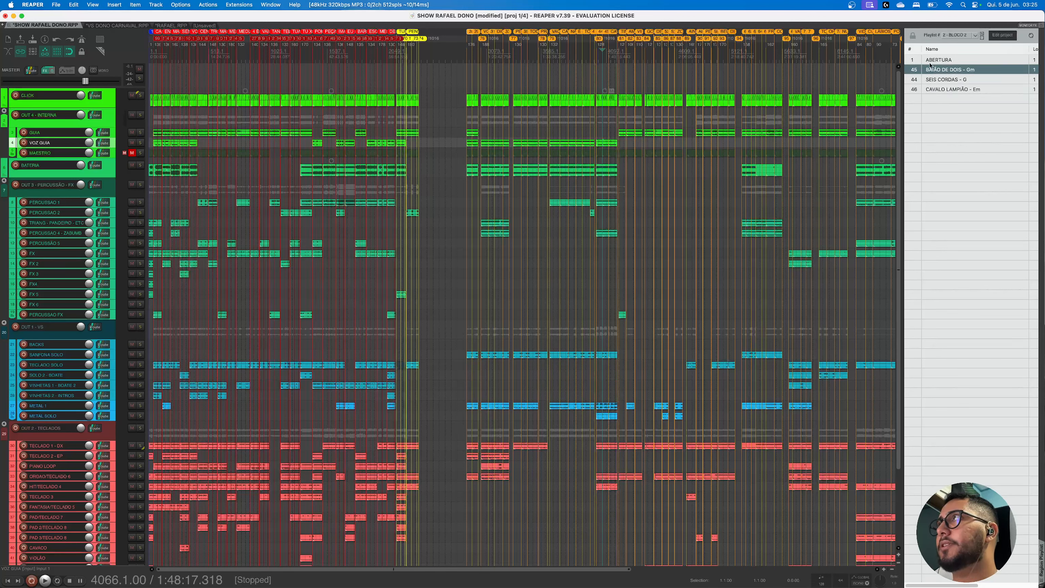
pyautogui.moveTo(942, 69); pyautogui.dragTo(943, 80)
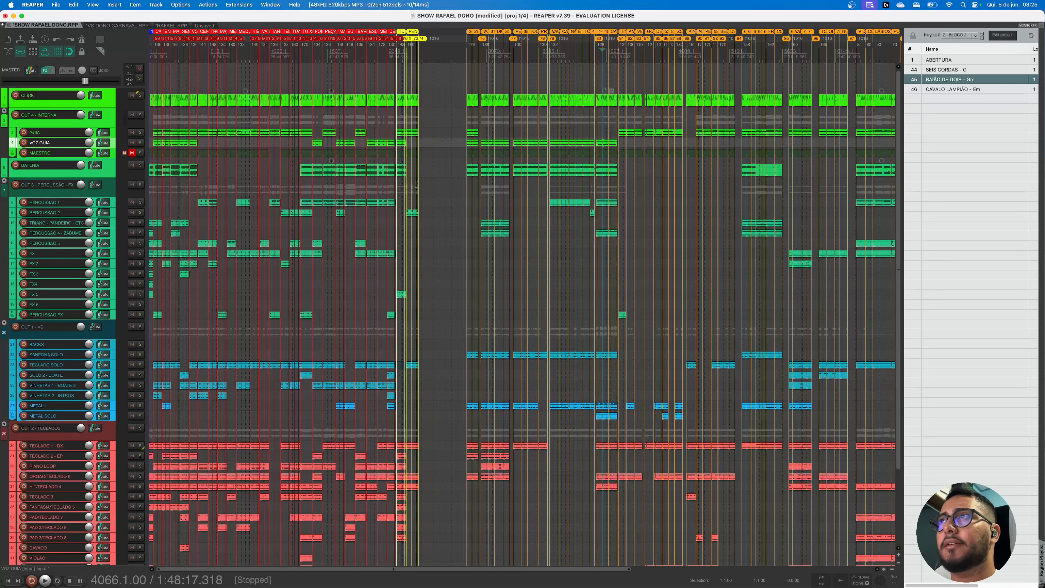
# Examine the whole project timeline, including the last song regions and the empty space after them
pyautogui.click(426, 243)
pyautogui.scroll(-3, 413, 327)
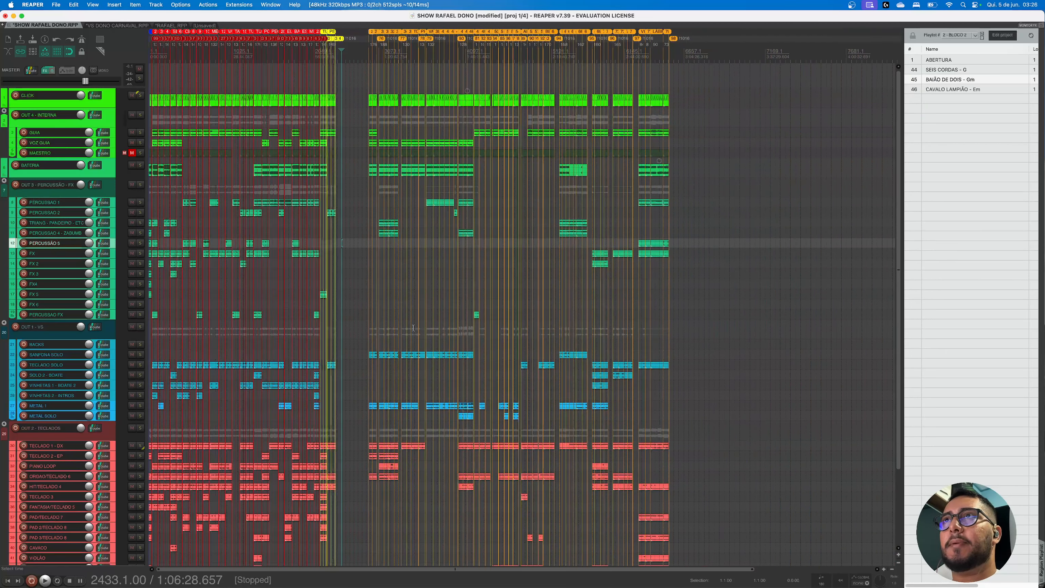
pyautogui.scroll(-2, 413, 327)
pyautogui.click(597, 263)
pyautogui.scroll(6, 509, 326)
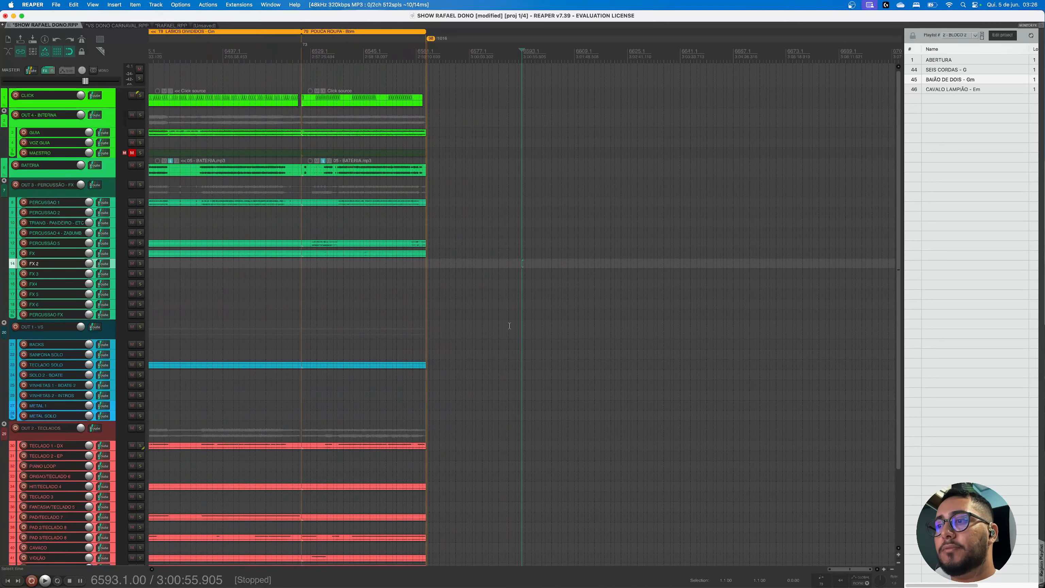
pyautogui.scroll(-8, 510, 326)
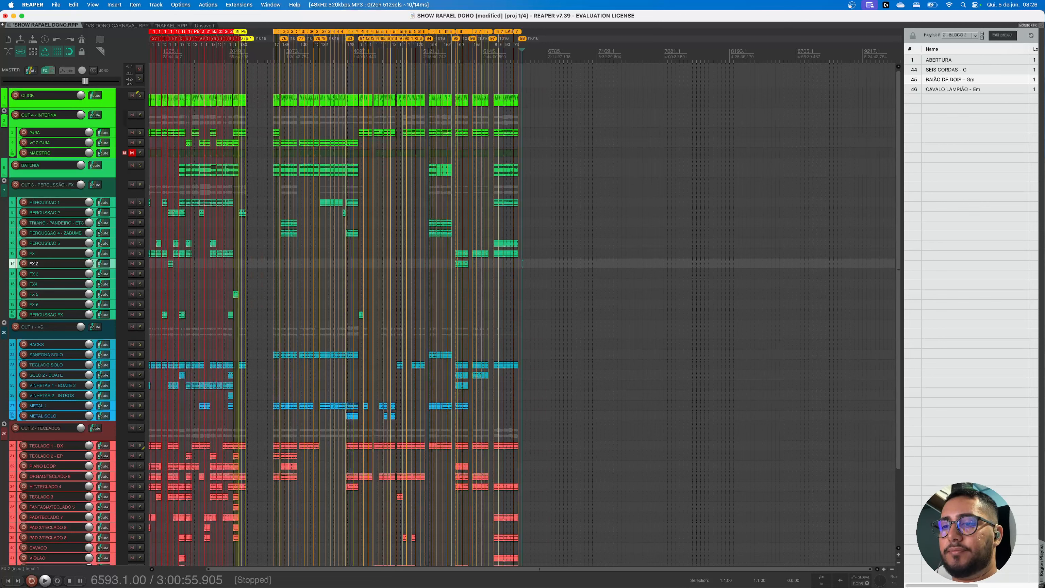
# Switch to Finder and open the VS folder inside Documents' SHOW RAFAEL DONO folder in a new window
pyautogui.press('super+Tab')
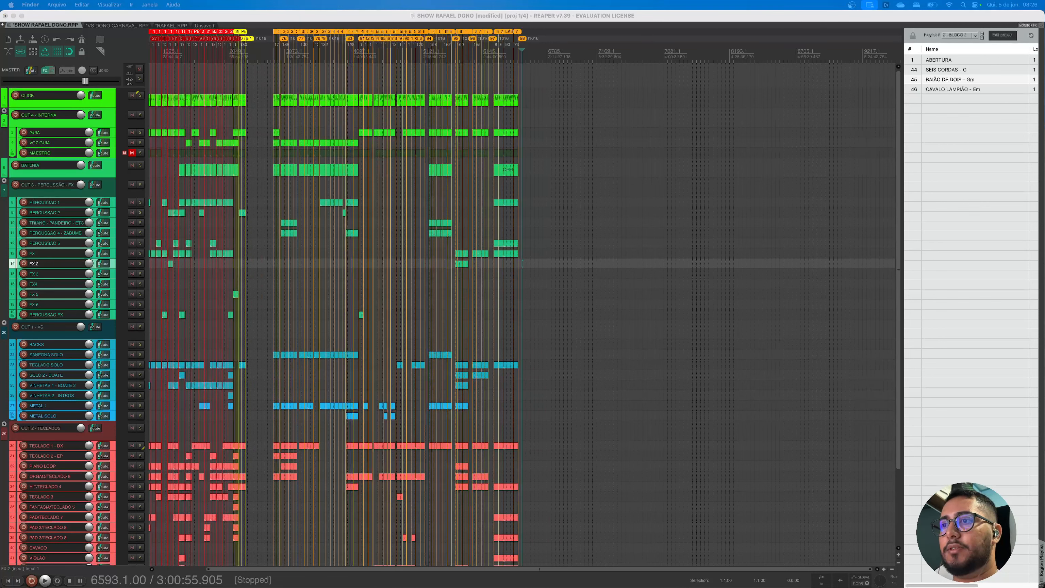
pyautogui.press('super+n')
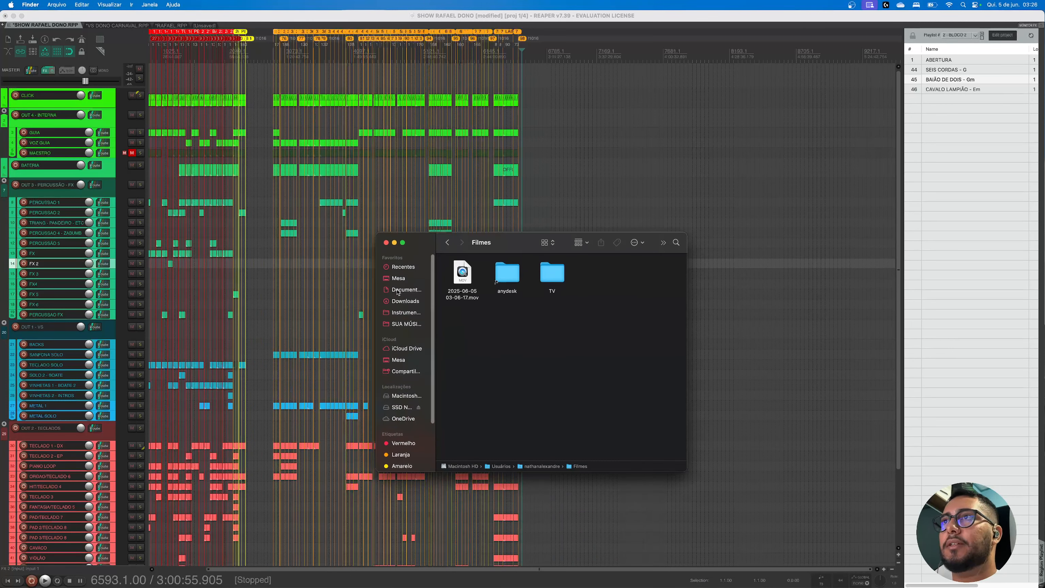
pyautogui.click(405, 290)
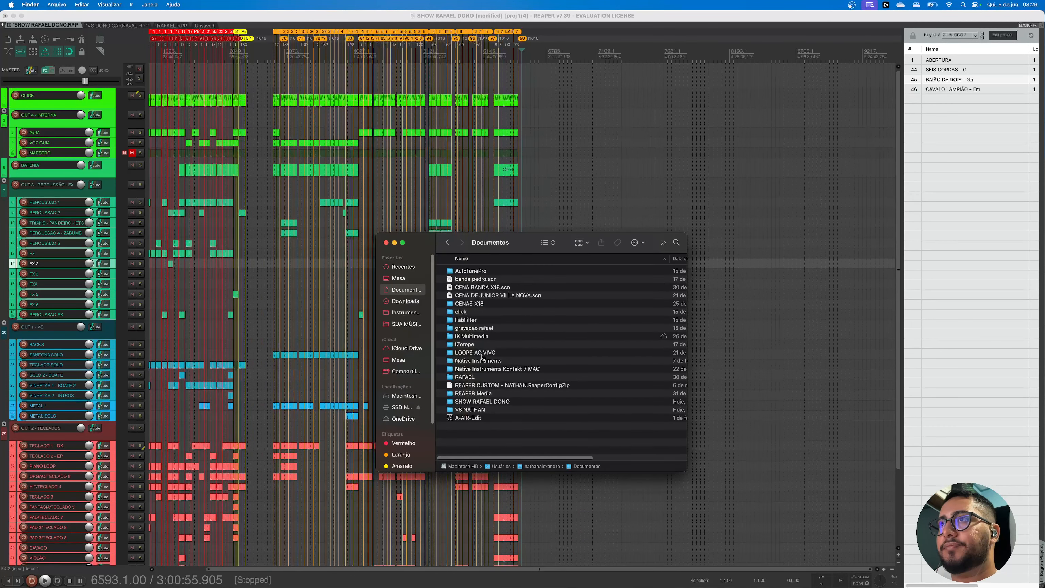
pyautogui.doubleClick(479, 403)
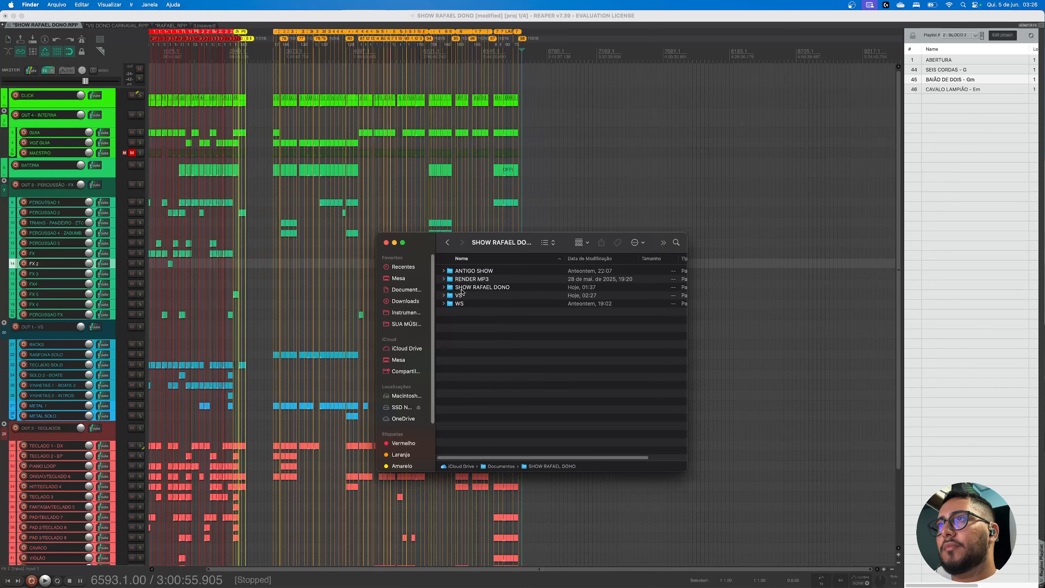
pyautogui.doubleClick(460, 294)
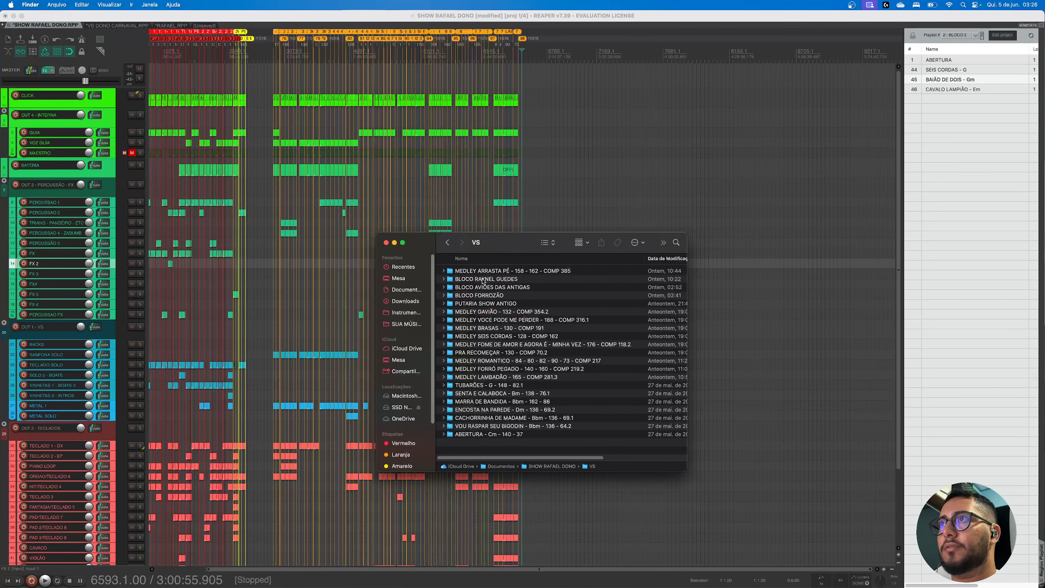
# Examine how the song, medley and block folders are named, including TUBARÕES, MEDLEY SEIS CORDAS and MEDLEY ARRASTA PÉ, and close the Finder window
pyautogui.click(483, 280)
pyautogui.click(490, 386)
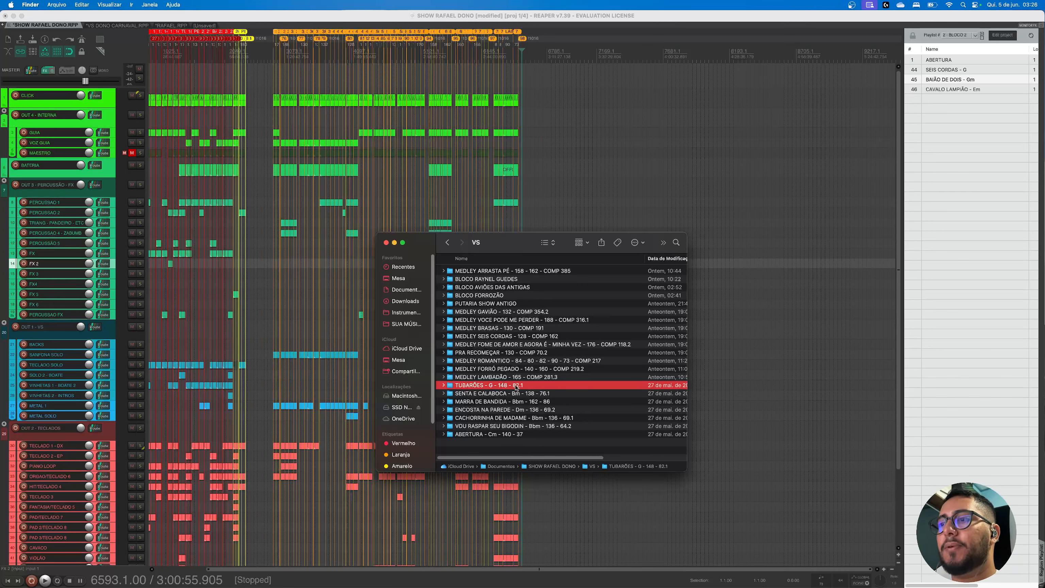
pyautogui.click(477, 337)
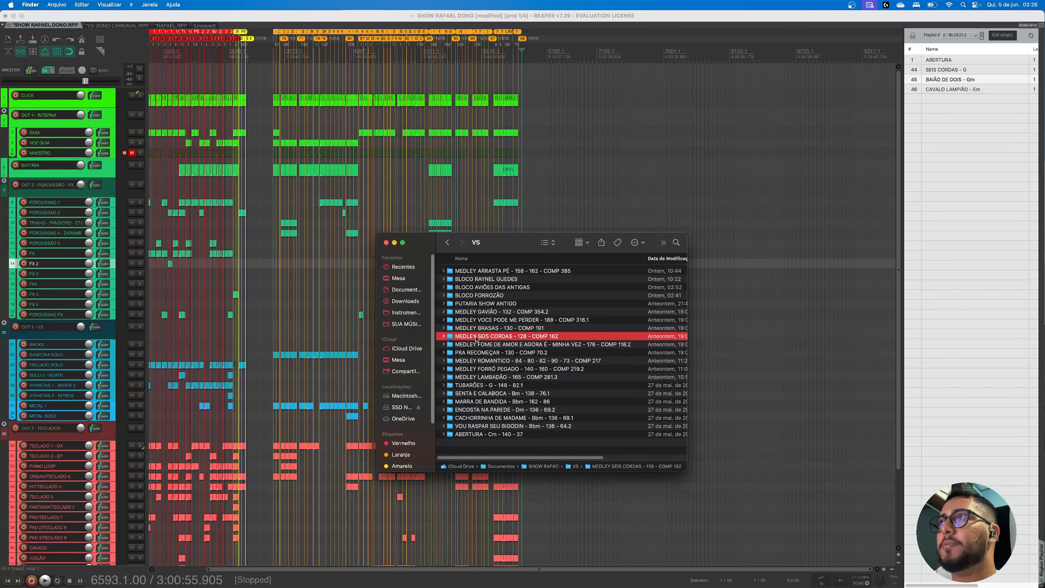
pyautogui.click(540, 279)
pyautogui.click(538, 271)
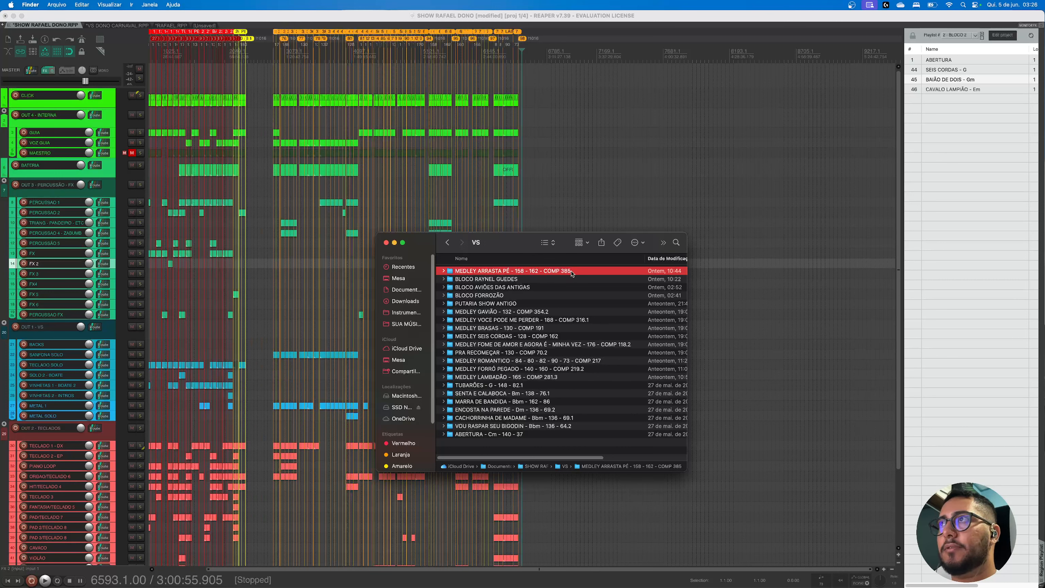
pyautogui.click(386, 242)
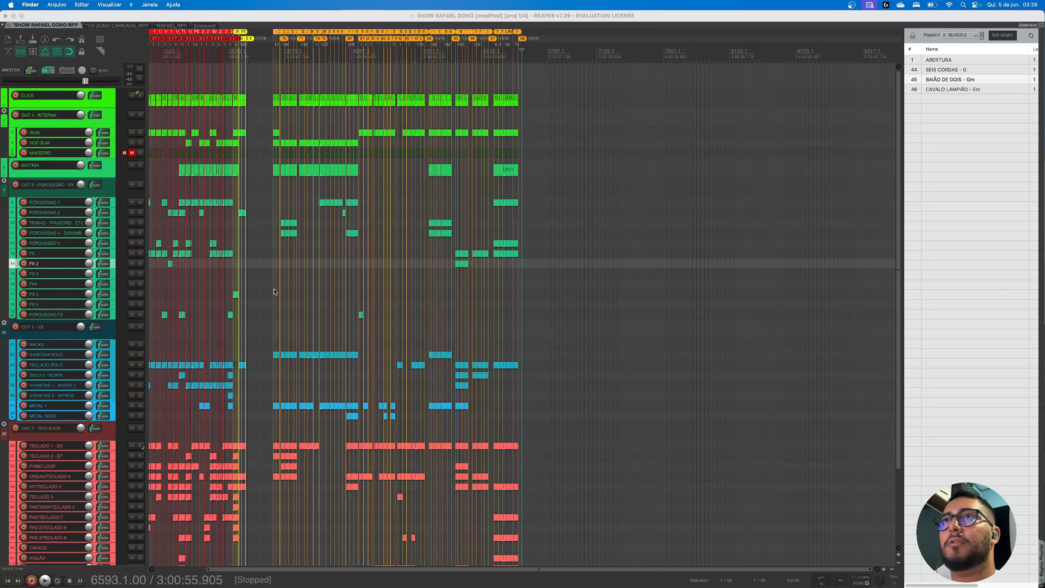
# Return to REAPER, move the edit cursor to the project start and inspect the ABERTURA region up close
pyautogui.click(269, 331)
pyautogui.hscroll(-3, 252, 254)
pyautogui.scroll(-1, 252, 255)
pyautogui.click(266, 254)
pyautogui.scroll(-4, 263, 255)
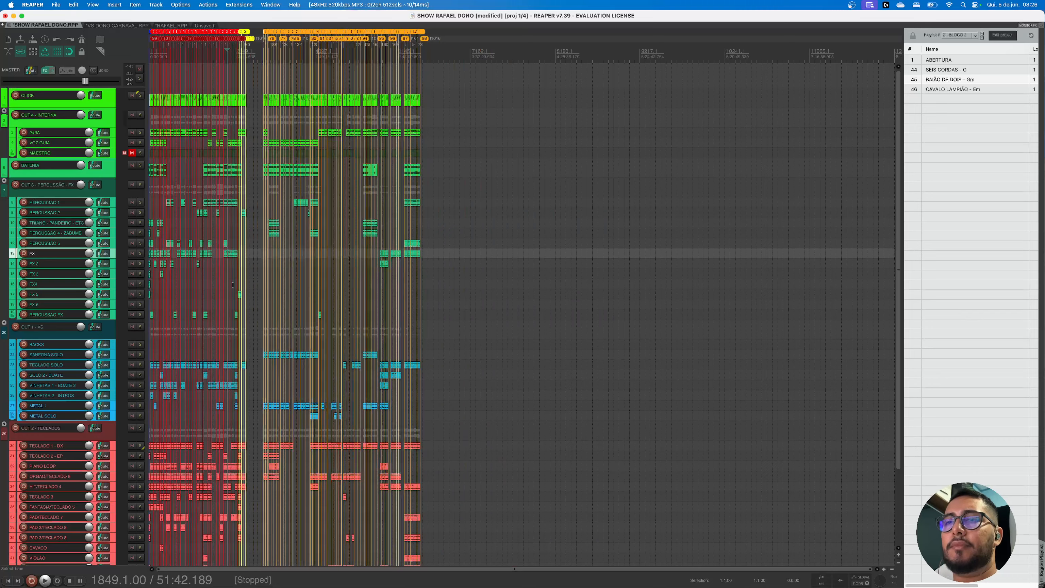
pyautogui.scroll(6, 247, 268)
pyautogui.press('w')
pyautogui.scroll(12, 234, 278)
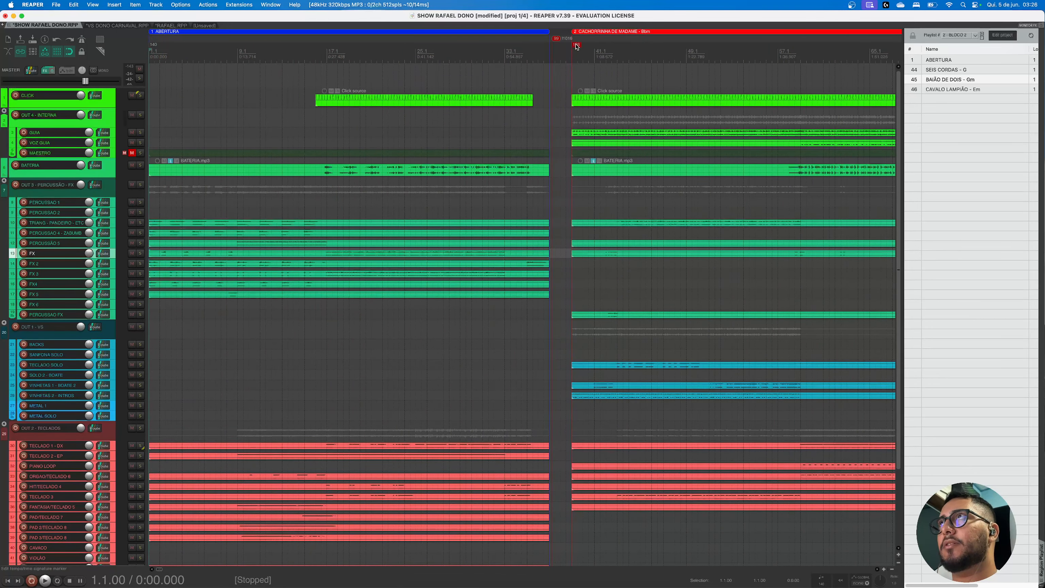
# Place the edit cursor at the start of the CACHORRINHA DE MADAME region and examine the gap after ABERTURA and the following songs
pyautogui.click(576, 46)
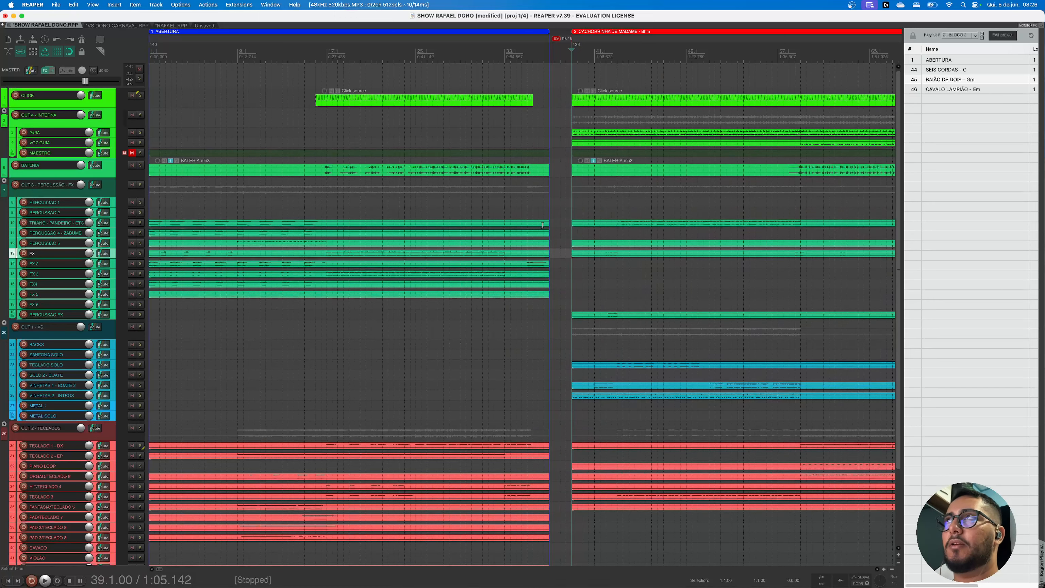
pyautogui.scroll(2, 542, 243)
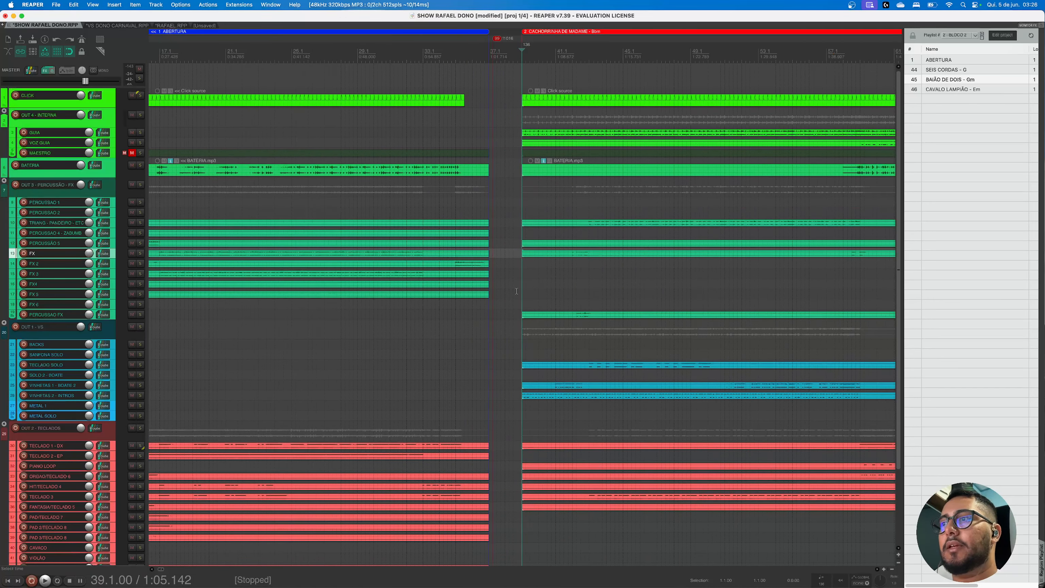
pyautogui.scroll(-2, 517, 291)
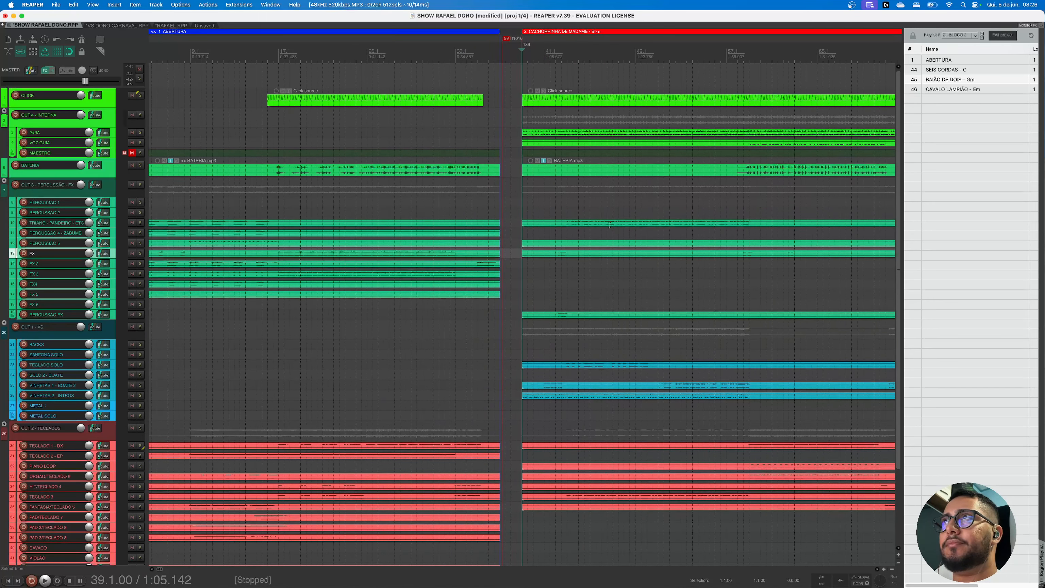
pyautogui.scroll(-5, 469, 265)
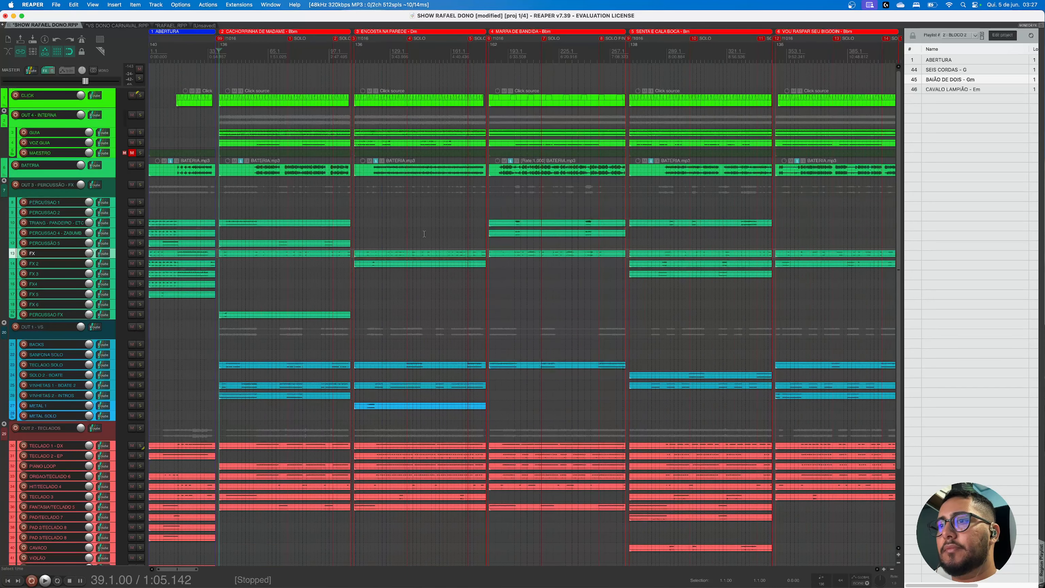
# Select the time from 39.1.00 to 119.1.00, starting at CACHORRINHA DE MADAME, and insert empty space there
pyautogui.scroll(2, 368, 258)
pyautogui.scroll(2, 370, 210)
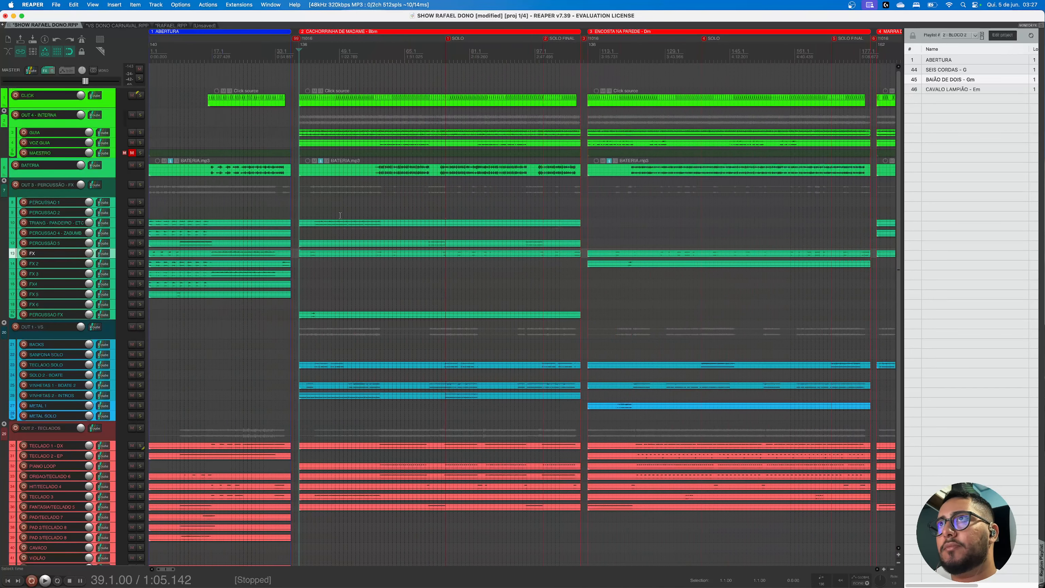
pyautogui.moveTo(300, 211); pyautogui.dragTo(624, 215)
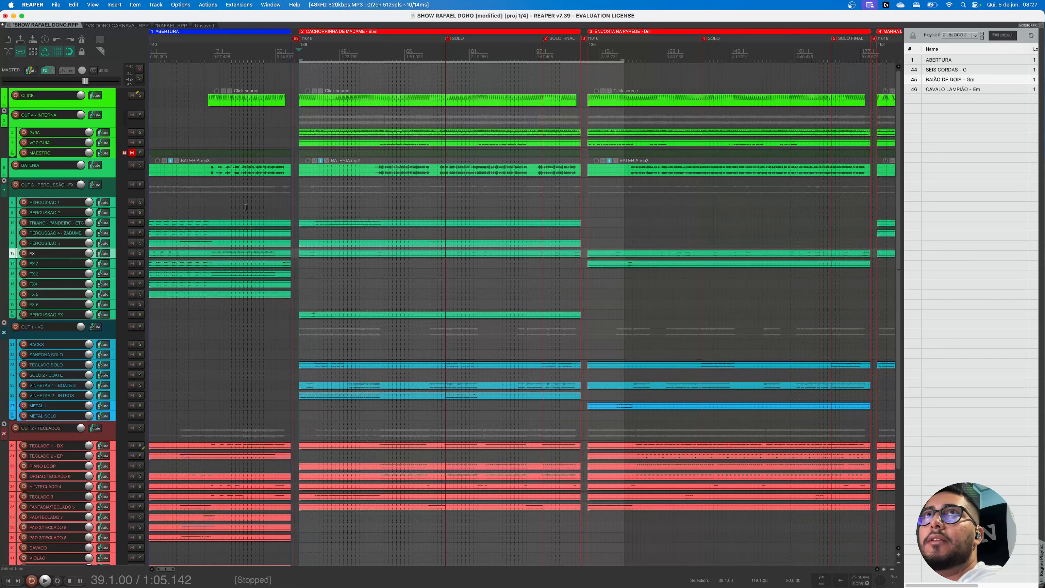
pyautogui.rightClick(311, 275)
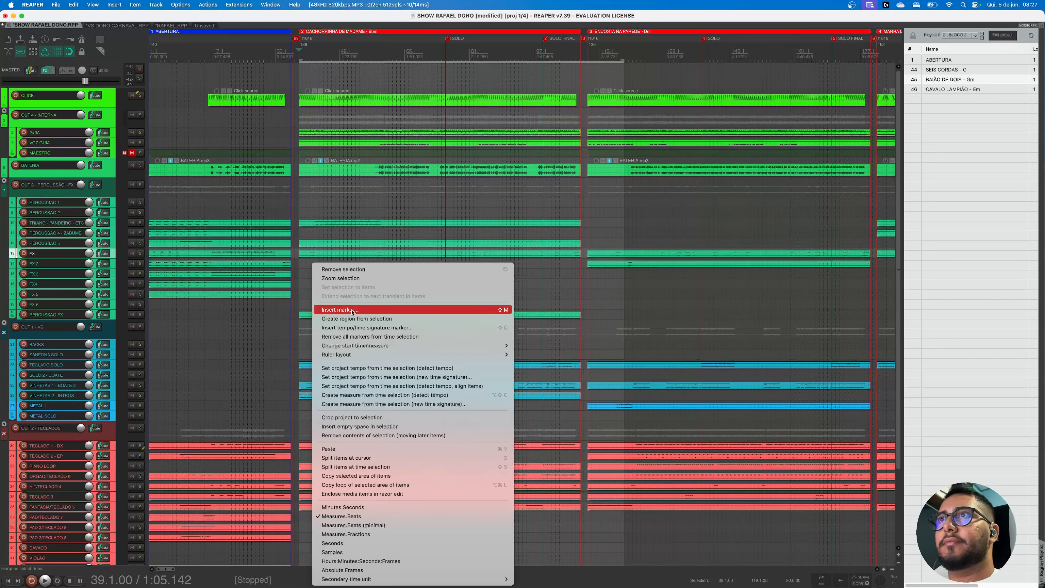
pyautogui.click(356, 427)
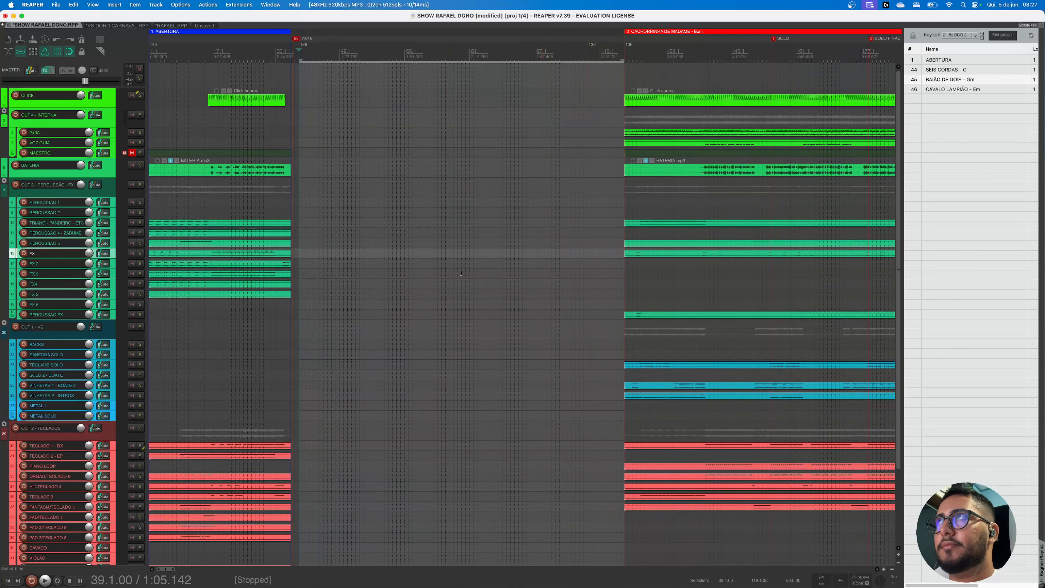
# Remove the tempo marker near the end of the inserted gap and set the tempo marker at 39.1.00 to 140 BPM
pyautogui.click(457, 212)
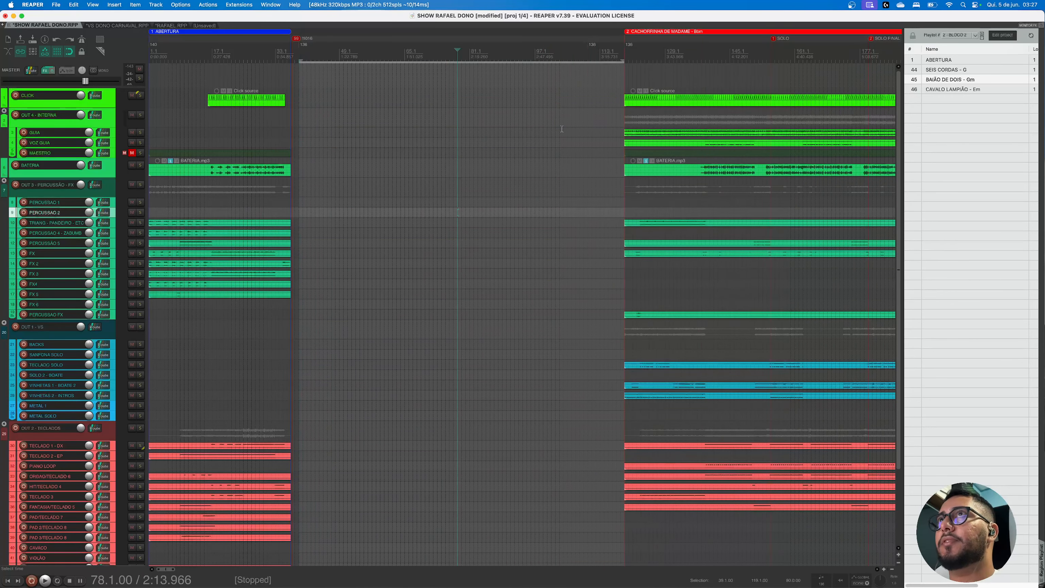
pyautogui.rightClick(592, 47)
pyautogui.click(618, 61)
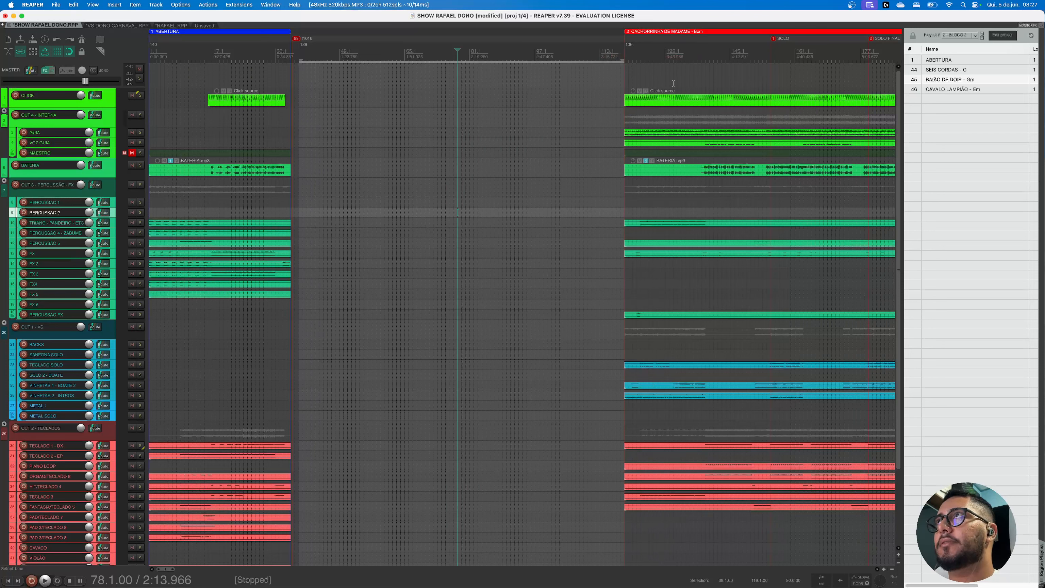
pyautogui.click(308, 47)
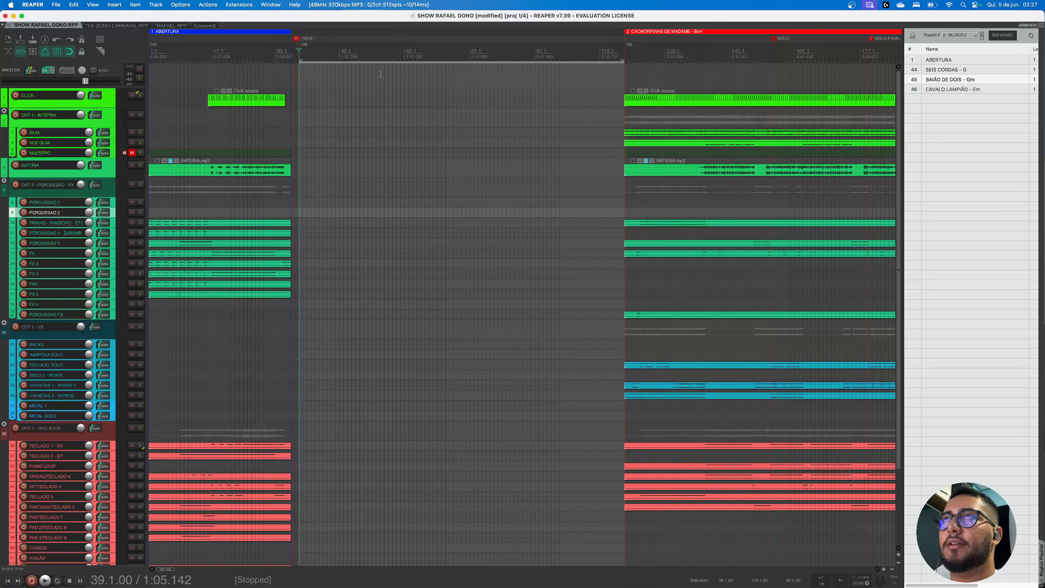
pyautogui.doubleClick(308, 46)
pyautogui.write('140')
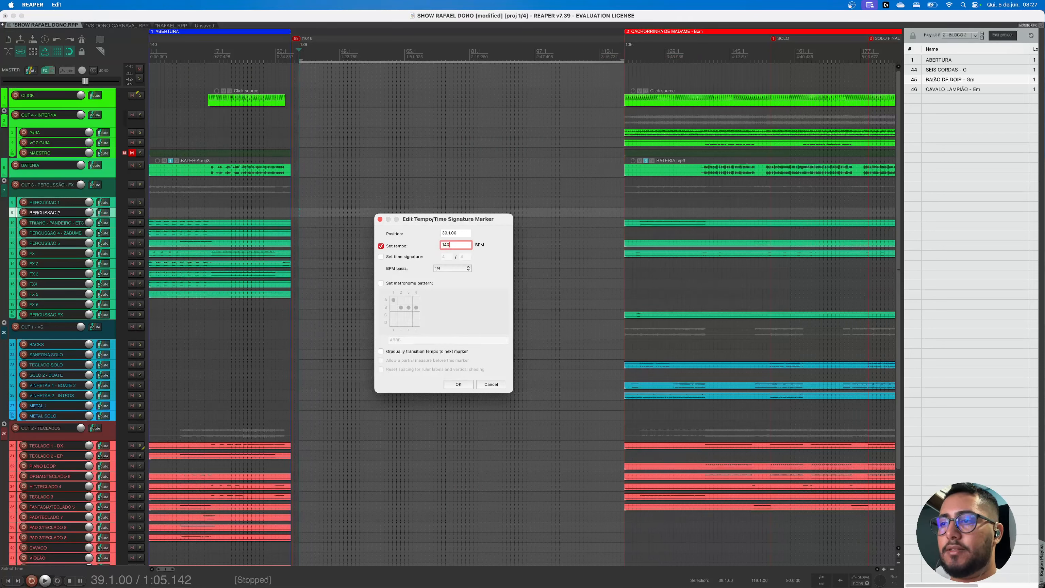
pyautogui.press('Return')
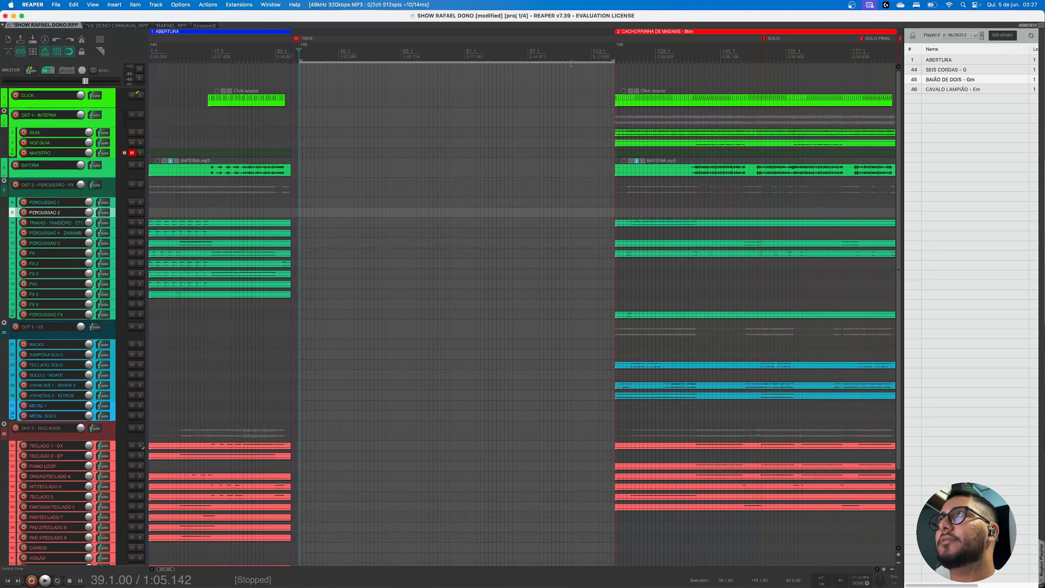
# Inspect the start of CACHORRINHA DE MADAME, remove the selected empty space before it with later items moving back, and clear the time selection
pyautogui.scroll(-15, 571, 63)
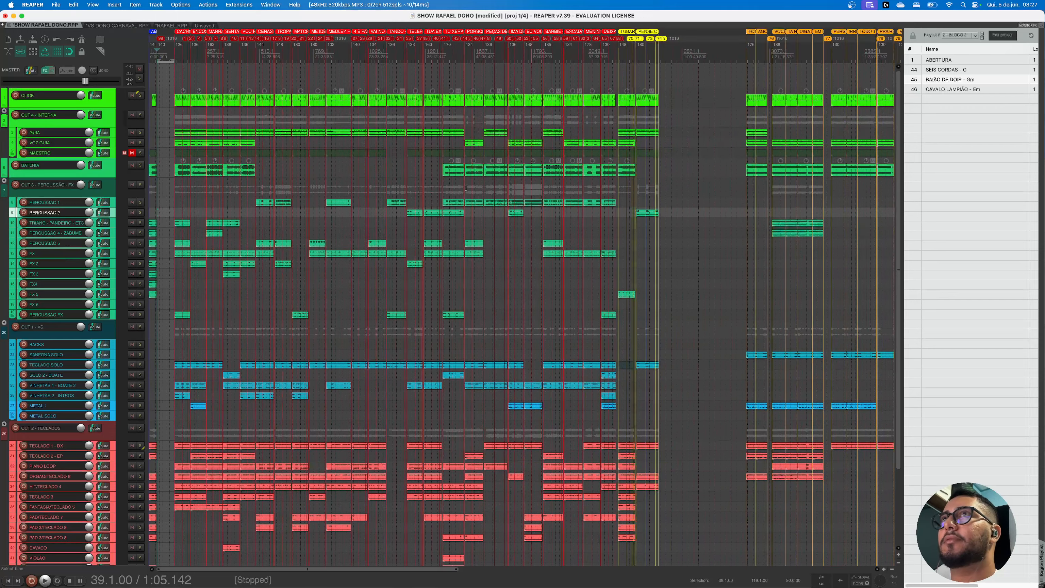
pyautogui.scroll(10, 466, 188)
pyautogui.press(']')
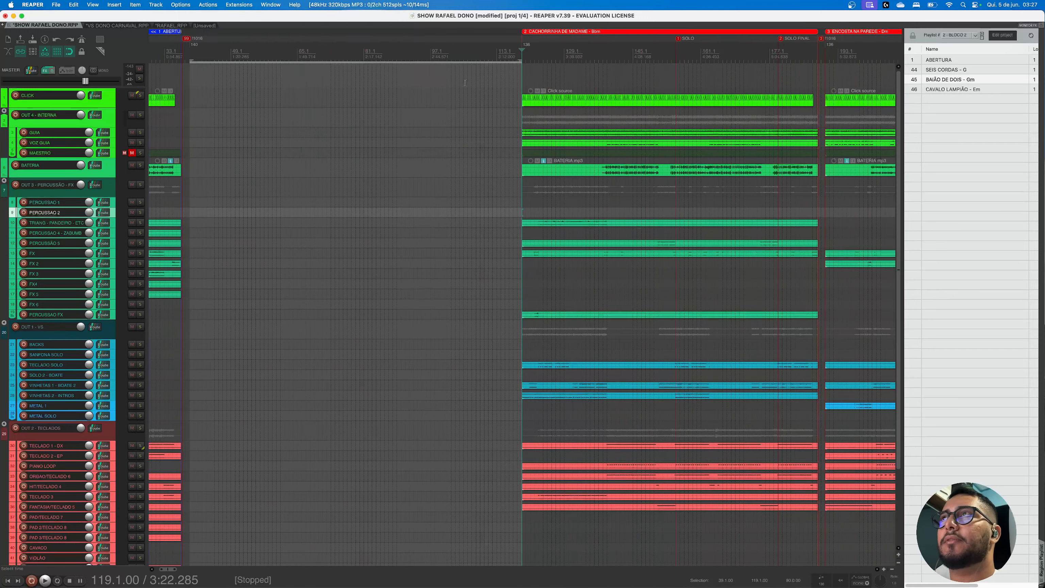
pyautogui.scroll(10, 465, 83)
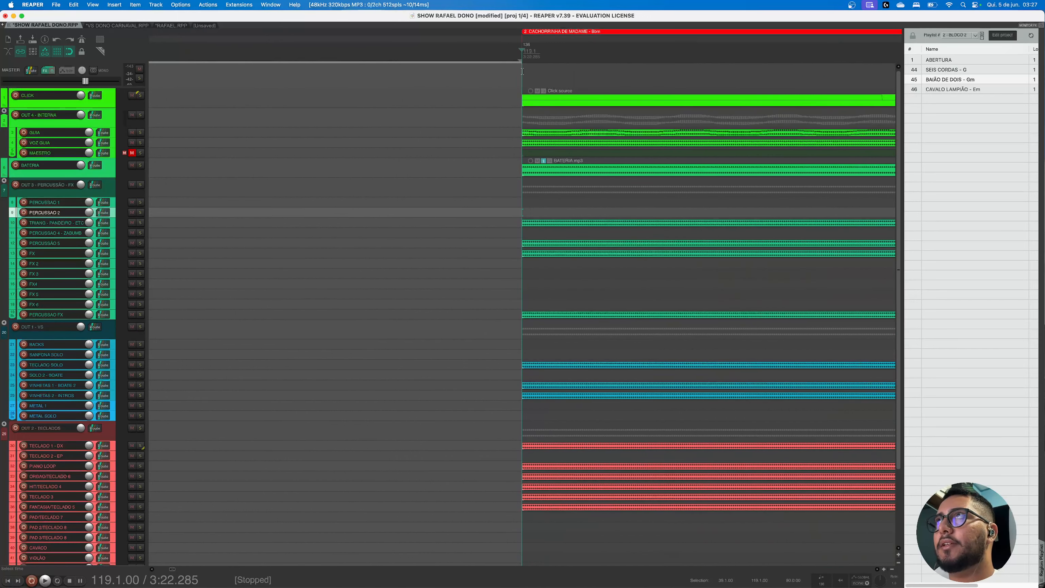
pyautogui.scroll(-8, 525, 229)
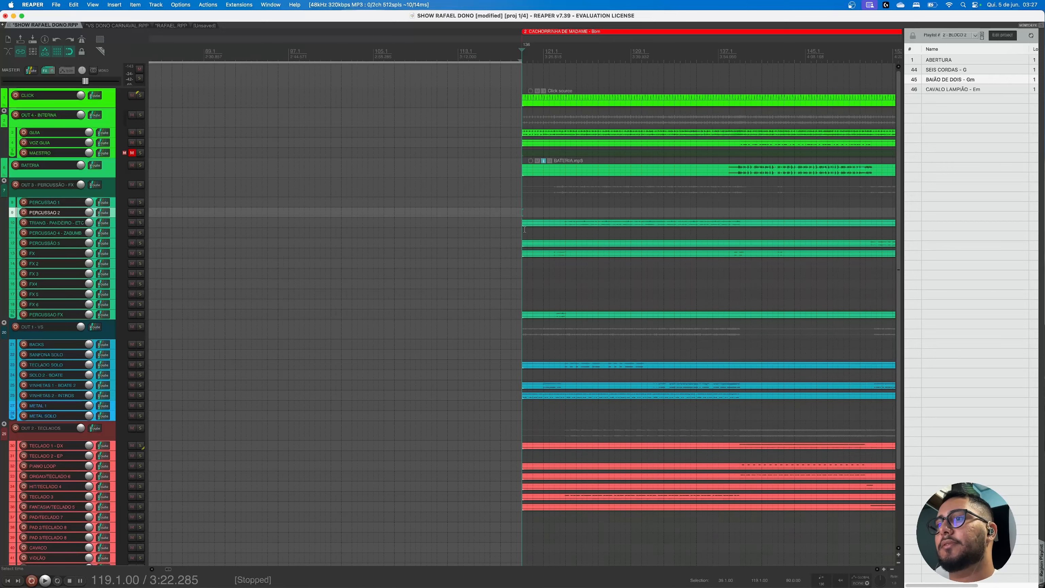
pyautogui.scroll(-15, 525, 229)
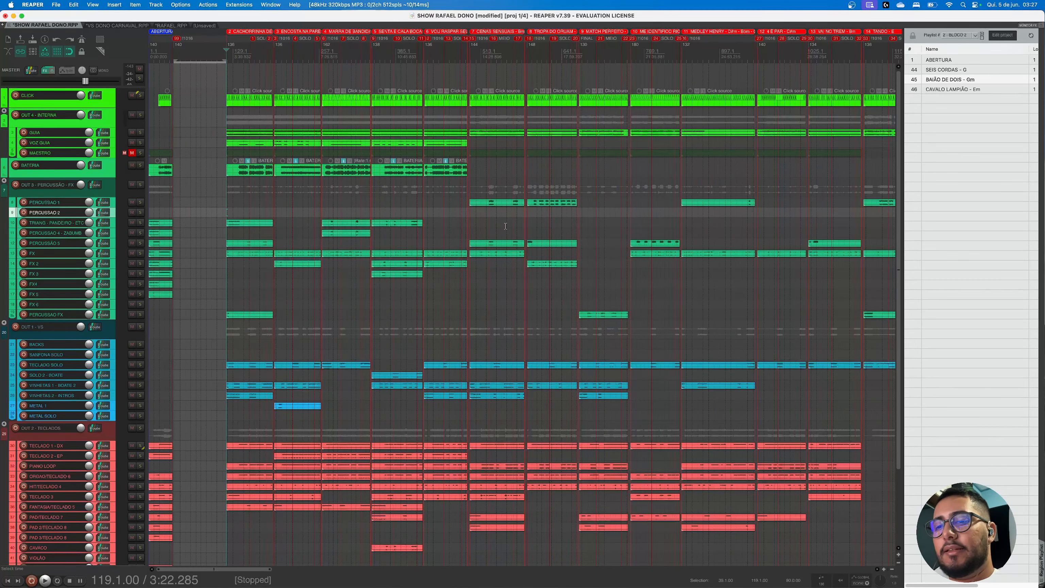
pyautogui.press('super+Delete')
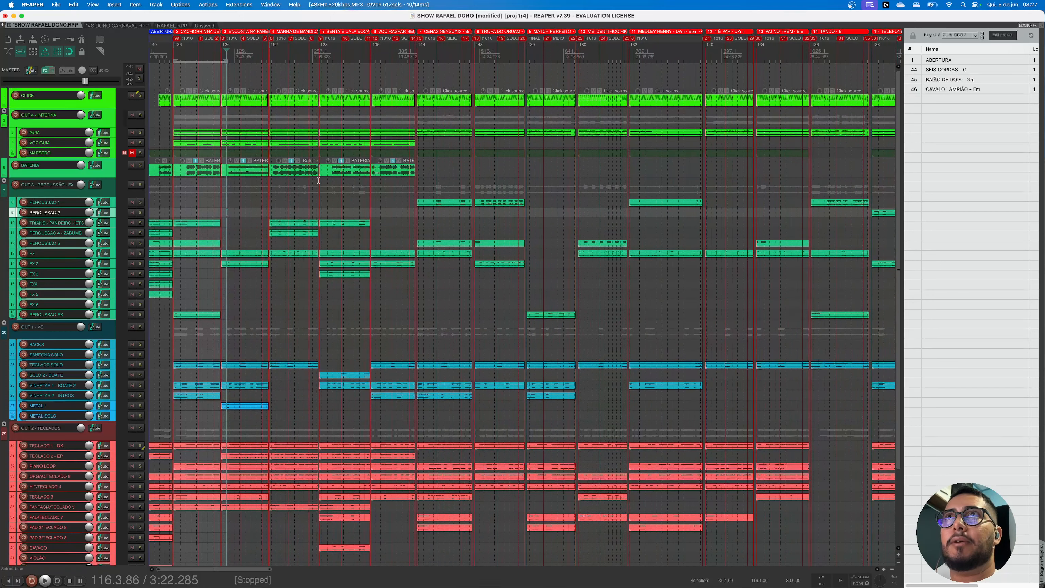
pyautogui.press('Escape')
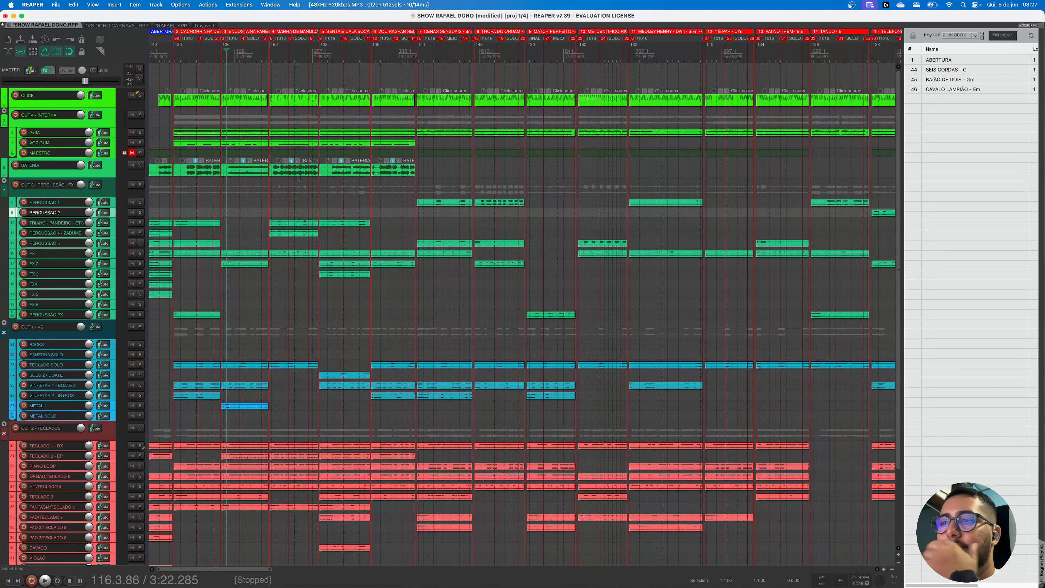
# Place the edit cursor in the empty stretch before the orange song regions and open the SWS Notes window
pyautogui.scroll(-6, 300, 178)
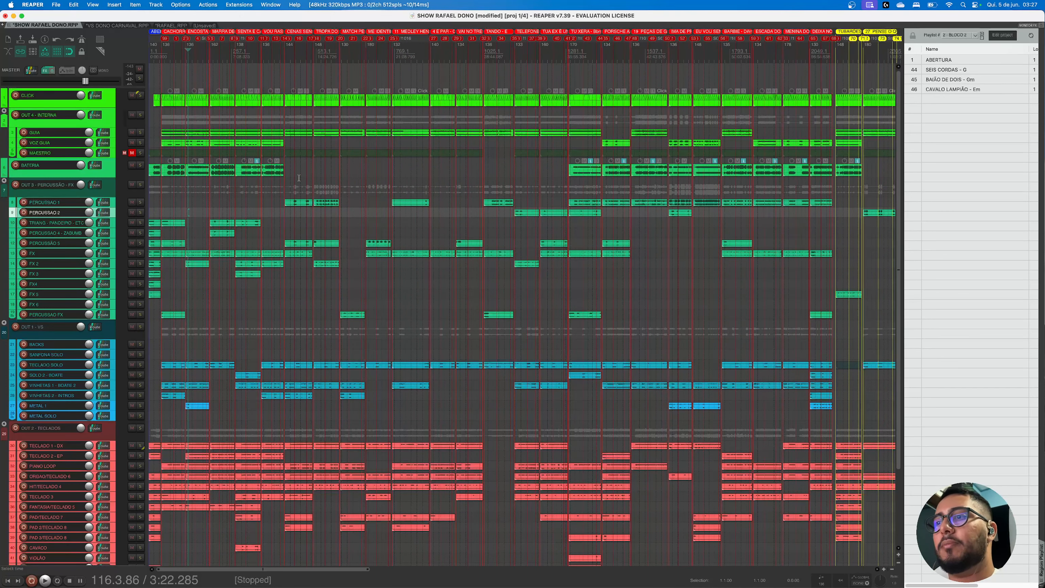
pyautogui.scroll(-3, 299, 178)
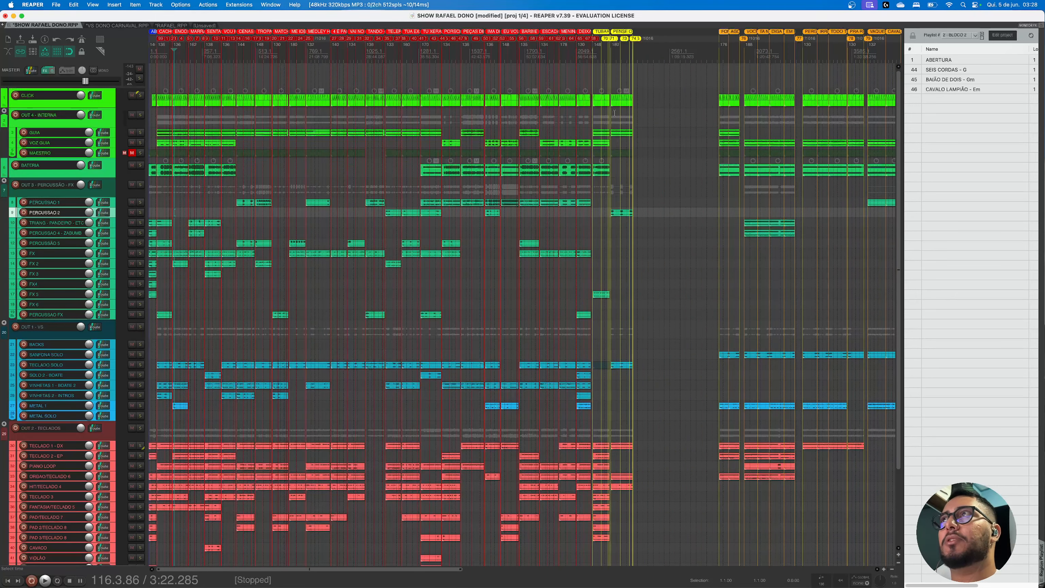
pyautogui.scroll(-2, 321, 113)
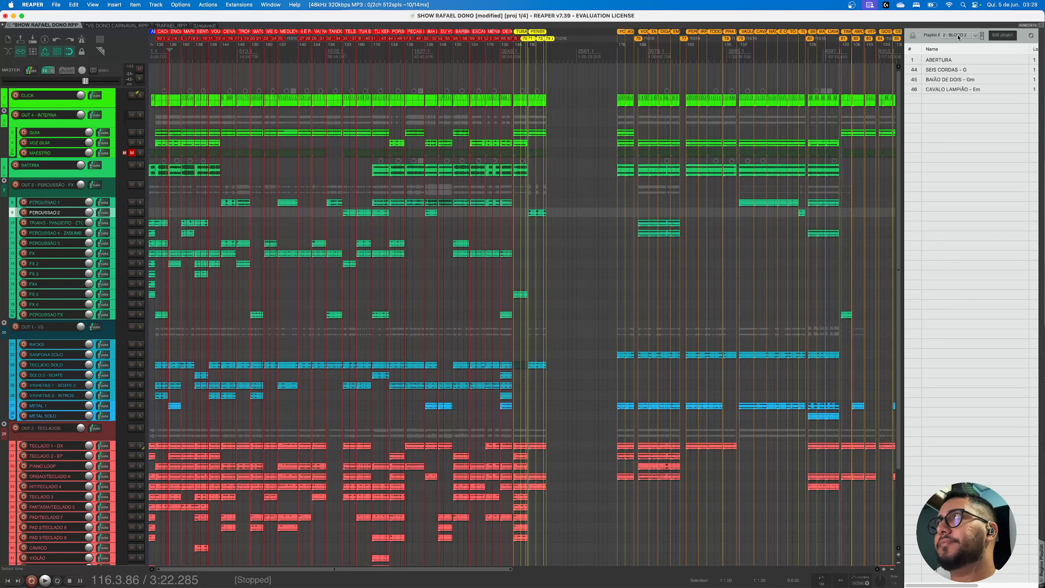
pyautogui.click(574, 252)
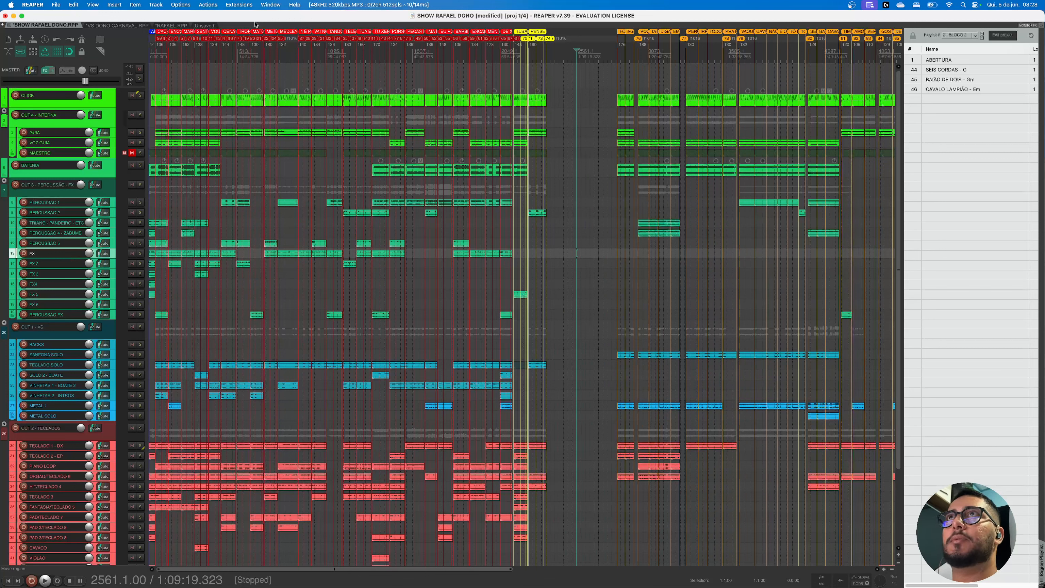
pyautogui.click(242, 8)
pyautogui.moveTo(247, 17)
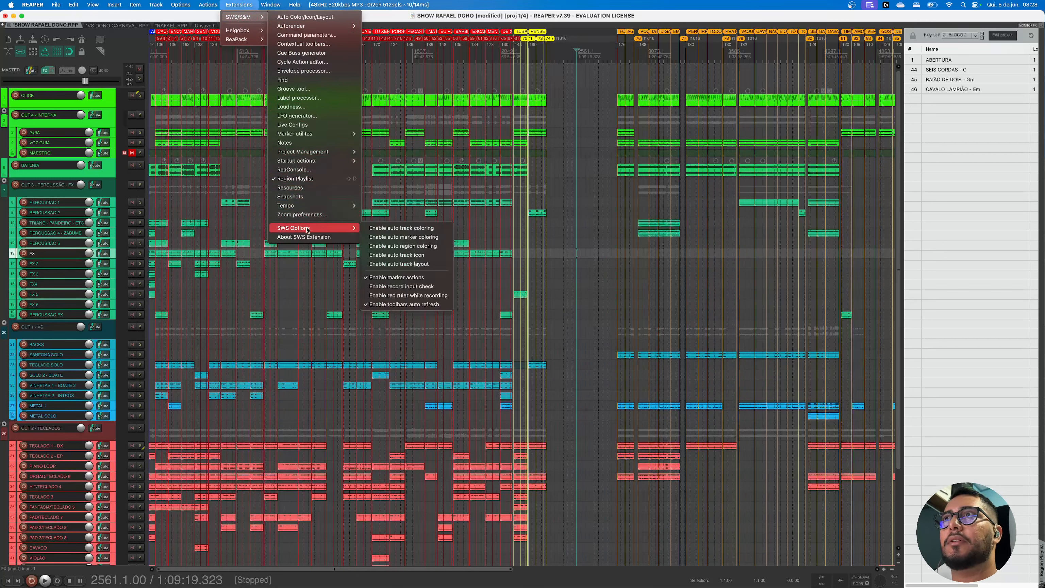
pyautogui.click(288, 143)
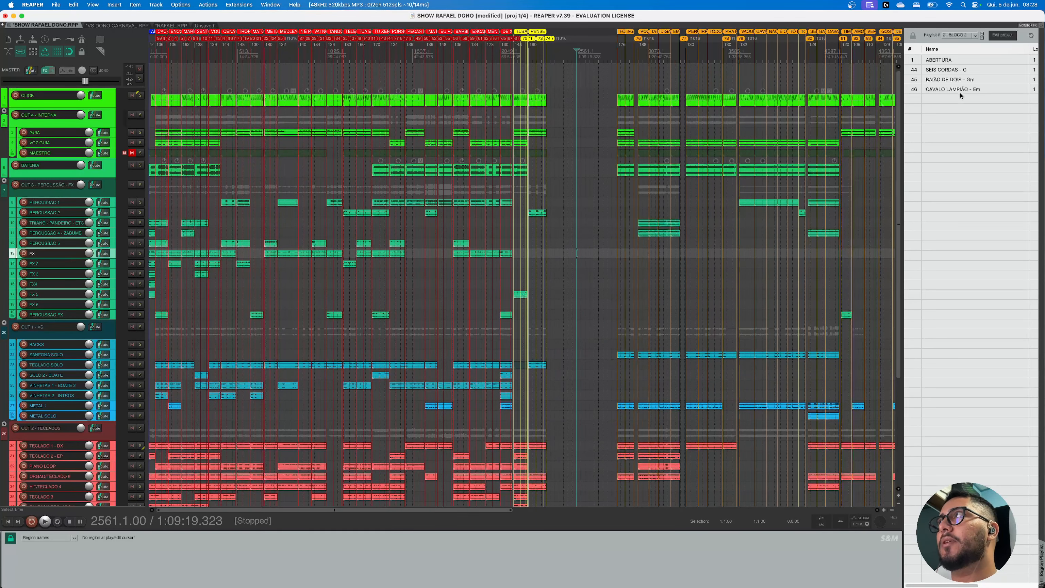
# Jump between SEIS CORDAS, BAIÃO DE DOIS and CAVALO LAMPIÃO in the BLOCO 2 playlist to check the large region name display
pyautogui.doubleClick(956, 71)
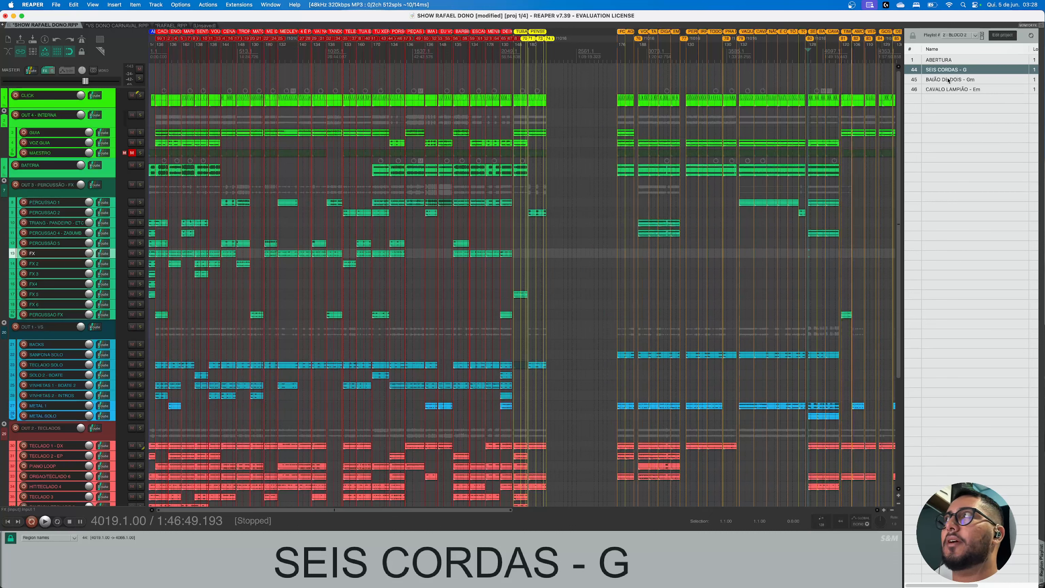
pyautogui.doubleClick(947, 81)
pyautogui.doubleClick(942, 89)
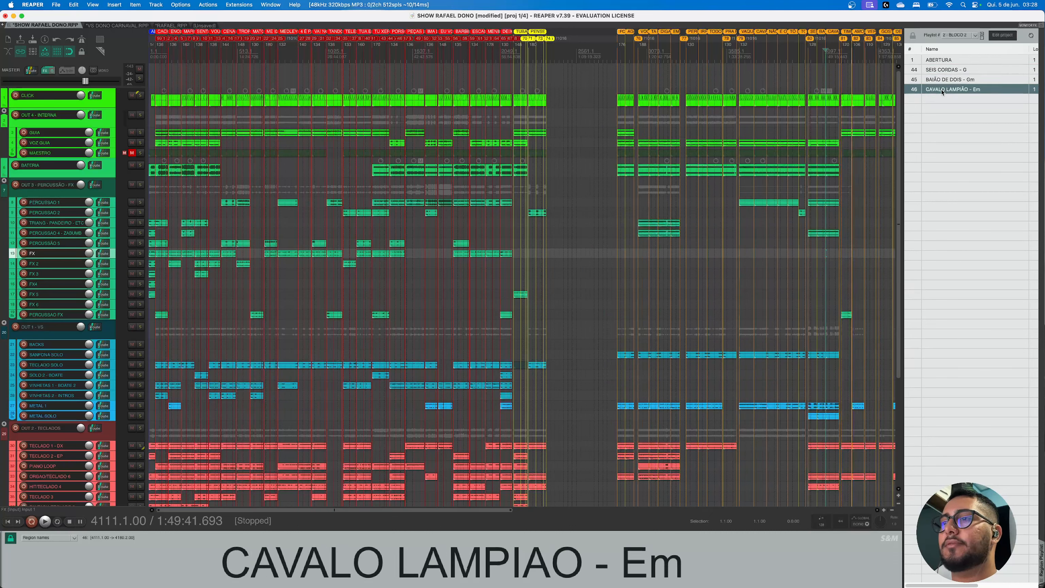
pyautogui.doubleClick(956, 79)
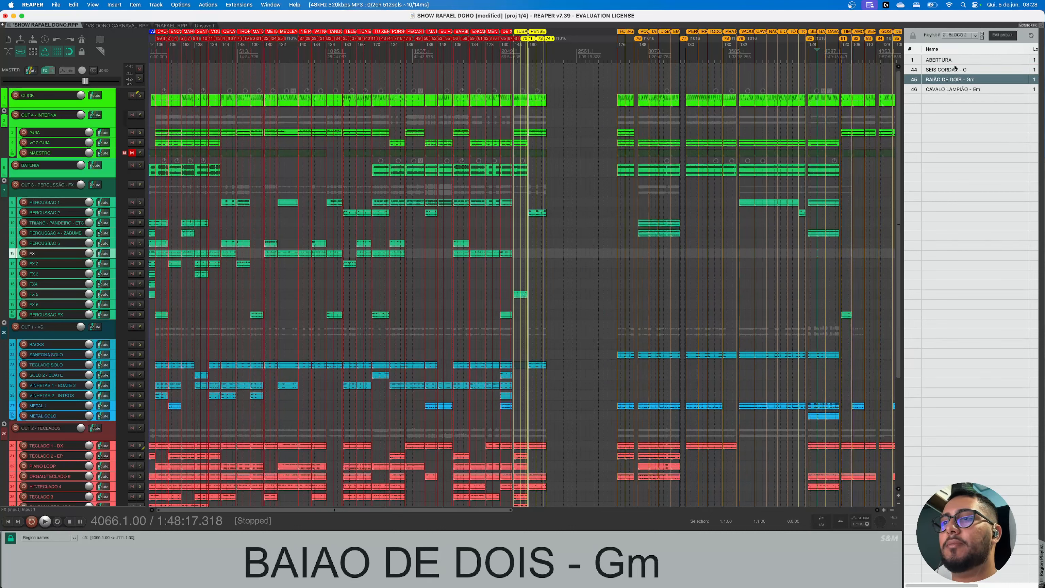
pyautogui.doubleClick(955, 69)
# Switch the region playlist to BLOCO 1 and jump to VOU RASPAR SEU BIGODIN
pyautogui.click(950, 37)
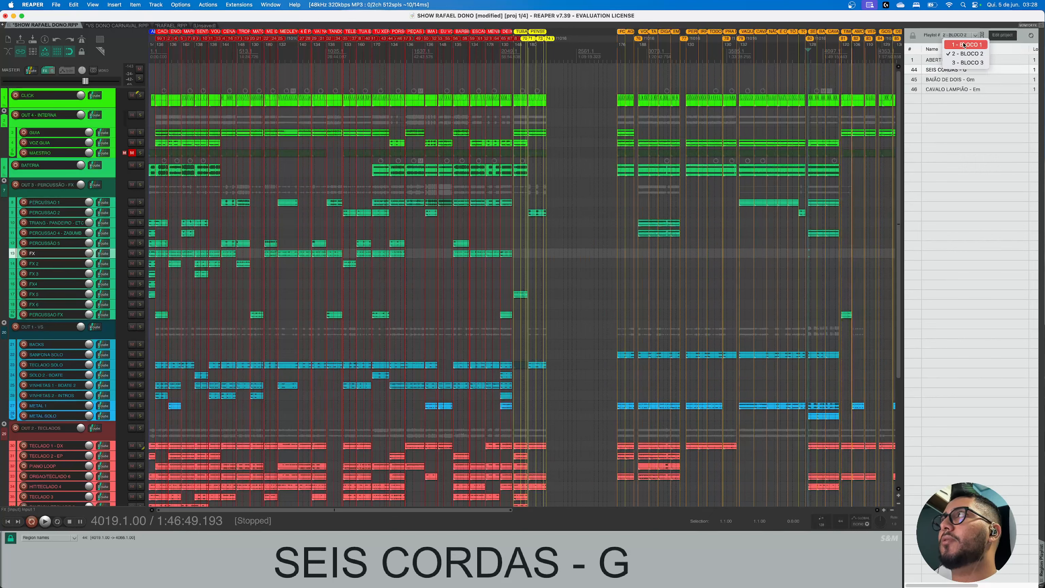
pyautogui.click(963, 40)
pyautogui.doubleClick(956, 71)
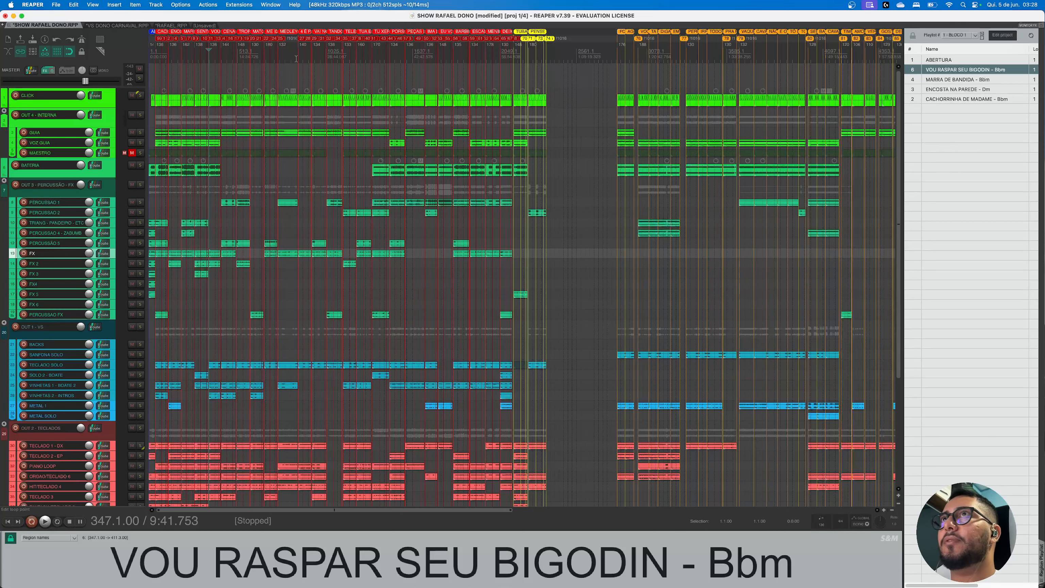
# Inspect the VOU RASPAR SEU BIGODIN region up close and place the edit cursor in SENTA E CALA BOCA and MARRA DE BANDIDA to check their displayed names
pyautogui.scroll(10, 549, 75)
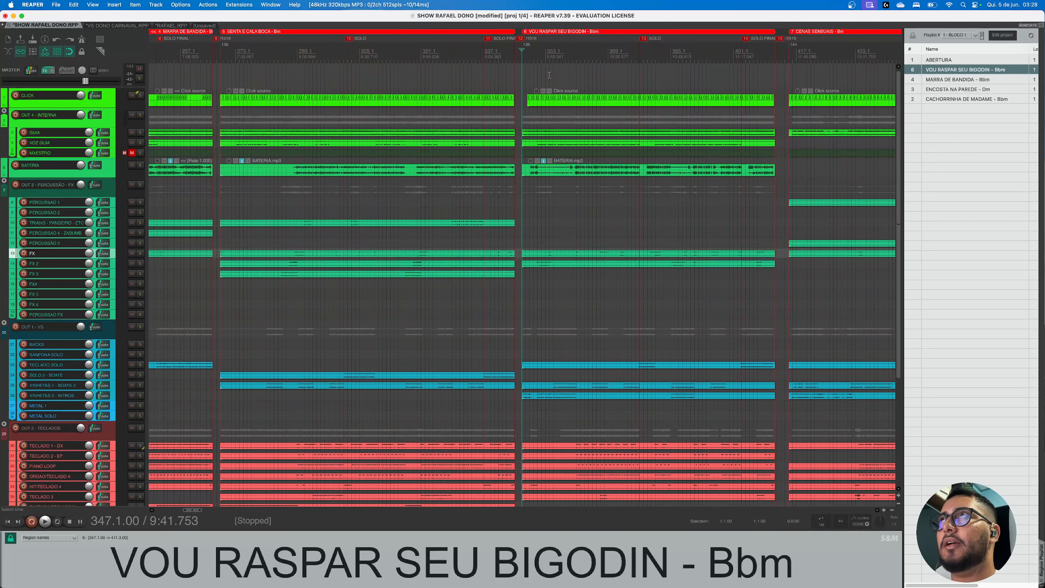
pyautogui.scroll(5, 548, 75)
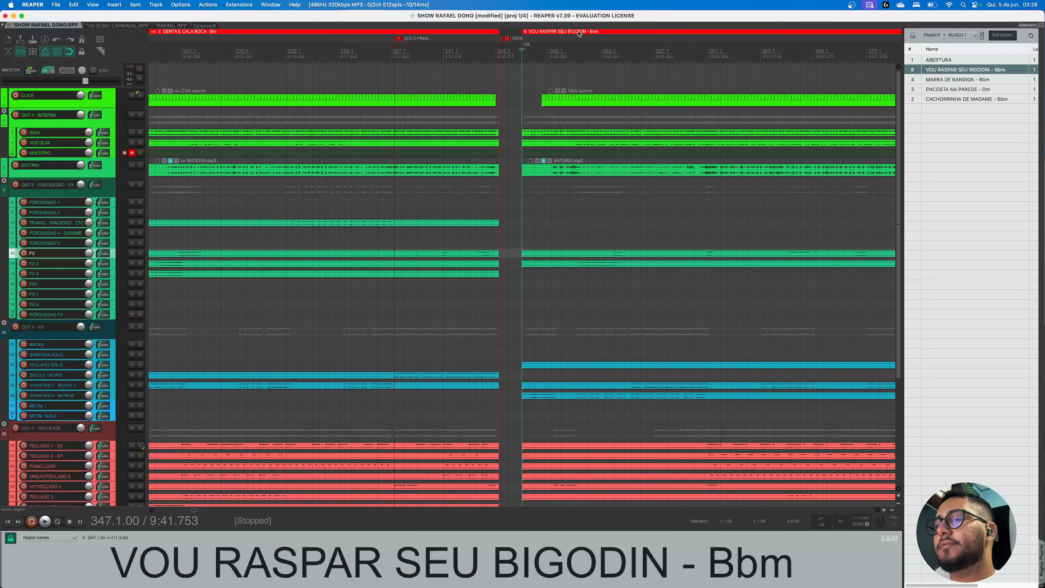
pyautogui.scroll(-8, 593, 81)
pyautogui.click(713, 67)
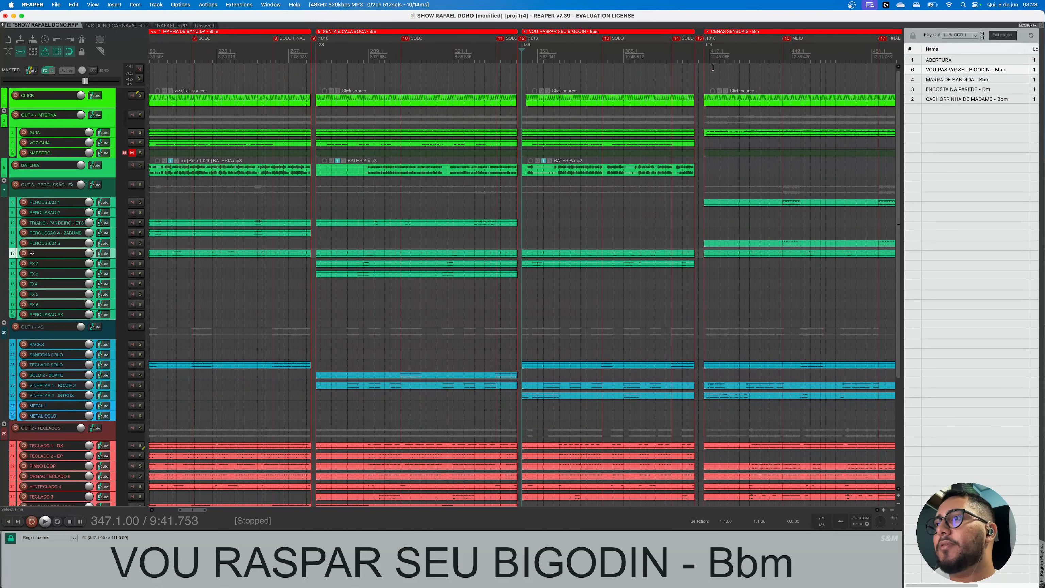
pyautogui.click(368, 77)
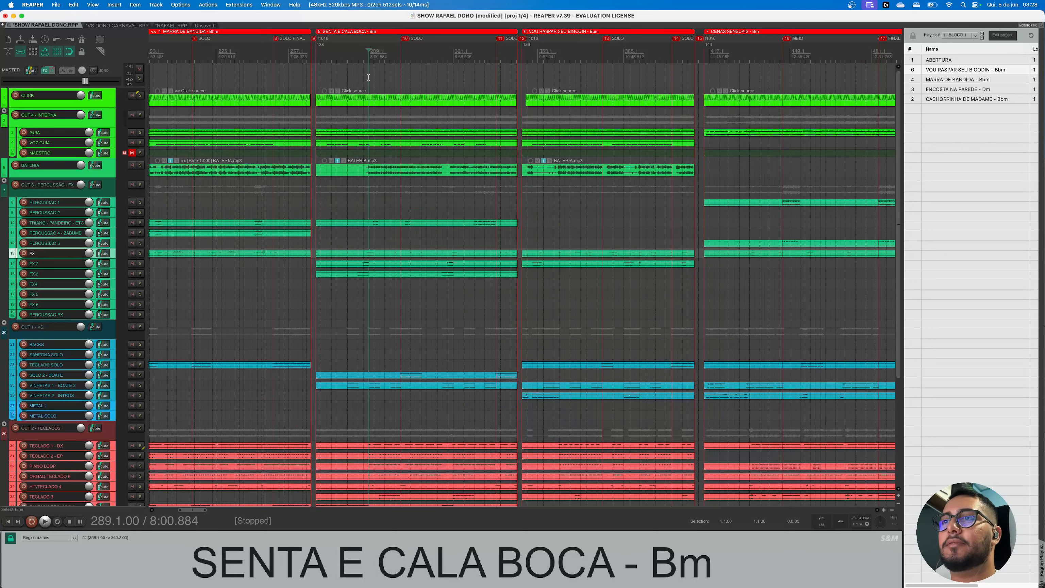
pyautogui.click(235, 78)
pyautogui.scroll(-4, 564, 111)
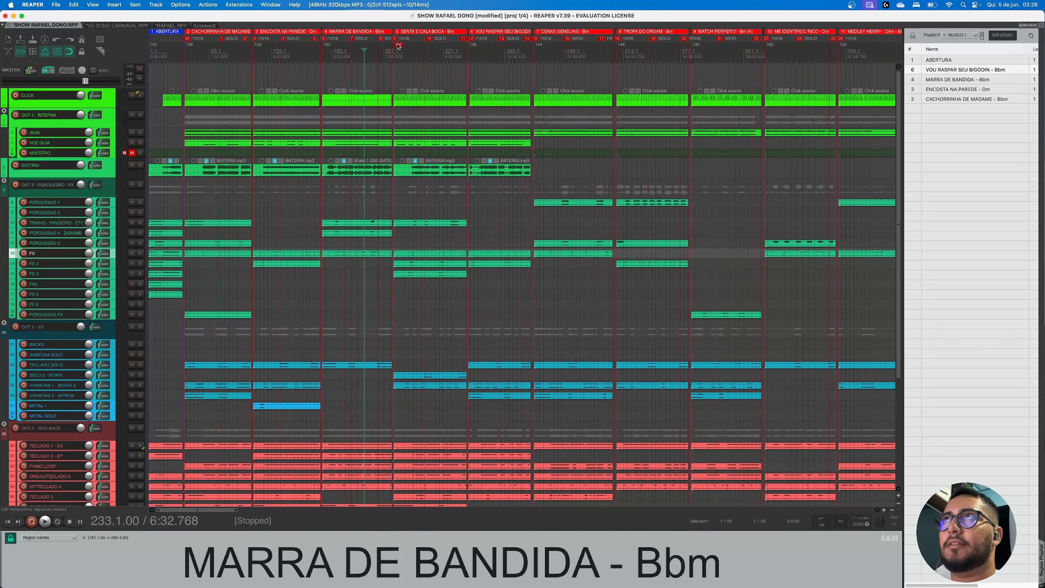
# Turn on project locking and place the edit cursor inside SENTA E CALA BOCA and VOU RASPAR SEU BIGODIN
pyautogui.click(81, 51)
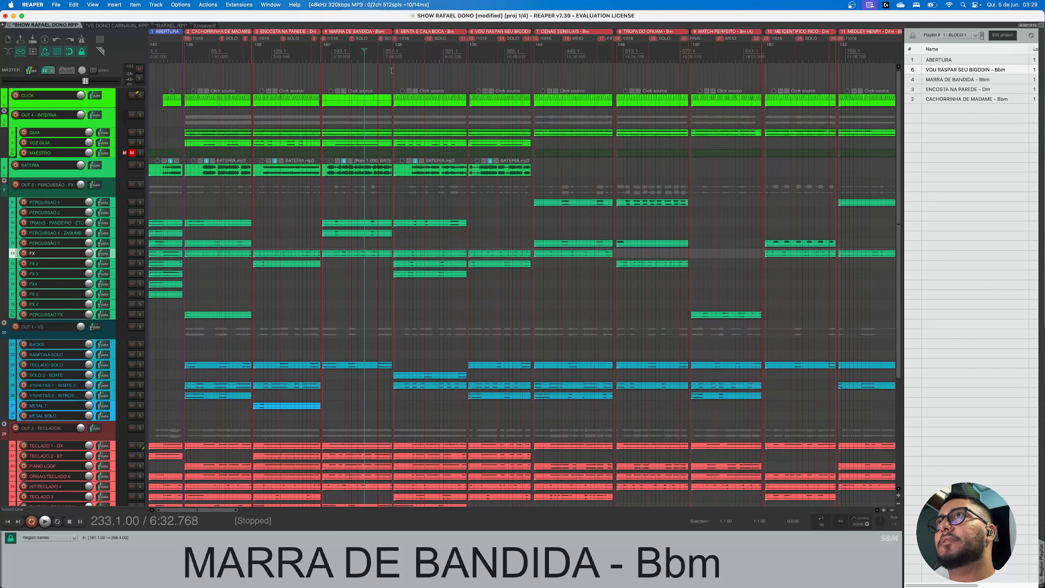
pyautogui.click(409, 74)
pyautogui.click(508, 74)
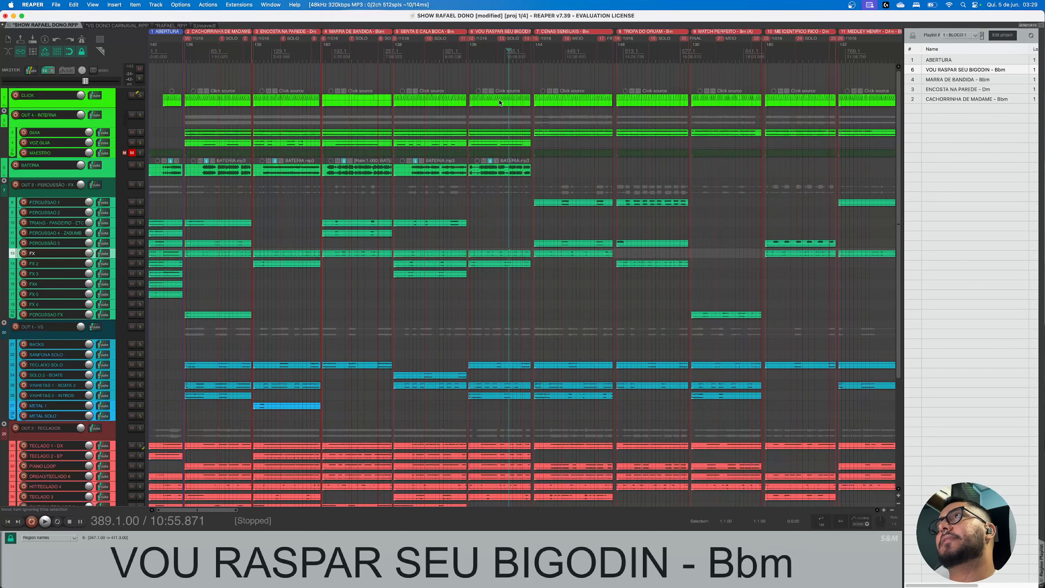
pyautogui.scroll(-5, 485, 103)
pyautogui.scroll(-1, 463, 134)
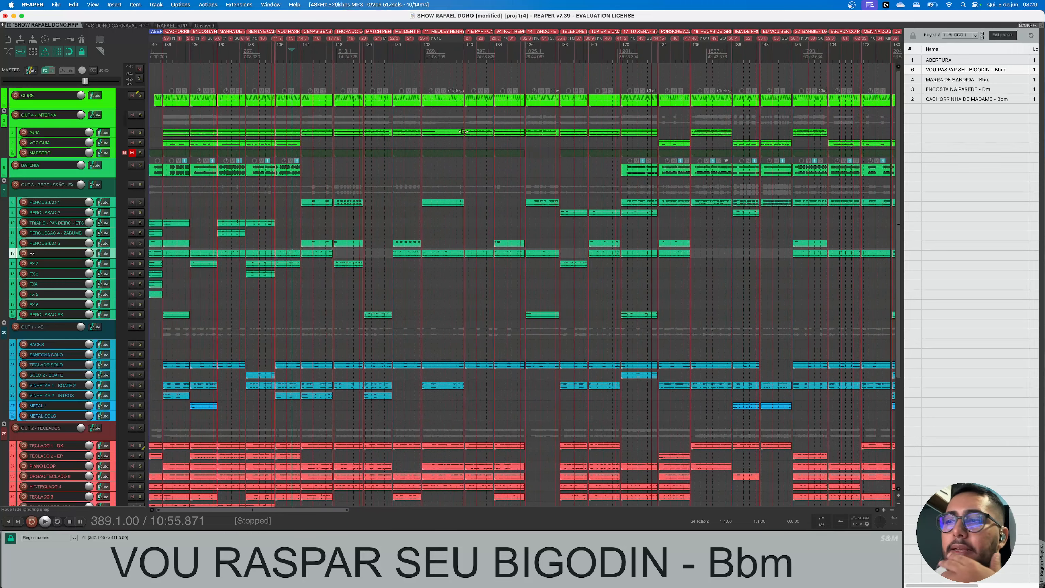
# Jump between MARRA DE BANDIDA, ENCOSTA NA PAREDE and CACHORRINHA DE MADAME in the BLOCO 1 playlist to check the region name display
pyautogui.scroll(-1, 463, 131)
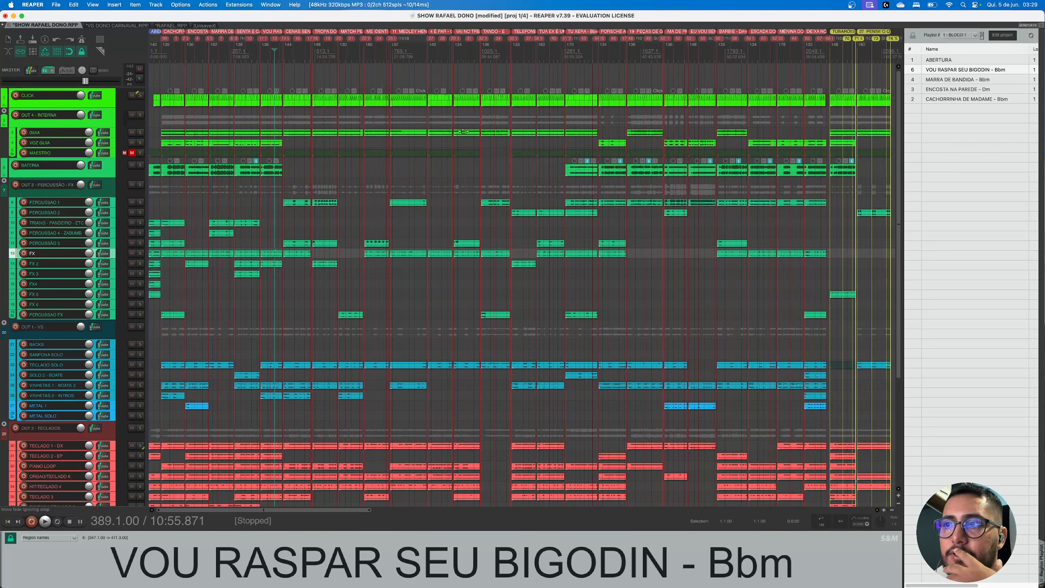
pyautogui.scroll(-3, 464, 131)
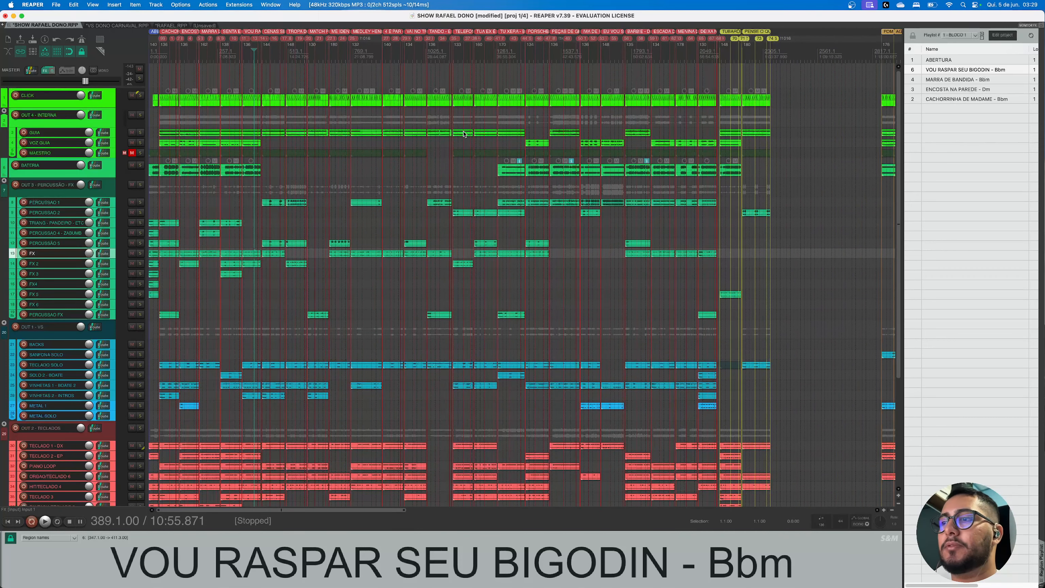
pyautogui.scroll(-1, 460, 159)
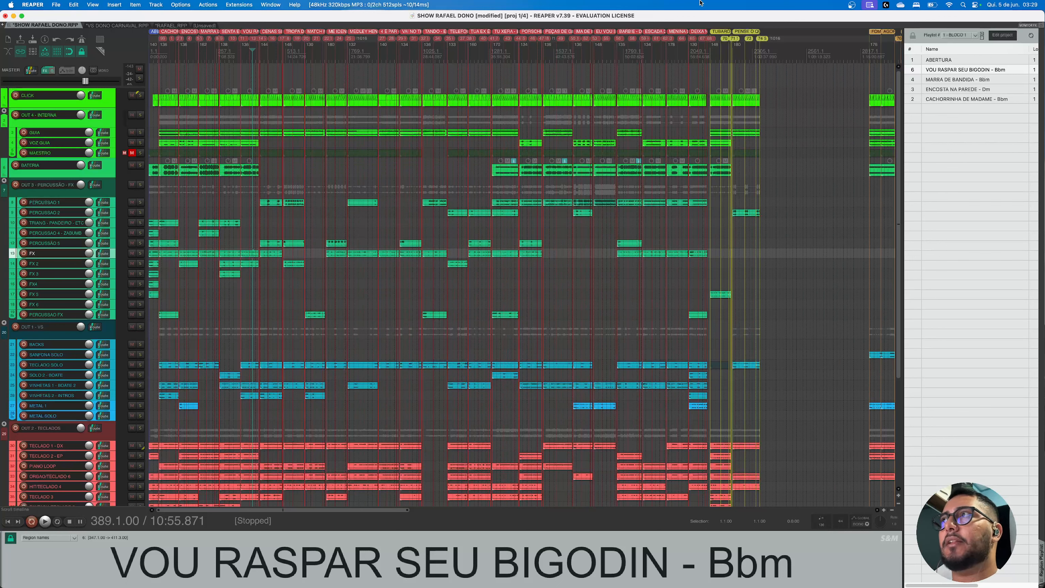
pyautogui.doubleClick(930, 80)
pyautogui.doubleClick(940, 90)
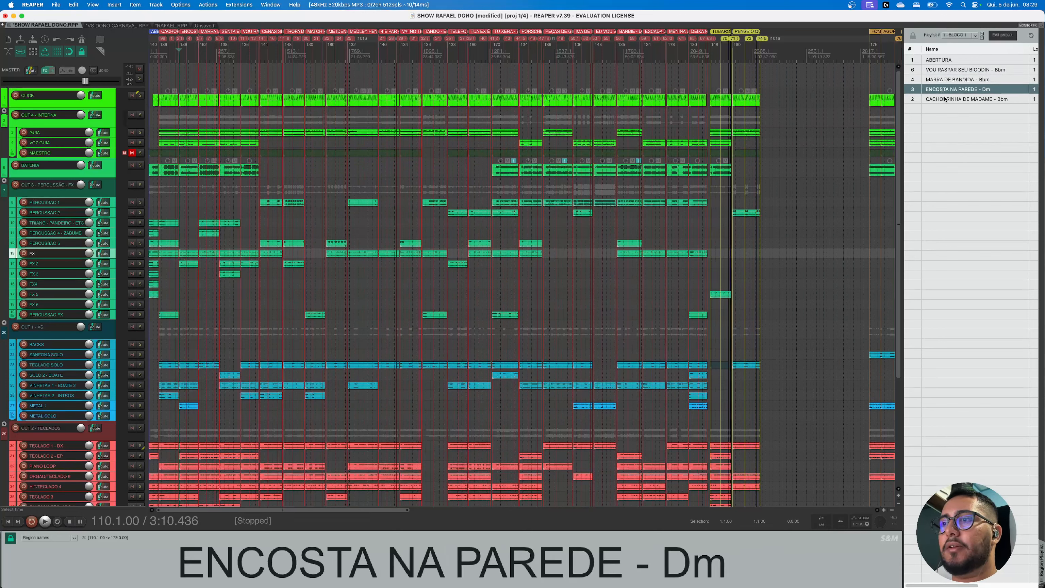
pyautogui.doubleClick(944, 99)
# Switch the region playlist to BLOCO 2, jump to ABERTURA and remove that region from the playlist
pyautogui.click(951, 36)
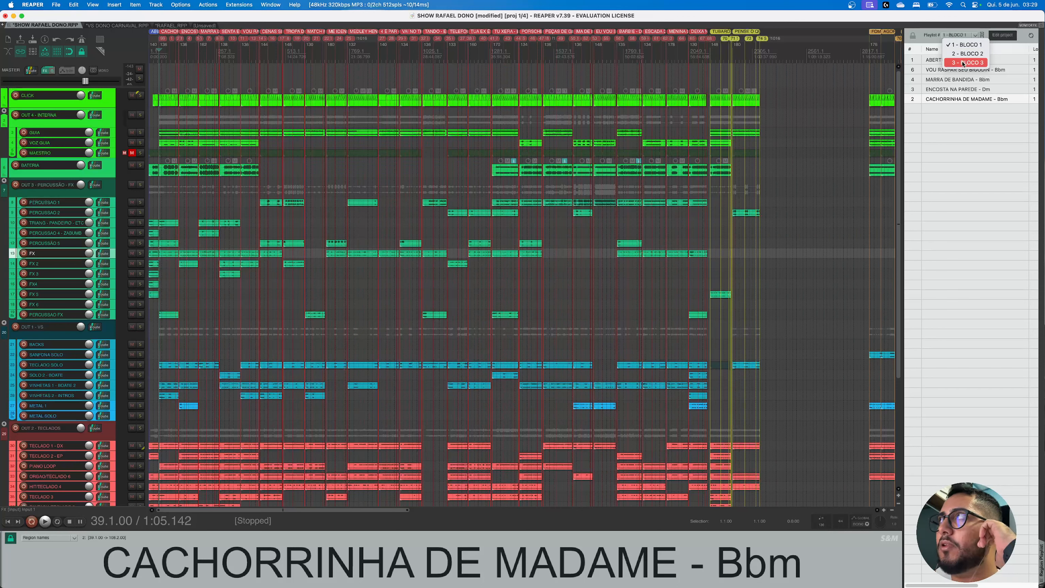
pyautogui.click(965, 54)
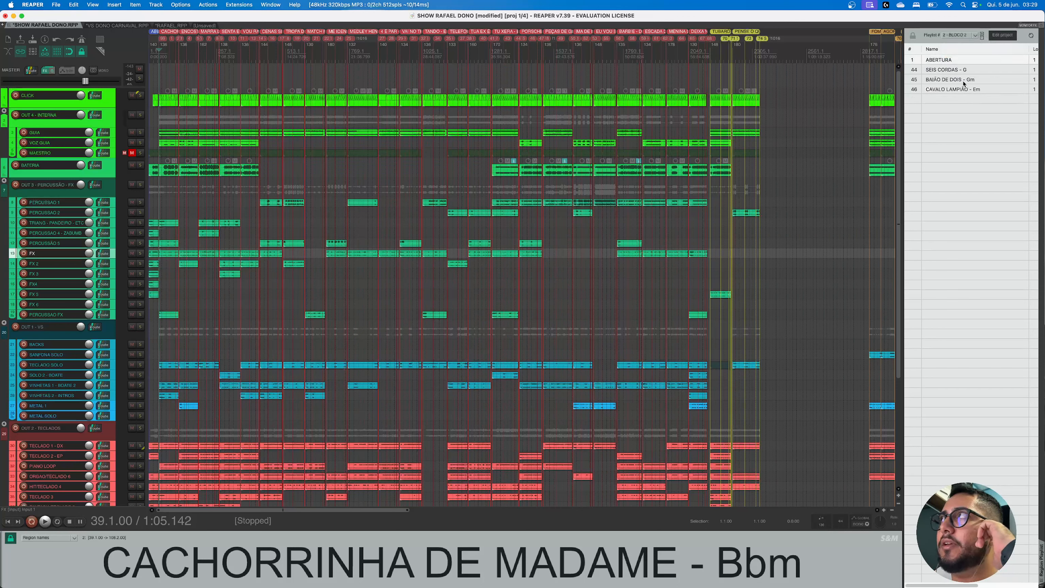
pyautogui.doubleClick(948, 60)
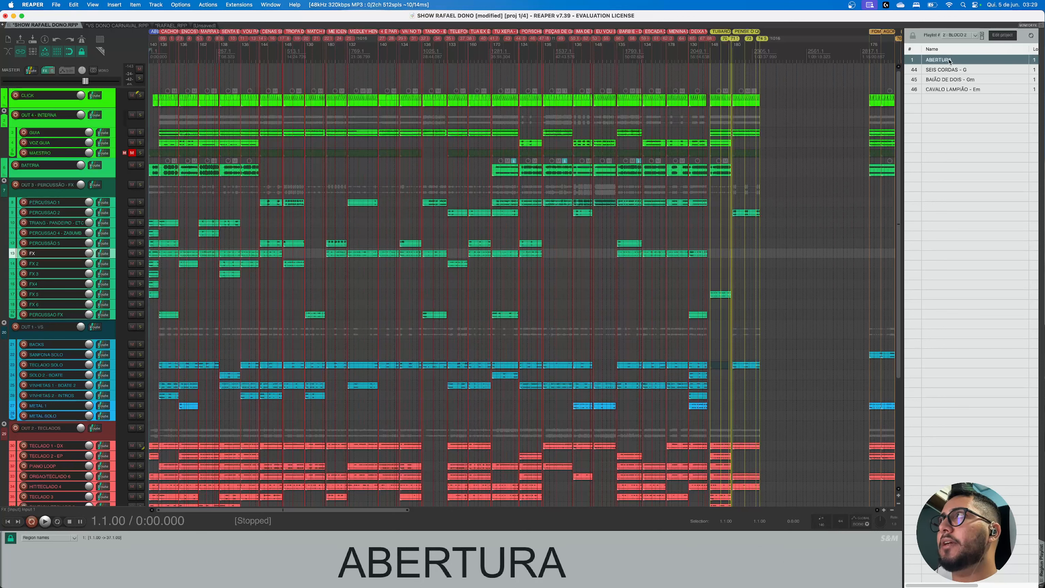
pyautogui.rightClick(950, 62)
pyautogui.click(1006, 103)
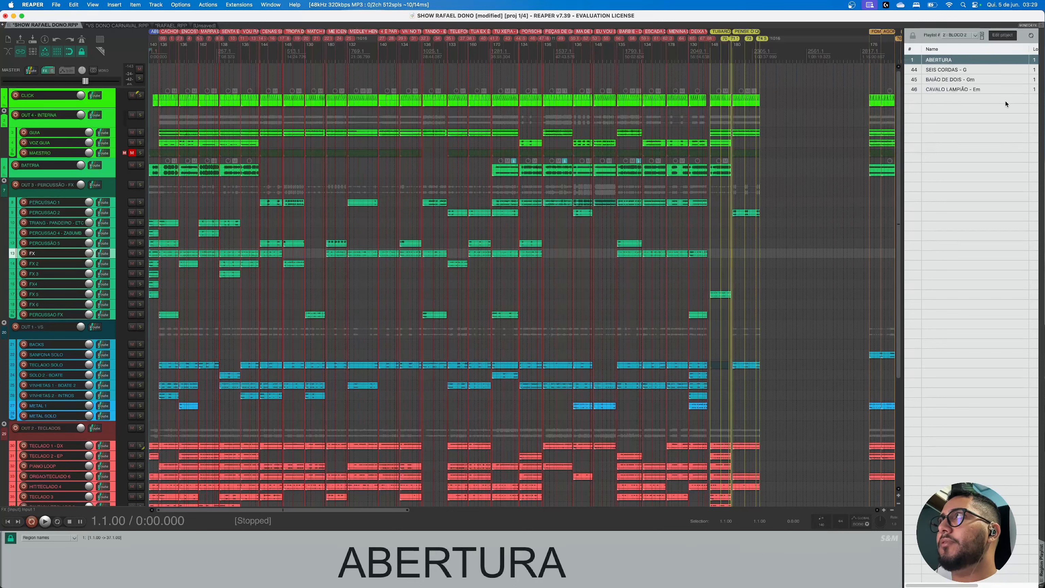
pyautogui.press('Delete')
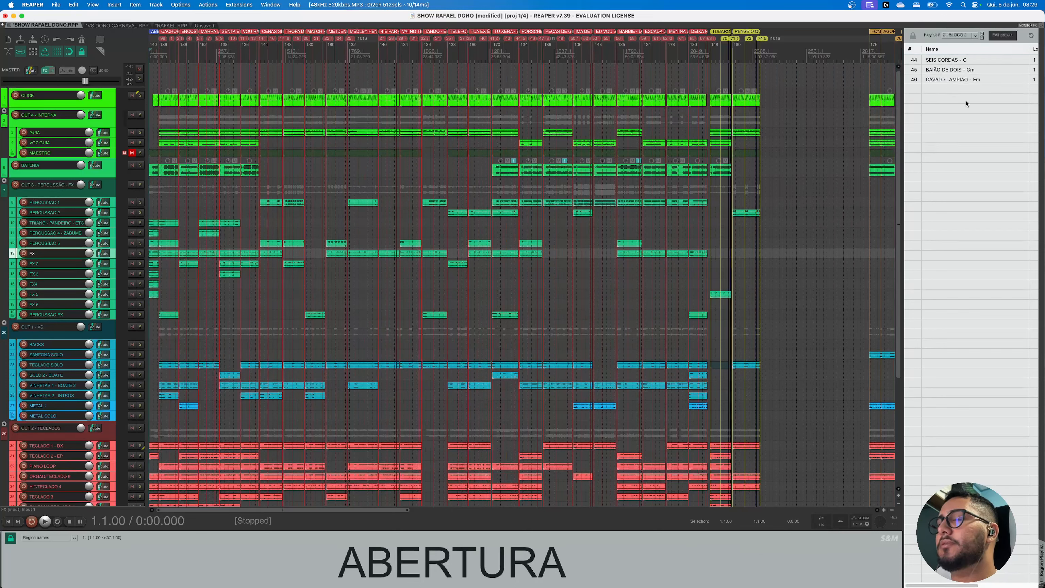
# Jump to SEIS CORDAS in the BLOCO 2 playlist, play the playlist from it and stop playback
pyautogui.doubleClick(951, 60)
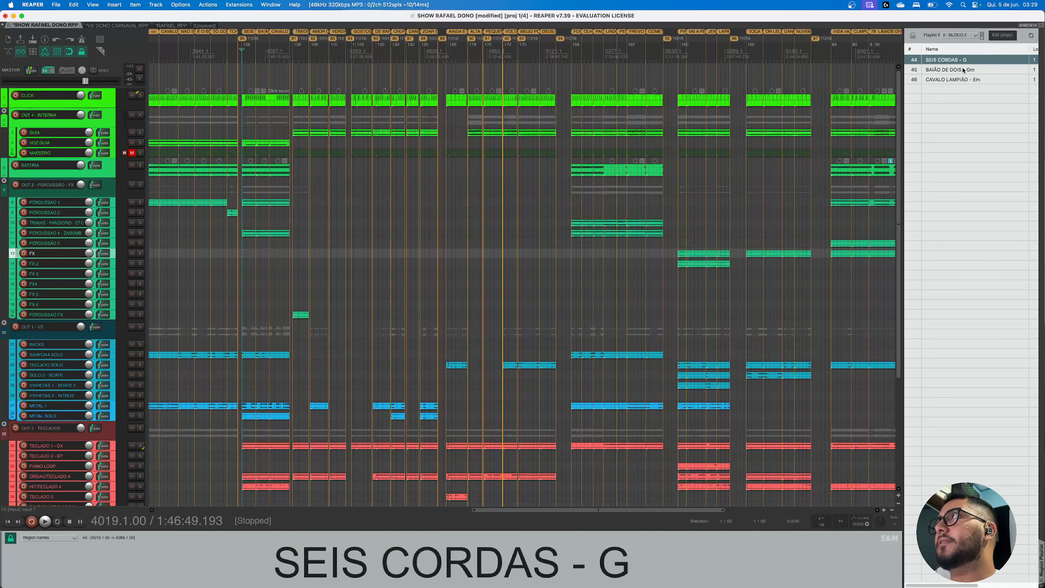
pyautogui.doubleClick(917, 61)
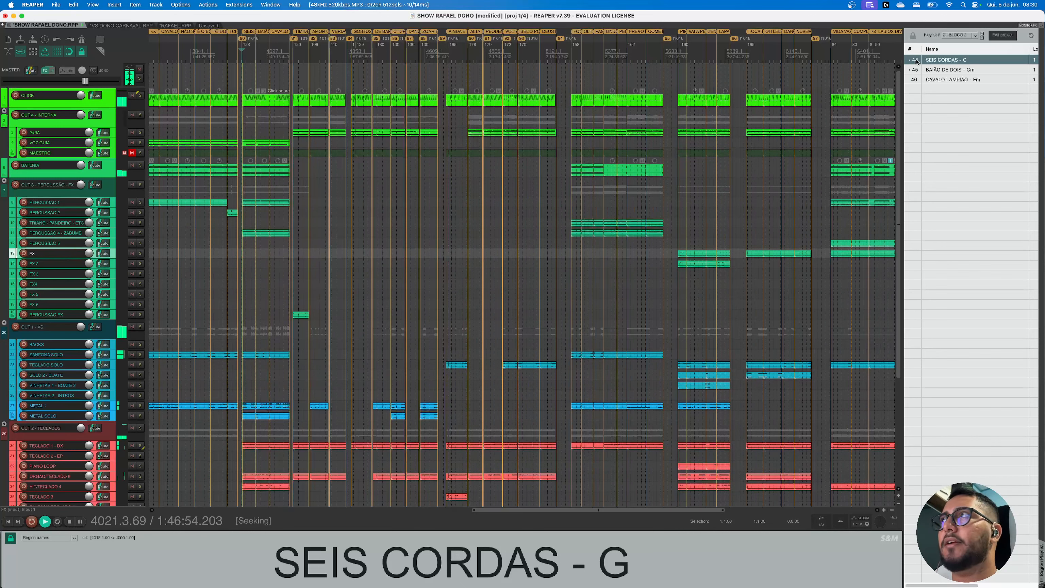
pyautogui.press('space')
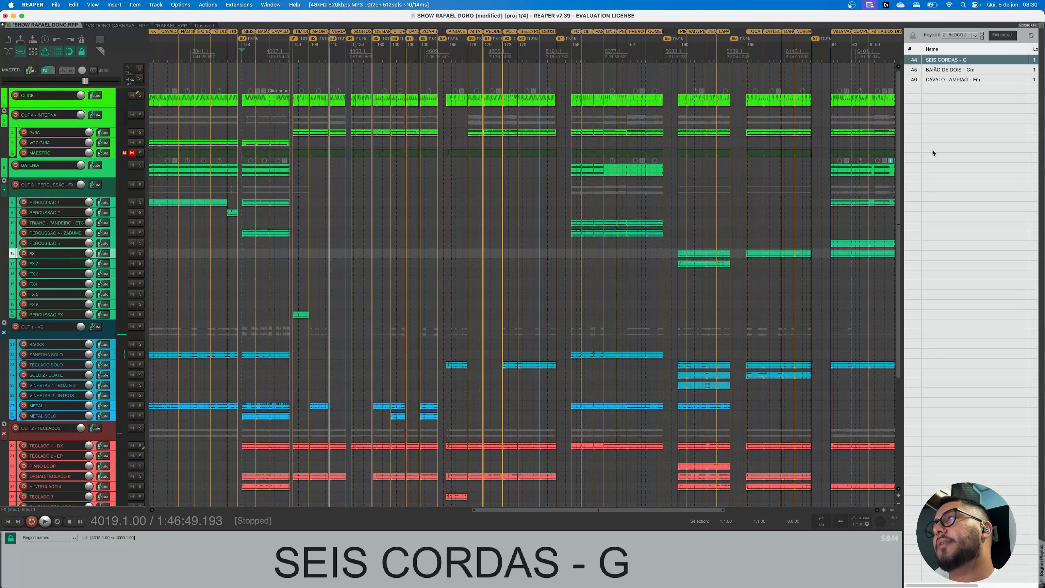
# Place the edit cursor in the empty gap between song groups, in MEDLEY HENRY and in ENCOSTA NA PAREDE to check the displayed names
pyautogui.scroll(-10, 536, 246)
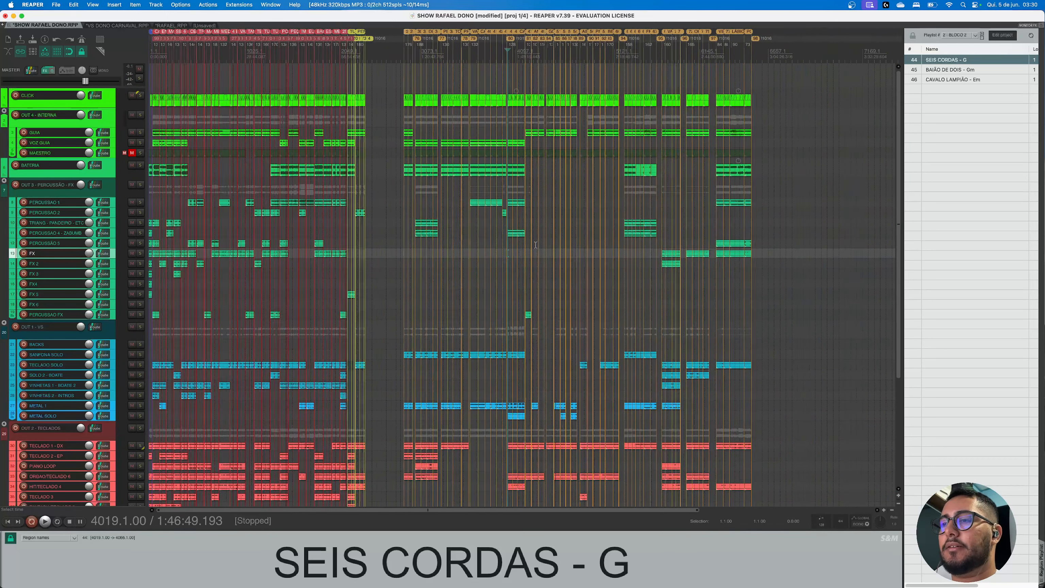
pyautogui.click(306, 131)
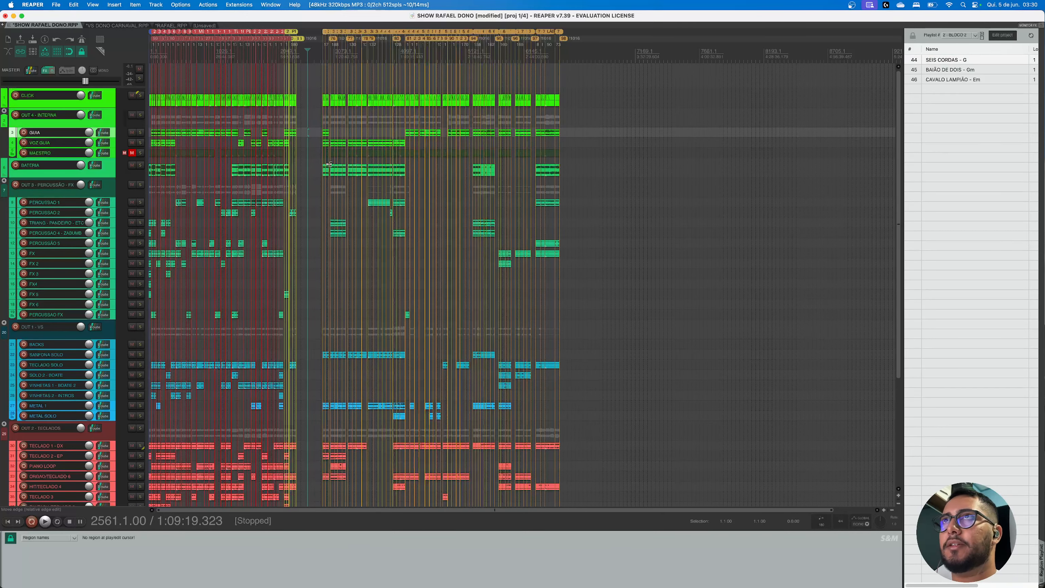
pyautogui.click(199, 96)
pyautogui.scroll(2, 211, 106)
pyautogui.scroll(6, 210, 106)
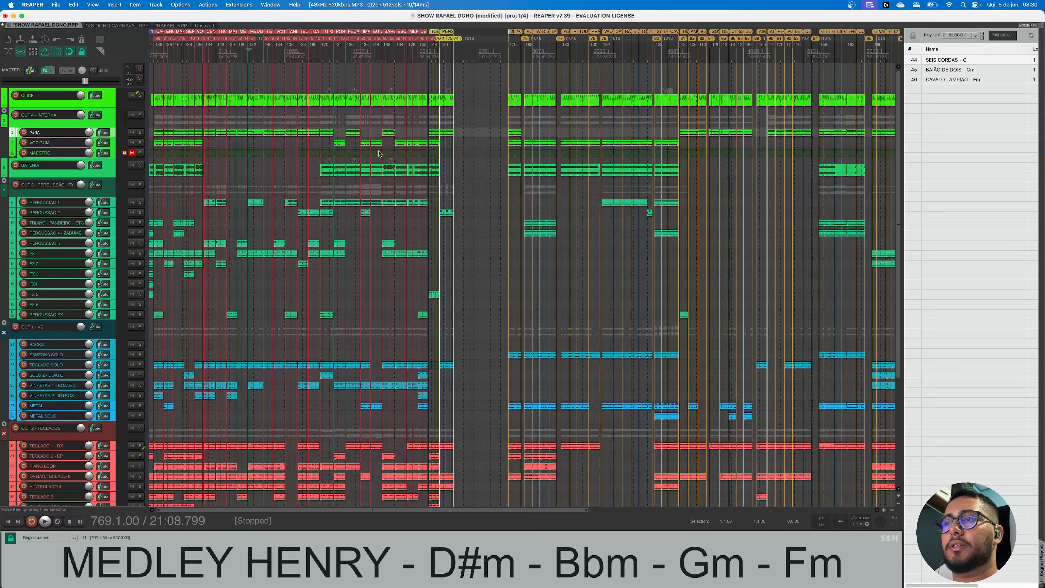
pyautogui.scroll(2, 327, 158)
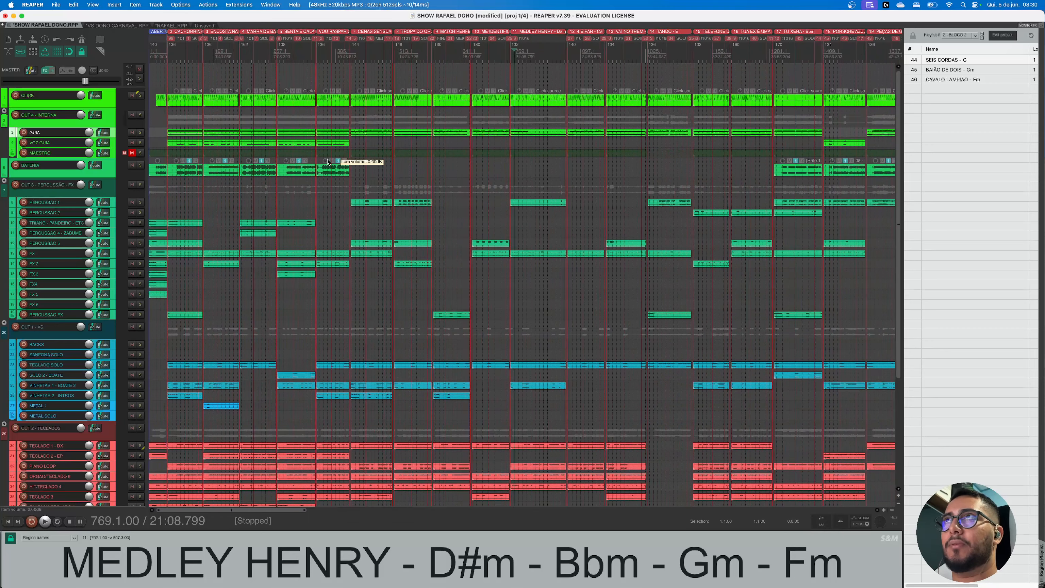
pyautogui.scroll(-3, 327, 161)
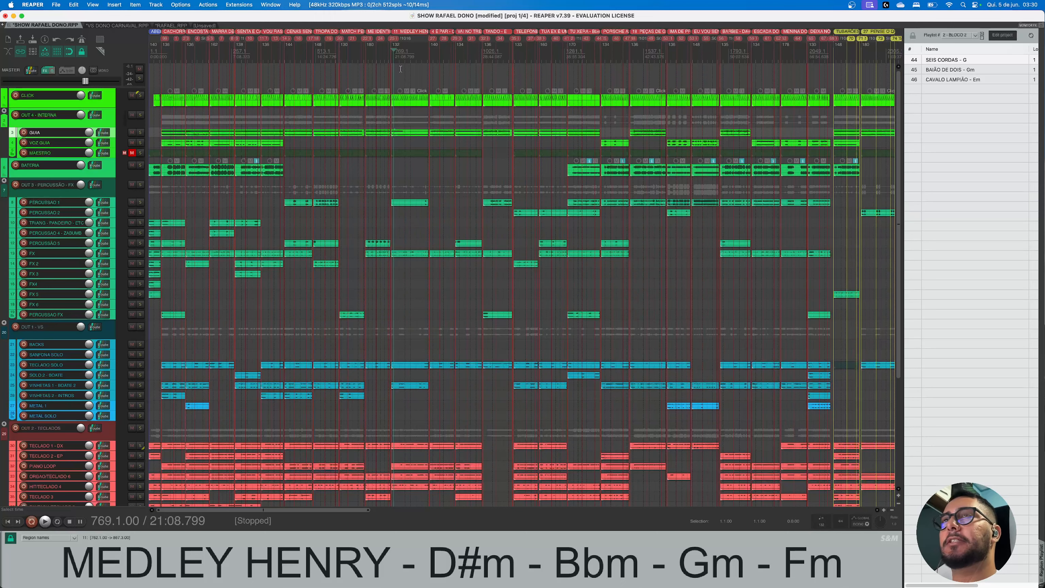
pyautogui.click(195, 76)
pyautogui.scroll(2, 292, 102)
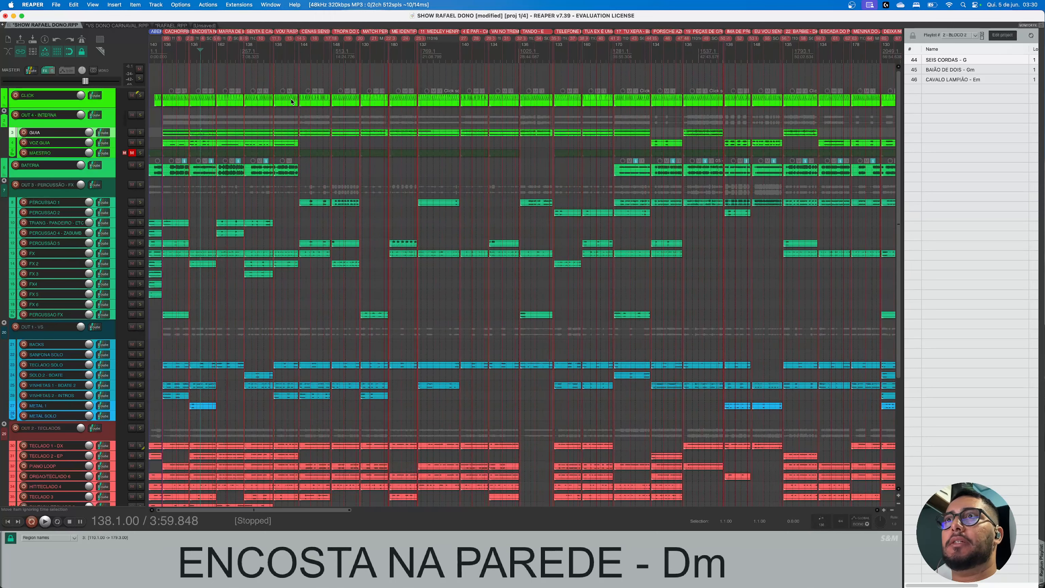
pyautogui.scroll(5, 291, 102)
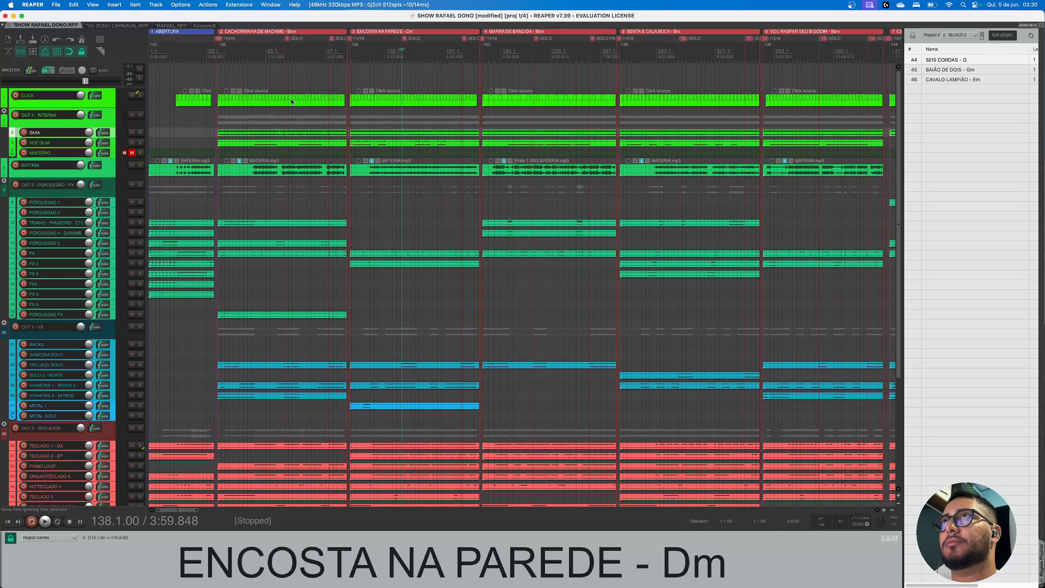
# Inspect the MARRA DE BANDIDA region up close, placing the edit cursor at its start and around its SOLO marker
pyautogui.click(486, 43)
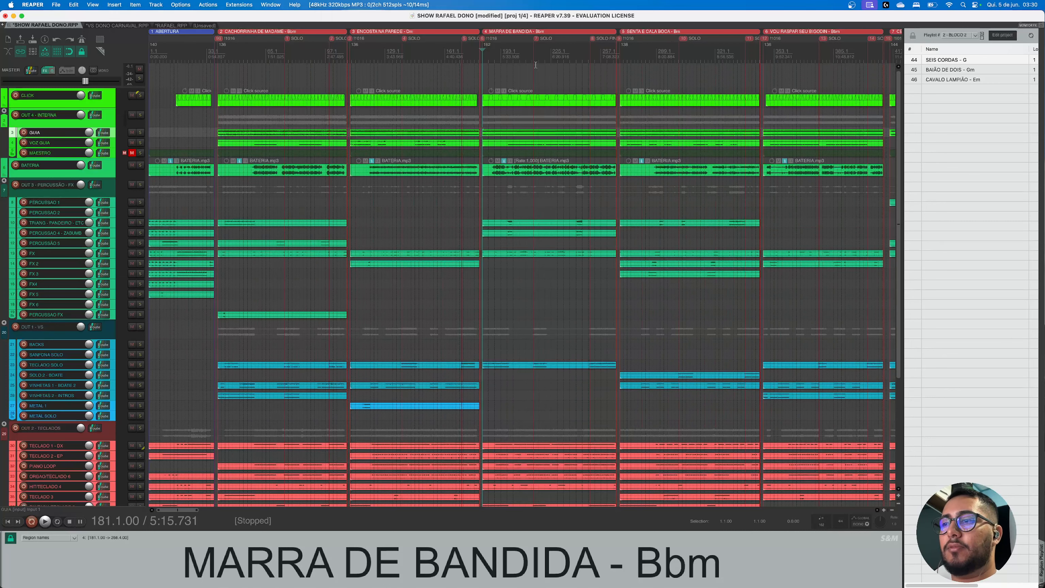
pyautogui.click(545, 35)
pyautogui.scroll(3, 396, 102)
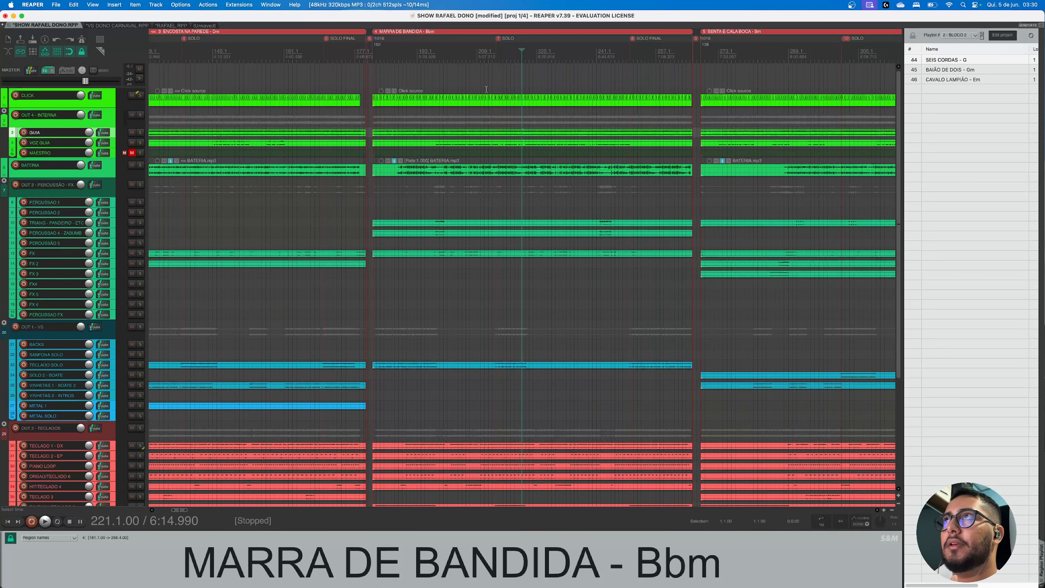
pyautogui.click(510, 33)
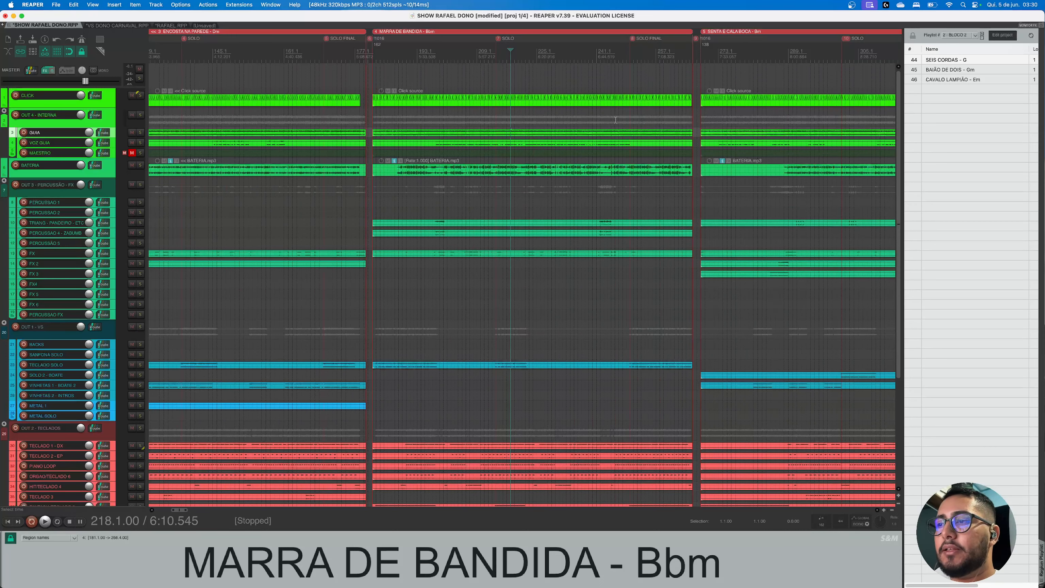
pyautogui.scroll(-6, 615, 120)
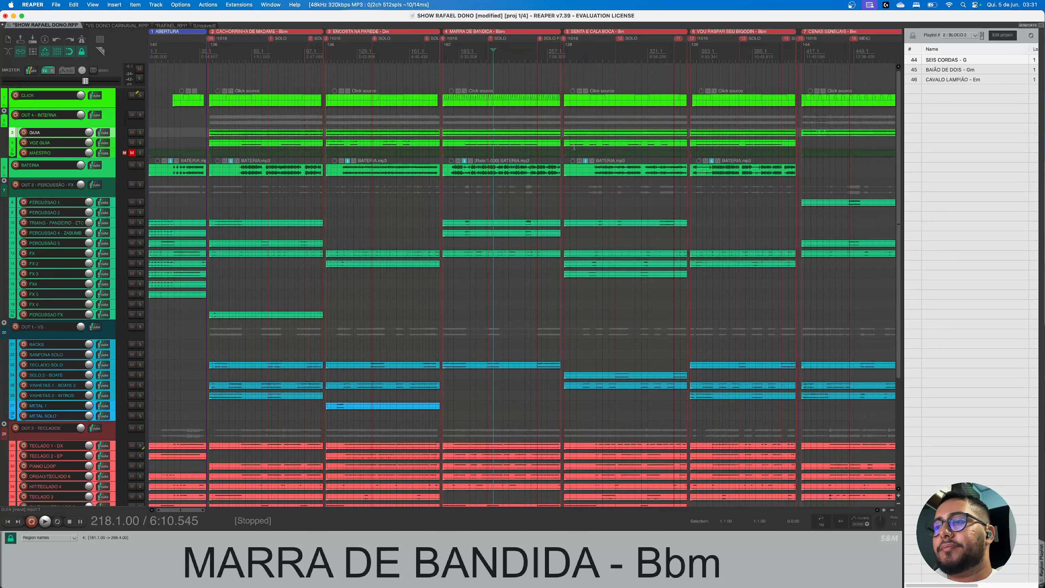
pyautogui.scroll(4, 530, 242)
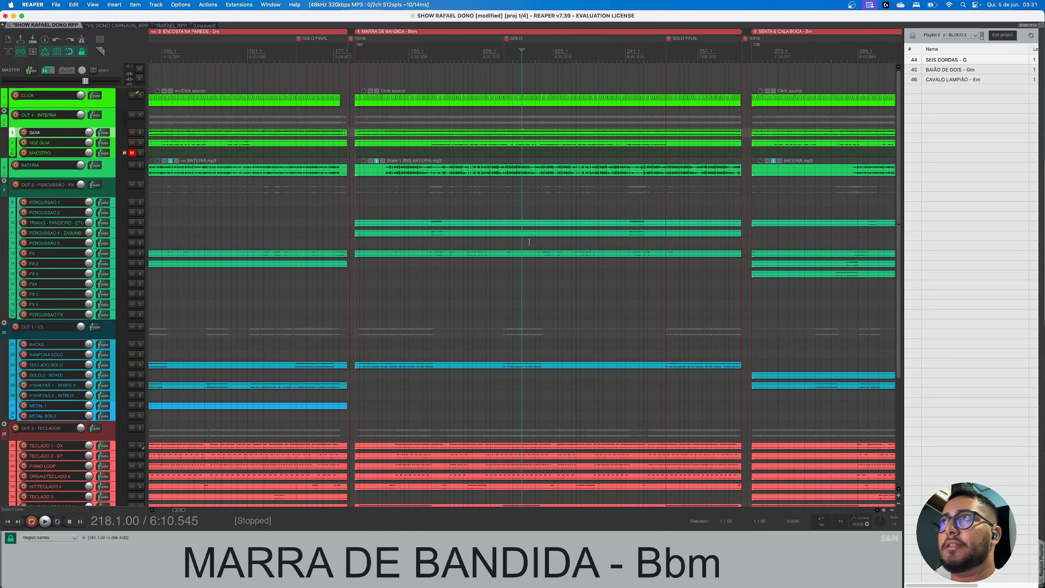
pyautogui.scroll(4, 497, 299)
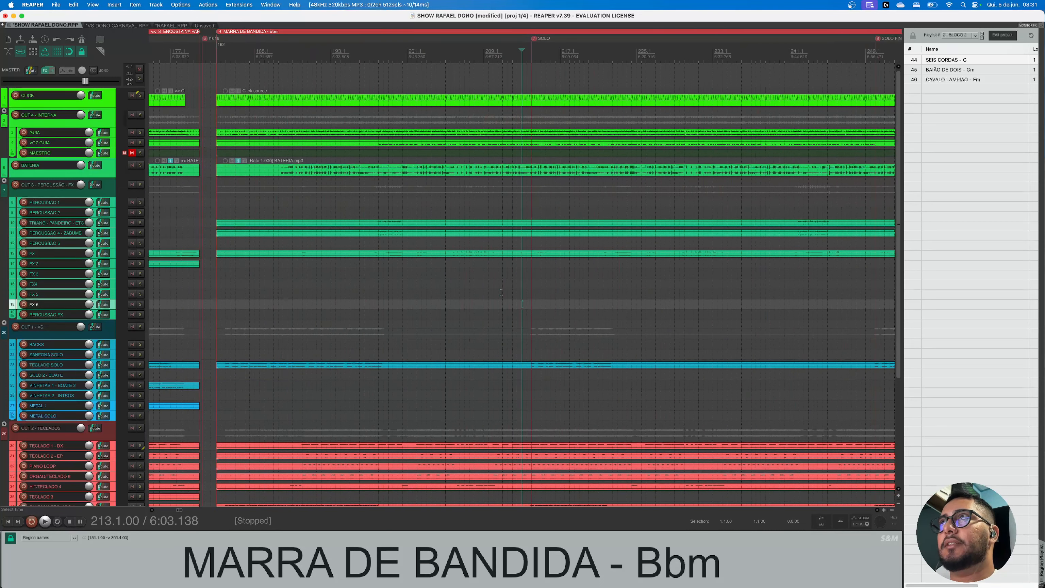
pyautogui.scroll(-4, 501, 293)
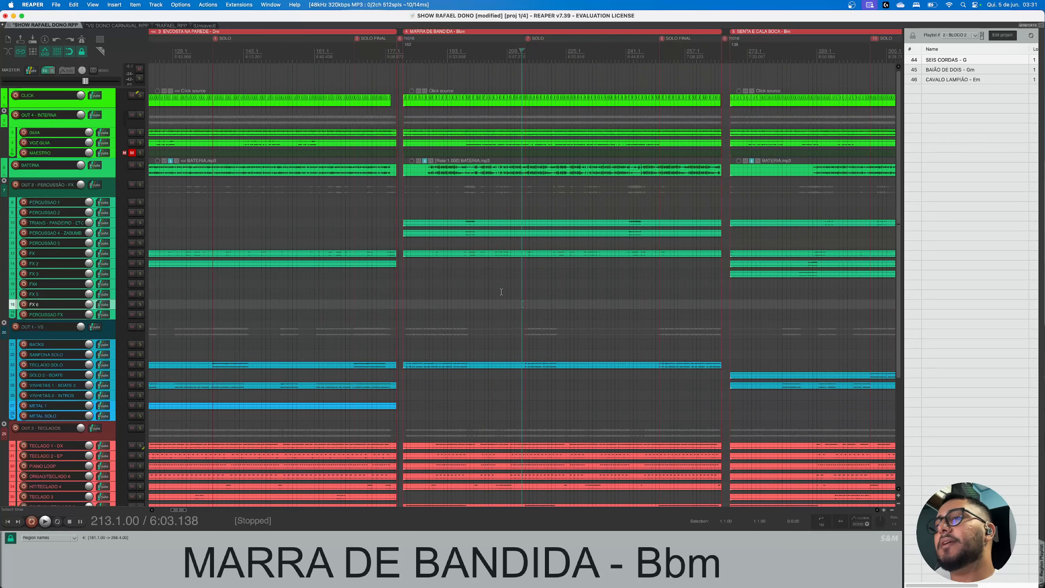
# Play MARRA DE BANDIDA from bar 210, jump through its markers to SOLO FINAL during playback, and stop
pyautogui.click(501, 292)
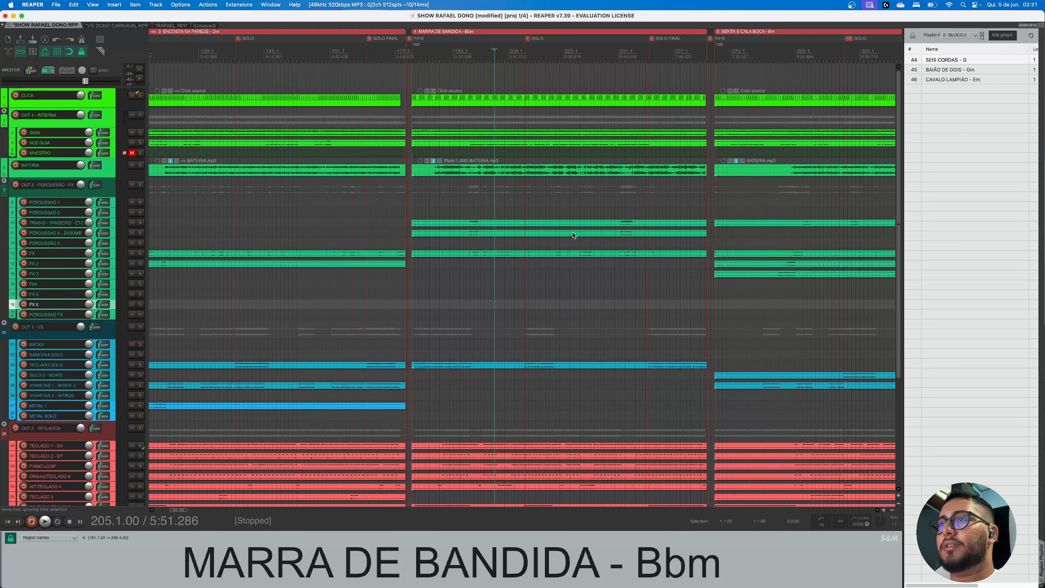
pyautogui.scroll(3, 584, 265)
pyautogui.click(548, 296)
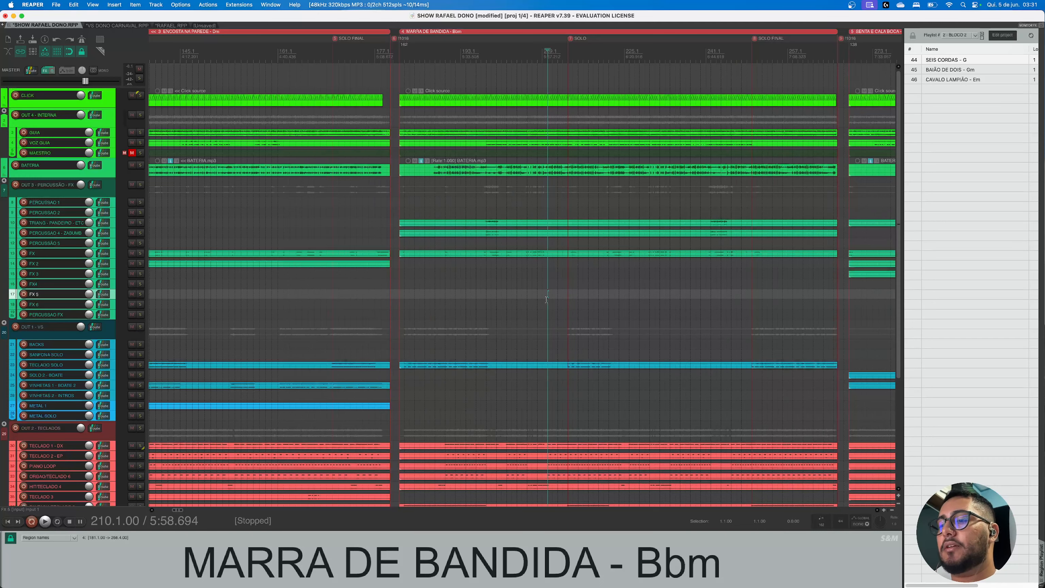
pyautogui.press('space')
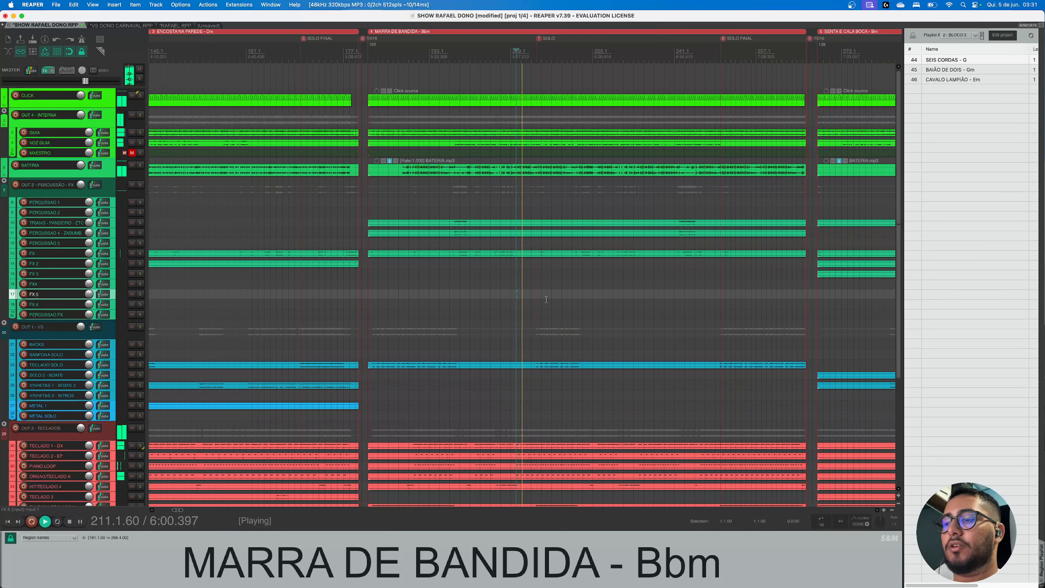
pyautogui.press('7')
pyautogui.press('8')
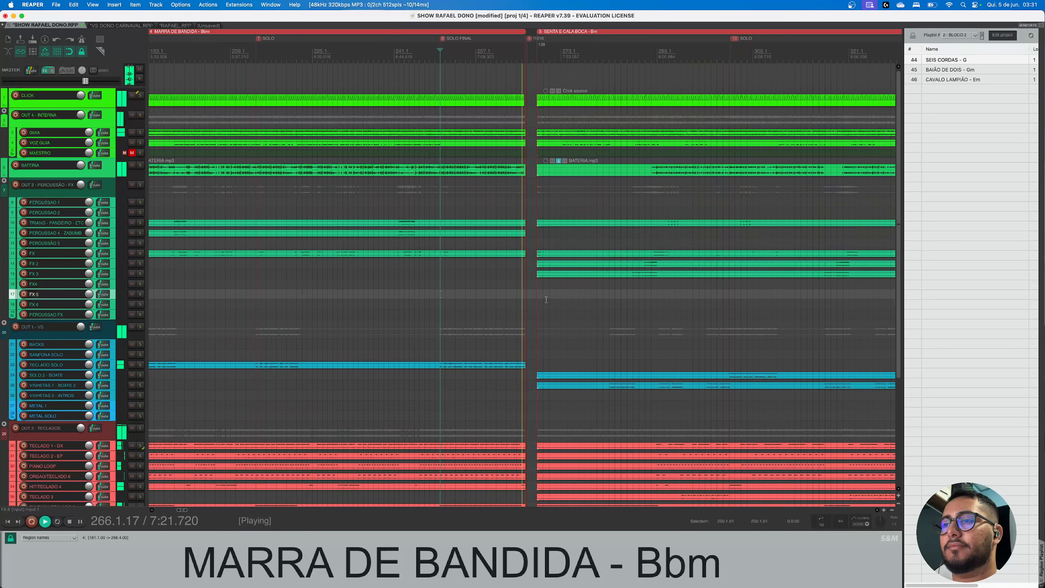
pyautogui.press('space')
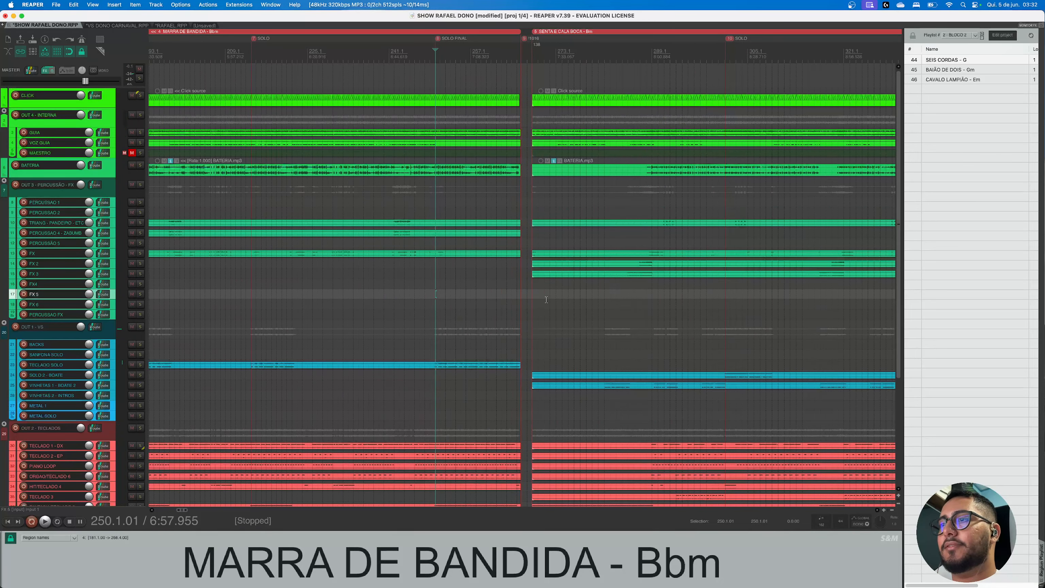
# Place the edit cursor at bar 299 in SENTA E CALA BOCA, just before its SOLO marker
pyautogui.scroll(-8, 546, 300)
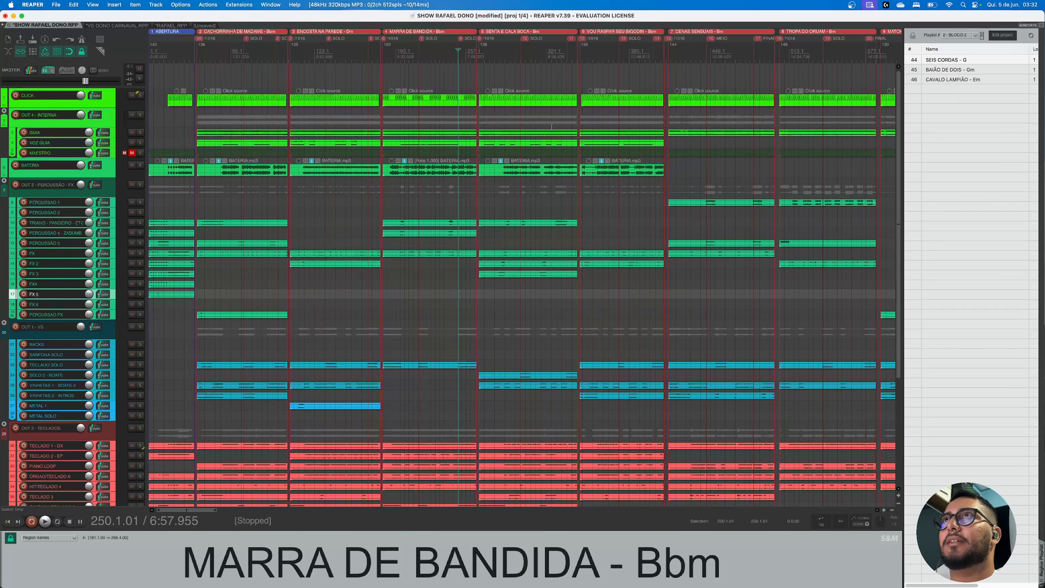
pyautogui.click(518, 80)
pyautogui.scroll(8, 517, 79)
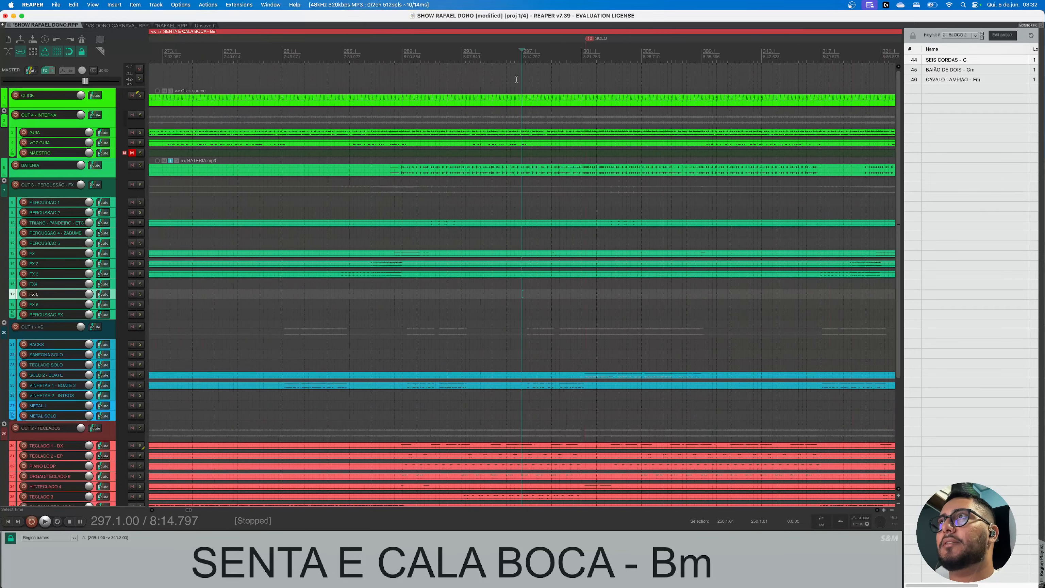
pyautogui.scroll(1, 516, 79)
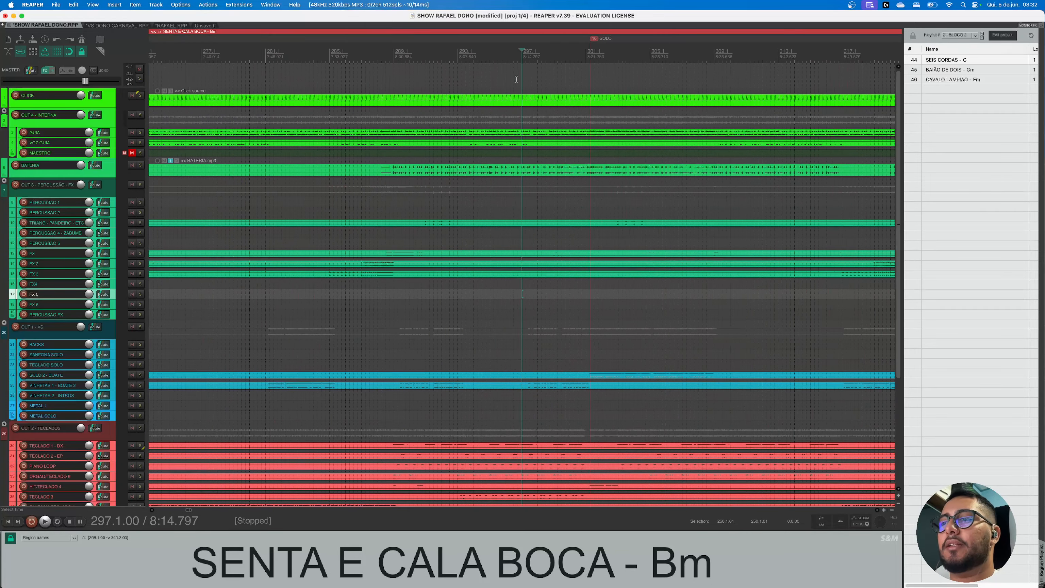
pyautogui.click(548, 80)
pyautogui.click(555, 81)
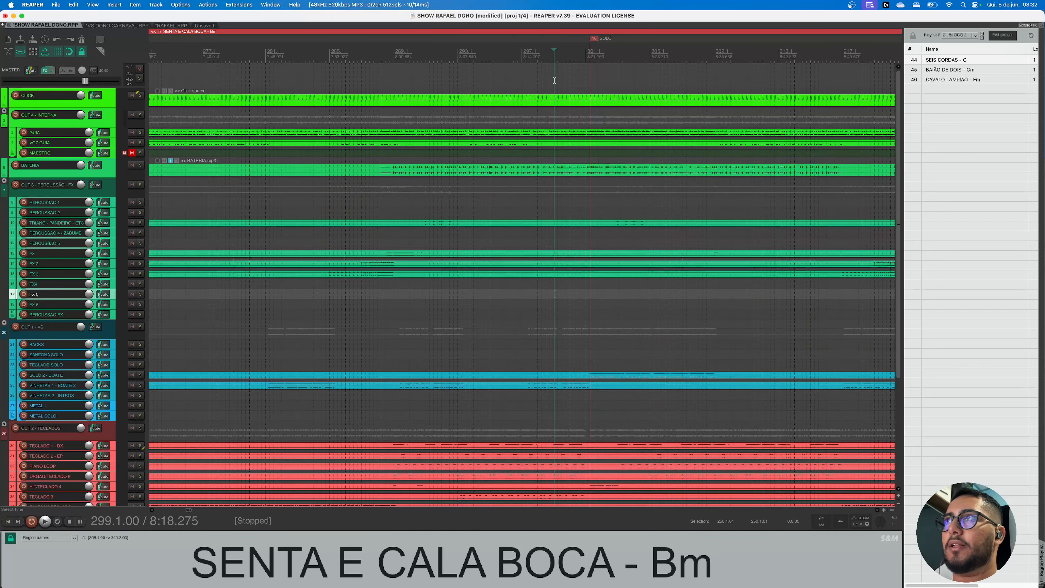
# Play SENTA E CALA BOCA from bar 299, jump to its SOLO FINAL marker during playback, and stop
pyautogui.press('space')
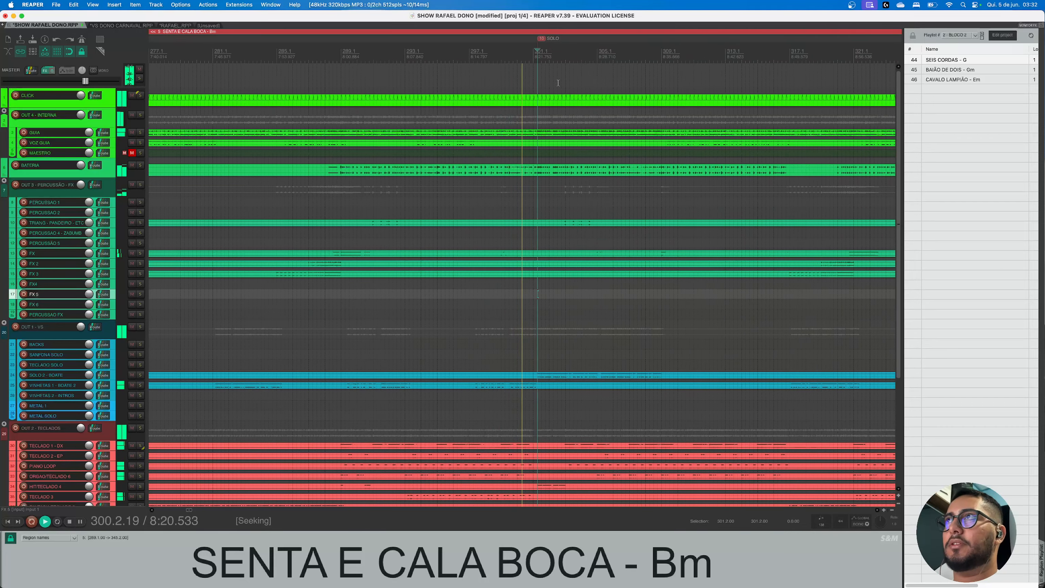
pyautogui.press(']')
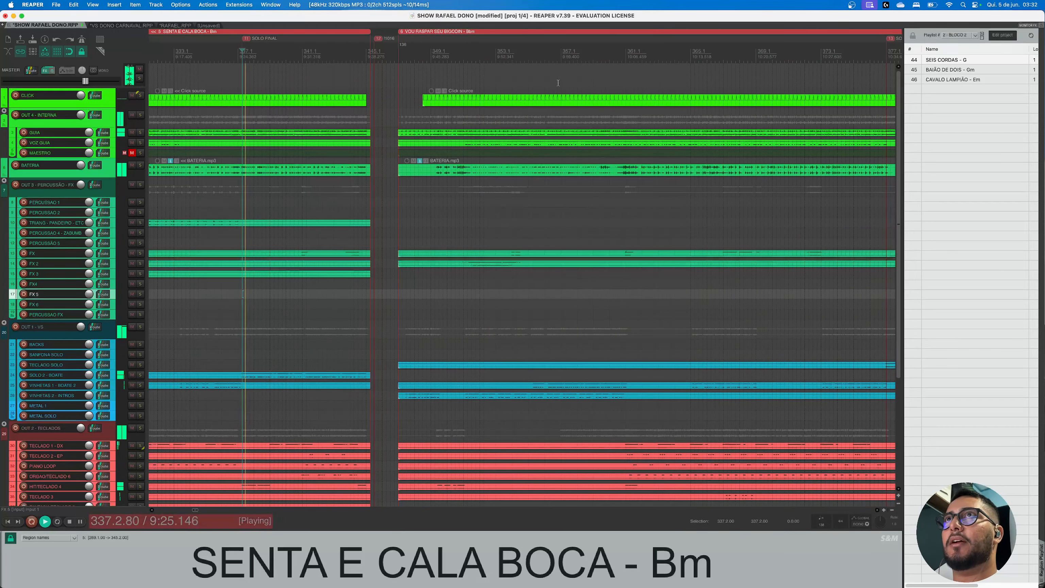
pyautogui.scroll(-3, 328, 193)
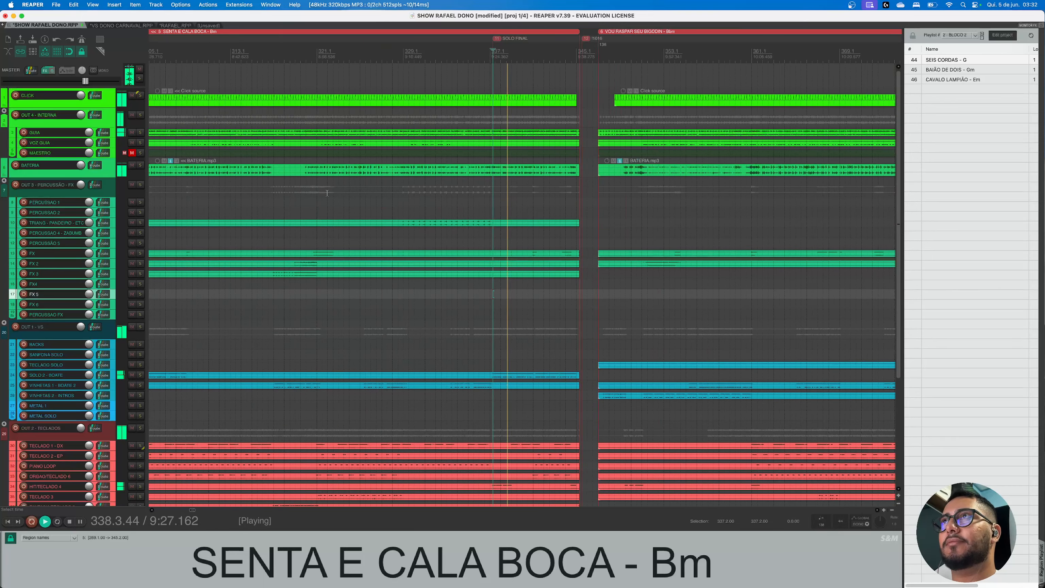
pyautogui.scroll(-2, 327, 193)
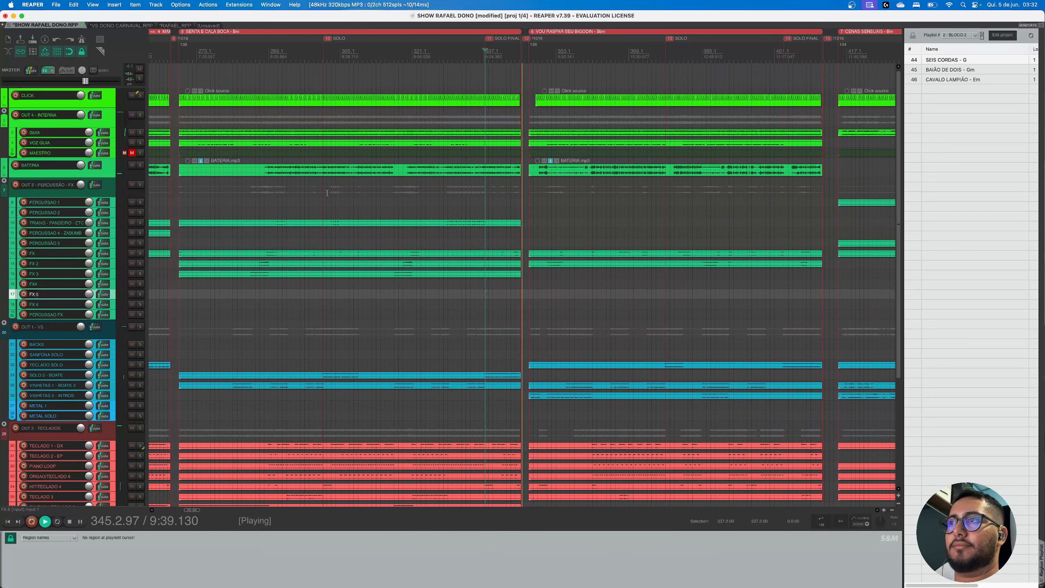
pyautogui.press('space')
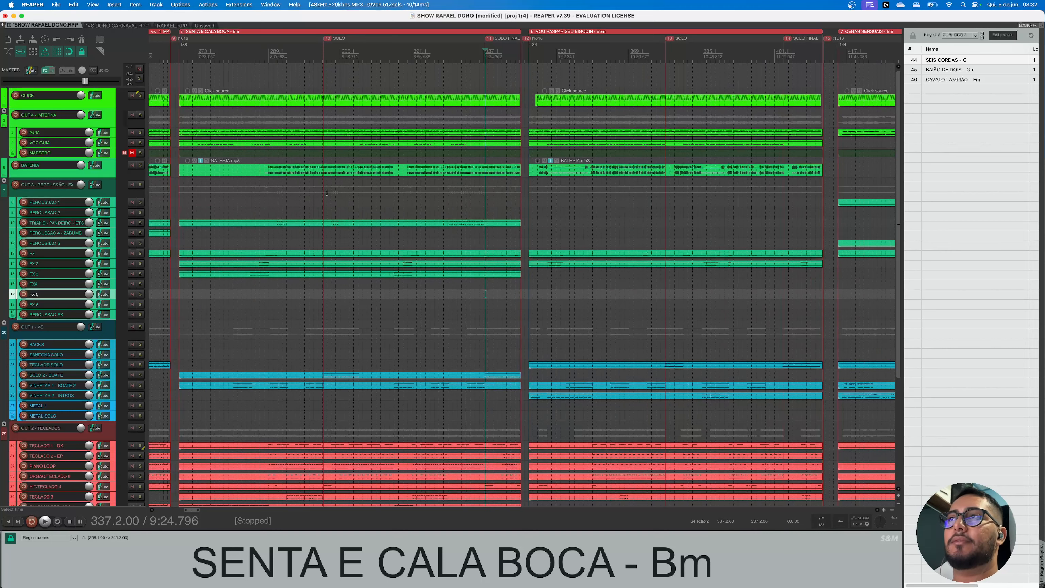
# Survey the song regions across the whole show and place the edit cursor at bar 513 in TROPA DO ORUAM
pyautogui.scroll(-10, 327, 193)
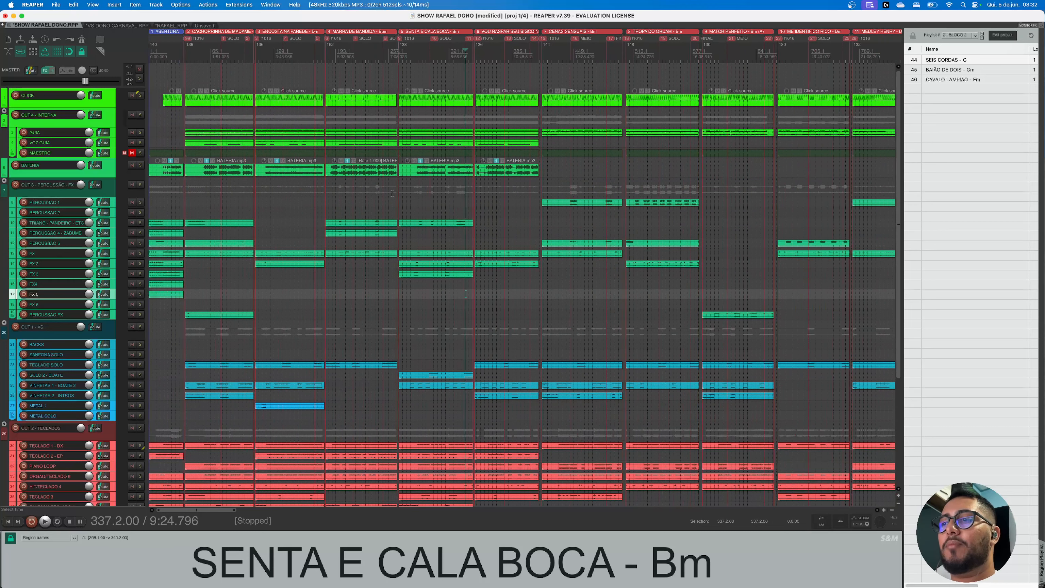
pyautogui.scroll(-2, 391, 193)
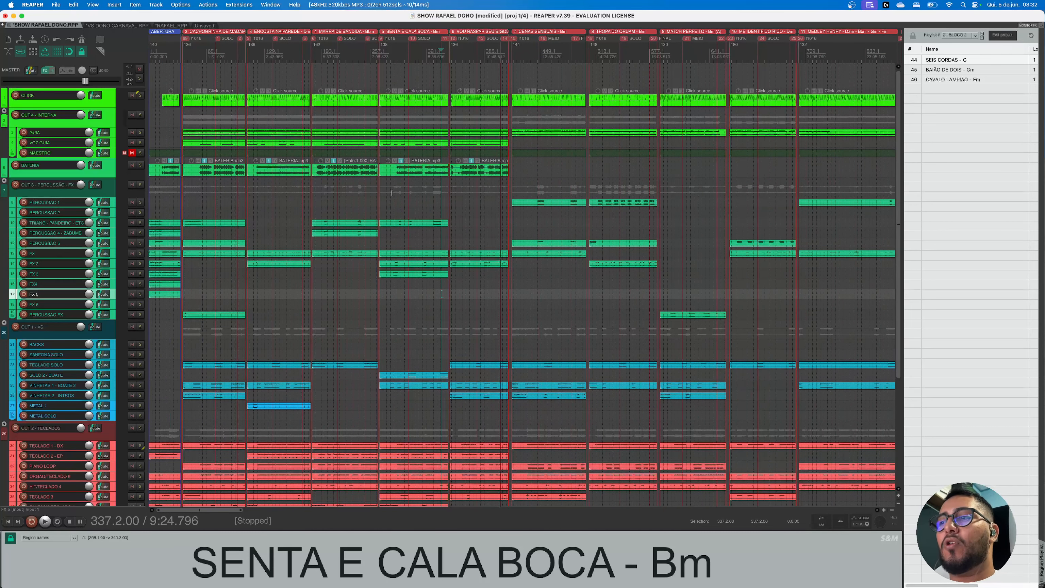
pyautogui.scroll(-8, 392, 118)
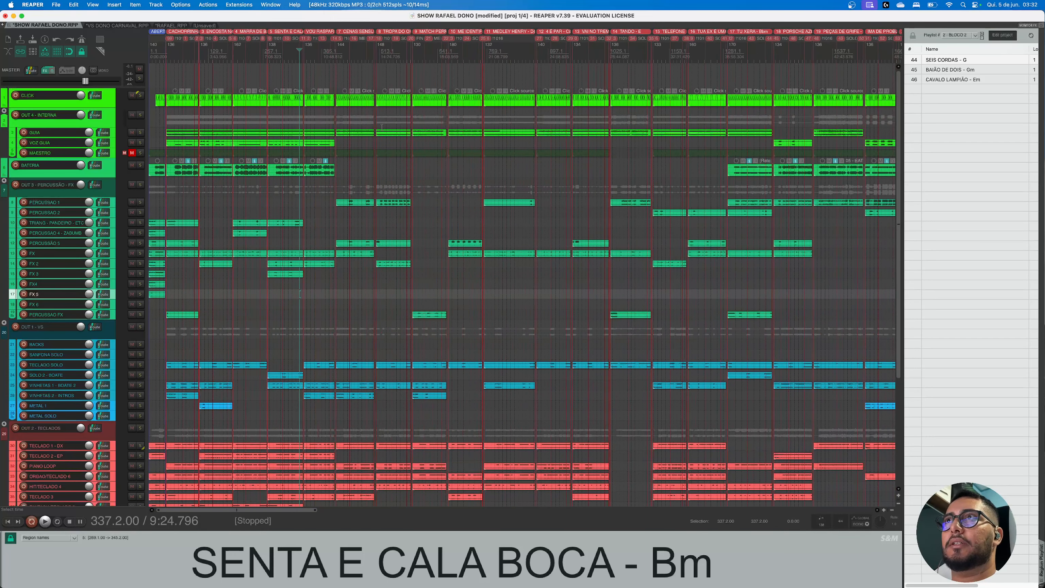
pyautogui.click(382, 166)
pyautogui.scroll(3, 555, 204)
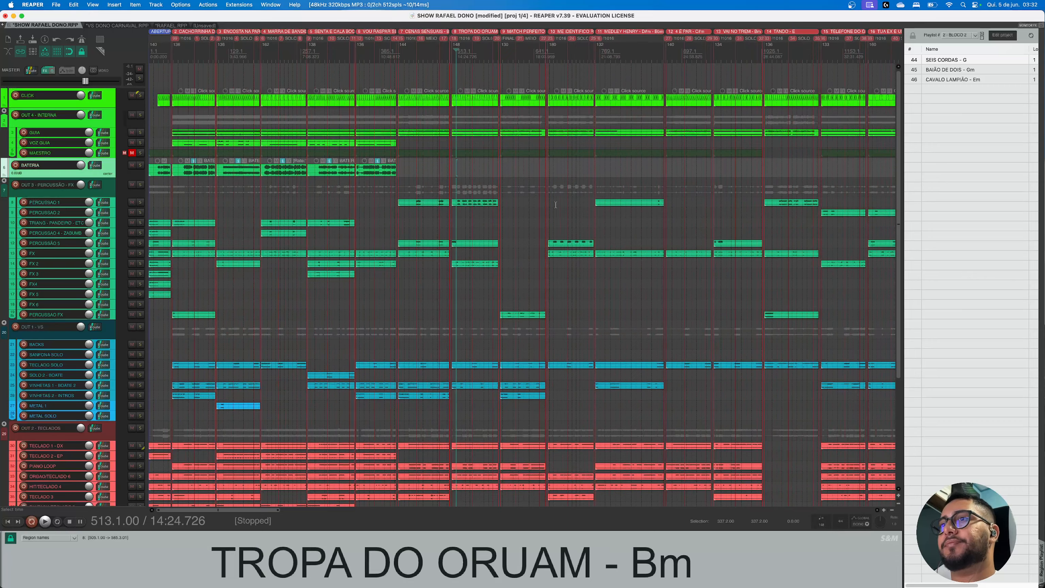
pyautogui.scroll(-2, 556, 205)
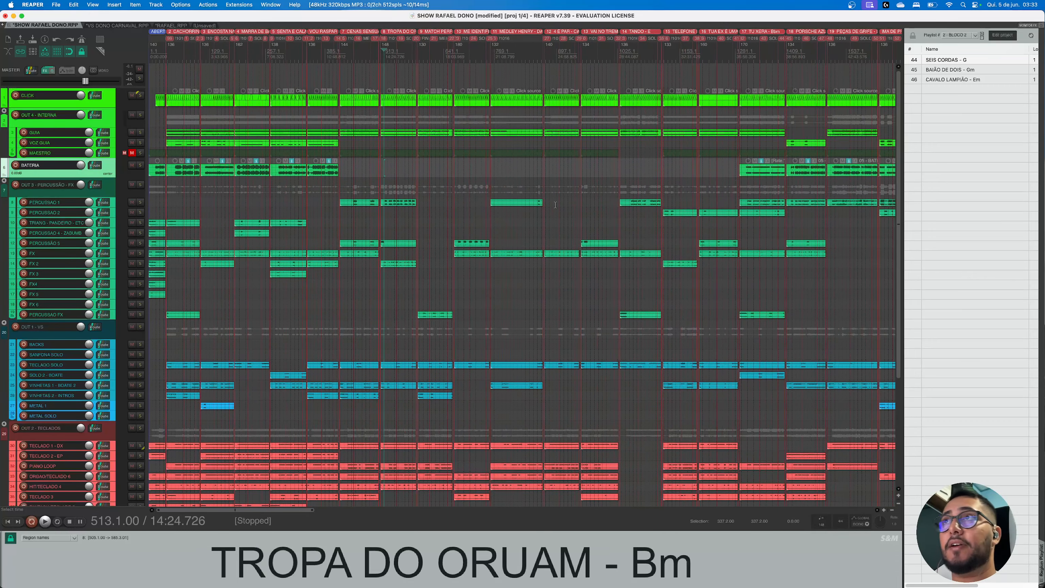
pyautogui.scroll(-4, 556, 204)
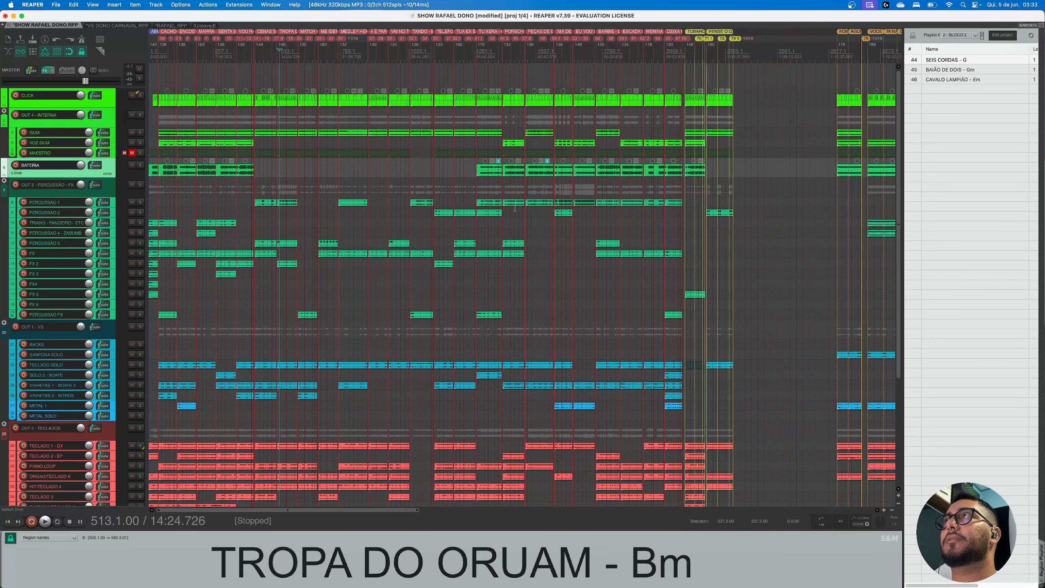
# Locate the TUBAROES region in the yellow song block and place the edit cursor inside it at bar 2153
pyautogui.click(690, 65)
pyautogui.scroll(4, 642, 157)
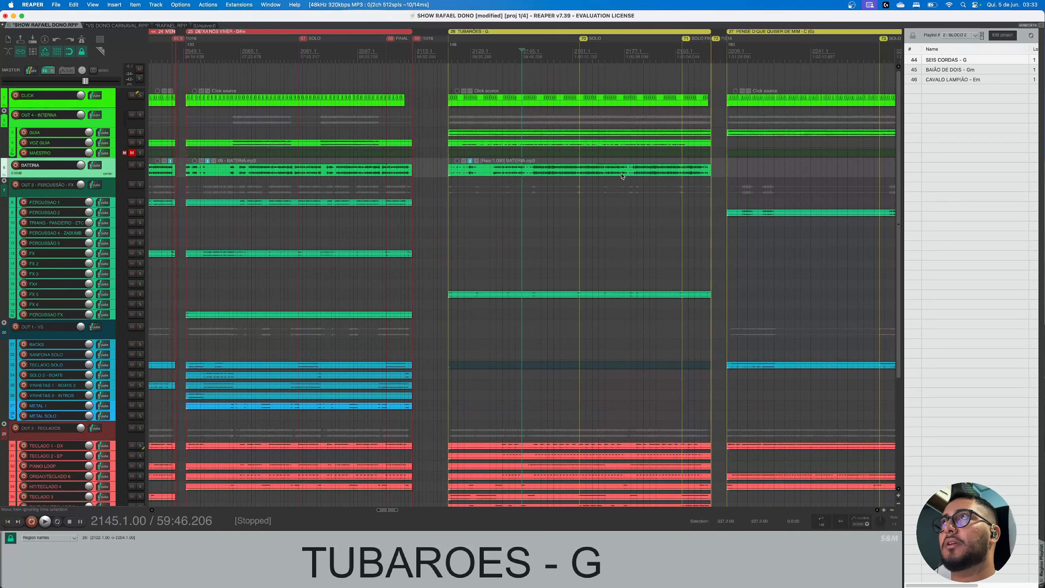
pyautogui.click(548, 243)
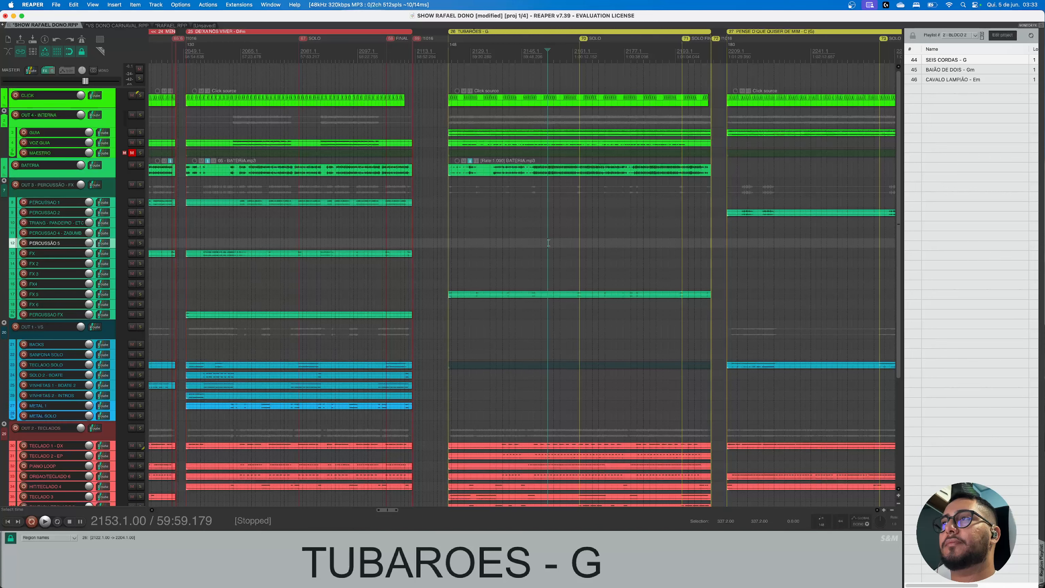
pyautogui.hscroll(2, 548, 243)
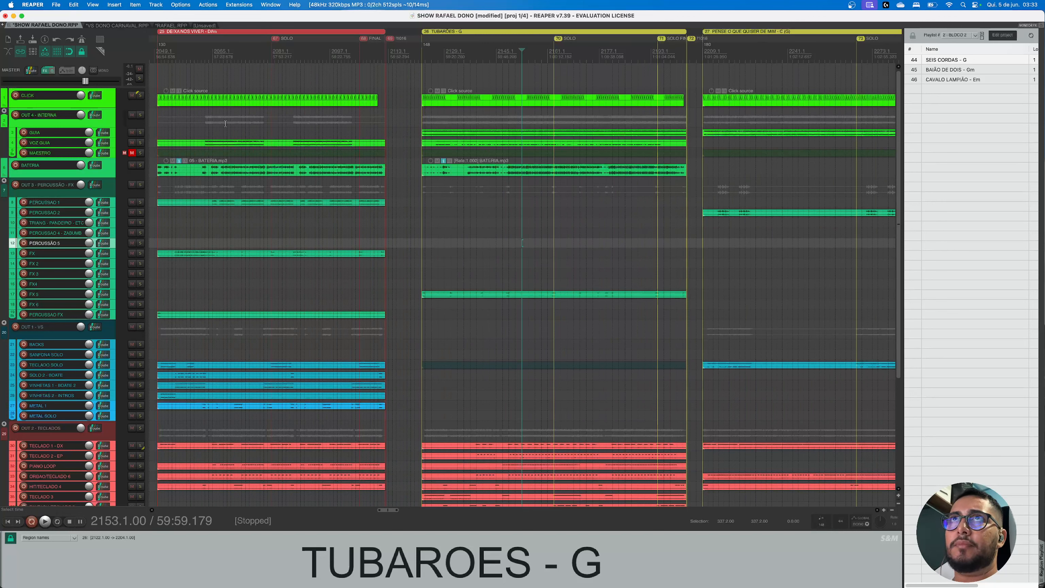
# Mute the CLICK, BATERIA, SANFONA BASE, BASS and GTR BASE tracks
pyautogui.click(131, 96)
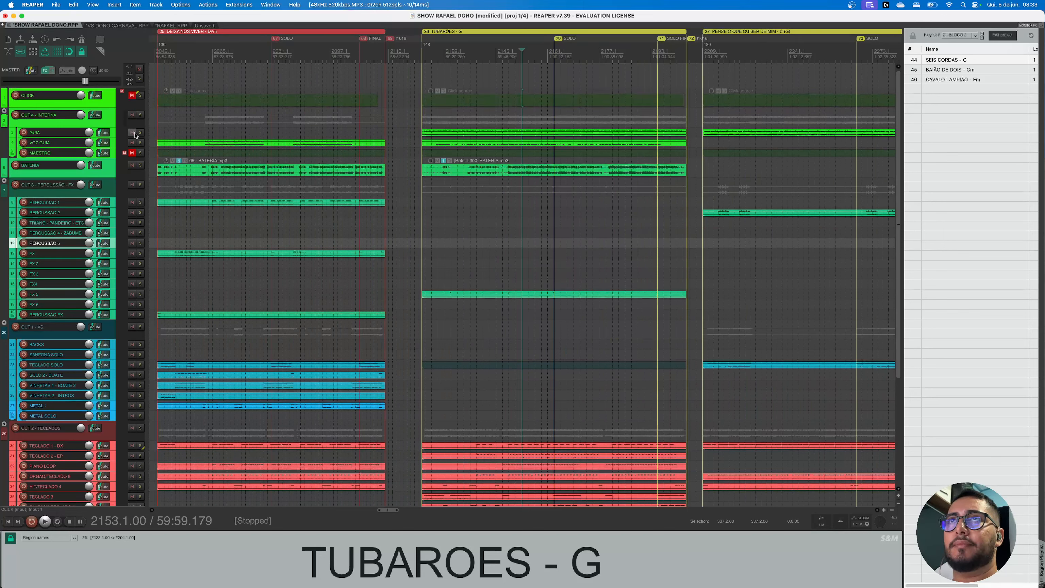
pyautogui.click(132, 165)
pyautogui.scroll(-2, 119, 233)
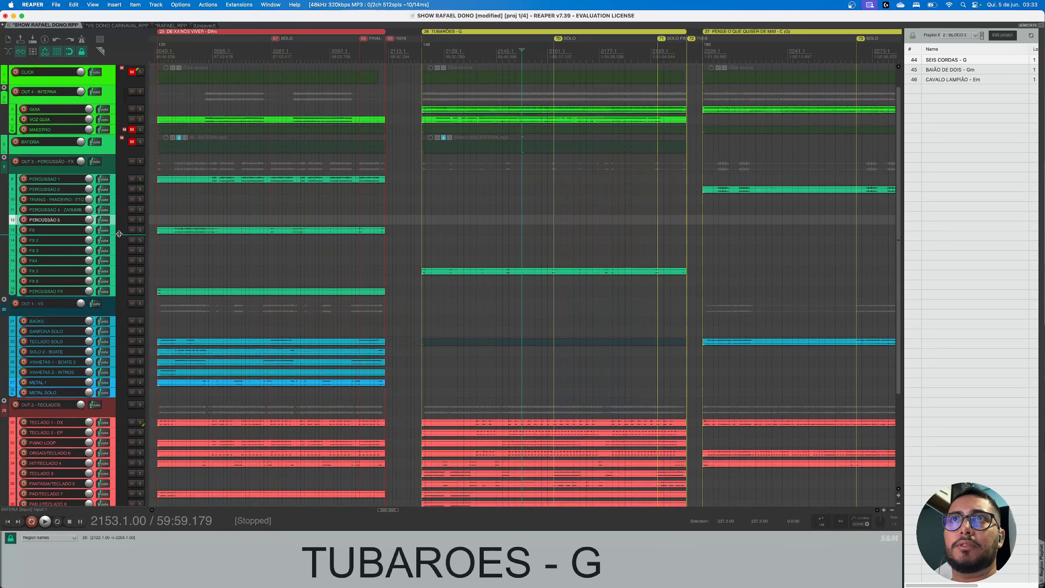
pyautogui.scroll(-6, 119, 234)
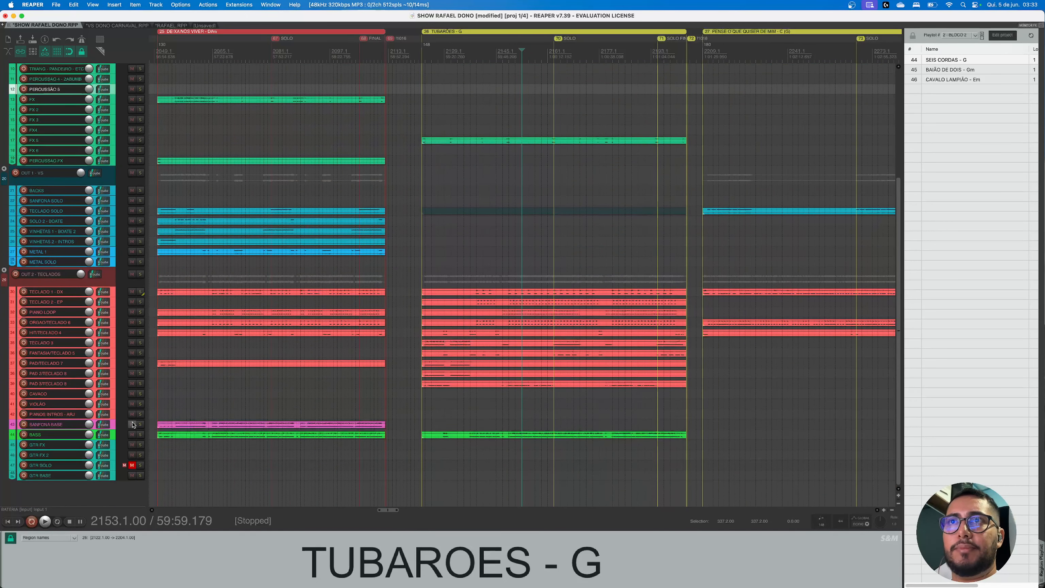
pyautogui.click(132, 424)
pyautogui.click(132, 435)
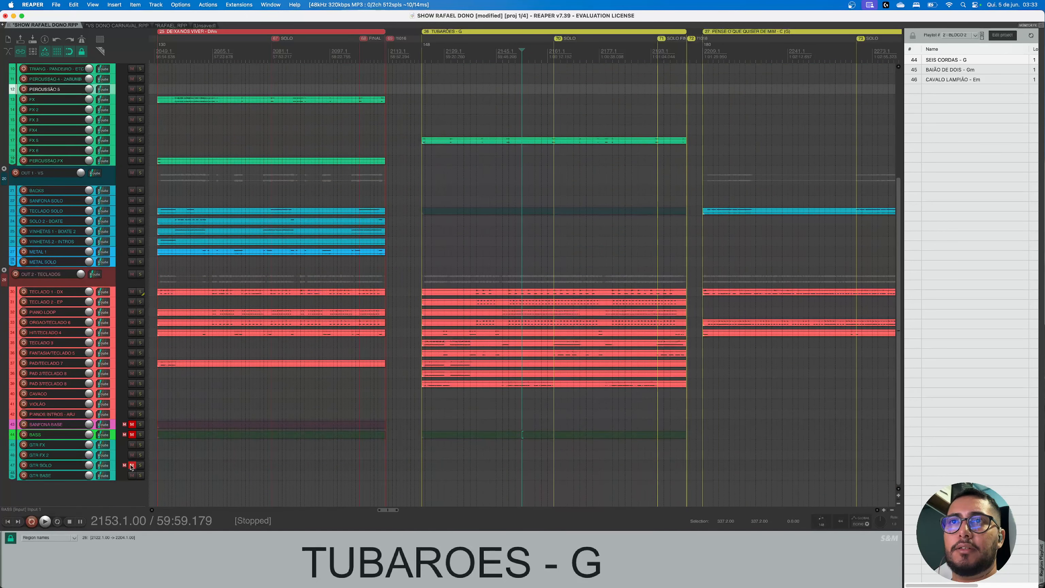
pyautogui.click(132, 476)
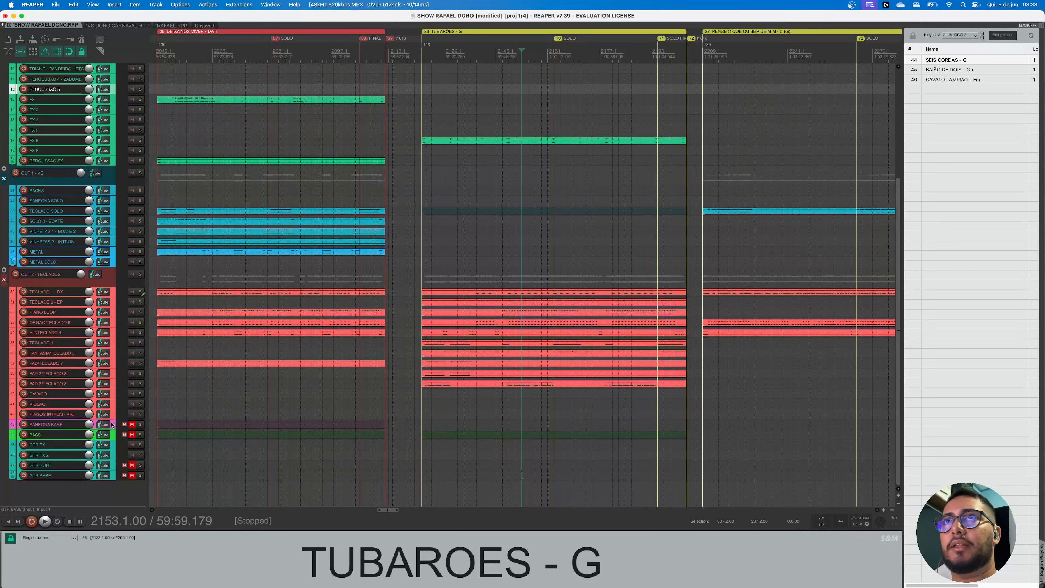
# Move the edit cursor to bar 2145 in TUBAROES and start playback with the band tracks muted
pyautogui.scroll(7, 112, 425)
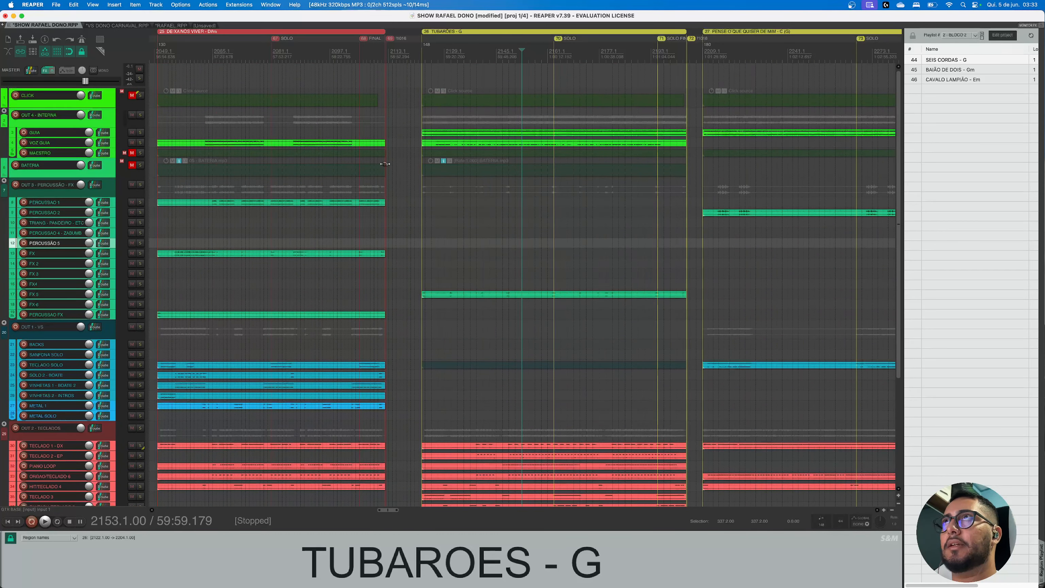
pyautogui.click(502, 52)
pyautogui.click(497, 53)
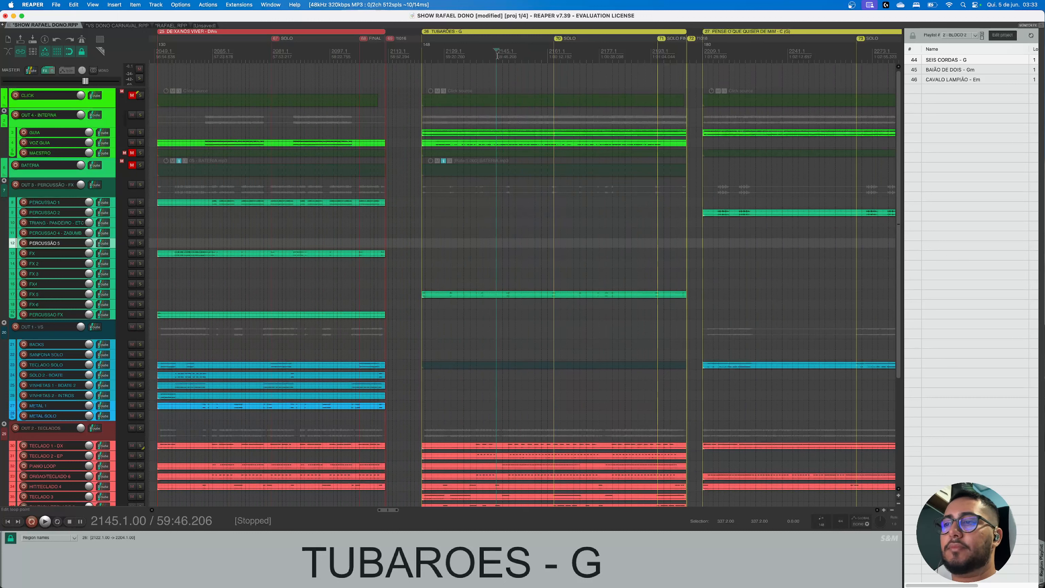
pyautogui.press('space')
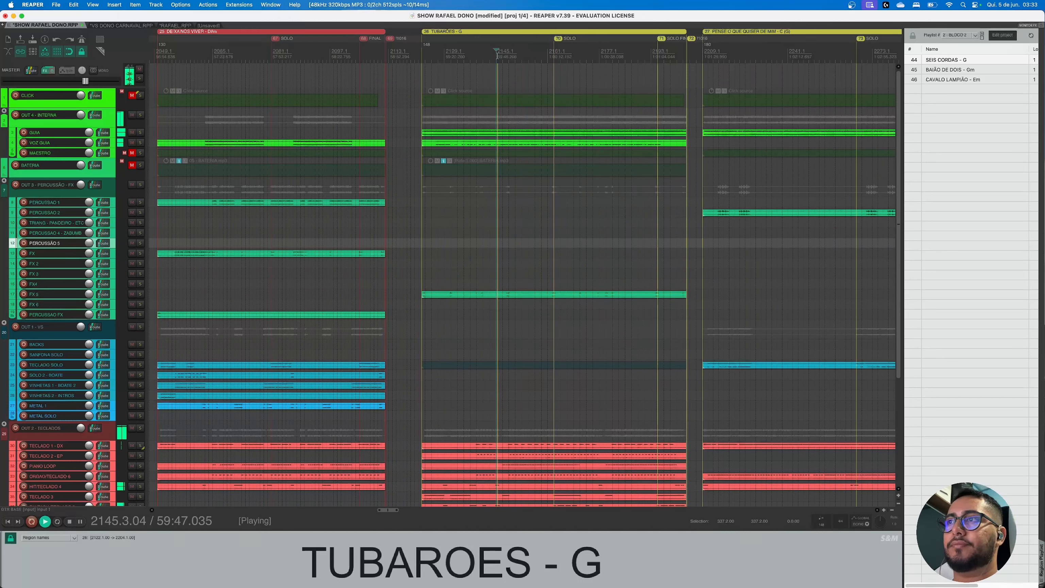
# Listen to TUBAROES from bar 2142.3 with the OUT 4 - INTERNA group muted, and restore the group's original mute states
pyautogui.click(132, 115)
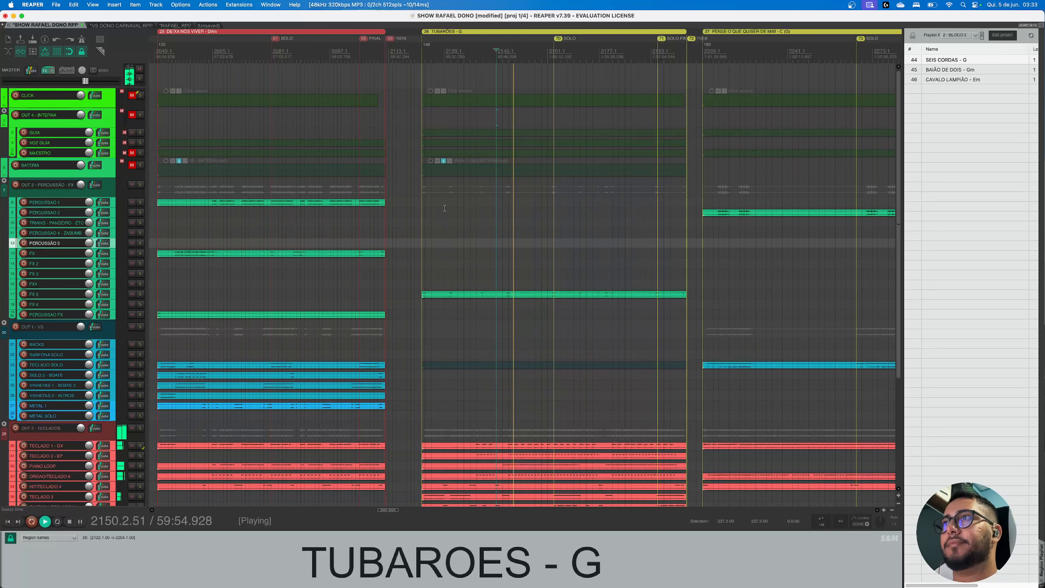
pyautogui.scroll(3, 482, 235)
pyautogui.click(439, 273)
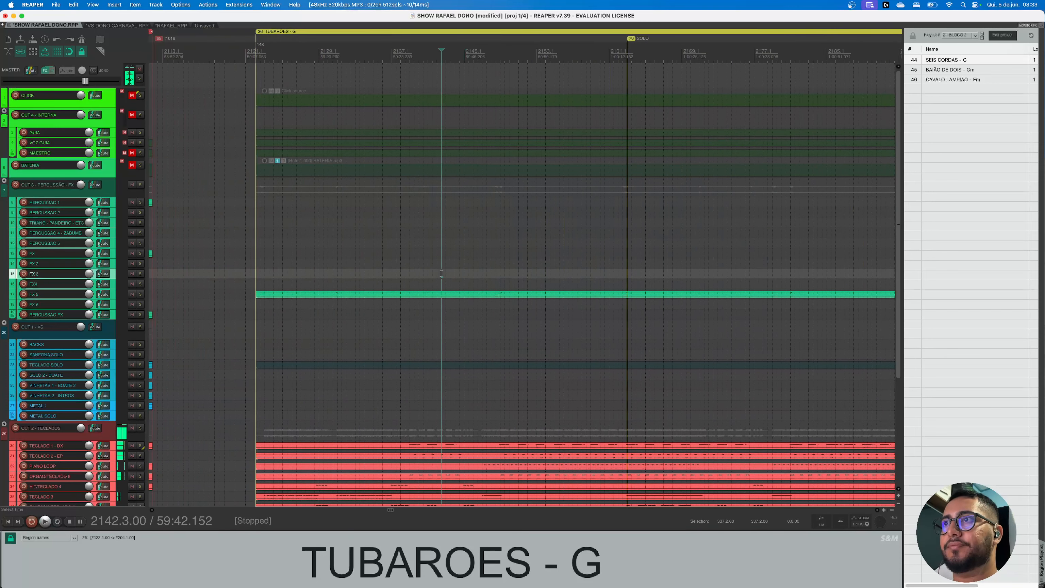
pyautogui.click(132, 152)
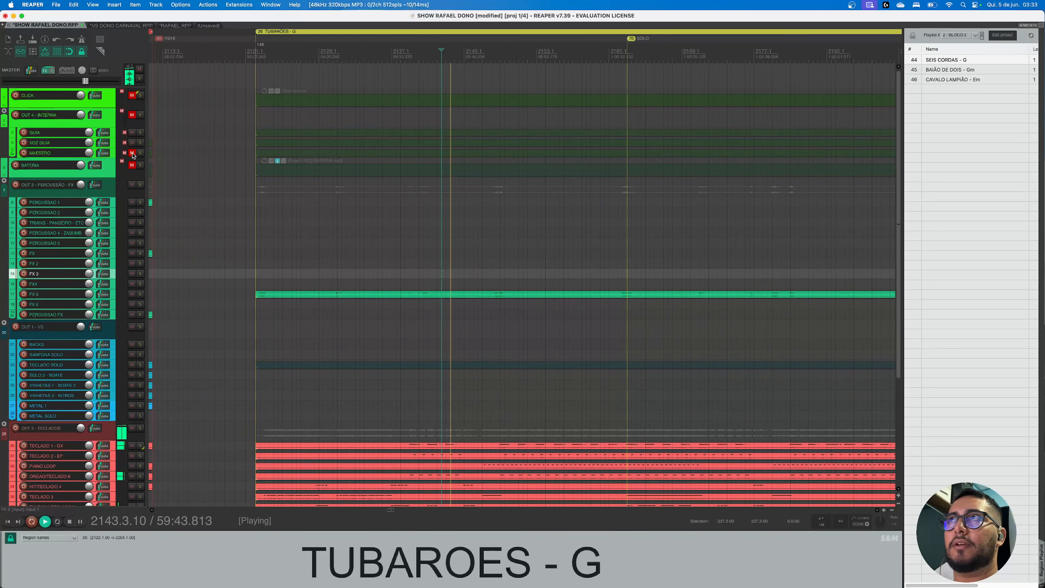
pyautogui.click(132, 115)
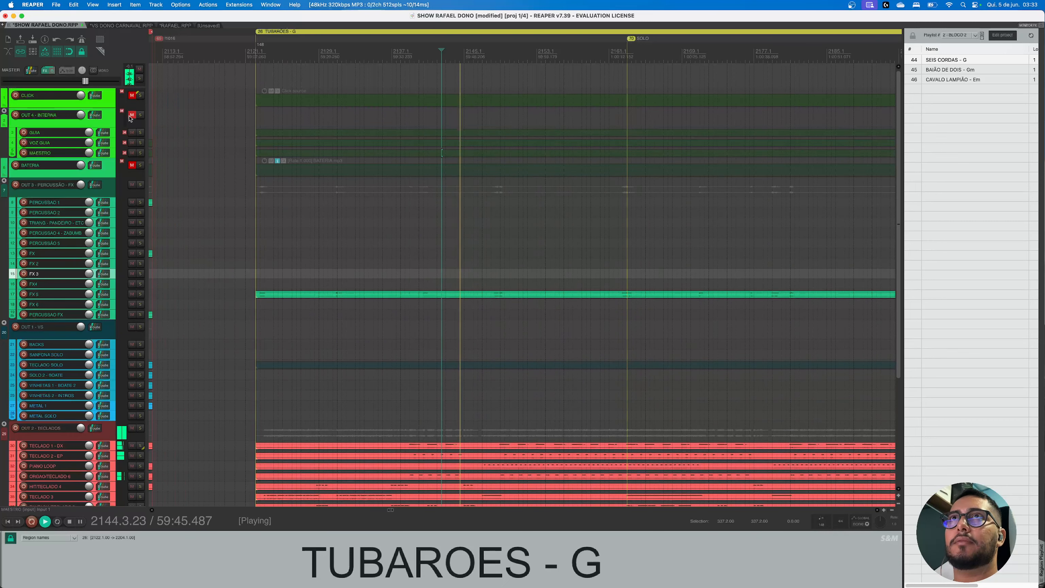
pyautogui.click(132, 152)
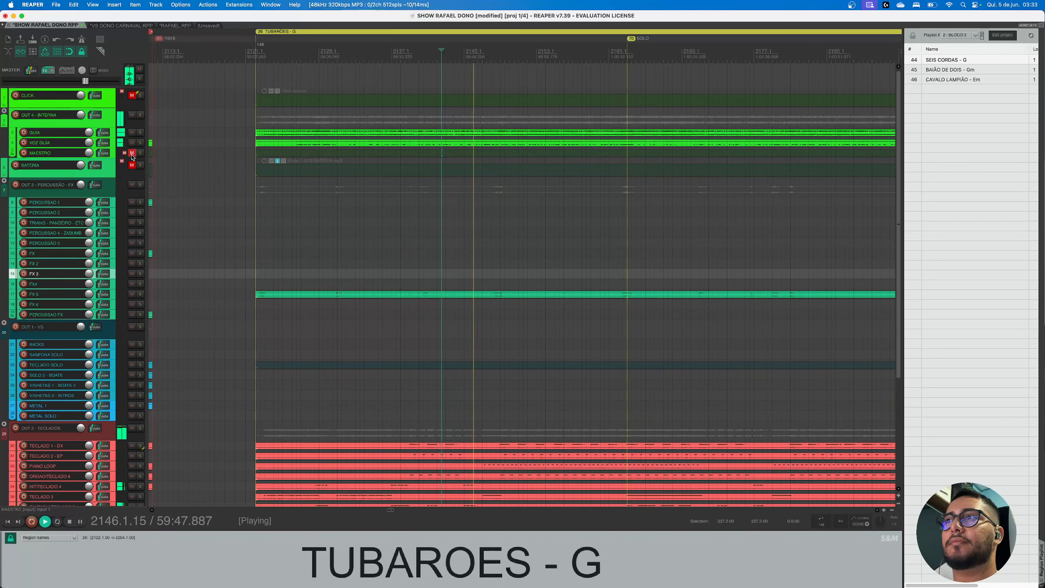
# Replay TUBAROES from bar 2145 with the OUT 4 - INTERNA guide tracks audible, and stop
pyautogui.scroll(3, 548, 225)
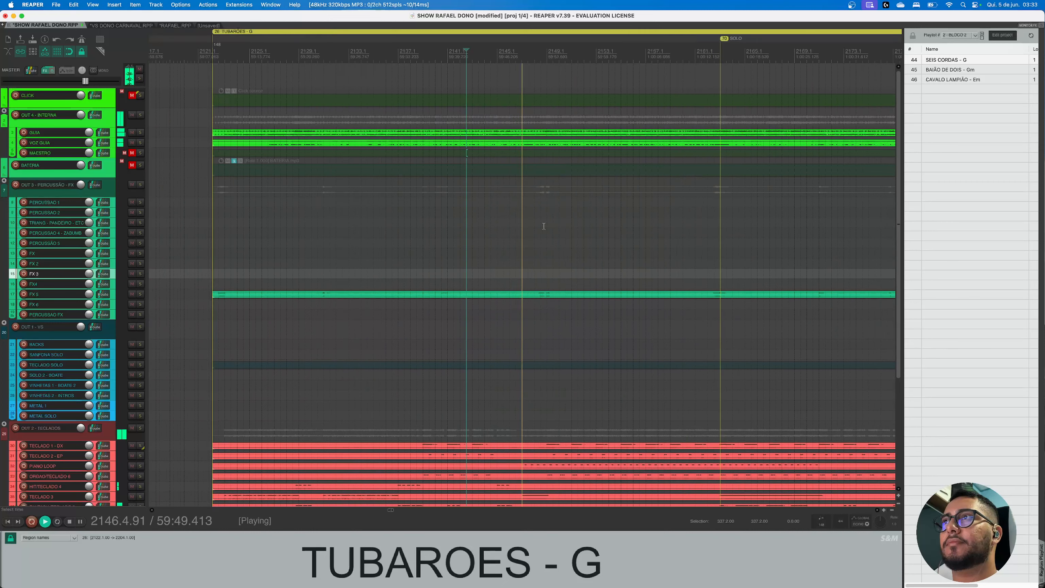
pyautogui.press('space')
pyautogui.click(474, 253)
pyautogui.press('space')
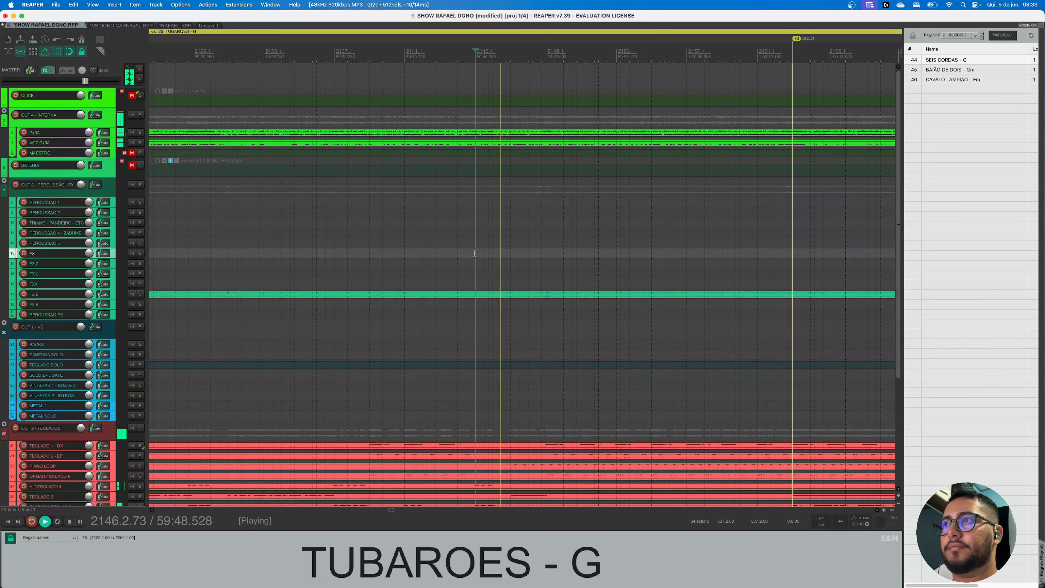
pyautogui.press('space')
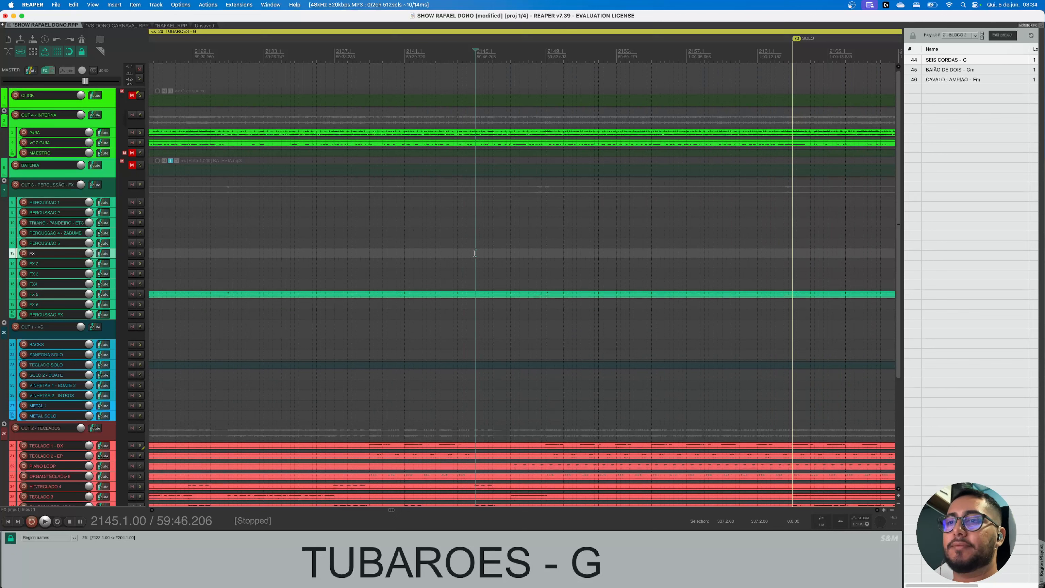
# Unmute the CLICK track and start TUBAROES from bar 2145
pyautogui.click(133, 102)
pyautogui.click(131, 96)
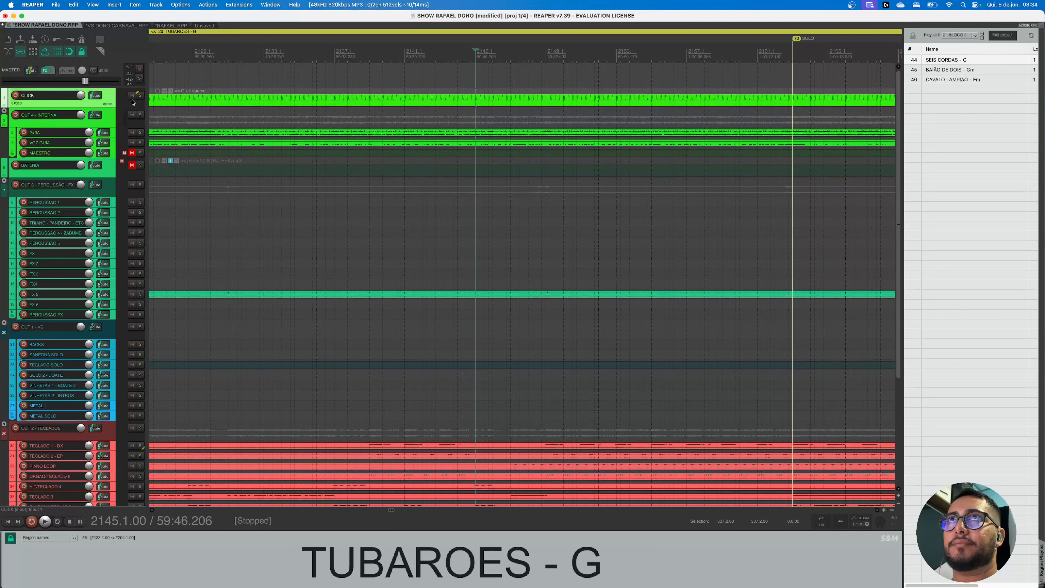
pyautogui.press('space')
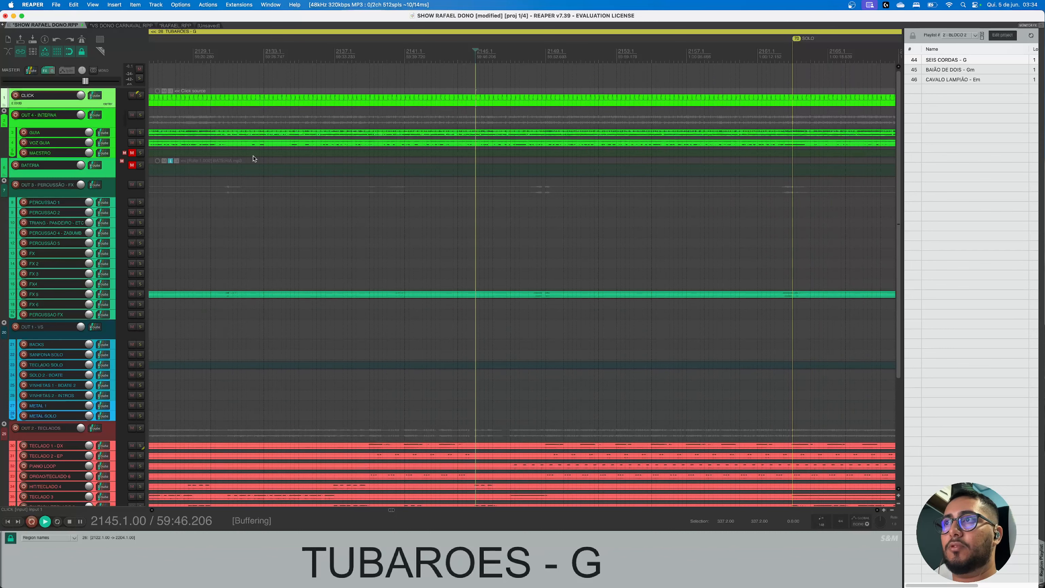
# Solo the CLICK and TECLADO 1 - DX tracks during playback of TUBAROES, and stop
pyautogui.press('space')
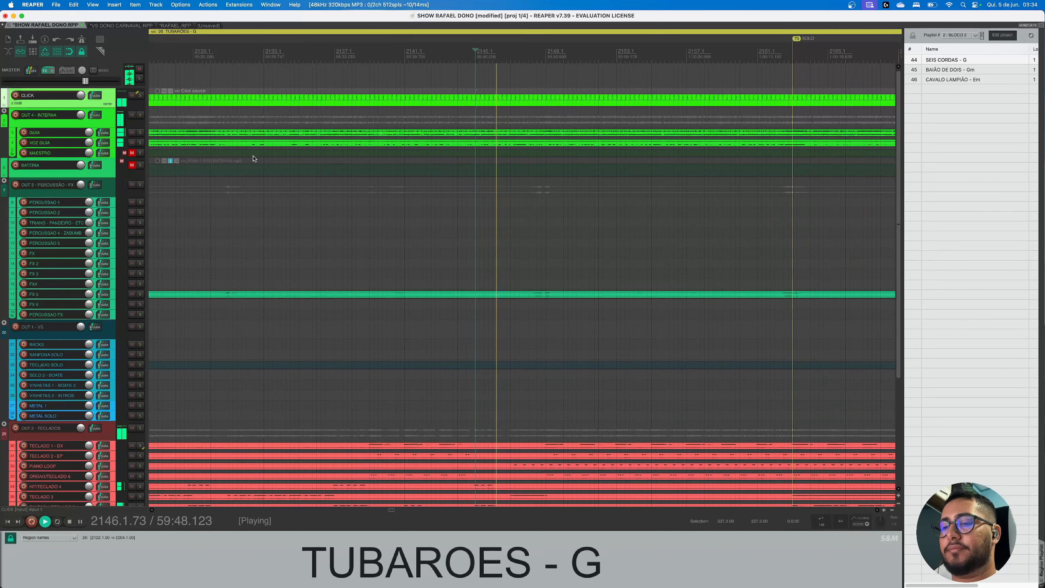
pyautogui.press('F6')
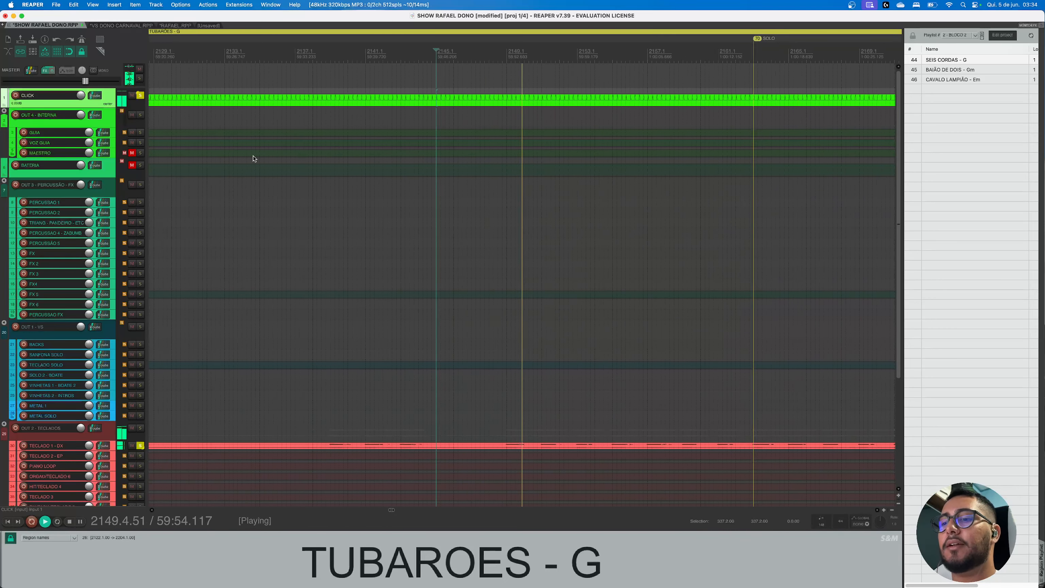
pyautogui.press('space')
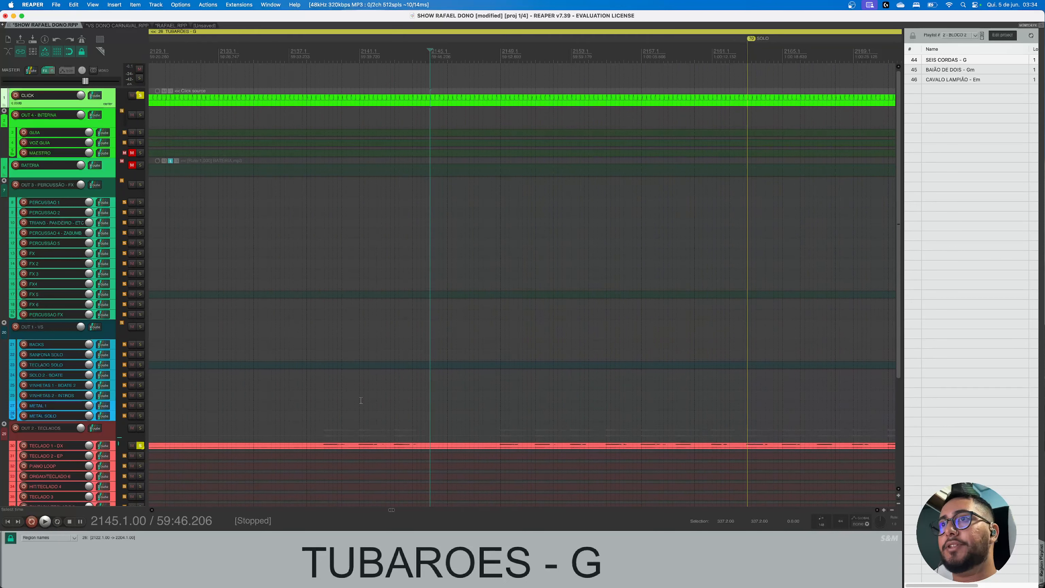
# Play TUBAROES from bar 2143 with only the CLICK and TECLADO 1 - DX tracks soloed, and stop
pyautogui.click(325, 396)
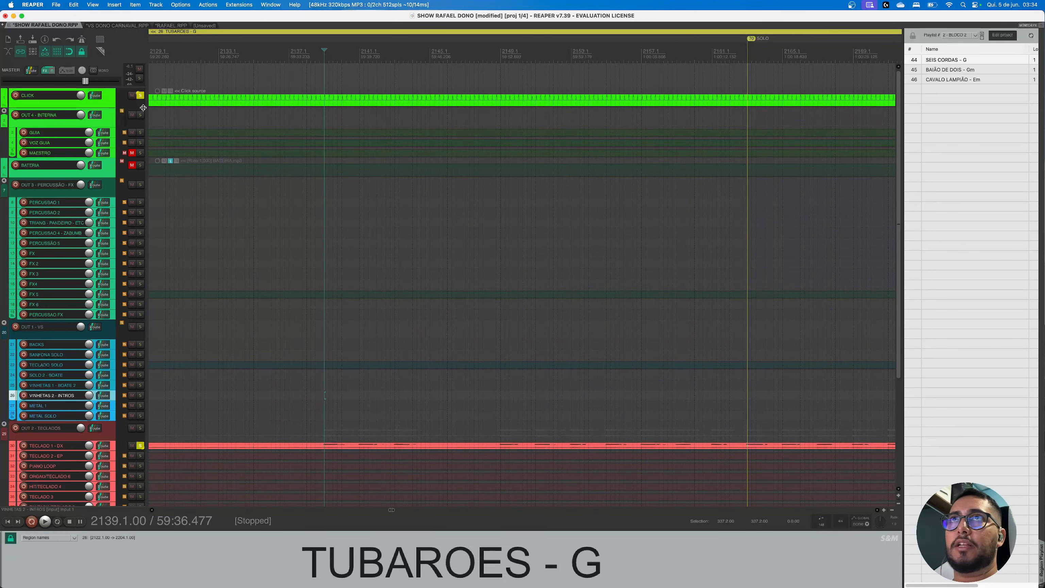
pyautogui.click(395, 403)
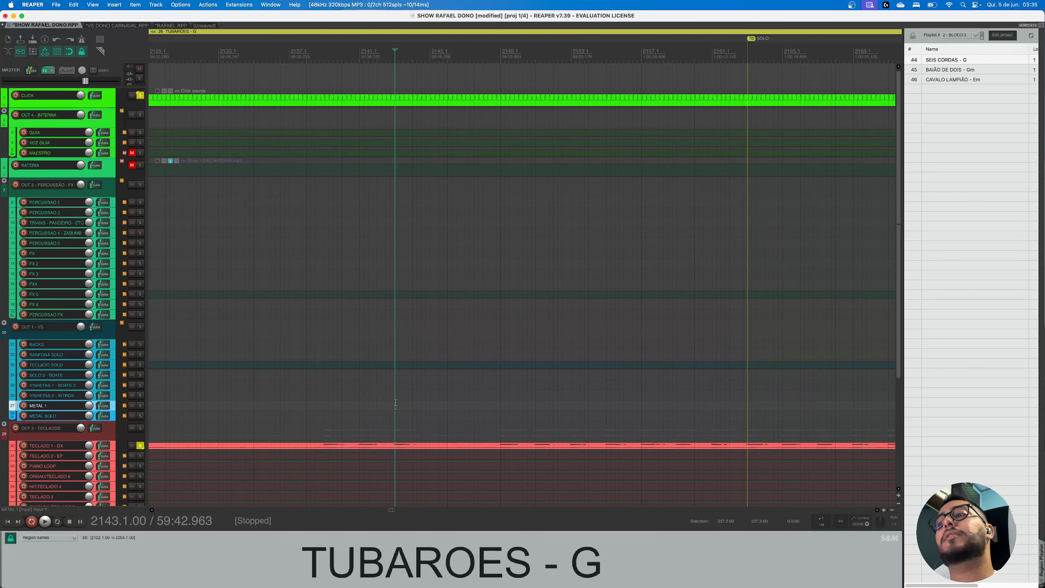
pyautogui.press('space')
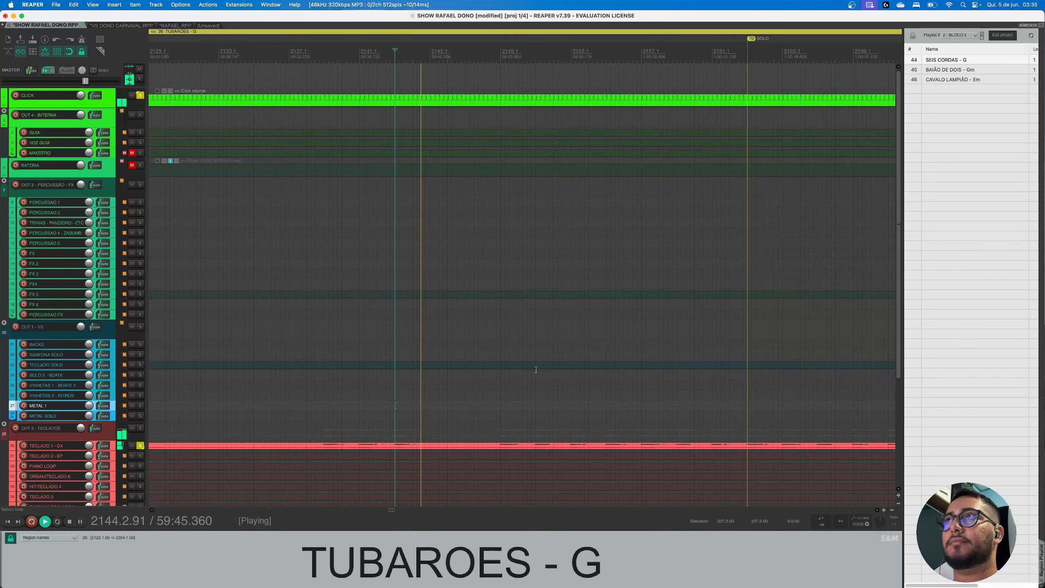
pyautogui.press('space')
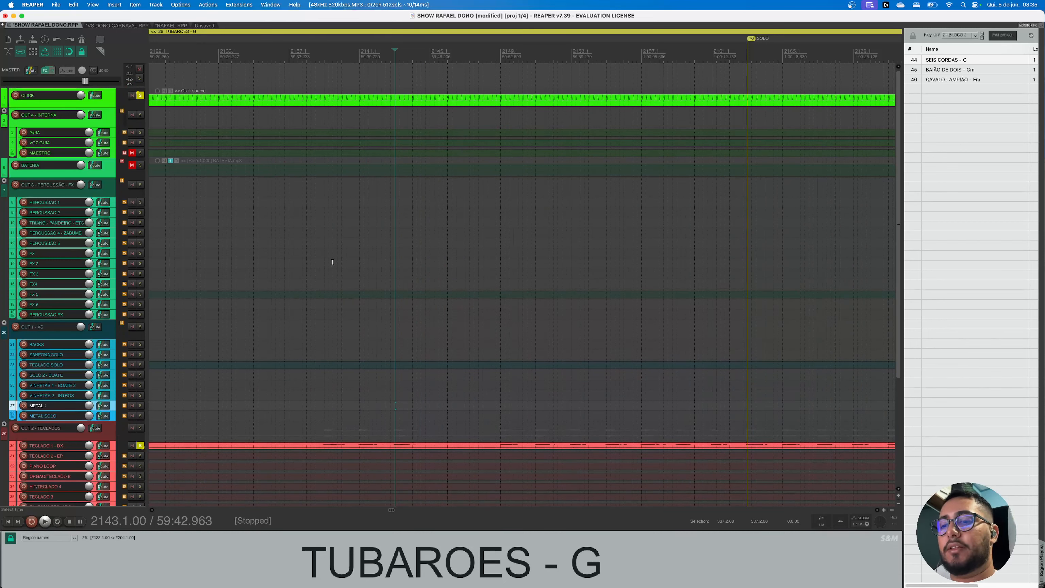
# Clear the solos, play TUBAROES from bar 2143 with CLICK and the OUT 4 - INTERNA group muted, and stop
pyautogui.hotkey('ctrl', 'alt', 'F9')
pyautogui.press('space')
pyautogui.click(132, 96)
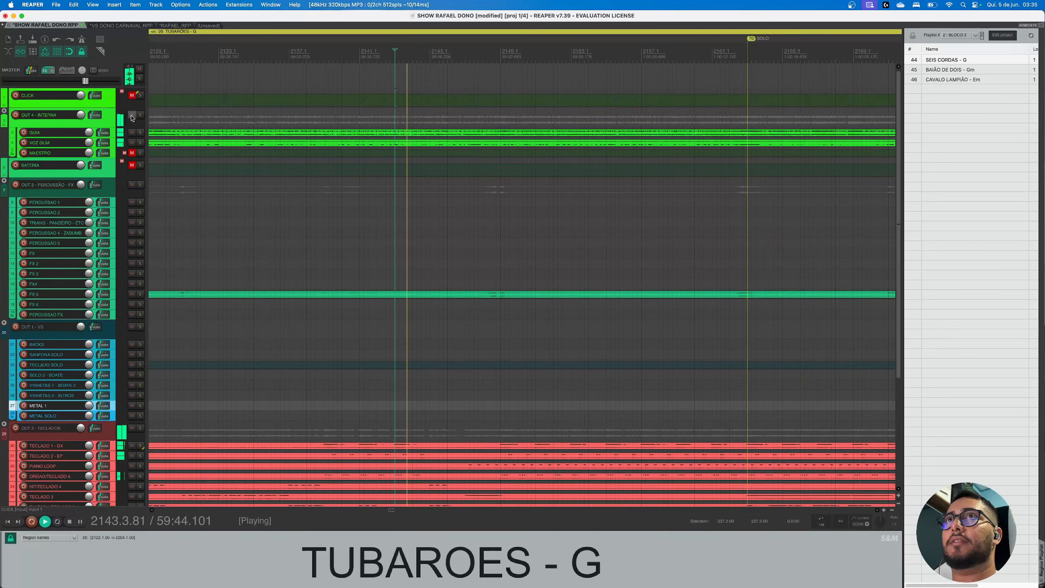
pyautogui.click(132, 115)
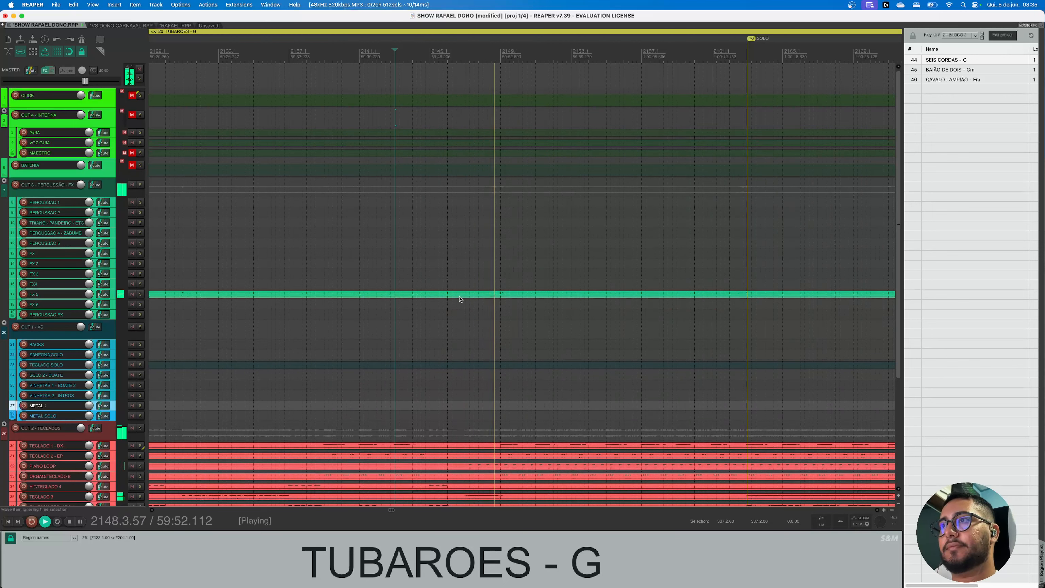
pyautogui.press('space')
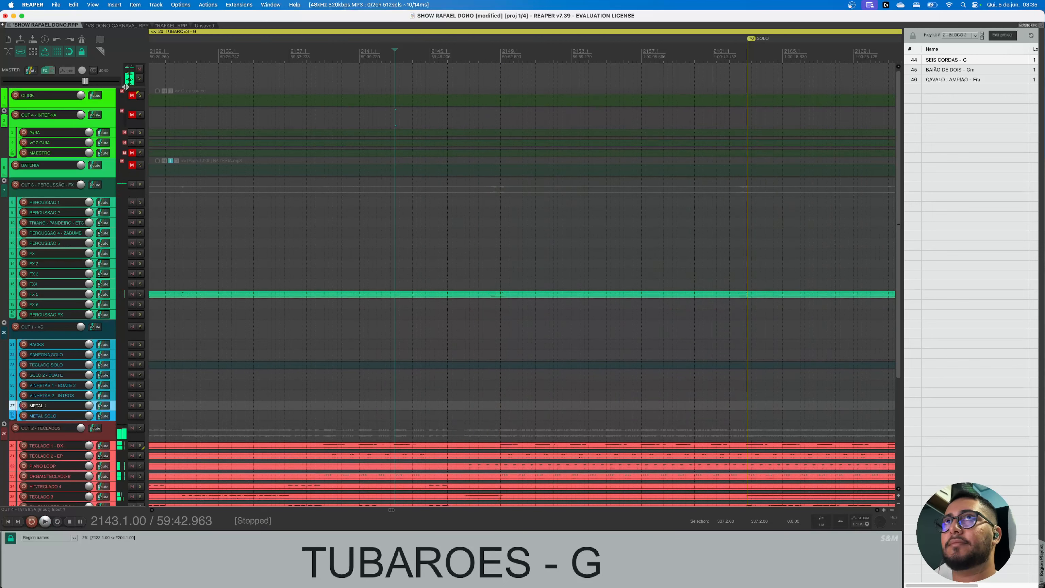
# Unmute CLICK and play TUBAROES from bar 2143 with CLICK and TECLADO 1 - DX soloed
pyautogui.press('m')
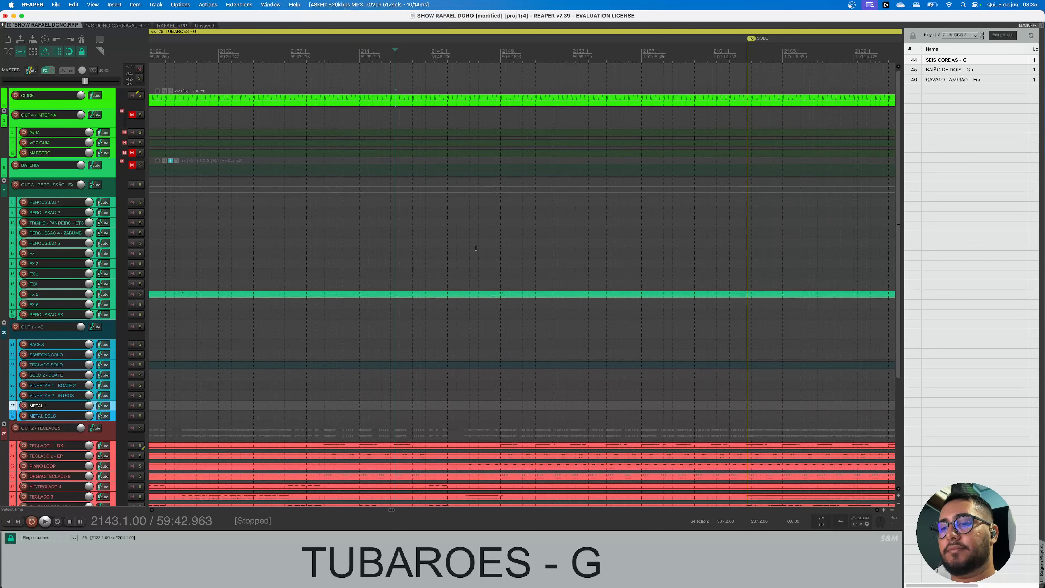
pyautogui.press('s')
pyautogui.press('space')
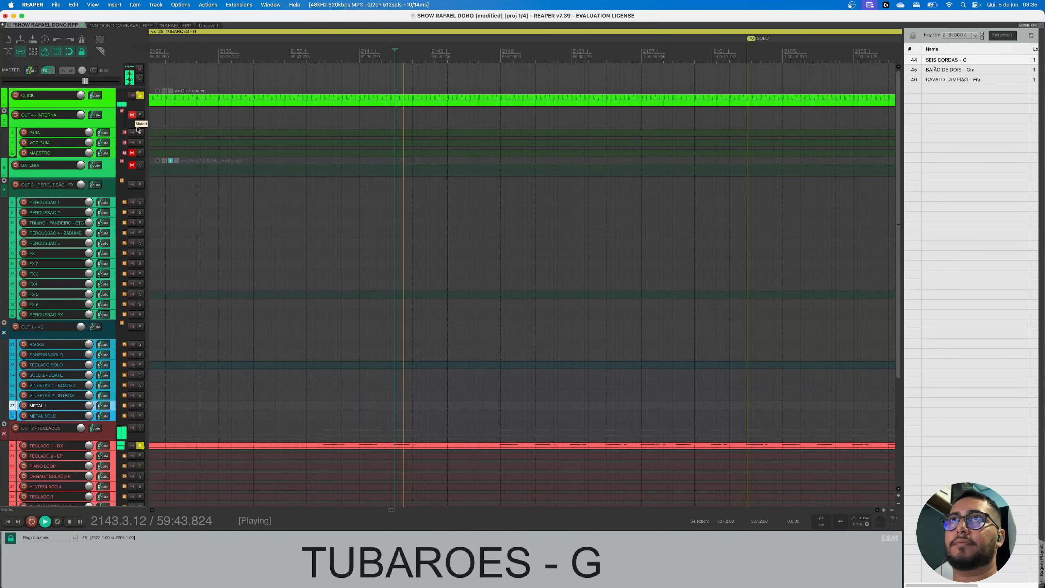
# Unmute the OUT 4 - INTERNA group and the MAESTRO track during playback, and add VOZ GUIA to the solos
pyautogui.click(131, 115)
pyautogui.click(132, 153)
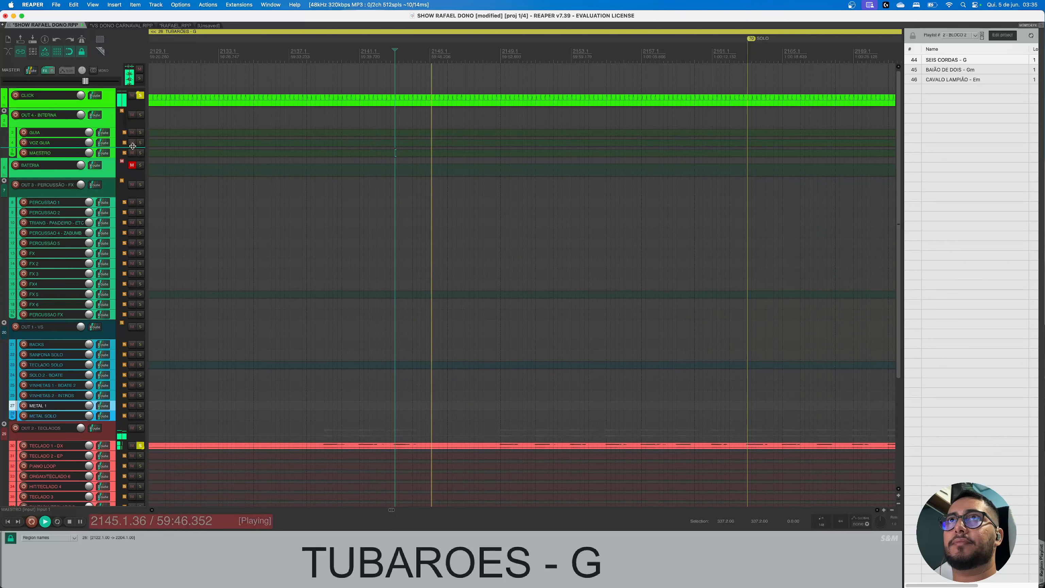
pyautogui.click(140, 153)
pyautogui.click(140, 153)
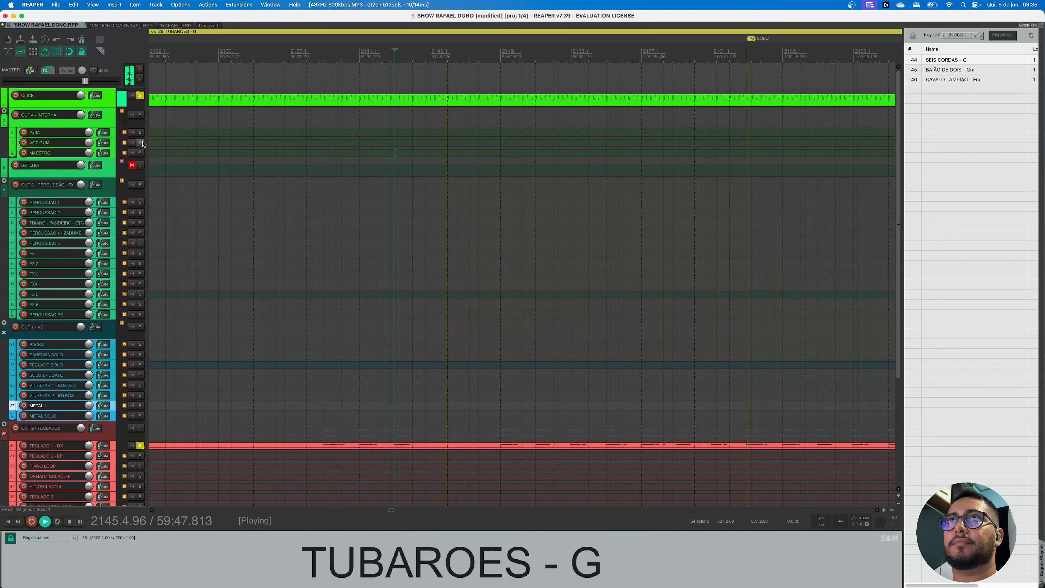
pyautogui.click(140, 143)
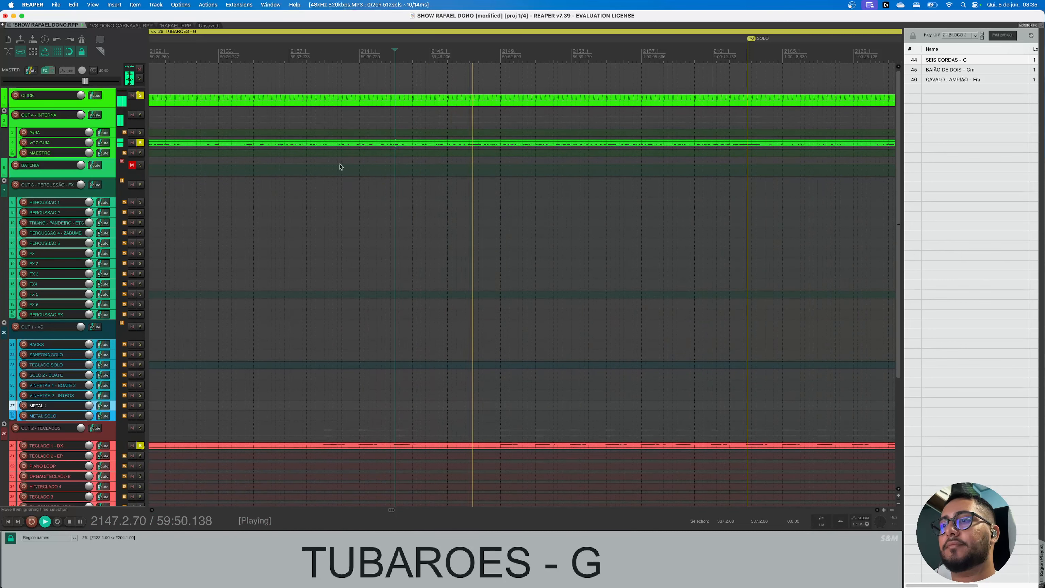
pyautogui.scroll(-4, 358, 177)
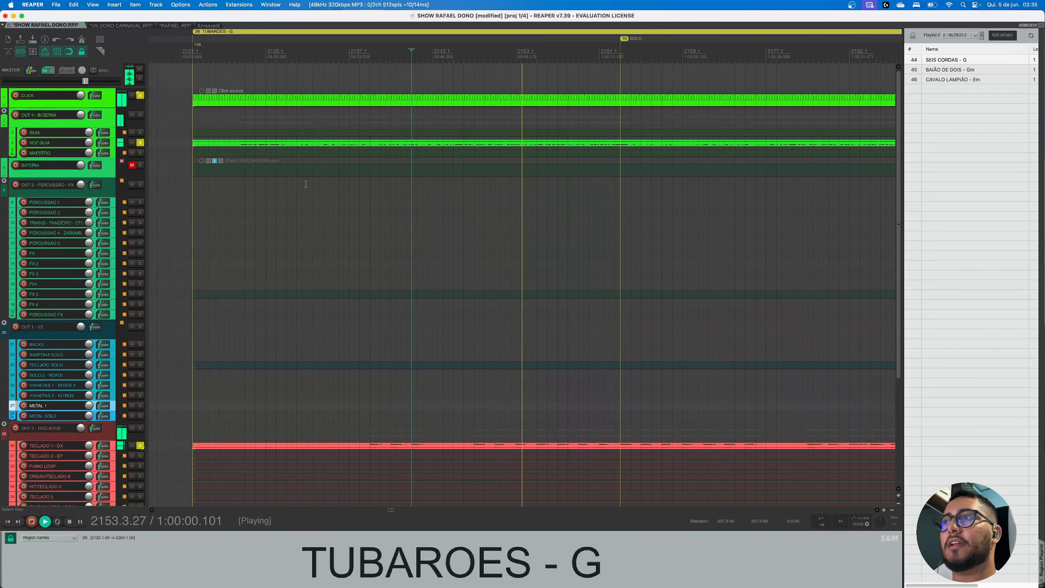
# Remove the solos from CLICK, TECLADO 1 - DX and VOZ GUIA, and stop playback
pyautogui.hotkey('ctrl', 'alt', 'F5')
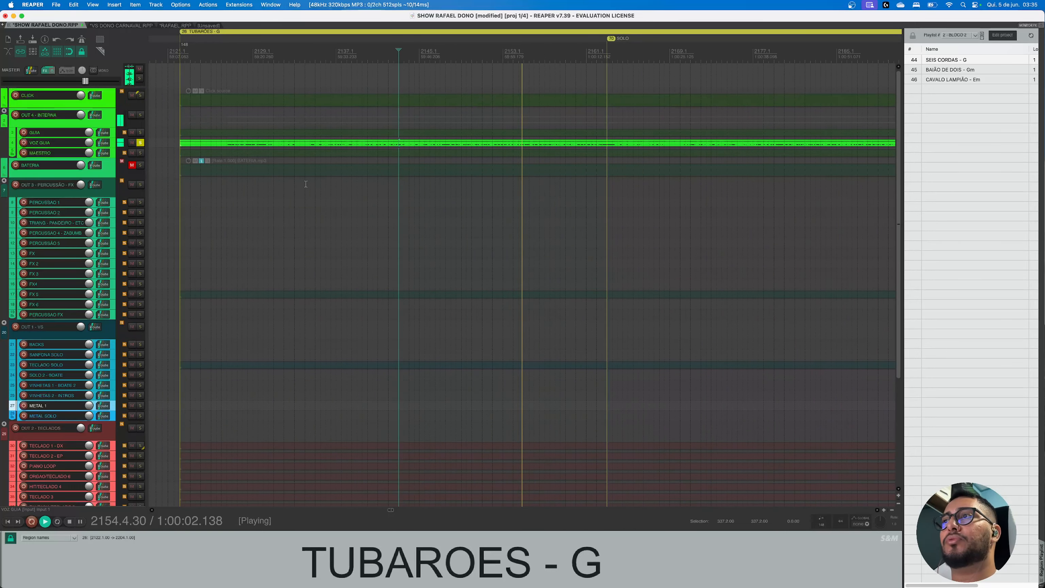
pyautogui.click(140, 142)
pyautogui.click(140, 142)
pyautogui.press('space')
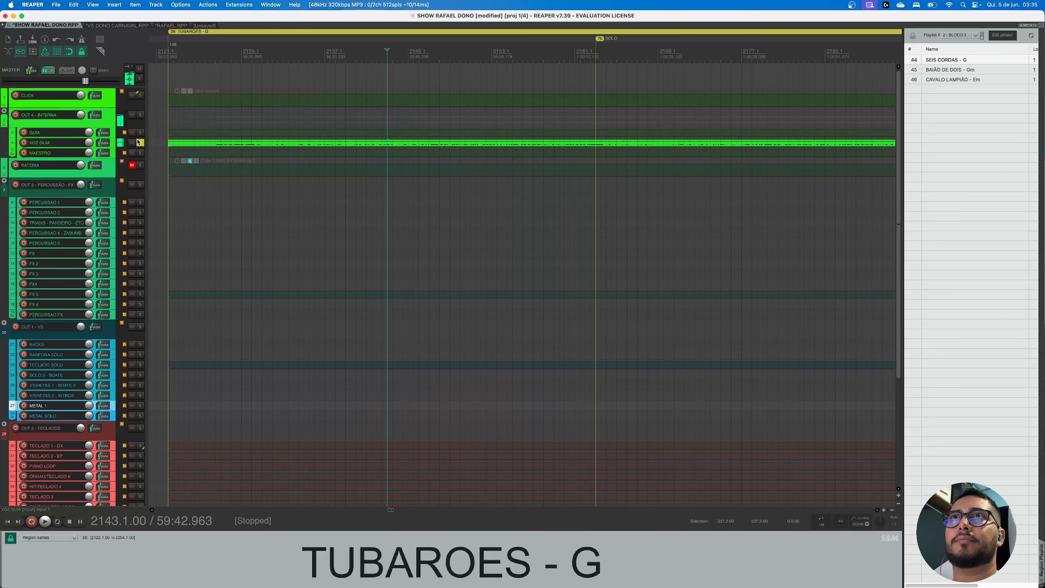
pyautogui.click(140, 142)
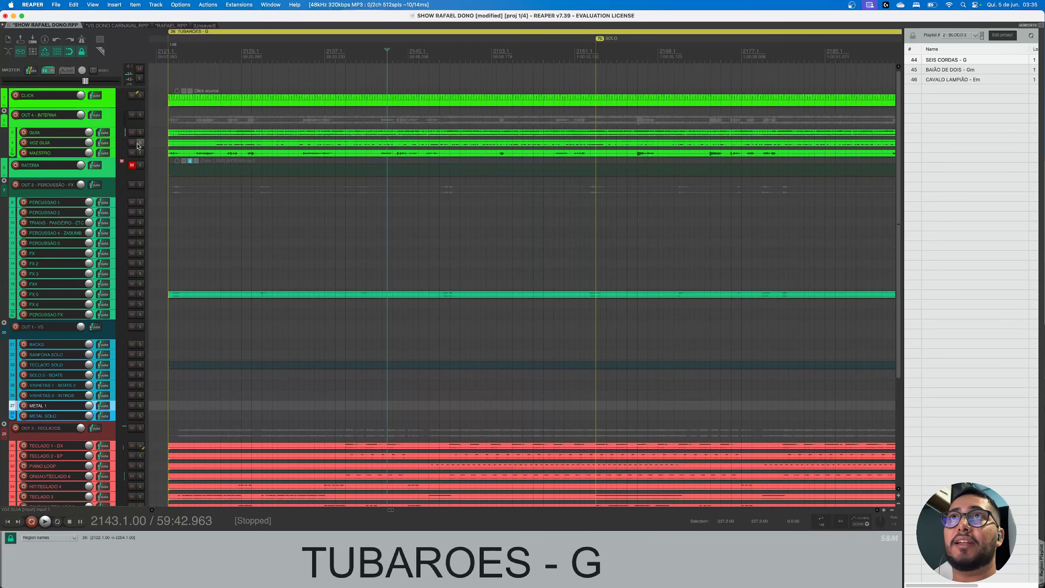
# Play TUBAROES from bar 2148, mute the MAESTRO track, and restart playback from bar 2146
pyautogui.click(486, 272)
pyautogui.hscroll(-2, 547, 274)
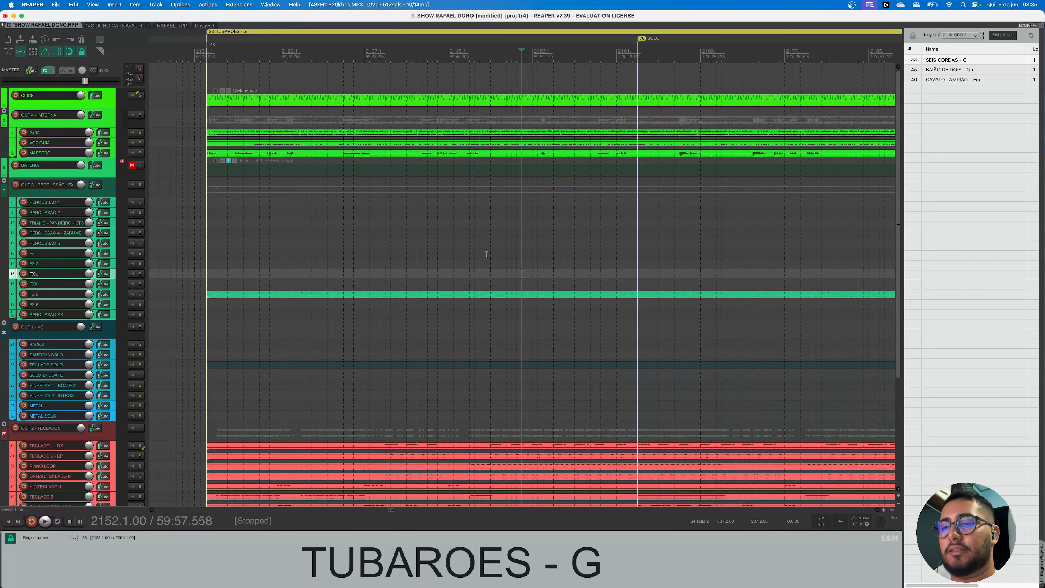
pyautogui.click(480, 253)
pyautogui.press('space')
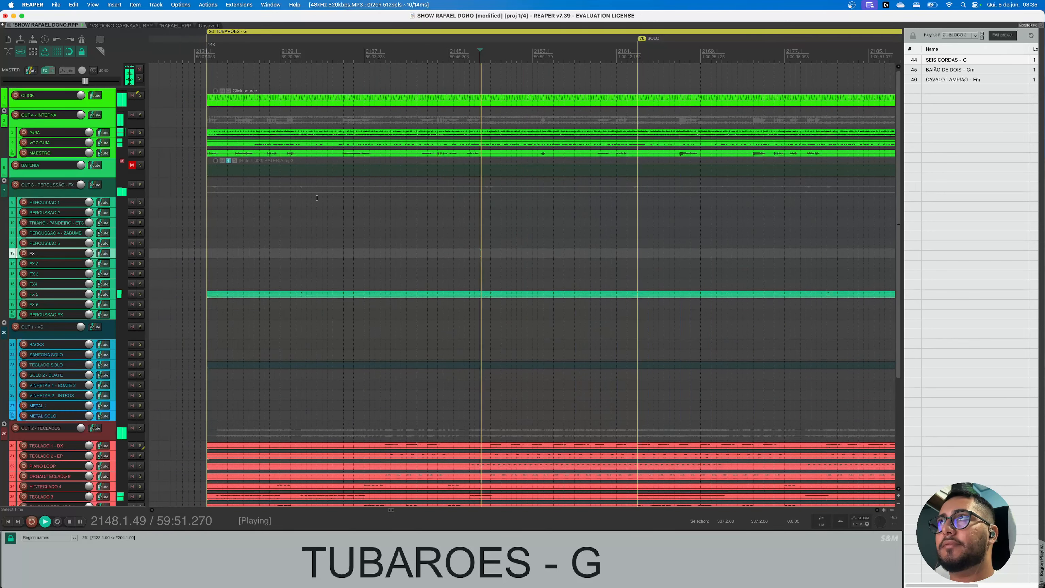
pyautogui.click(131, 153)
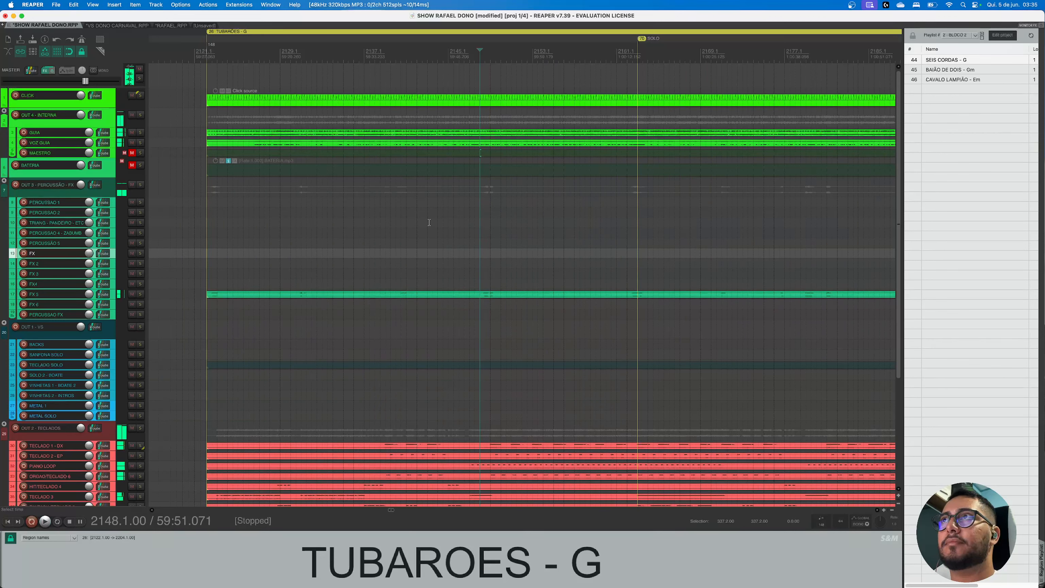
pyautogui.click(458, 211)
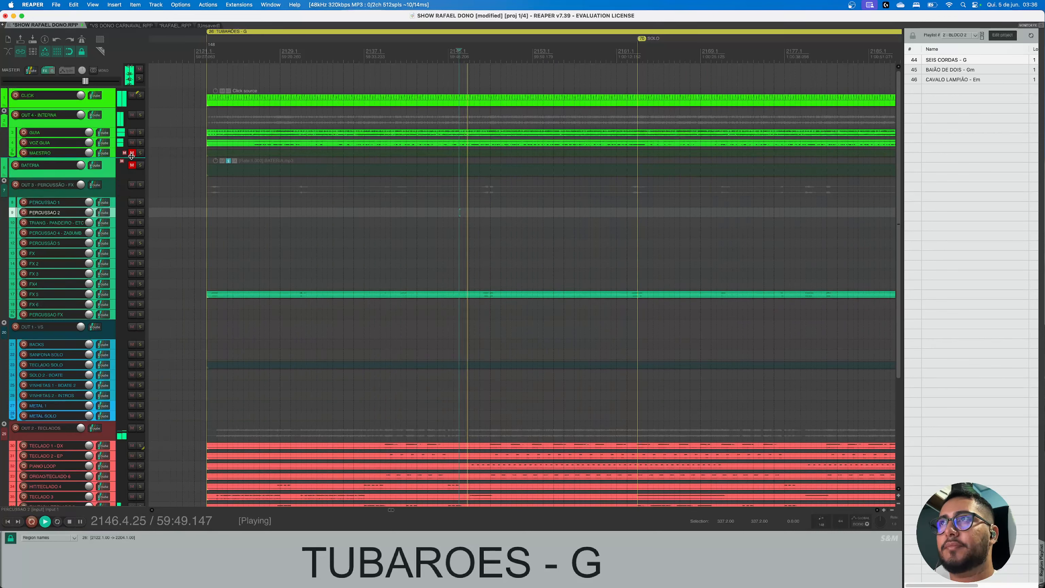
# Solo CLICK and TECLADO 1 - DX while TUBAROES plays, and clear both solos to bring back the other tracks
pyautogui.click(140, 96)
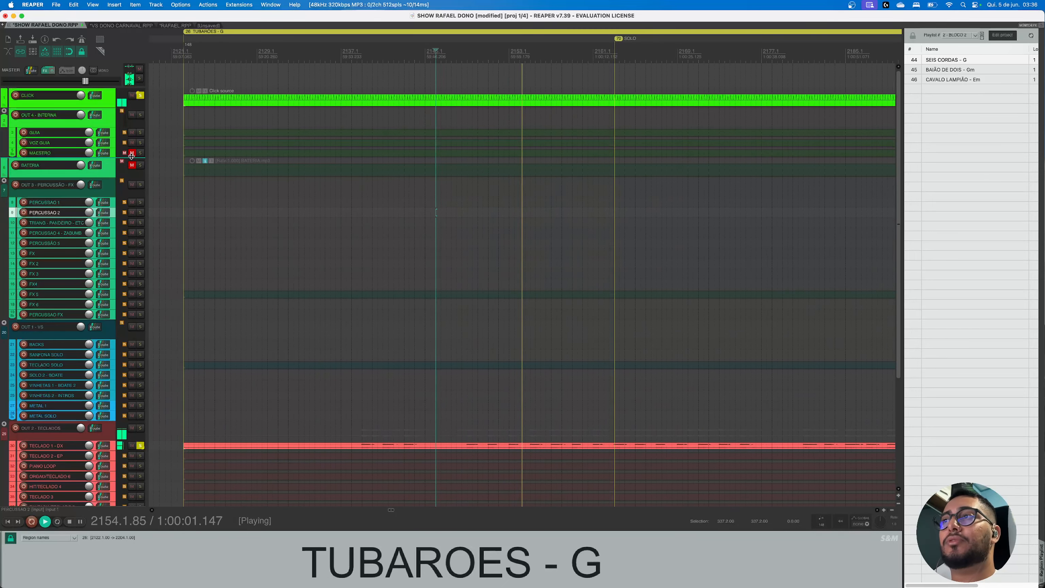
pyautogui.hotkey('alt', 'F6')
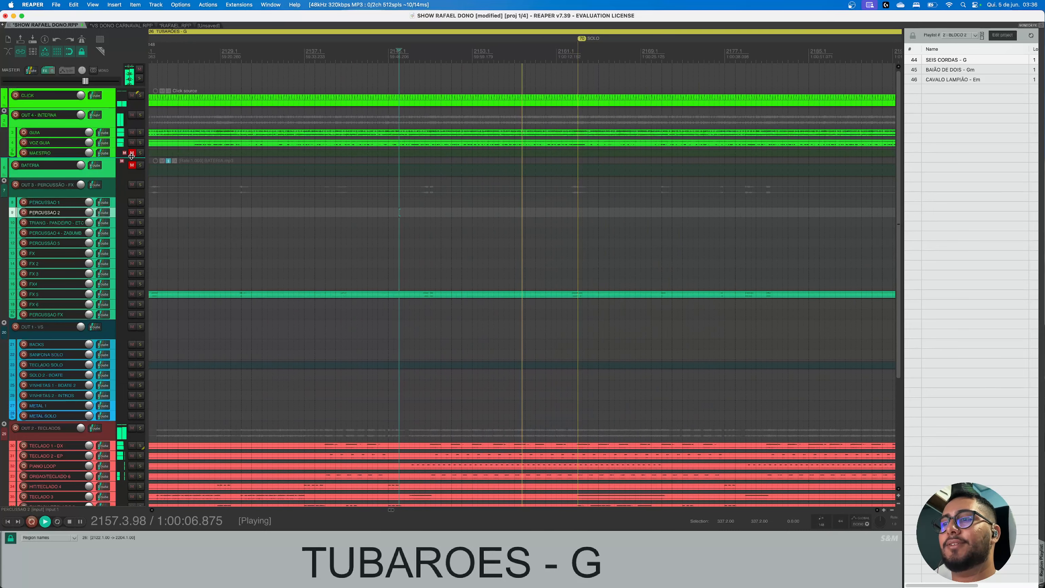
# Jump ahead through the markers to SOLO FINAL during playback of TUBAROES, and stop
pyautogui.scroll(-1, 489, 224)
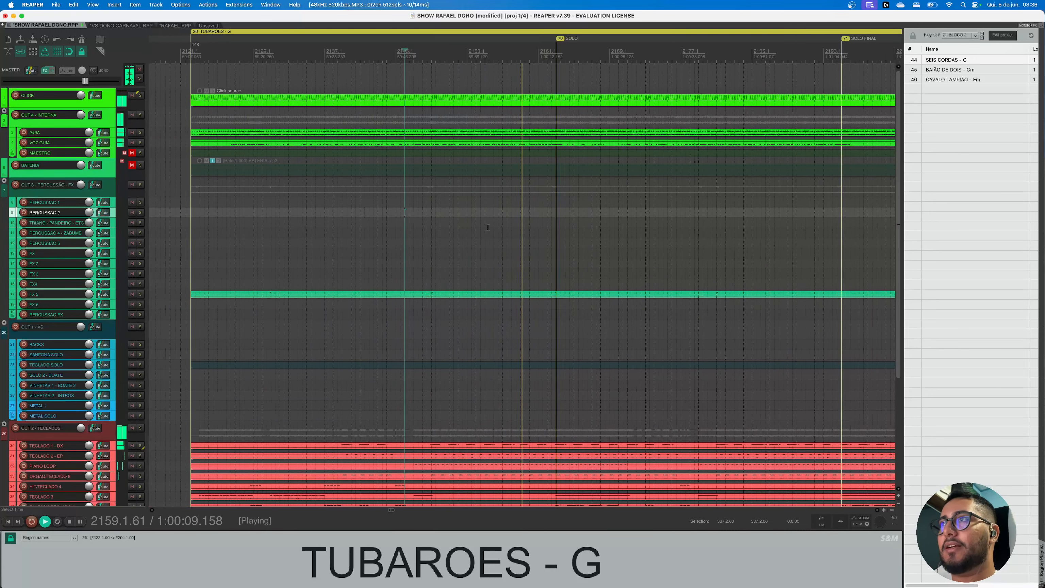
pyautogui.press(']')
pyautogui.press(']')
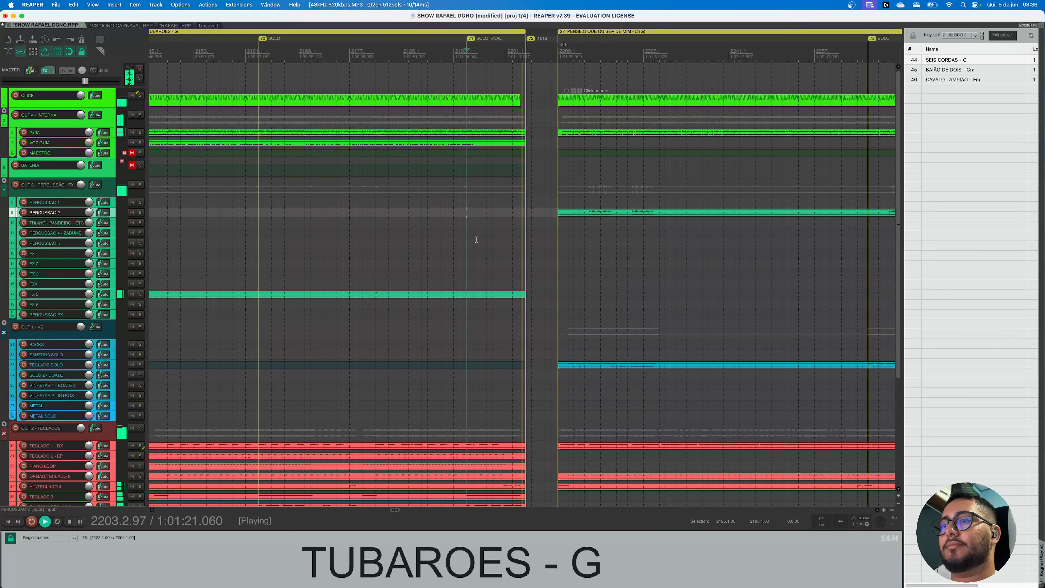
pyautogui.press('space')
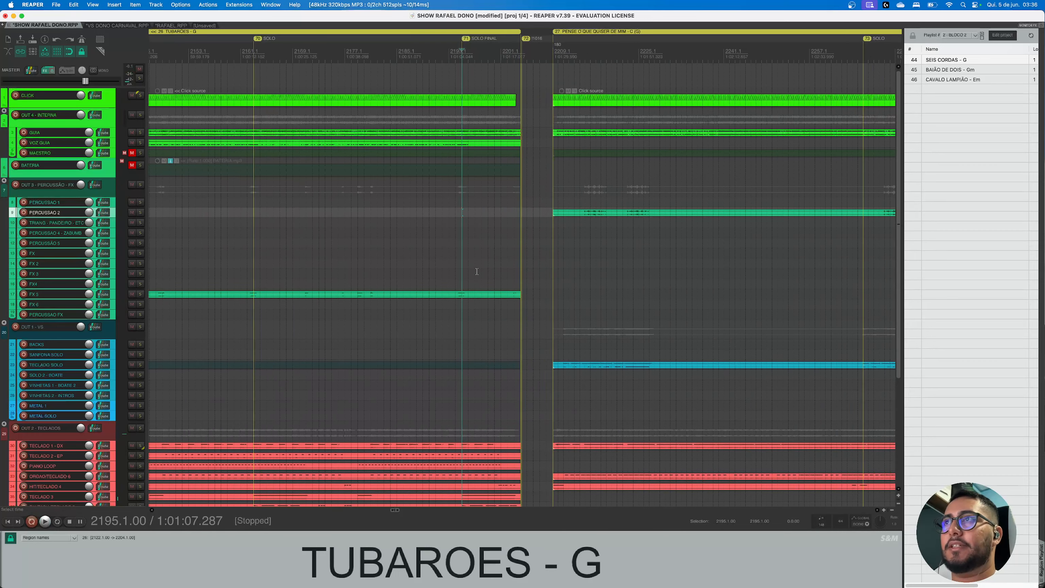
# Move the edit cursor back to the start of the TUBAROES region at bar 2122
pyautogui.scroll(-4, 477, 239)
pyautogui.click(365, 110)
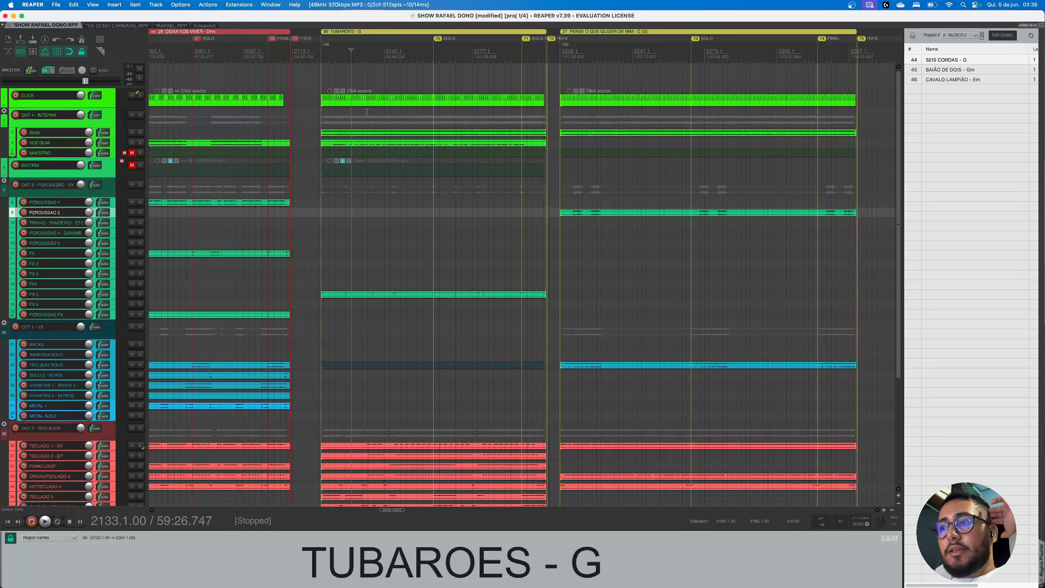
pyautogui.hscroll(-5, 501, 179)
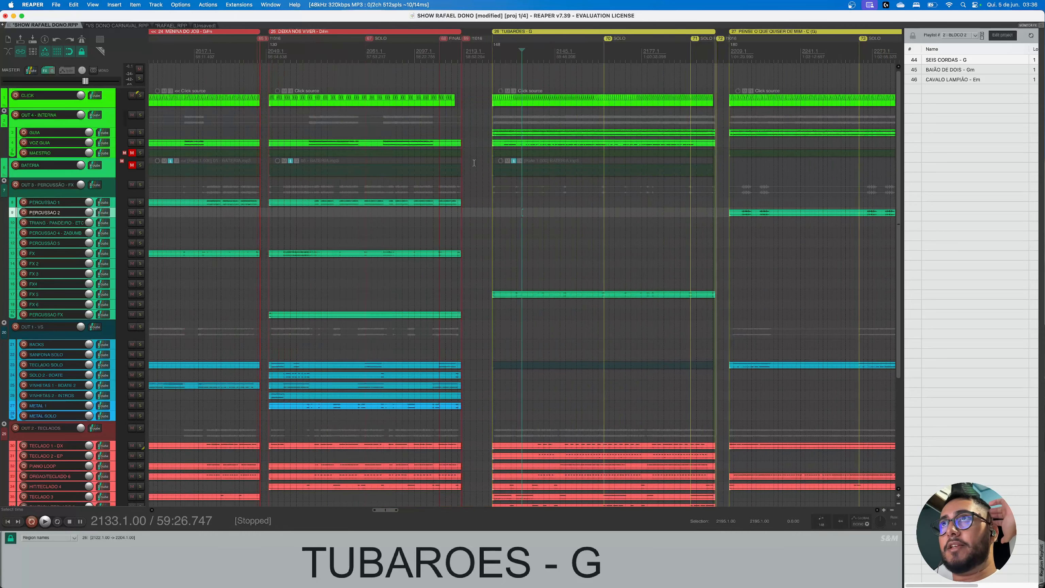
pyautogui.scroll(-3, 501, 179)
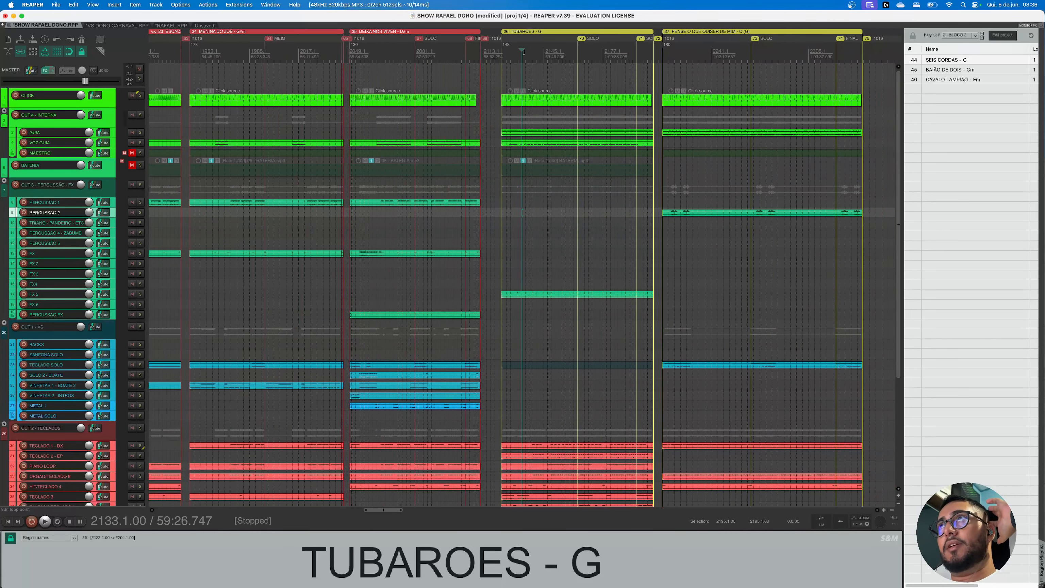
pyautogui.click(510, 45)
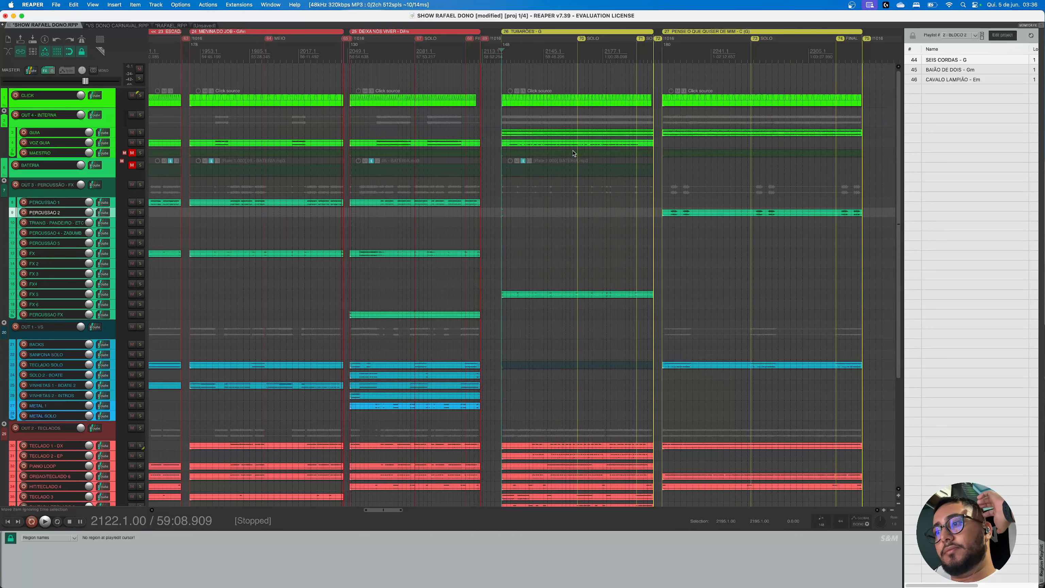
# Place the edit cursor at bar 2163 in TUBAROES and review the lower tracks down to GTR BASE
pyautogui.scroll(-4, 580, 188)
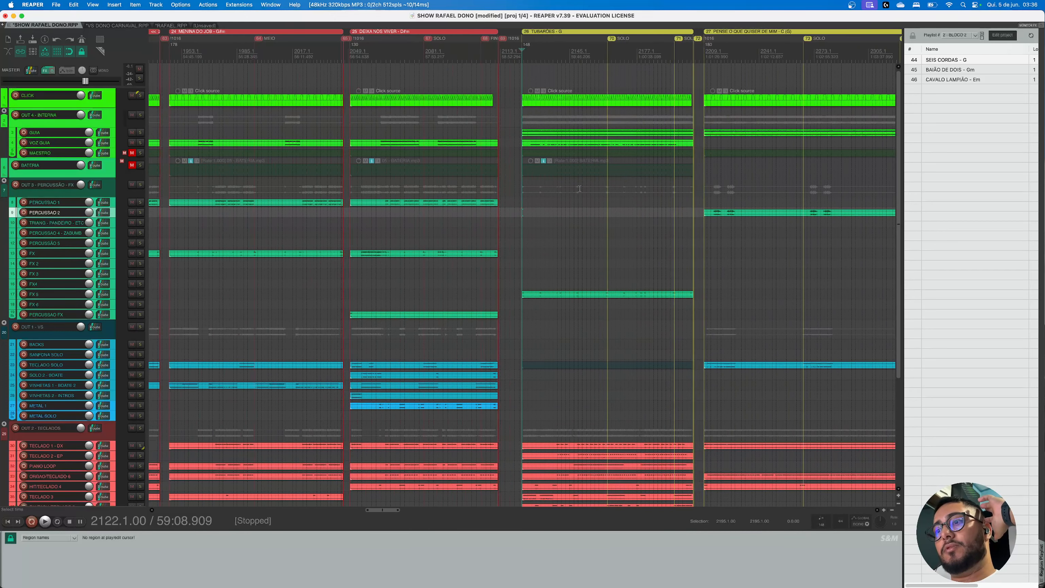
pyautogui.scroll(-1, 578, 188)
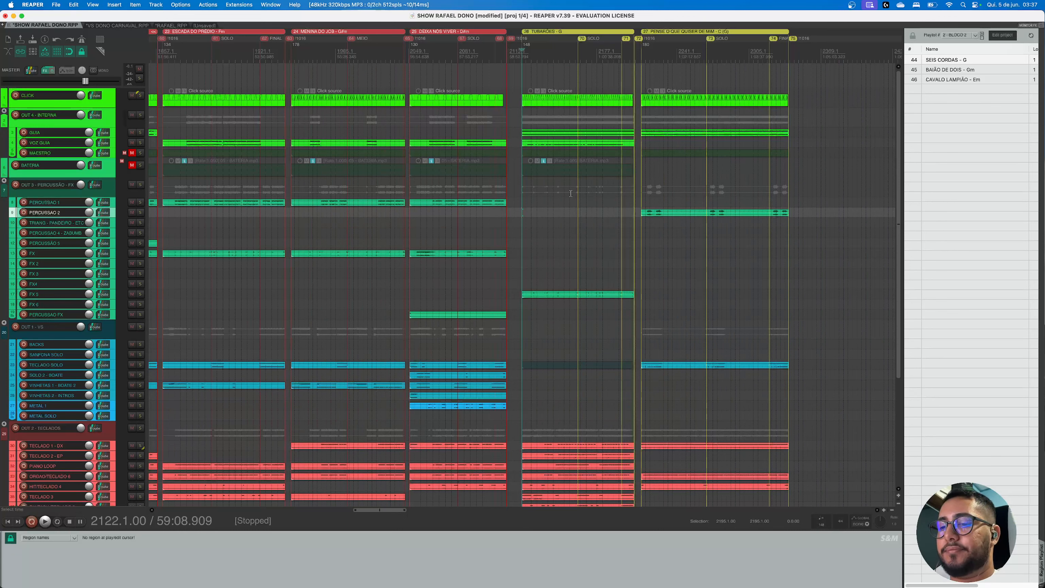
pyautogui.scroll(-5, 571, 206)
pyautogui.scroll(4, 571, 216)
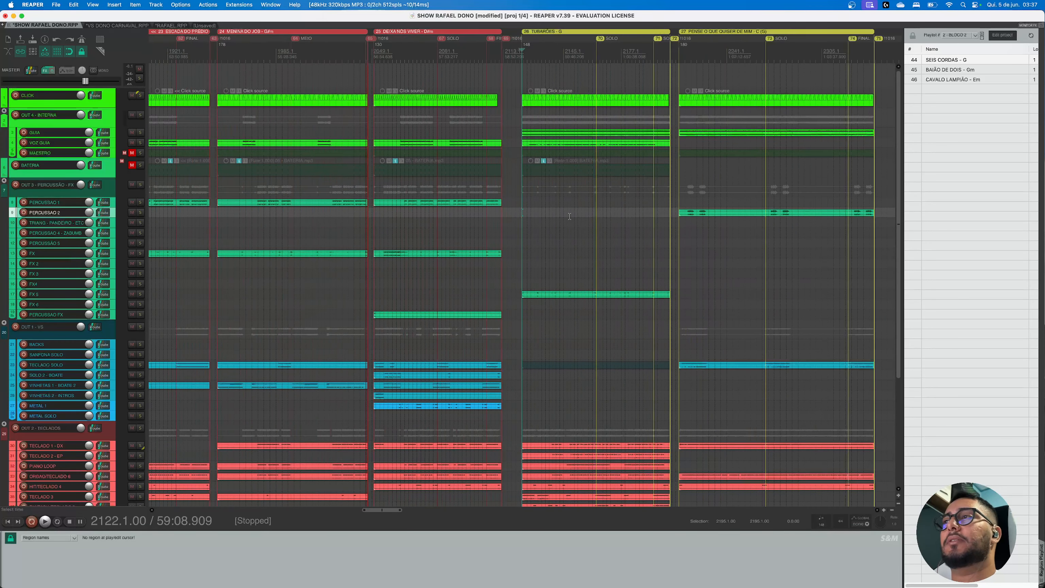
pyautogui.scroll(2, 568, 217)
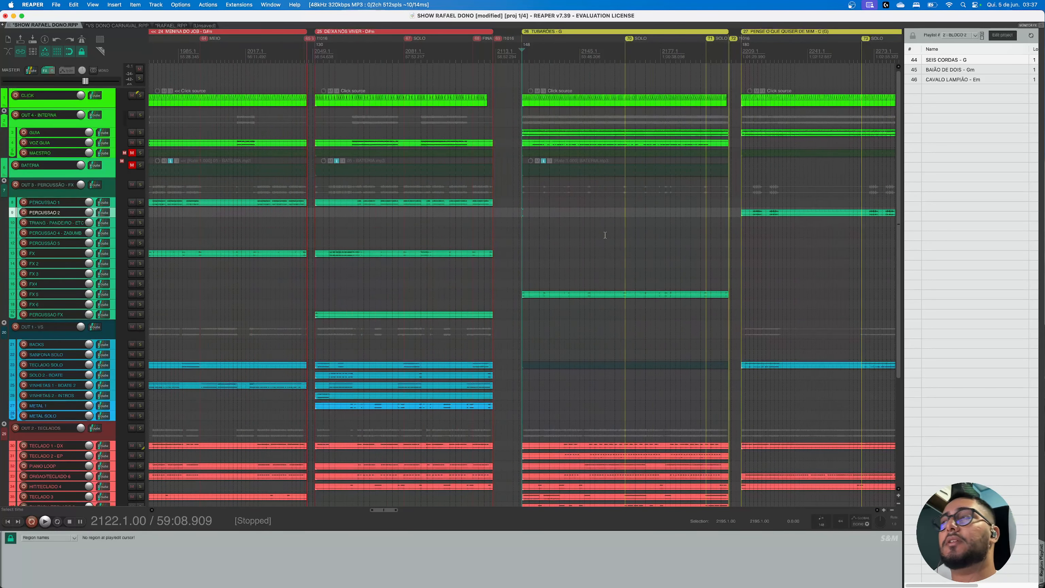
pyautogui.scroll(-2, 607, 246)
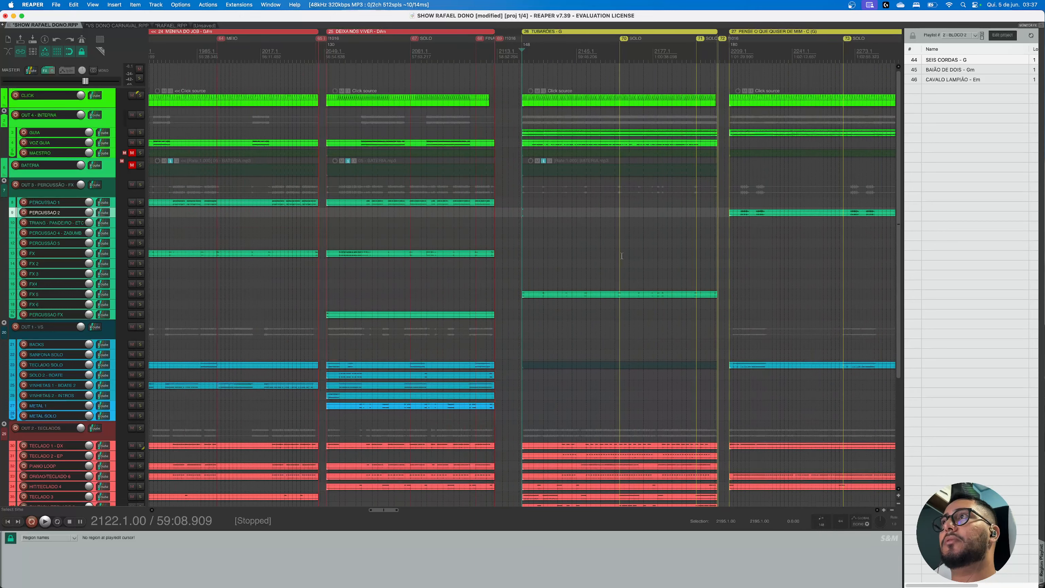
pyautogui.click(621, 256)
pyautogui.scroll(-6, 68, 266)
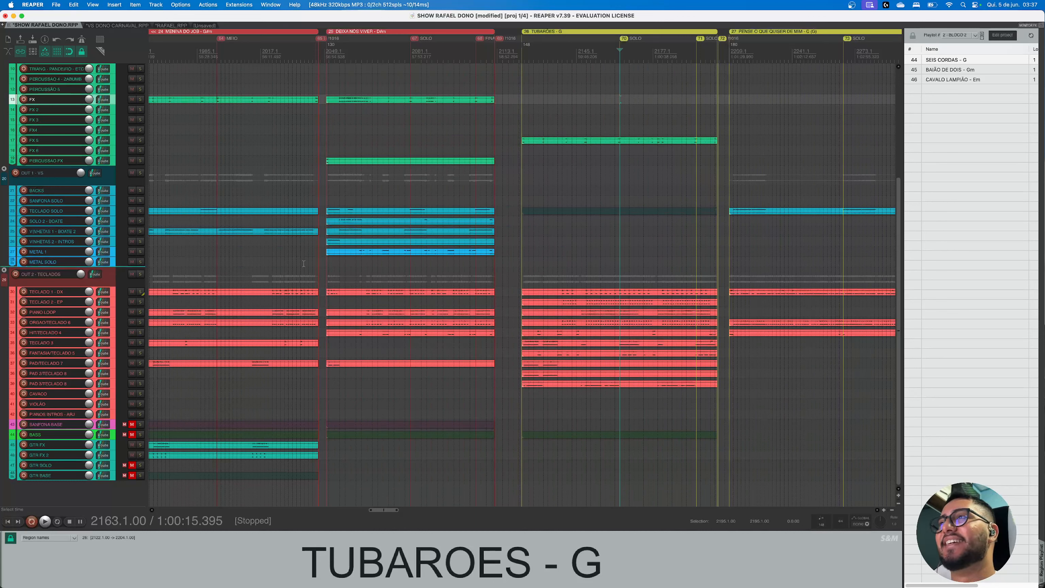
# Select the keyboard and bass items in TUBAROES, transpose them up one semitone, return them to their original pitch, and clear the selection
pyautogui.moveTo(659, 443); pyautogui.dragTo(597, 288)
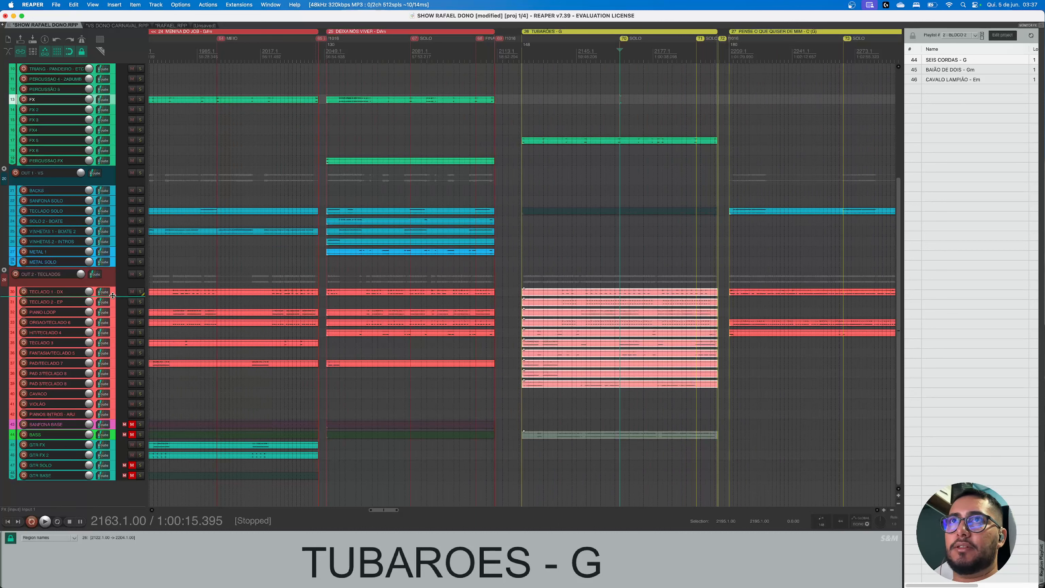
pyautogui.moveTo(111, 296); pyautogui.dragTo(112, 324)
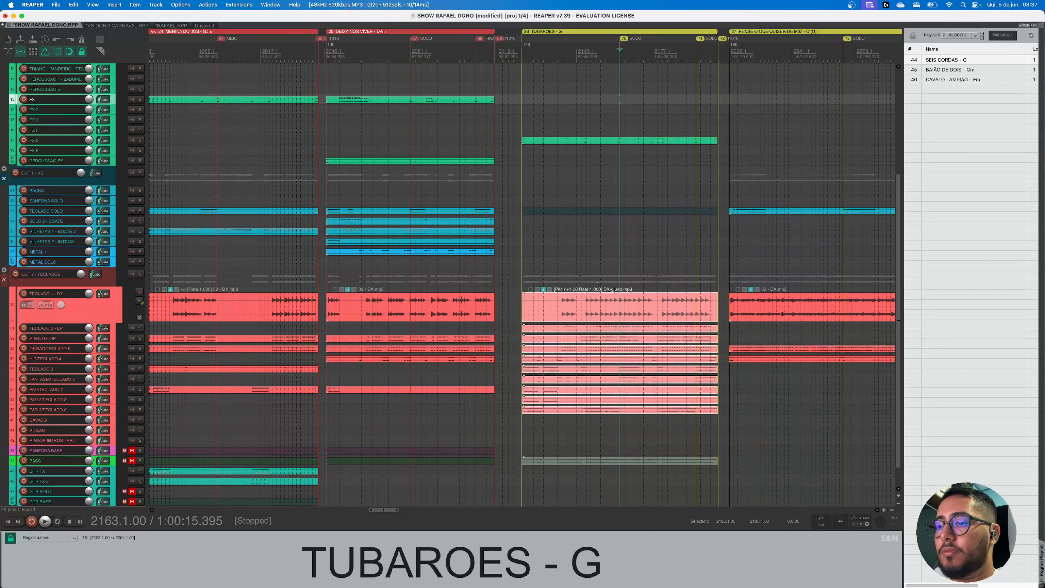
pyautogui.press('KP_9')
pyautogui.press('KP_3')
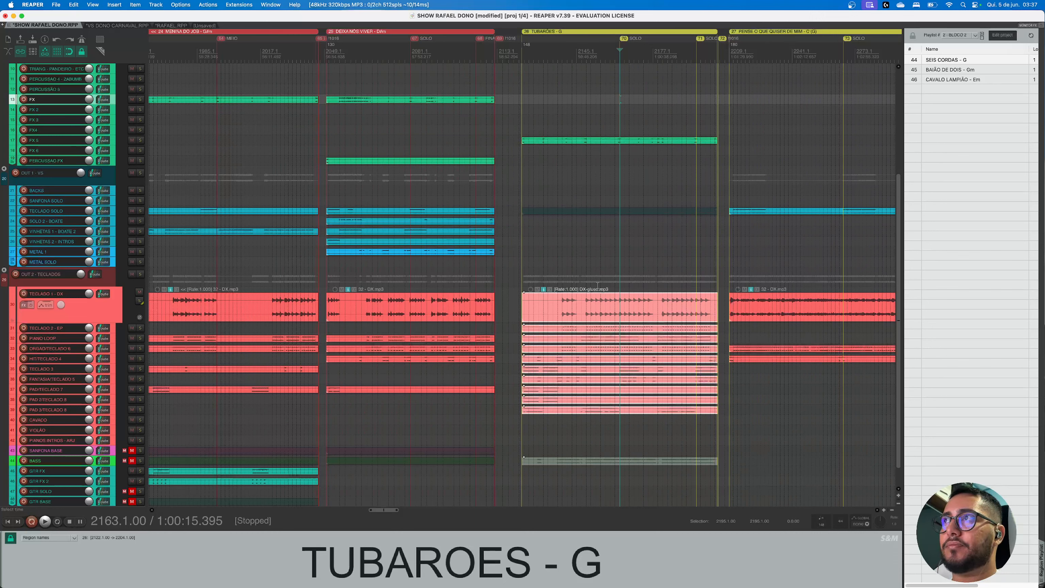
pyautogui.click(577, 420)
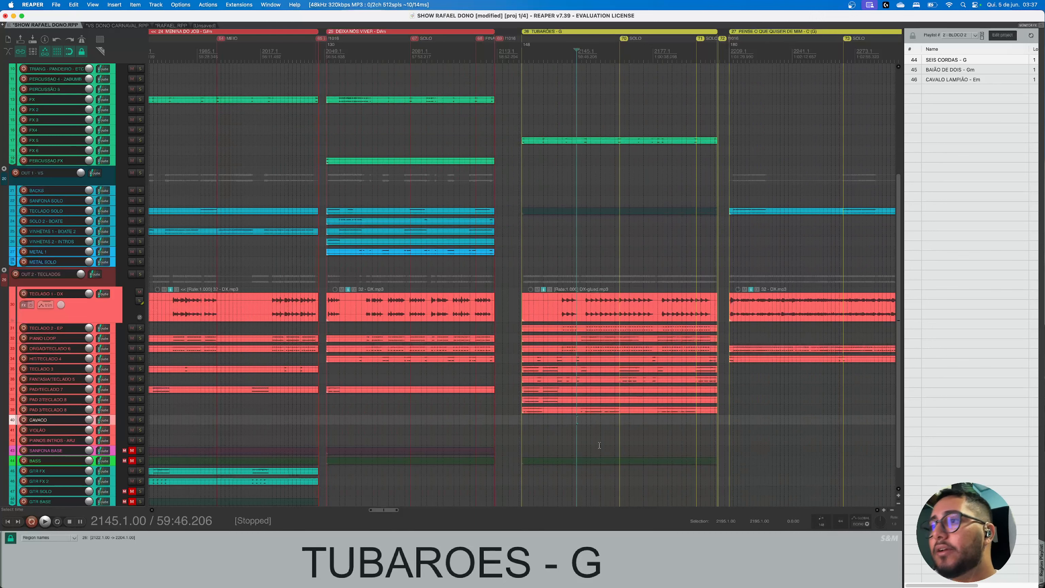
# Restore the compact height of TECLADO 1 - DX, and enlarge OUT 1 - VS and OUT 2 - TECLADOS to expose their semitone shift controls
pyautogui.scroll(4, 599, 240)
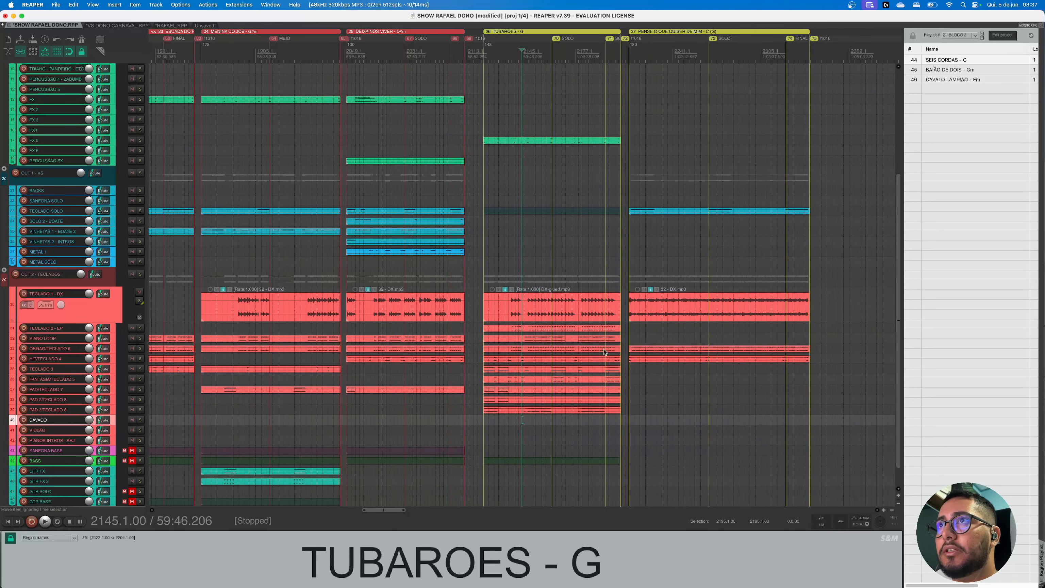
pyautogui.scroll(1, 532, 316)
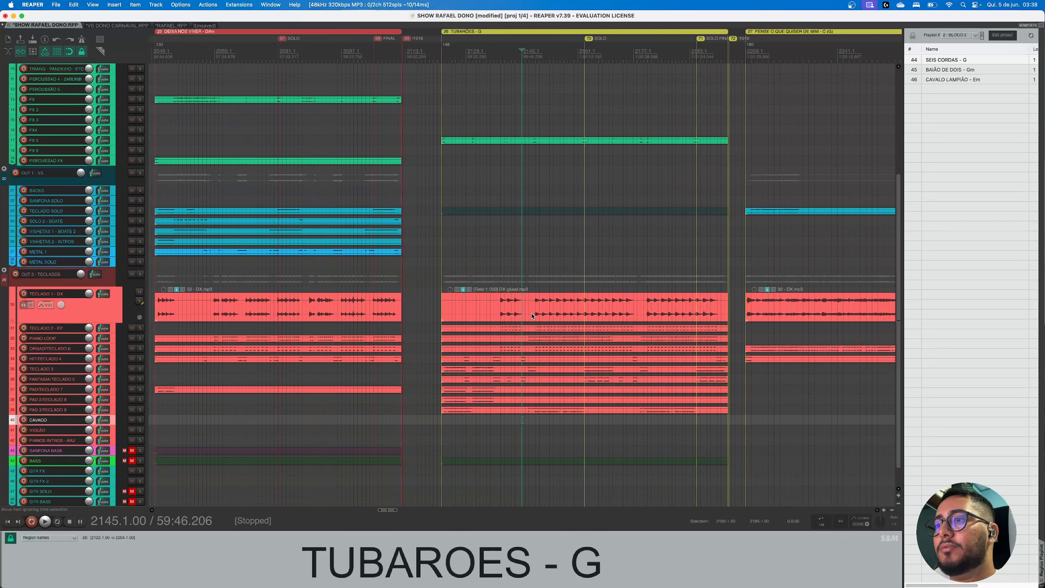
pyautogui.moveTo(62, 322); pyautogui.dragTo(61, 297)
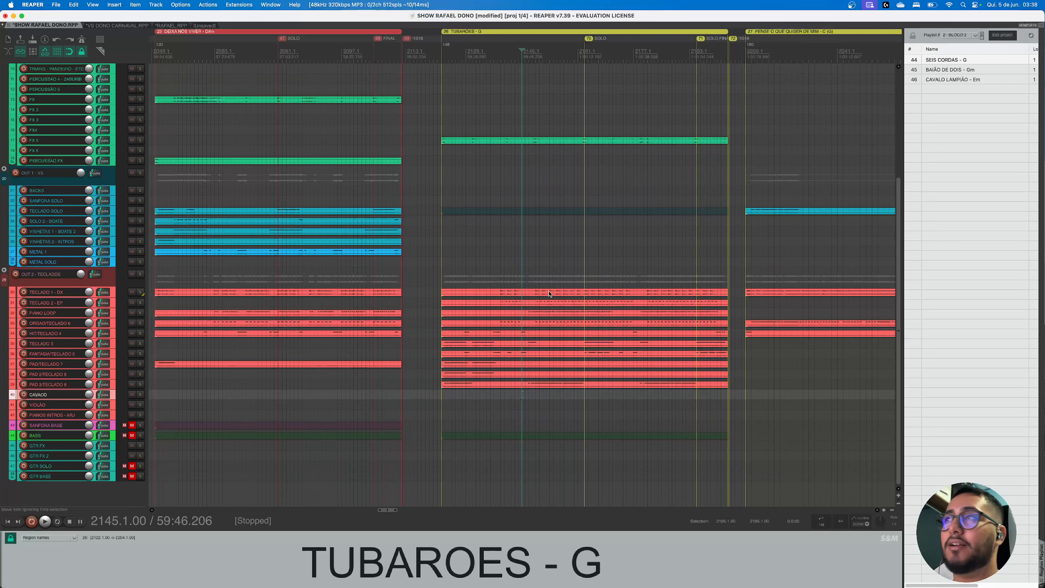
pyautogui.scroll(-3, 521, 317)
pyautogui.scroll(4, 521, 317)
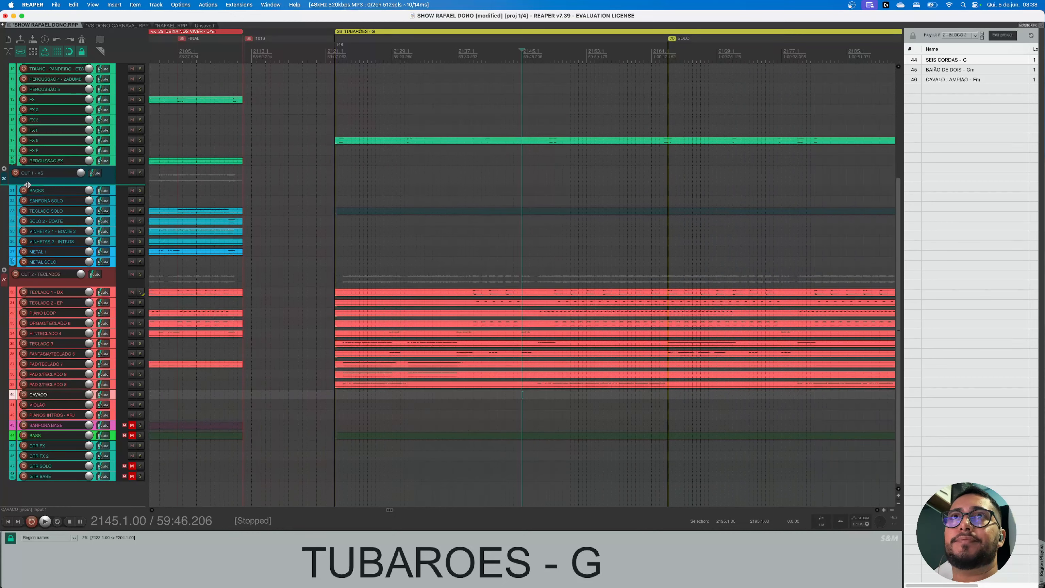
pyautogui.moveTo(26, 184); pyautogui.dragTo(28, 210)
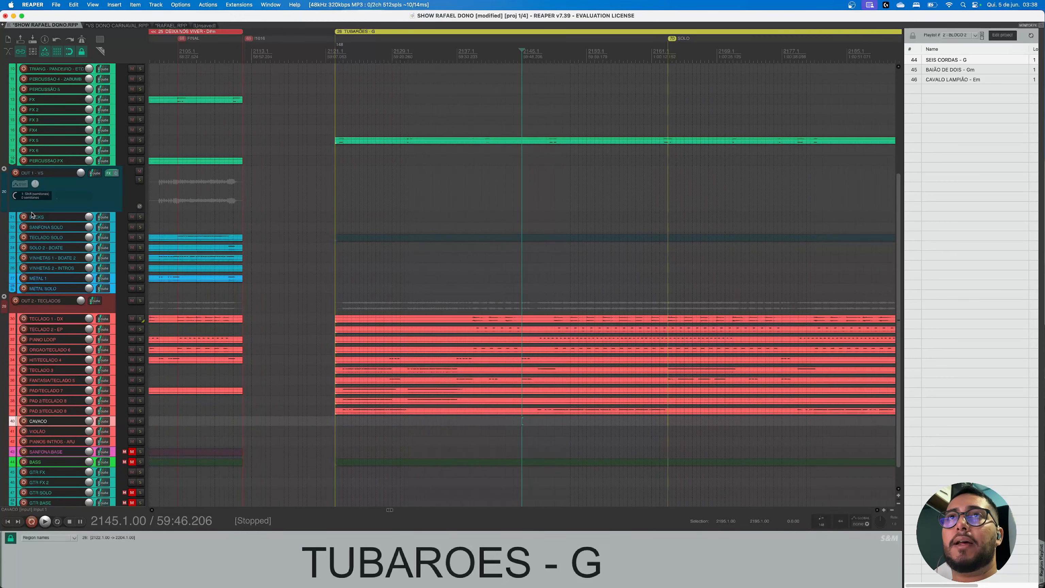
pyautogui.moveTo(59, 312); pyautogui.dragTo(56, 337)
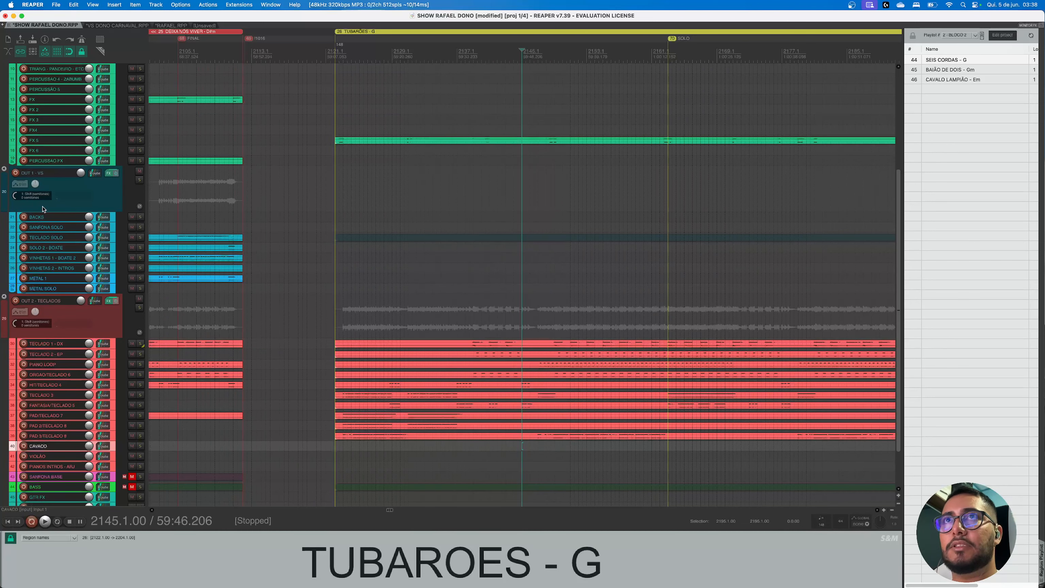
pyautogui.scroll(-1, 117, 232)
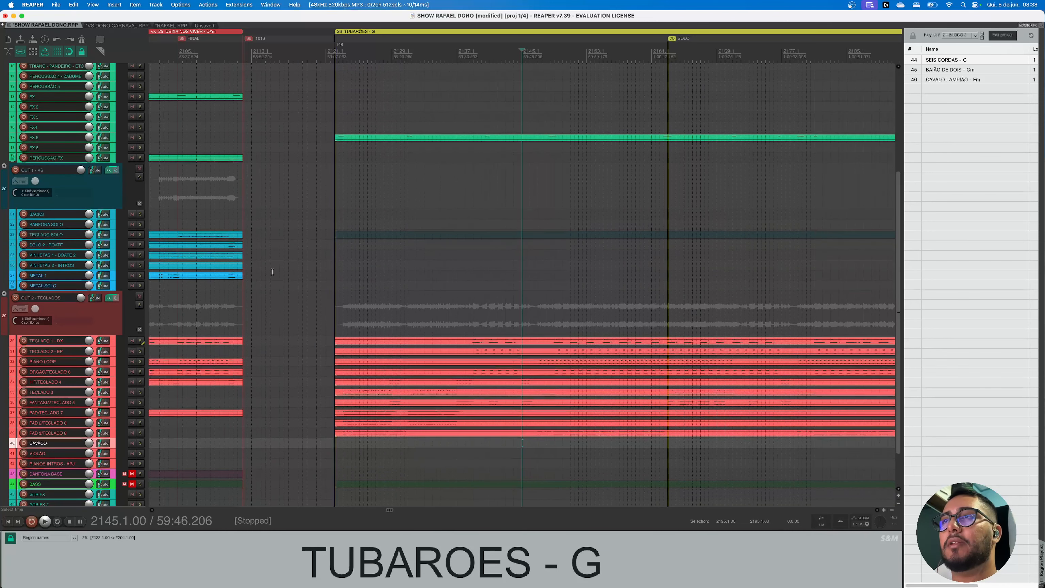
pyautogui.scroll(-1, 273, 271)
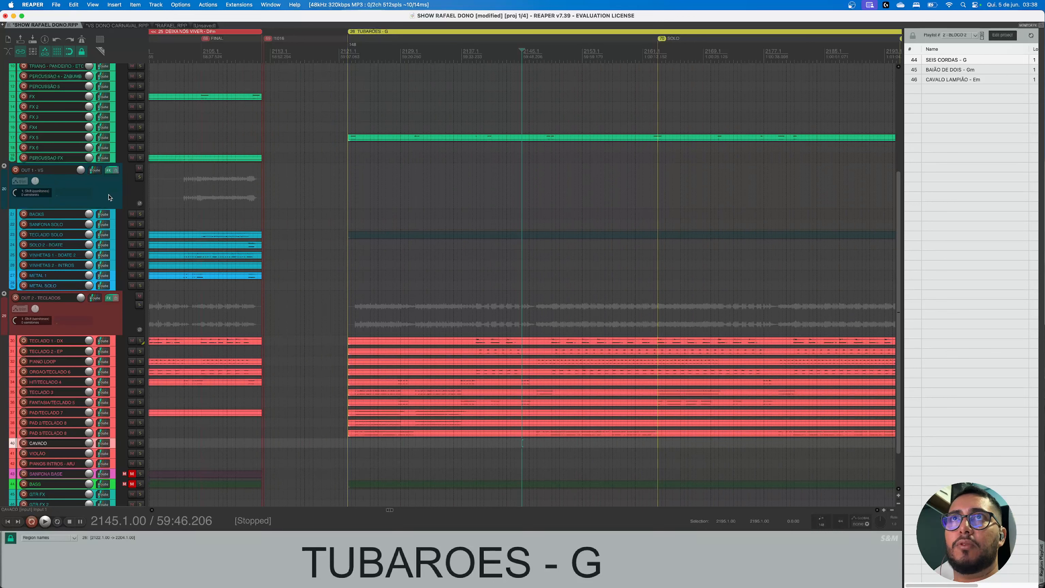
pyautogui.moveTo(106, 196); pyautogui.dragTo(84, 235)
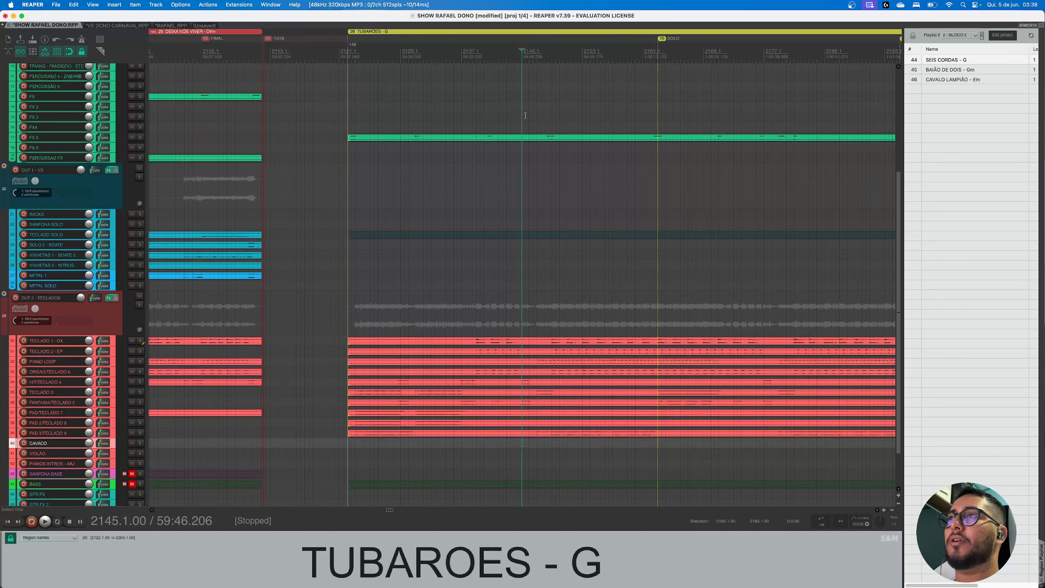
# Place the edit cursor at bar 2138 in TUBAROES, change the semitone shift on the OUT 1 and OUT 2 tracks, and start playback
pyautogui.click(502, 100)
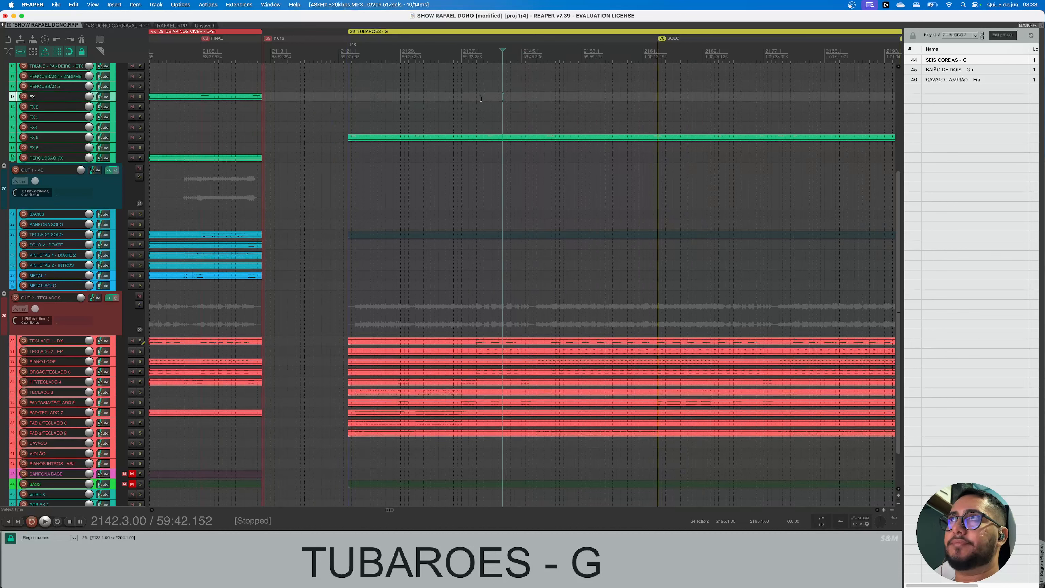
pyautogui.click(469, 98)
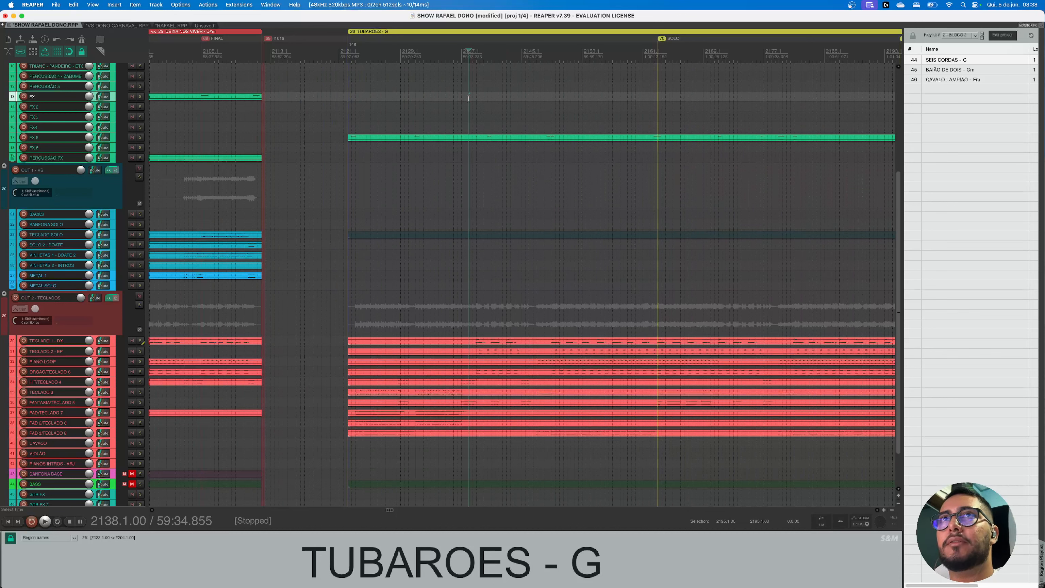
pyautogui.press('+')
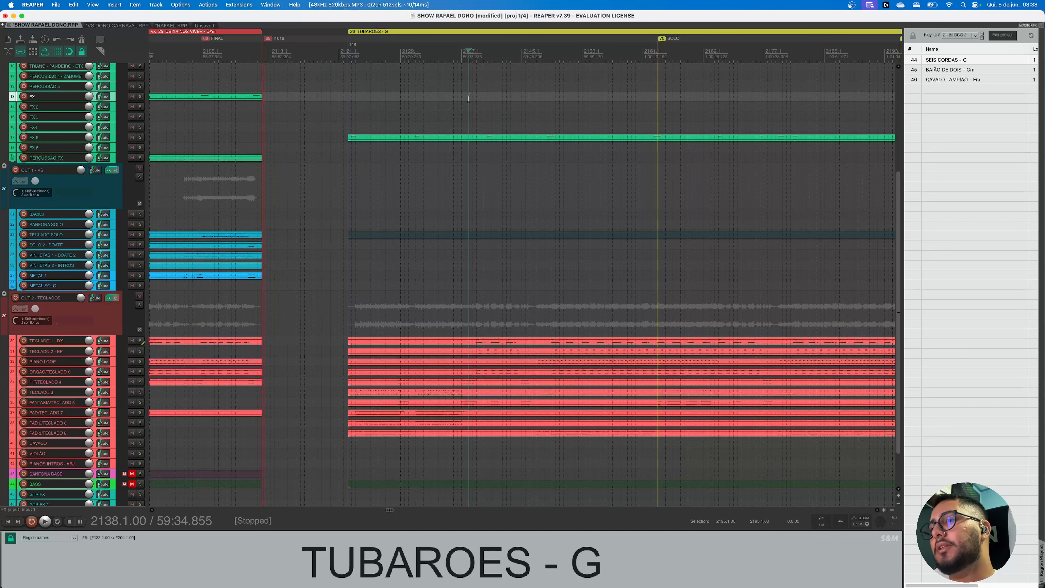
pyautogui.press('space')
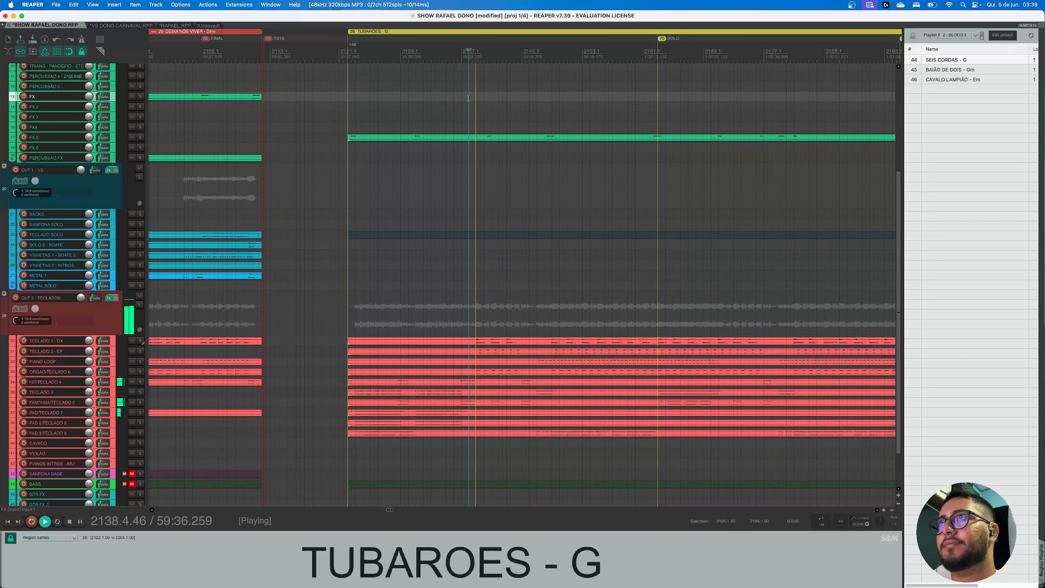
# Mute the VOZ GUIA and GUIA tracks while TUBAROES plays
pyautogui.scroll(8, 46, 175)
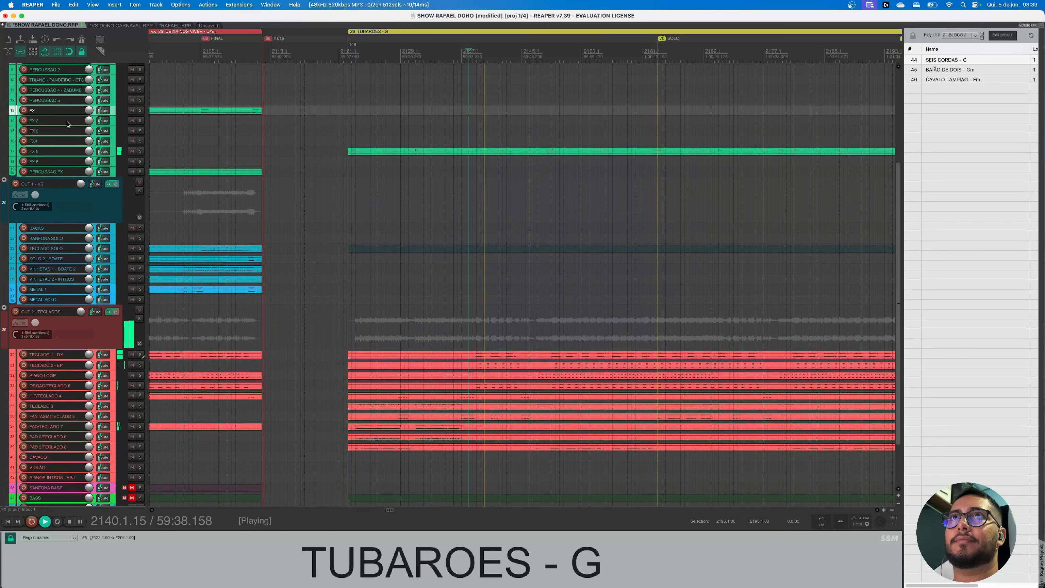
pyautogui.click(132, 127)
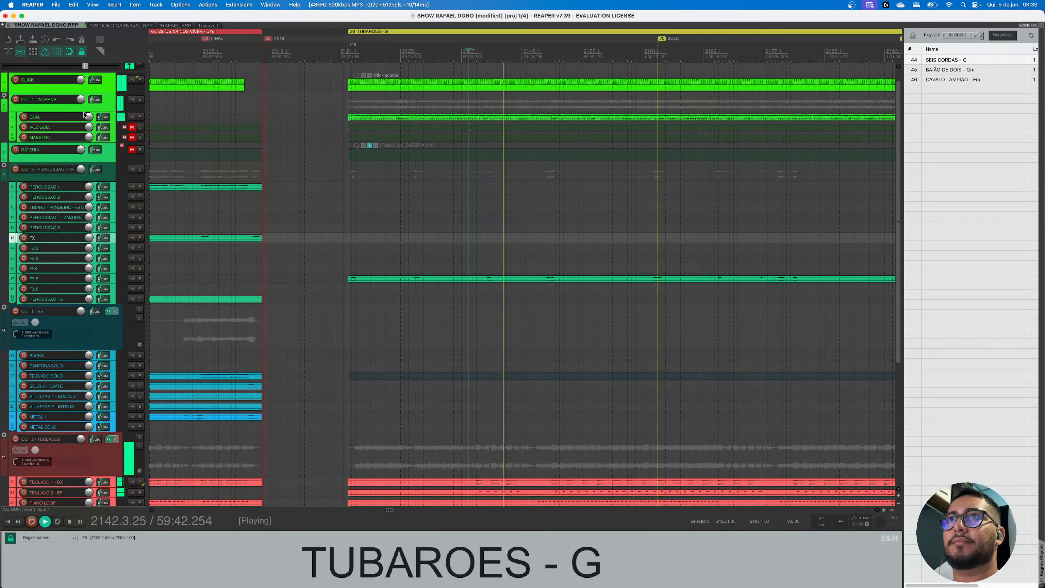
pyautogui.scroll(-5, 88, 118)
pyautogui.scroll(5, 82, 116)
pyautogui.scroll(-1, 82, 115)
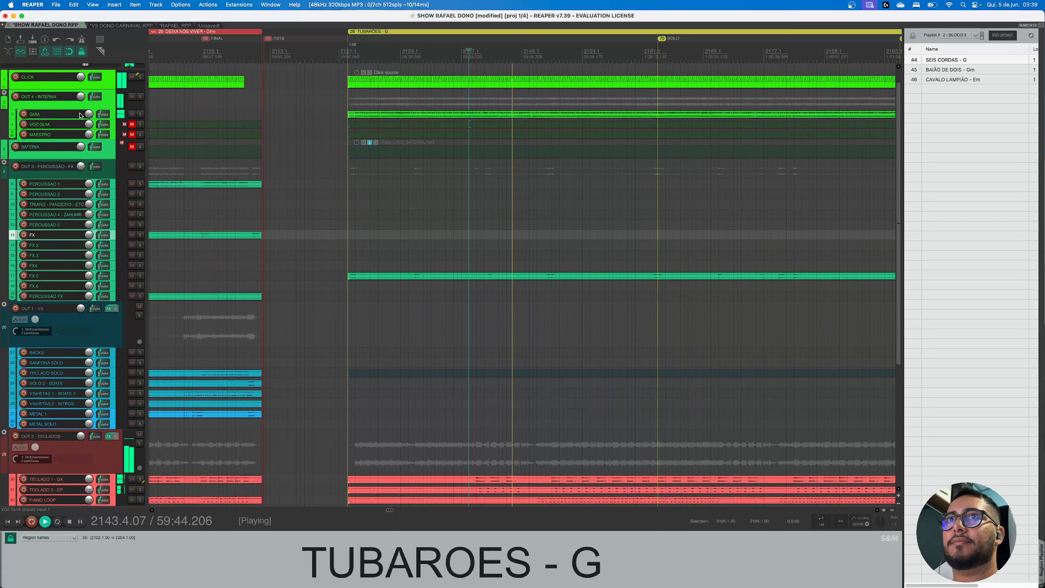
pyautogui.click(132, 113)
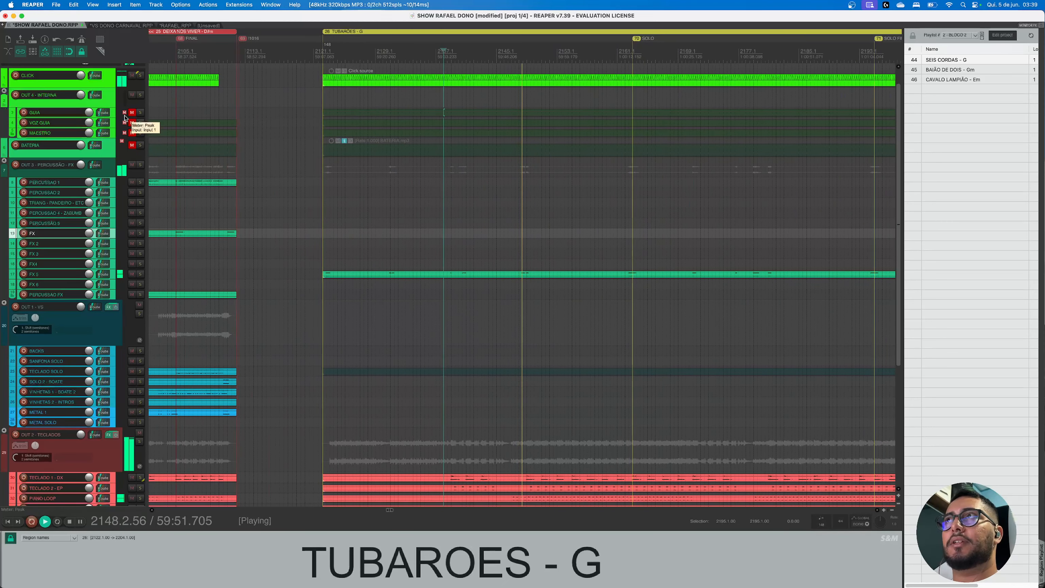
# Listen to the shifted TUBAROES past its SOLO marker, stop playback, and review the neighbouring song regions
pyautogui.scroll(-1, 334, 207)
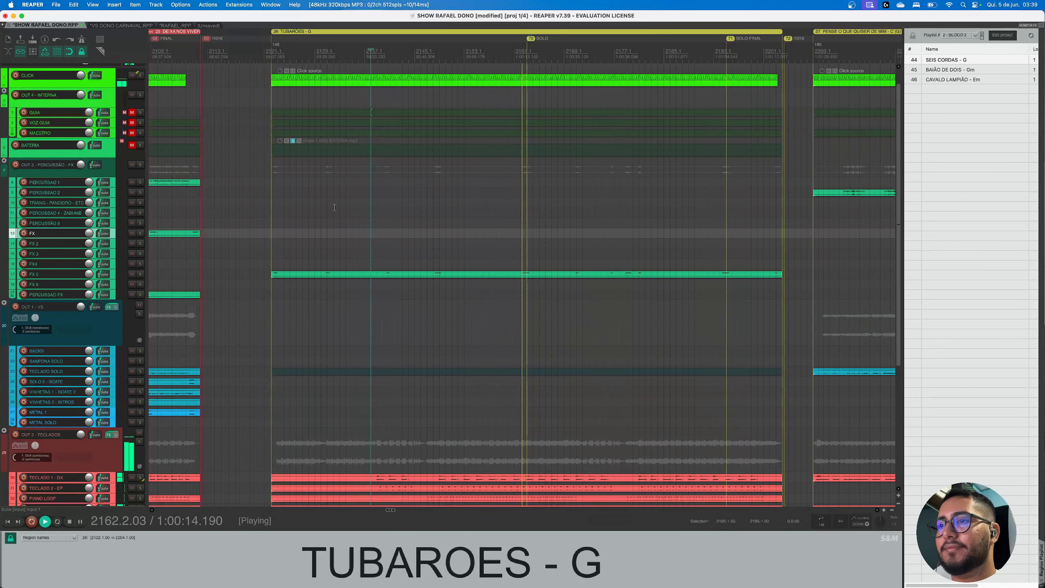
pyautogui.scroll(5, 472, 225)
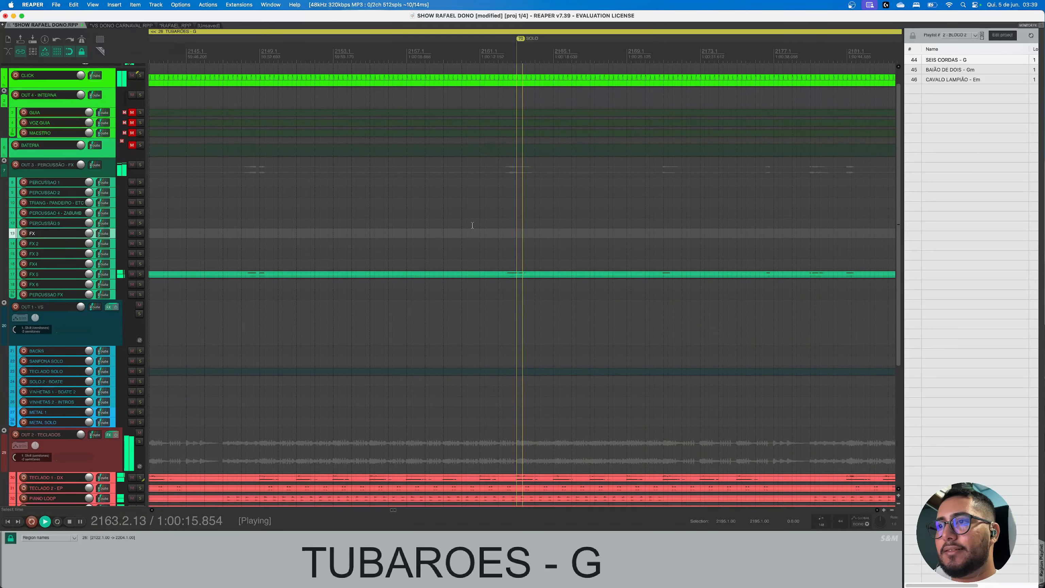
pyautogui.scroll(-9, 473, 226)
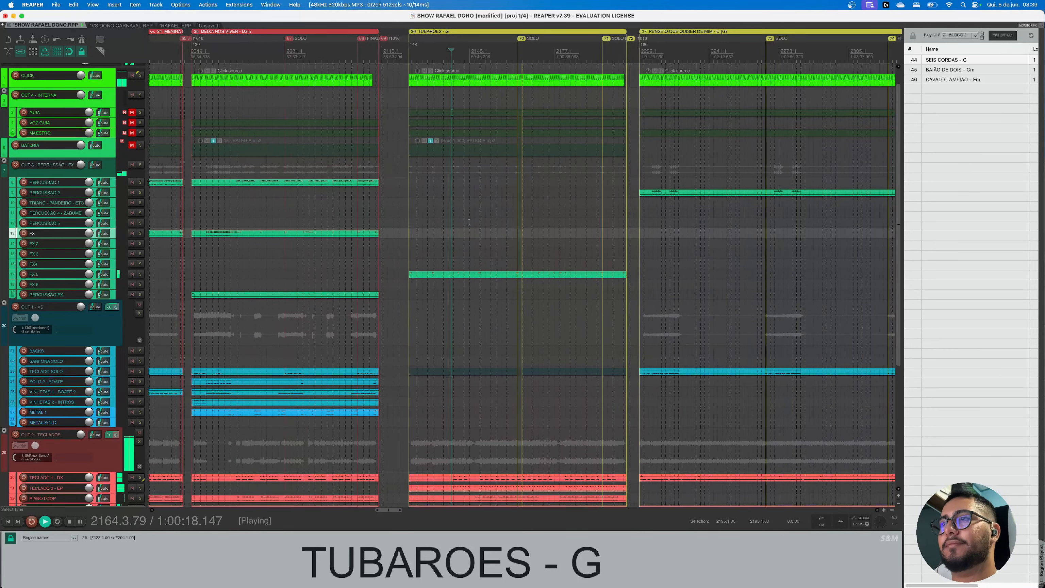
pyautogui.press('space')
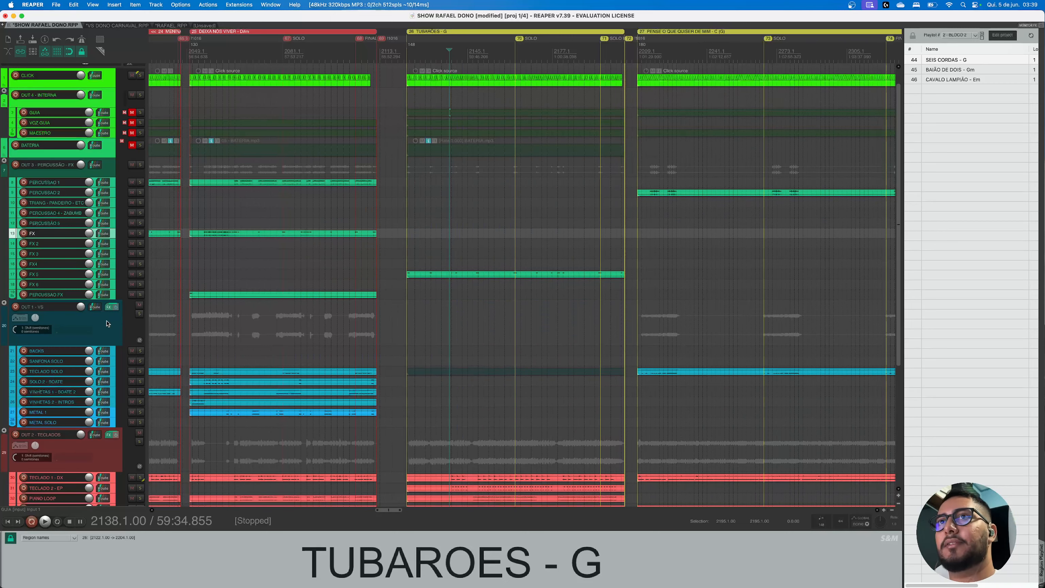
pyautogui.scroll(-3, 372, 340)
pyautogui.scroll(-2, 371, 341)
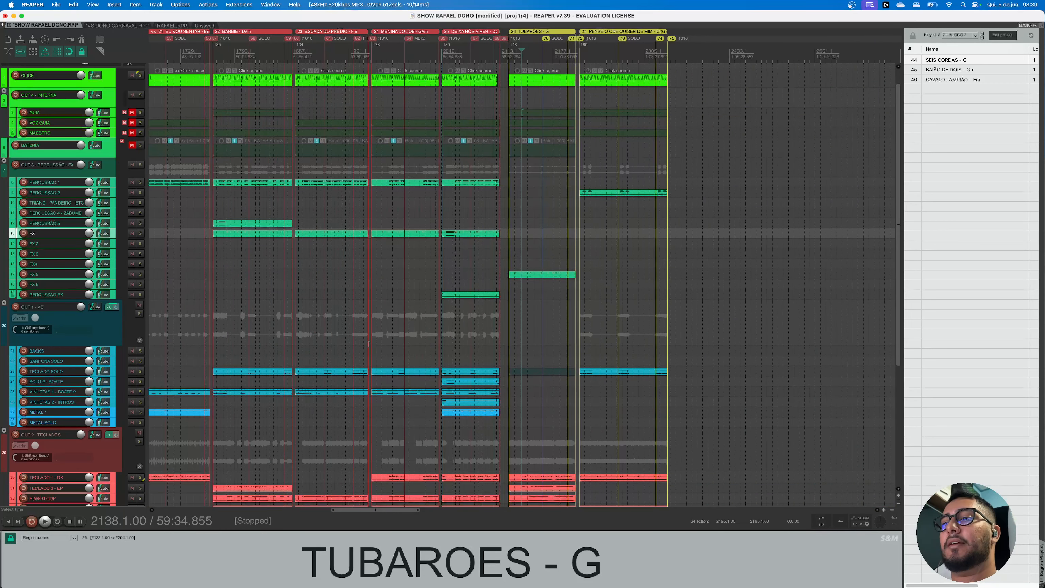